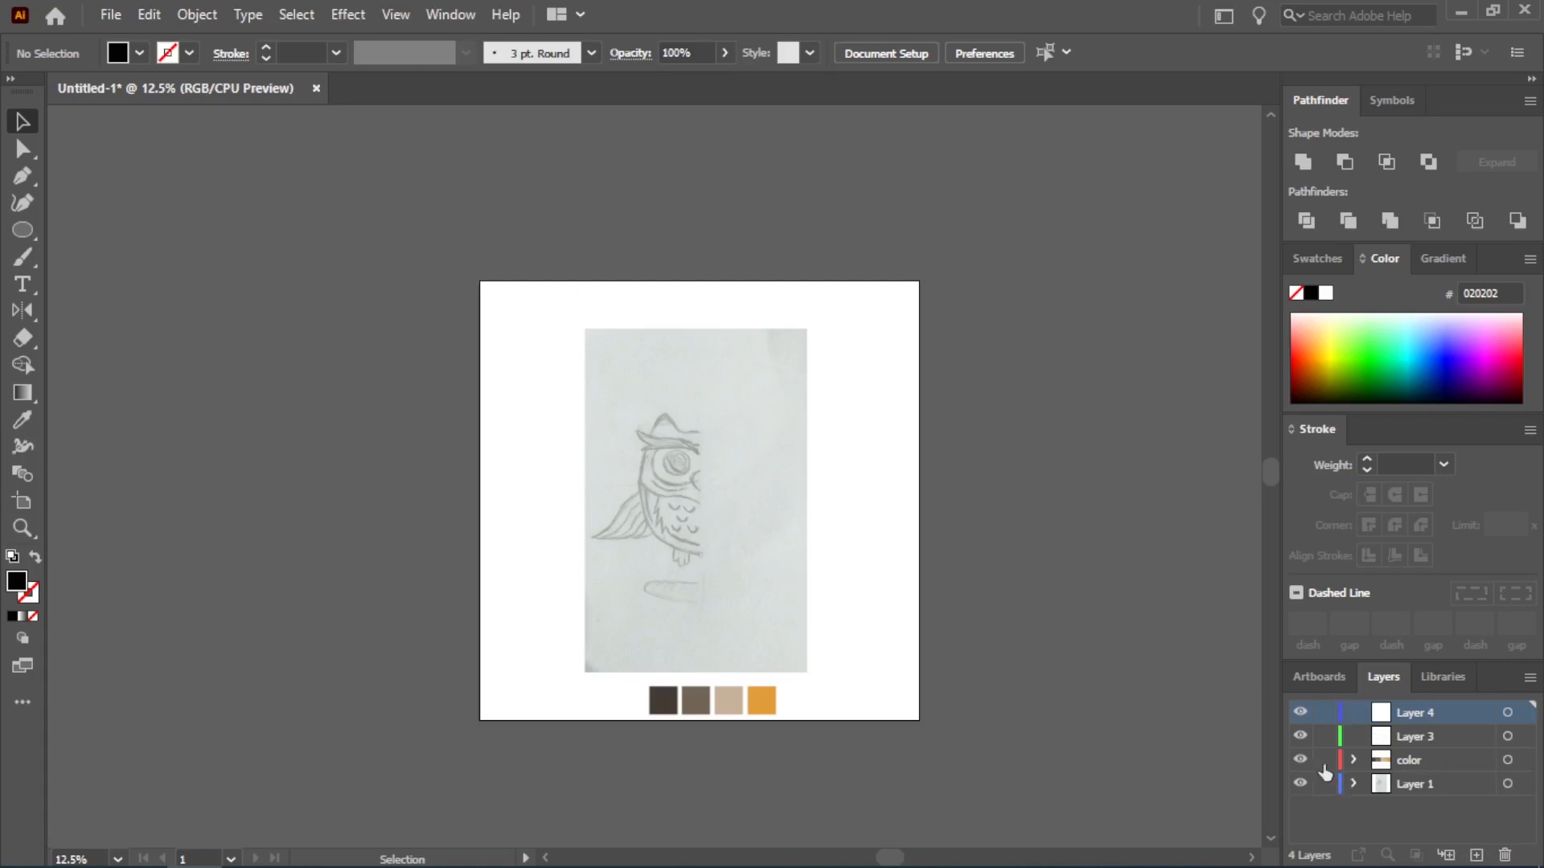
Hide the color layer and lock Layer 1, which holds the owl sketch
{"action": "left_click", "coordinate": [1300, 759]}
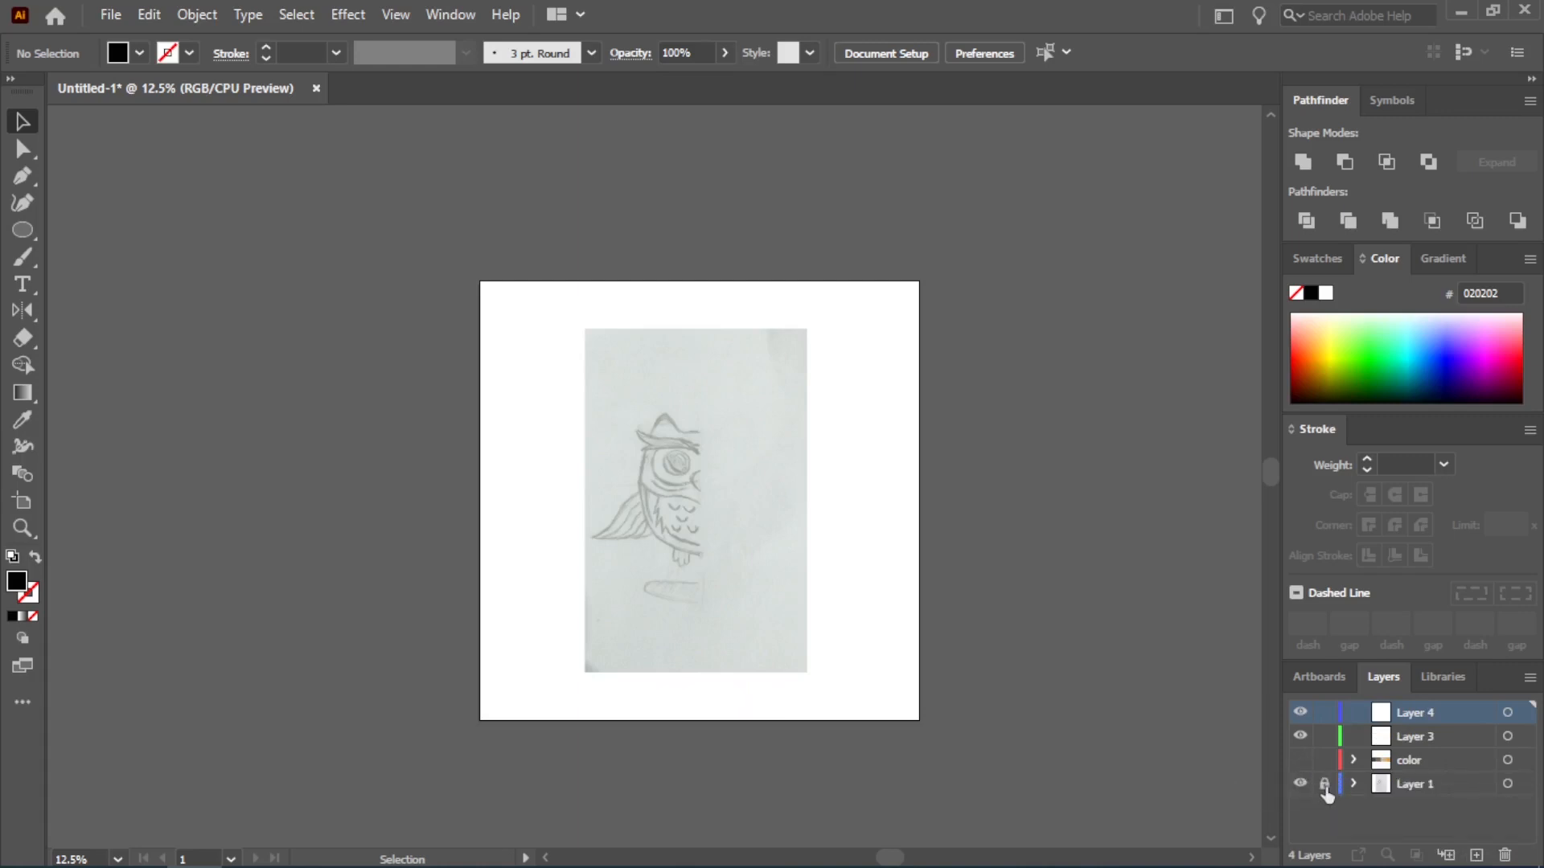
{"action": "left_click", "coordinate": [1324, 785]}
Rename Layer 3 as line and Layer 4 as mirror
{"action": "left_click", "coordinate": [1403, 737]}
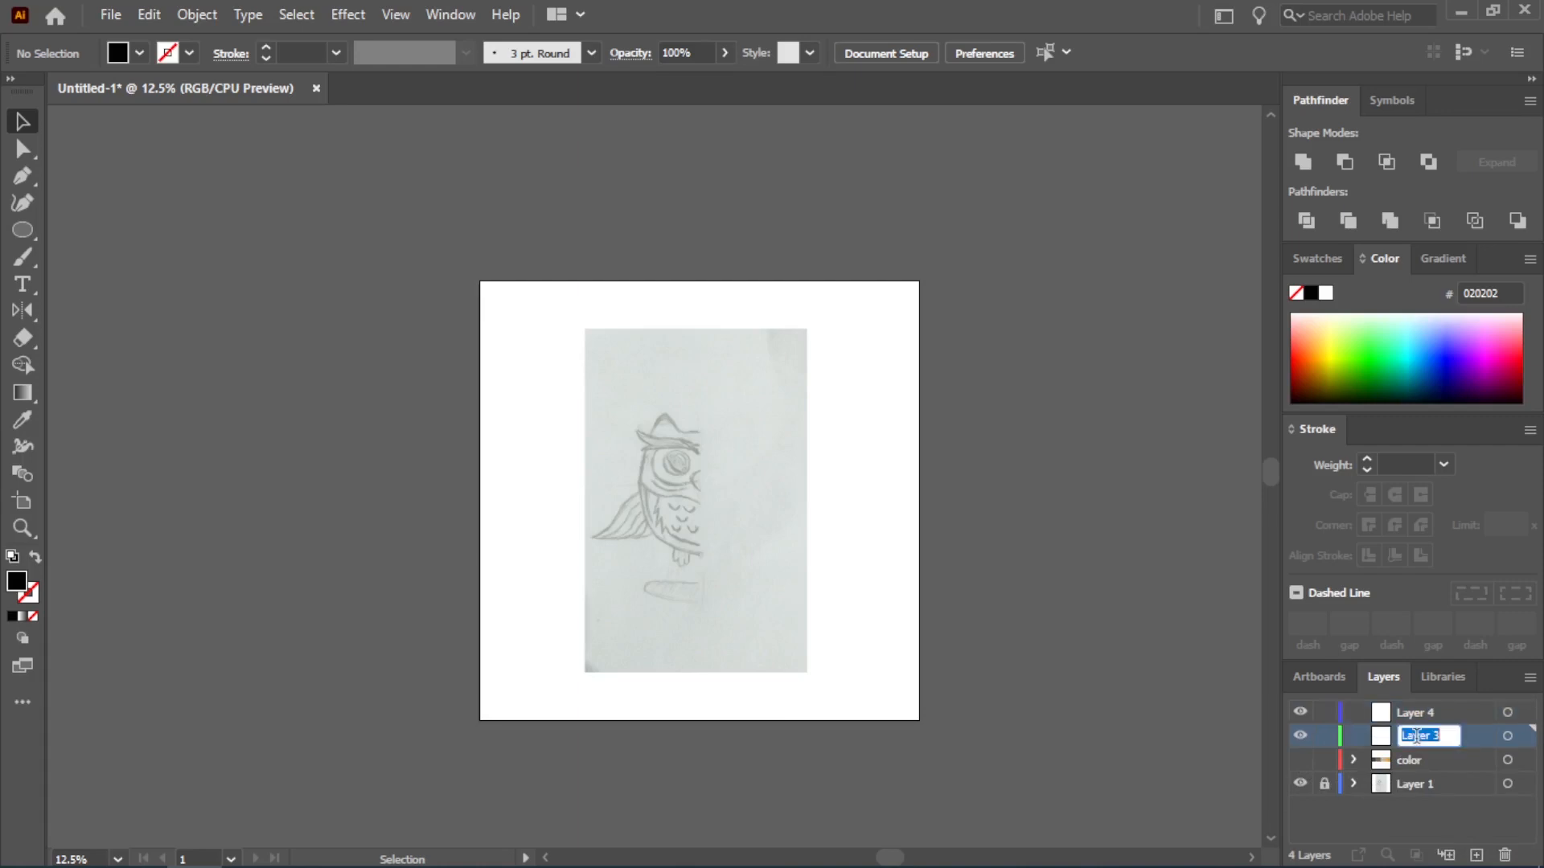
{"action": "key", "text": "BackSpace"}
{"action": "double_click", "coordinate": [1423, 711]}
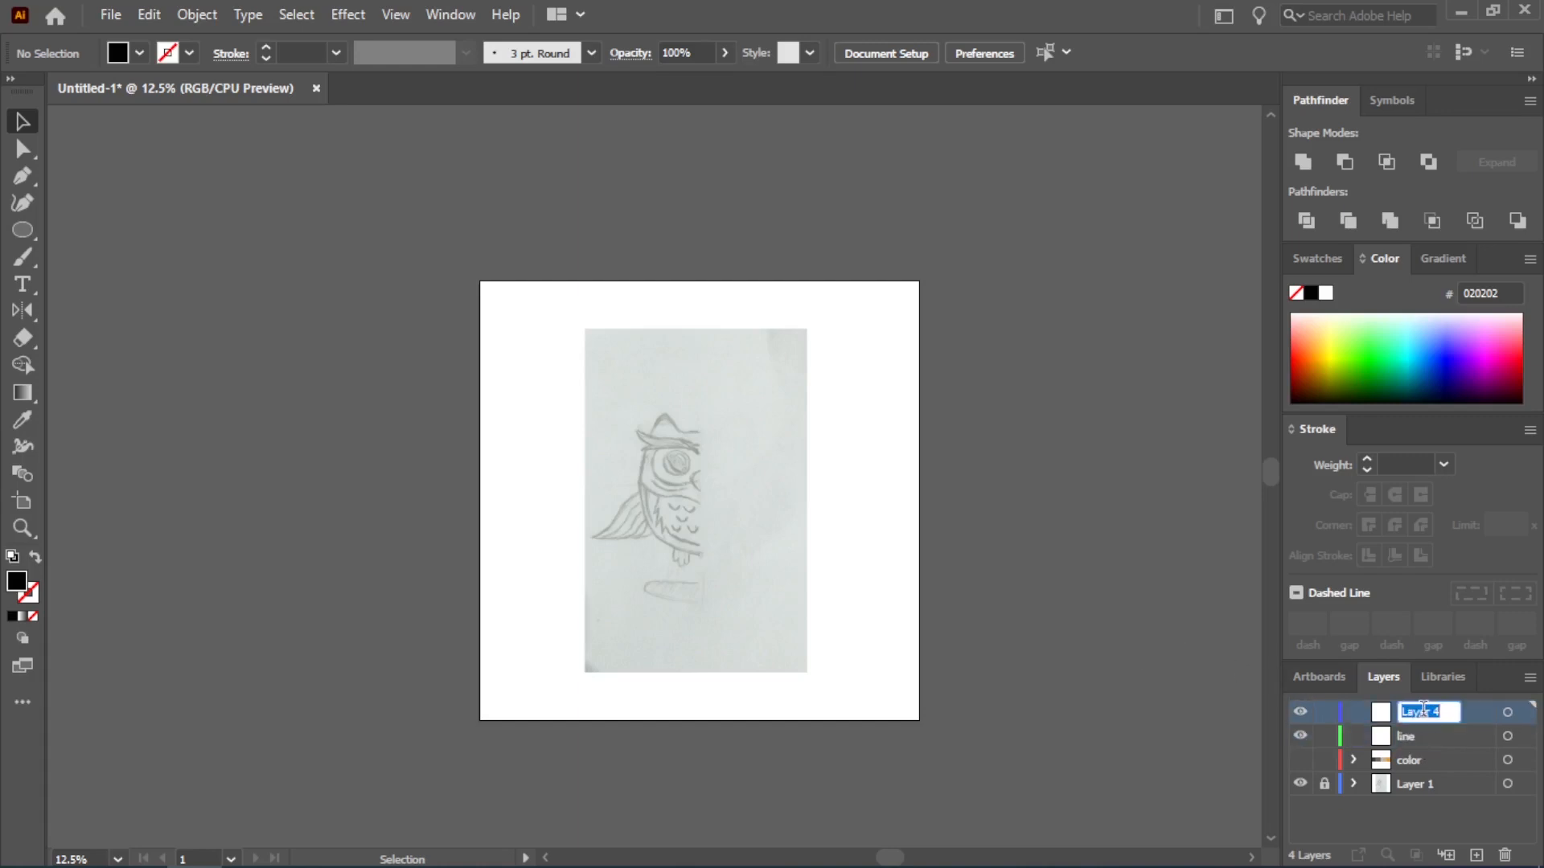
{"action": "type", "text": "mirror"}
{"action": "key", "text": "Return"}
Try to draw a vertical line segment down the middle of the artboard on the line layer
{"action": "left_click", "coordinate": [1407, 738]}
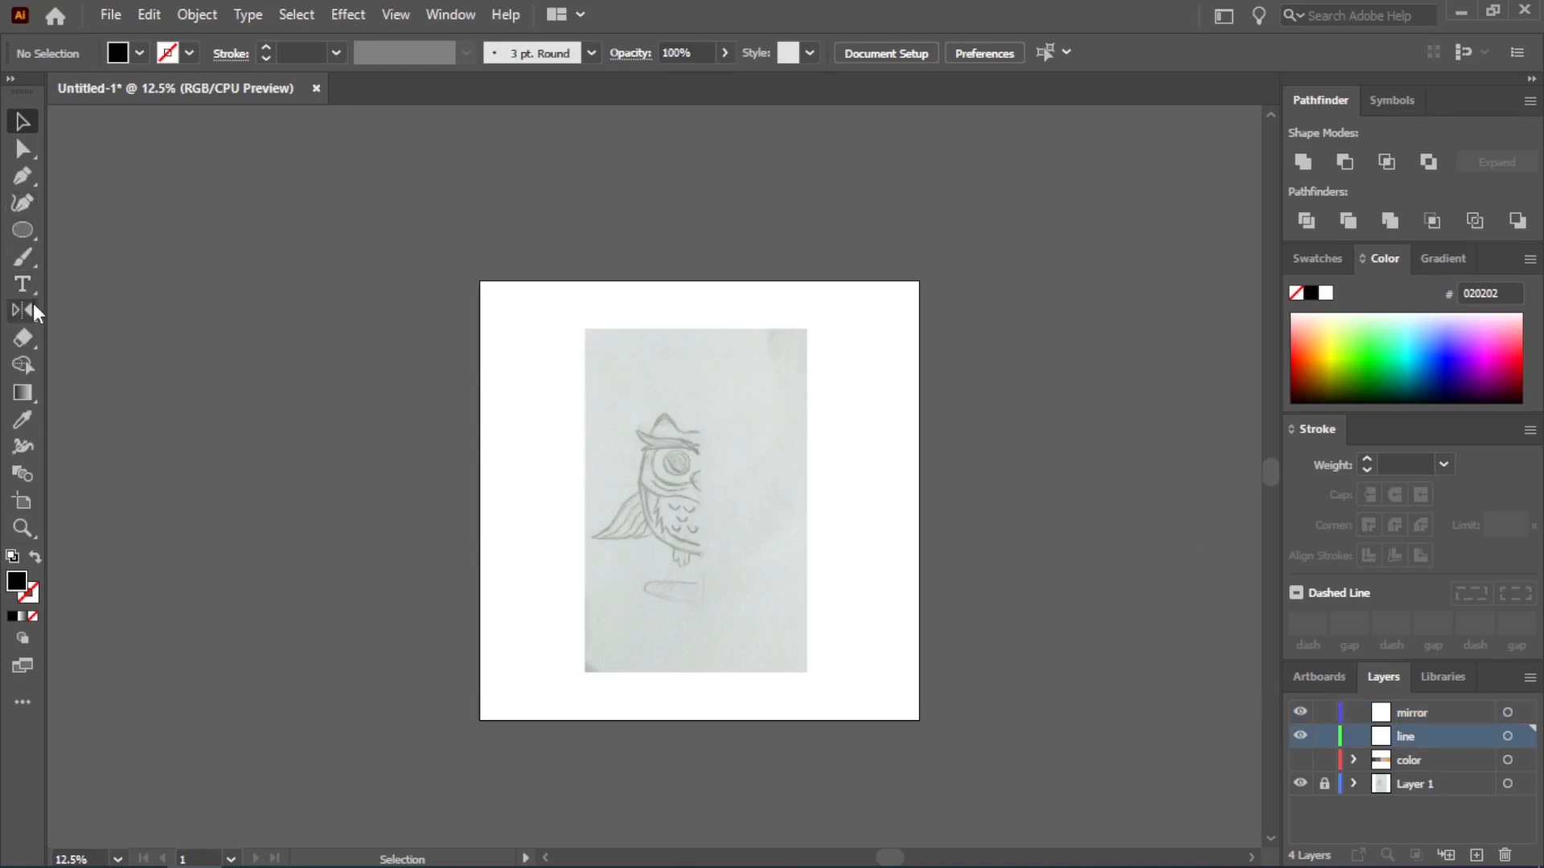
{"action": "left_click", "coordinate": [23, 230]}
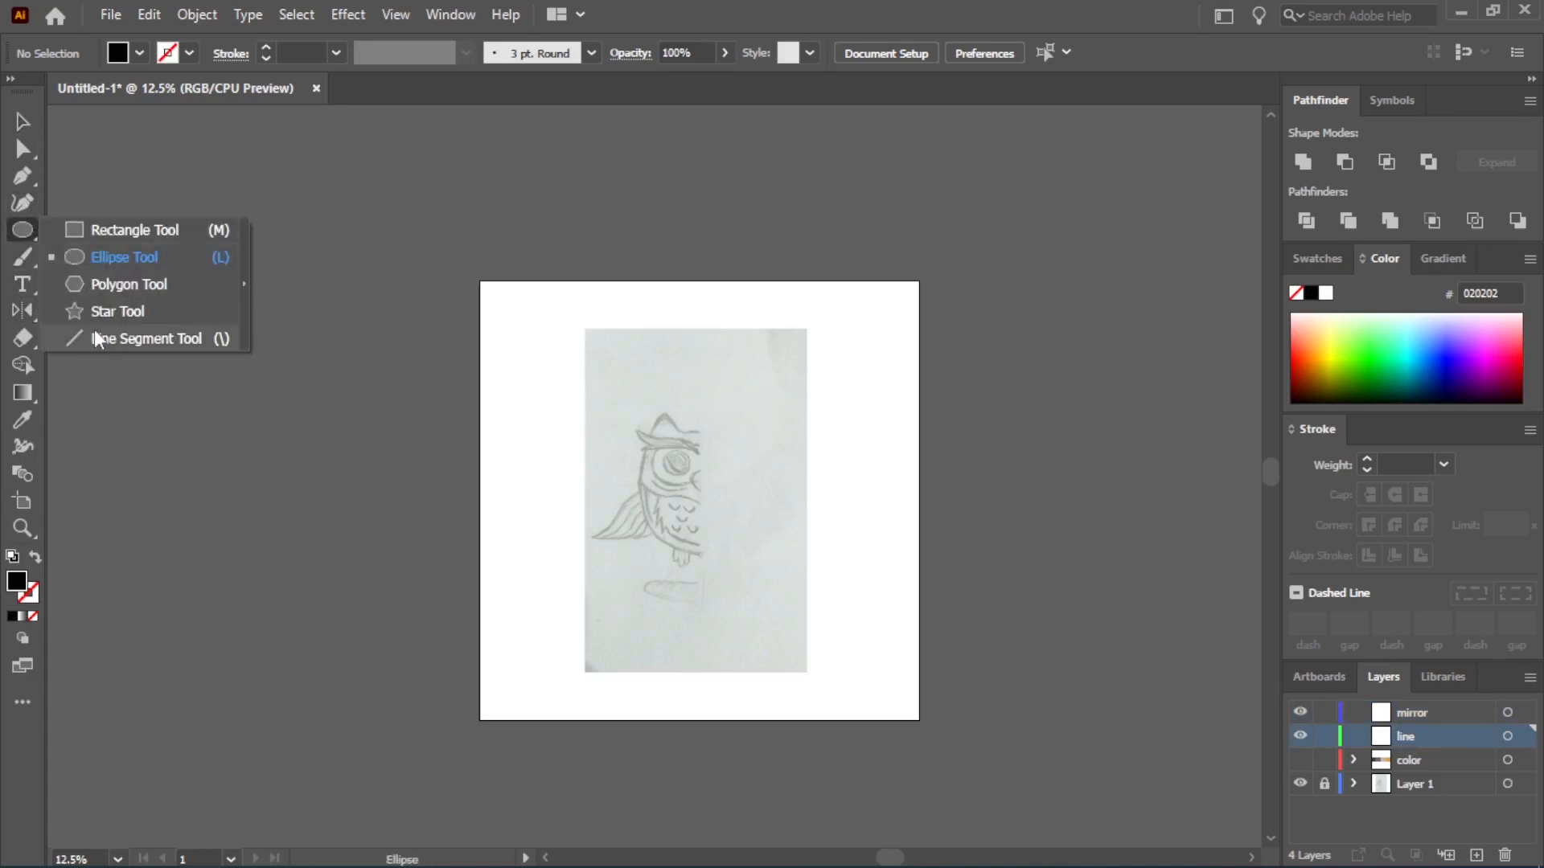
{"action": "left_click", "coordinate": [94, 338]}
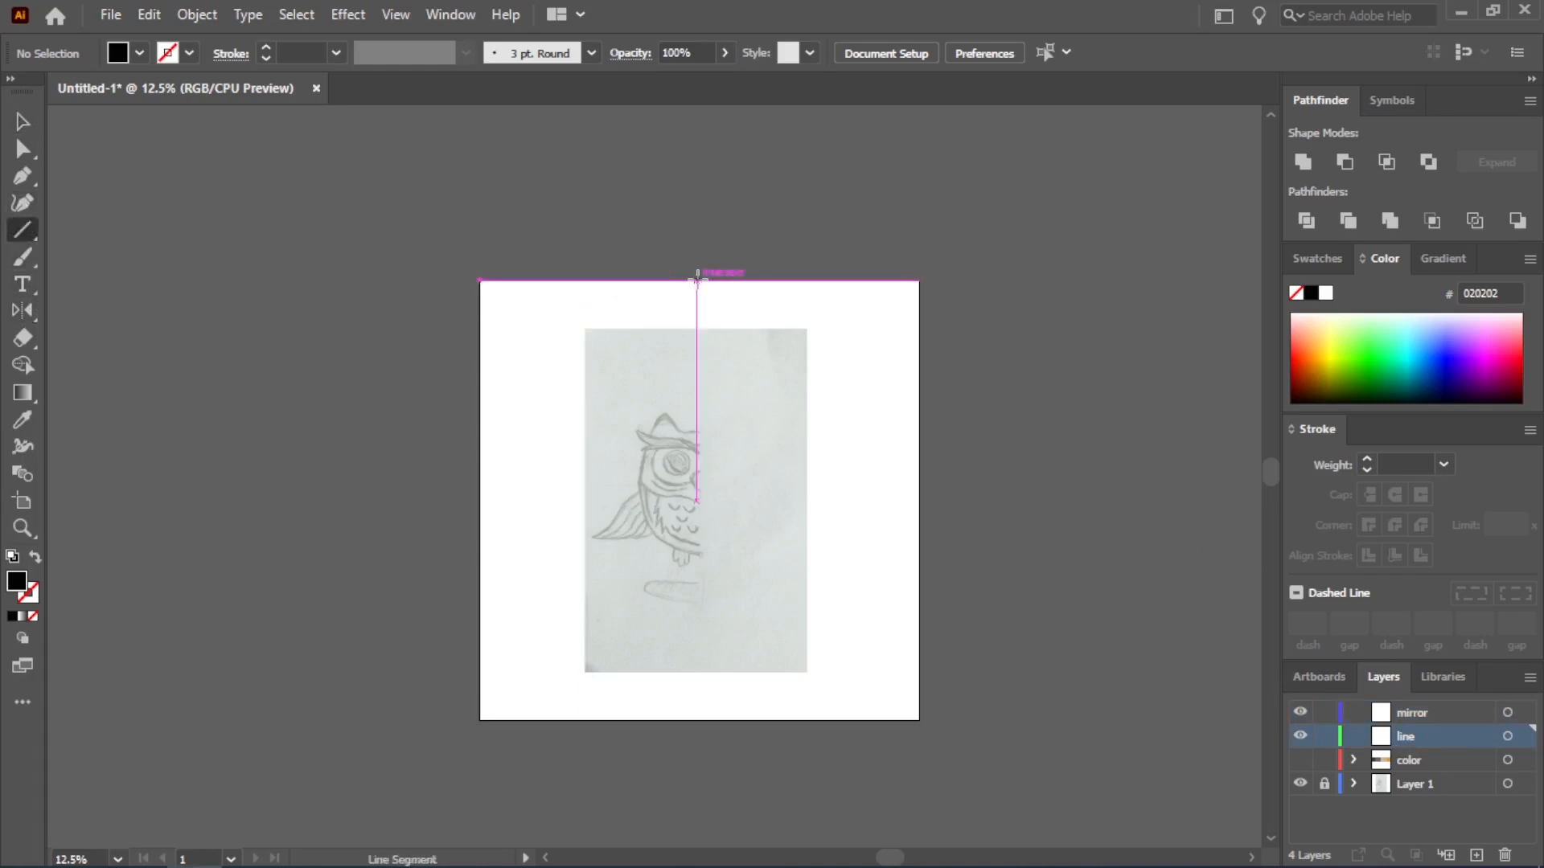
{"action": "left_click_drag", "start_coordinate": [696, 280], "coordinate": [697, 719]}
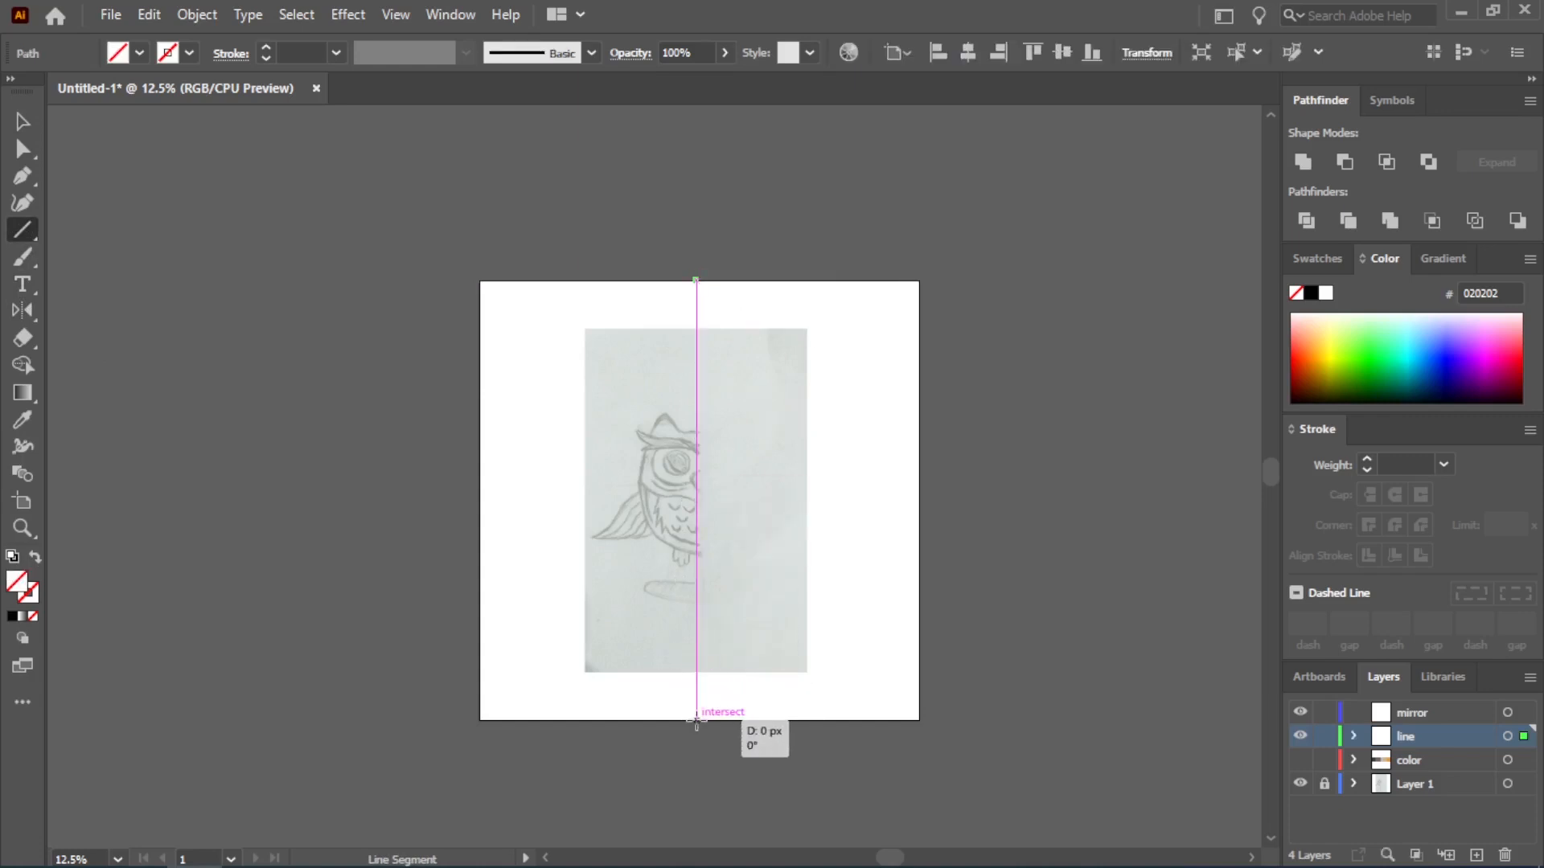
{"action": "left_click", "coordinate": [696, 721]}
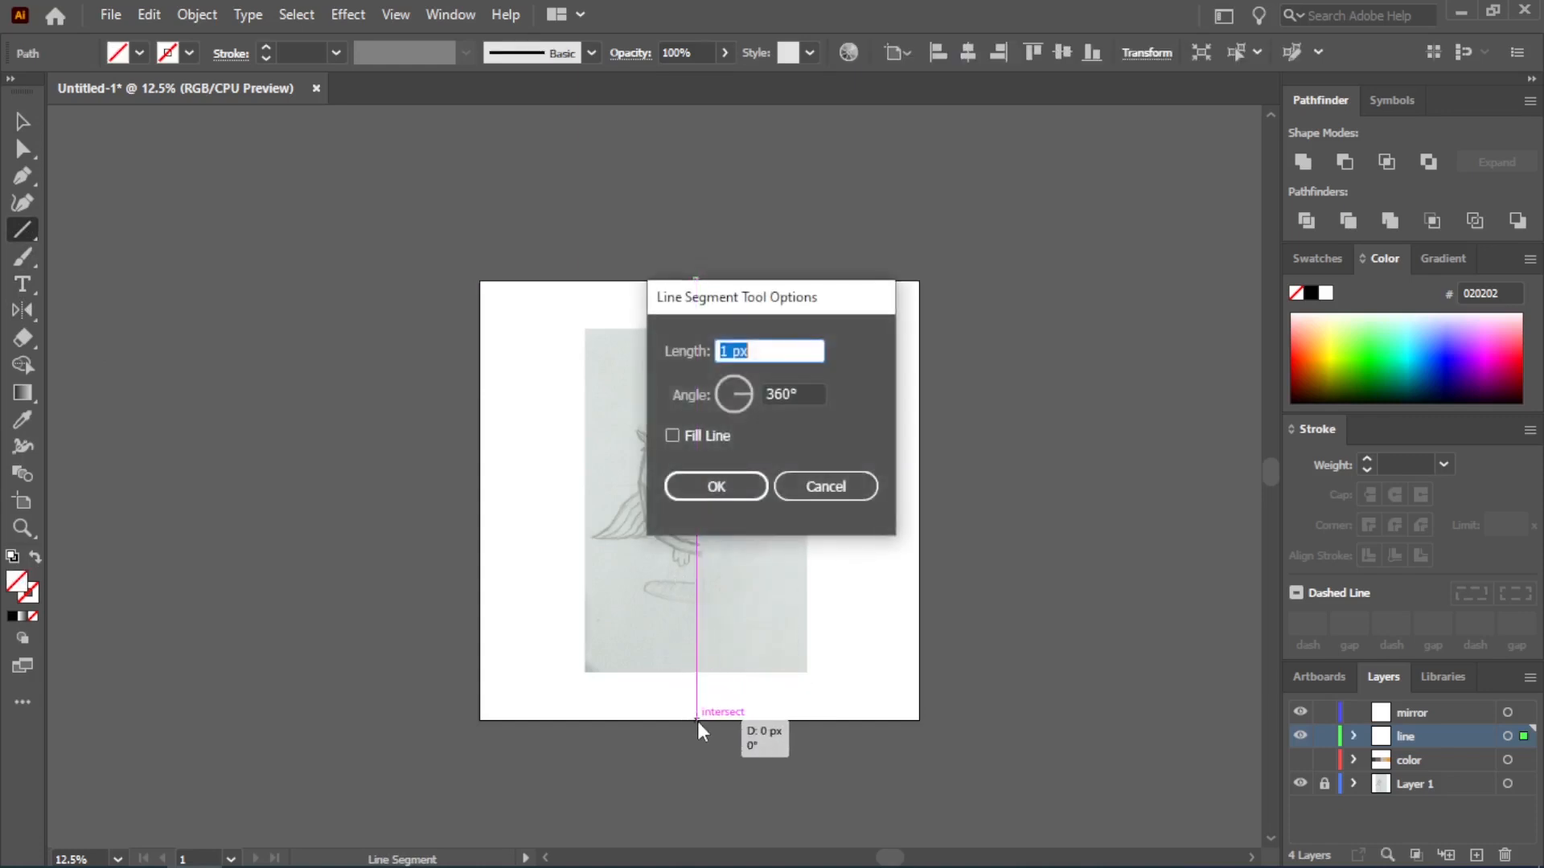
{"action": "left_click", "coordinate": [743, 488]}
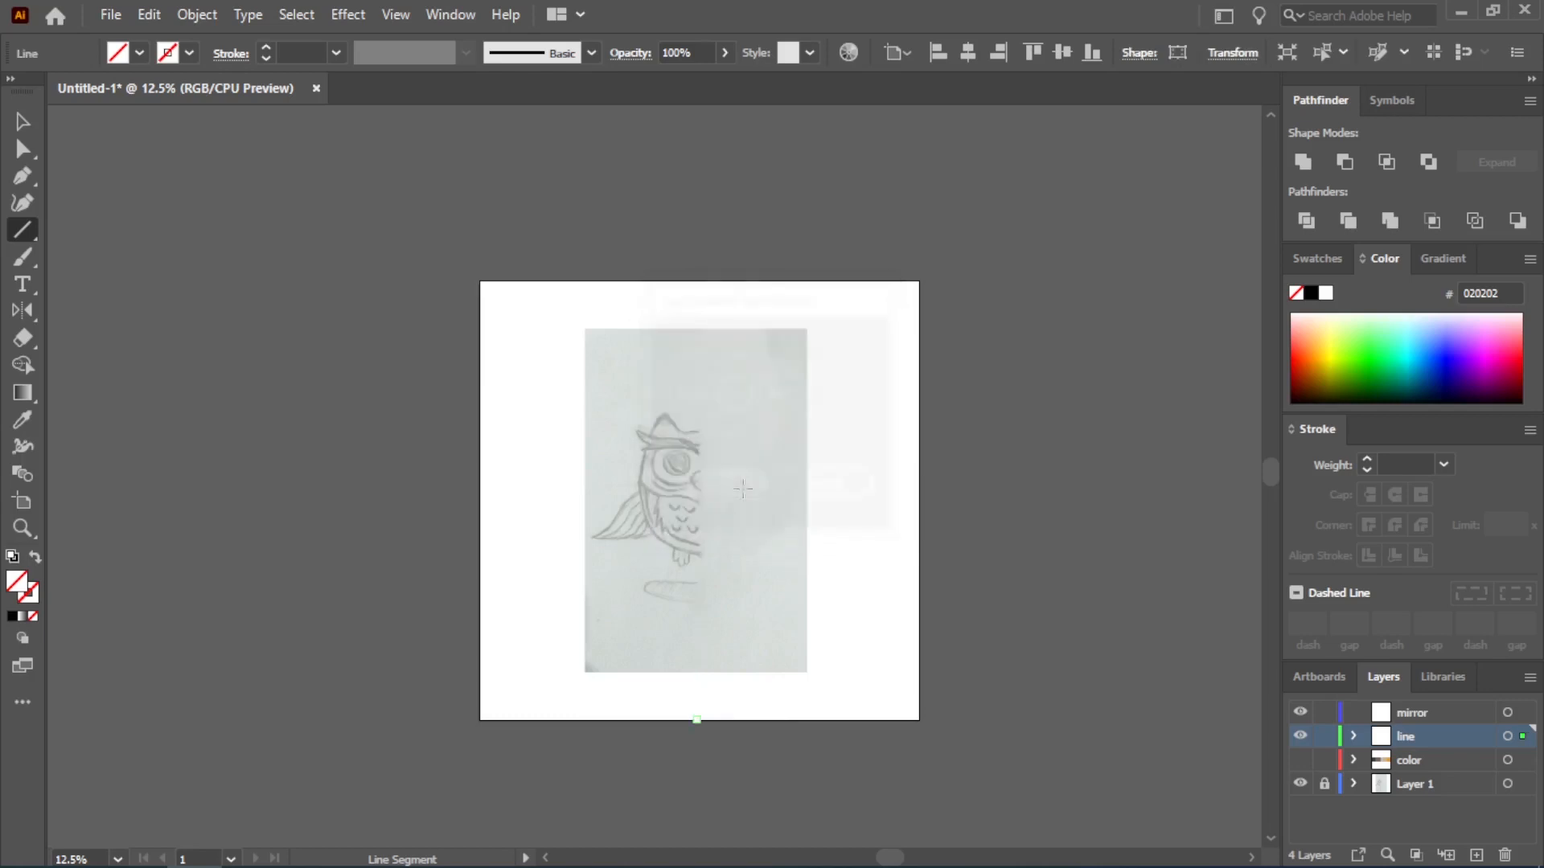
Set the selected line's stroke color to #FFFFFF
{"action": "double_click", "coordinate": [29, 603]}
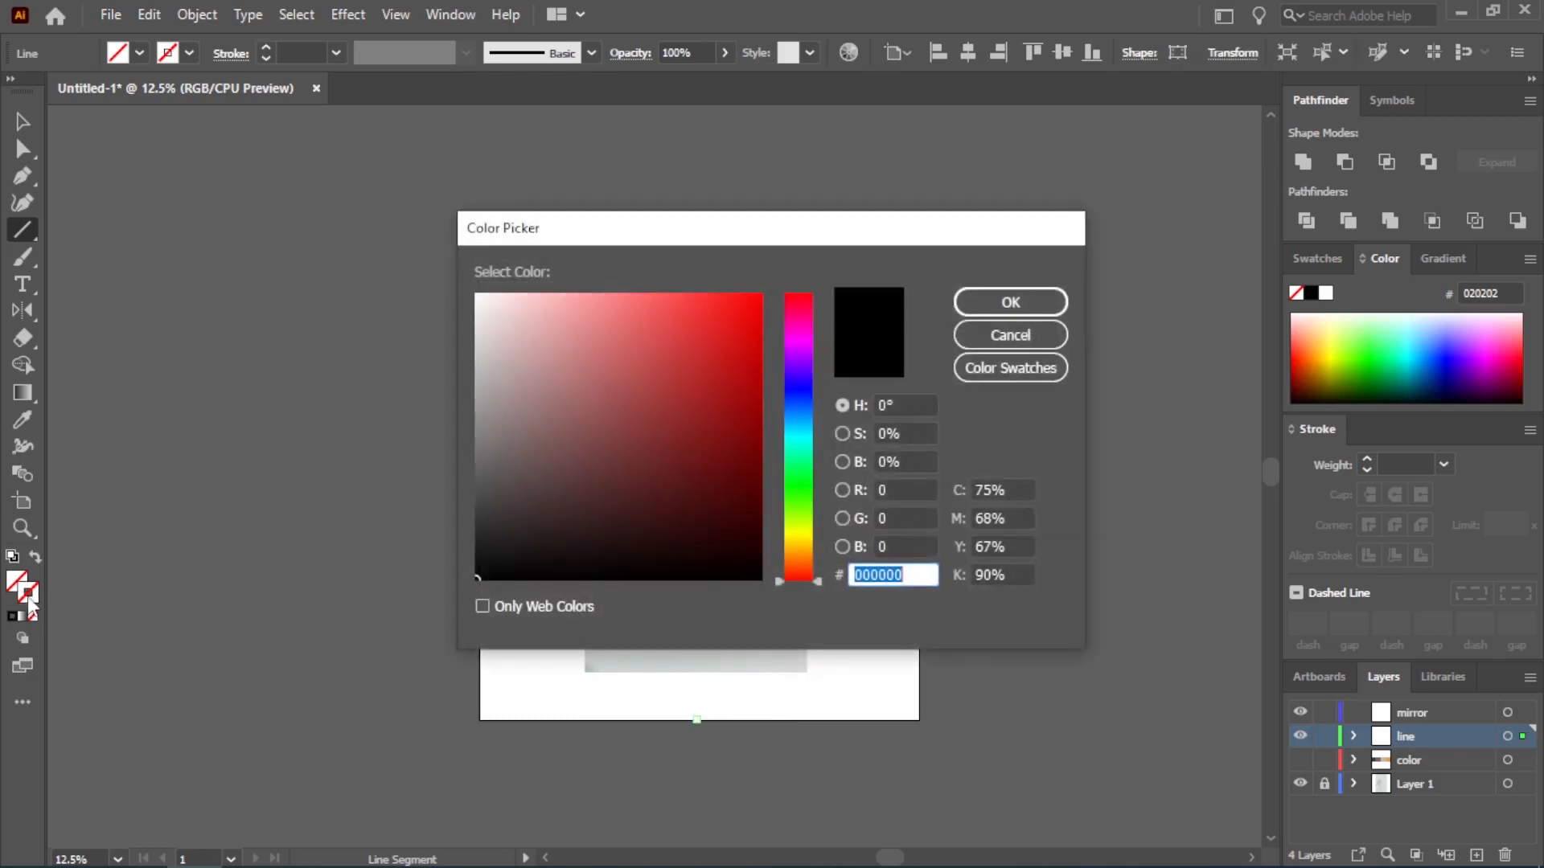
{"action": "type", "text": "ffffff"}
{"action": "left_click", "coordinate": [1011, 303]}
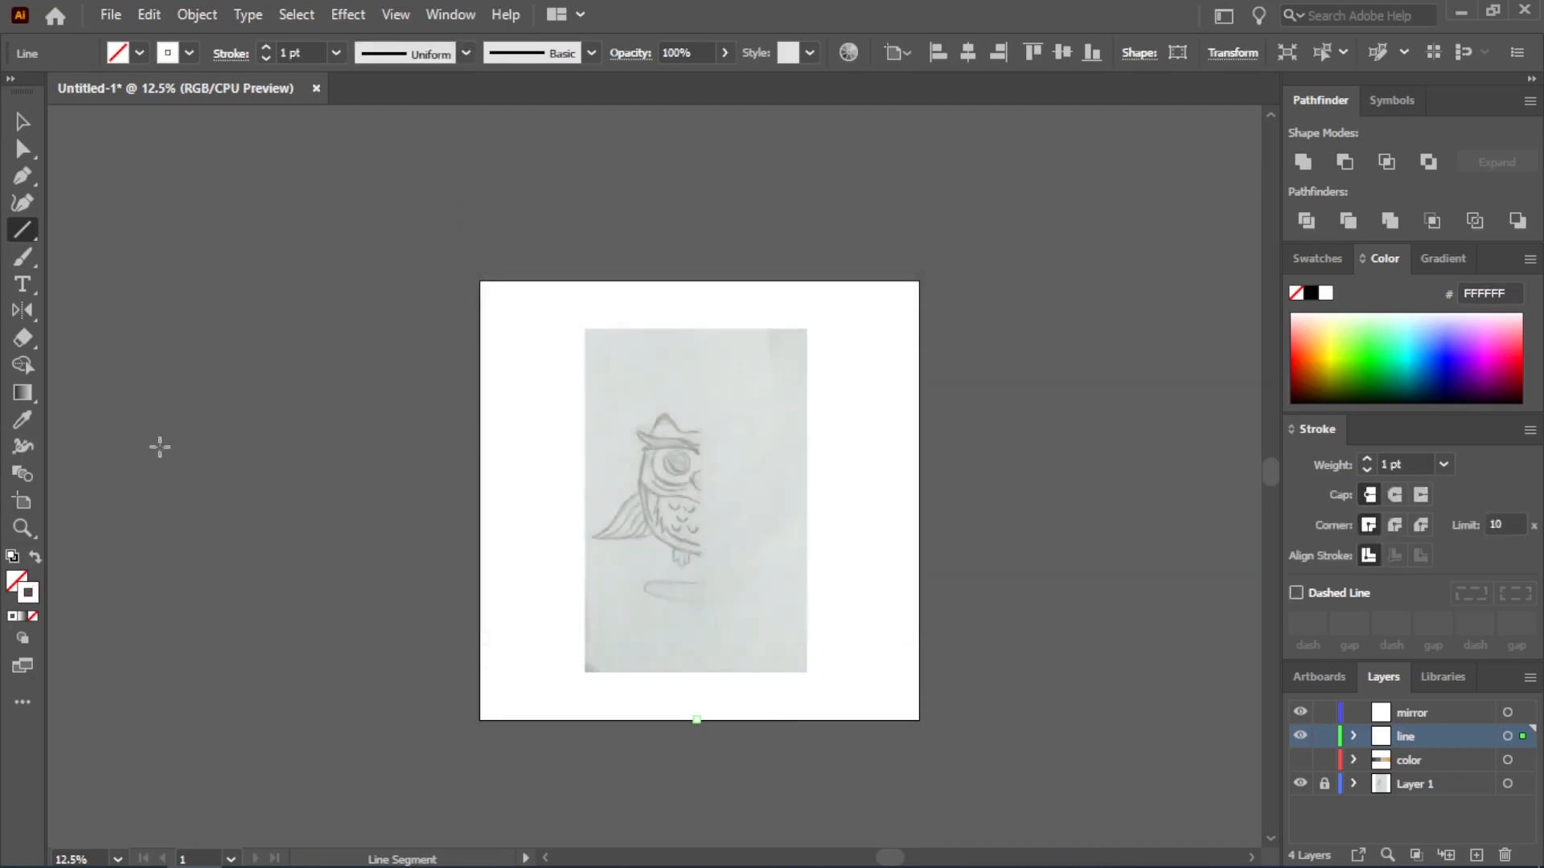
Set the selected line's stroke color to near-black #050505
{"action": "double_click", "coordinate": [36, 599]}
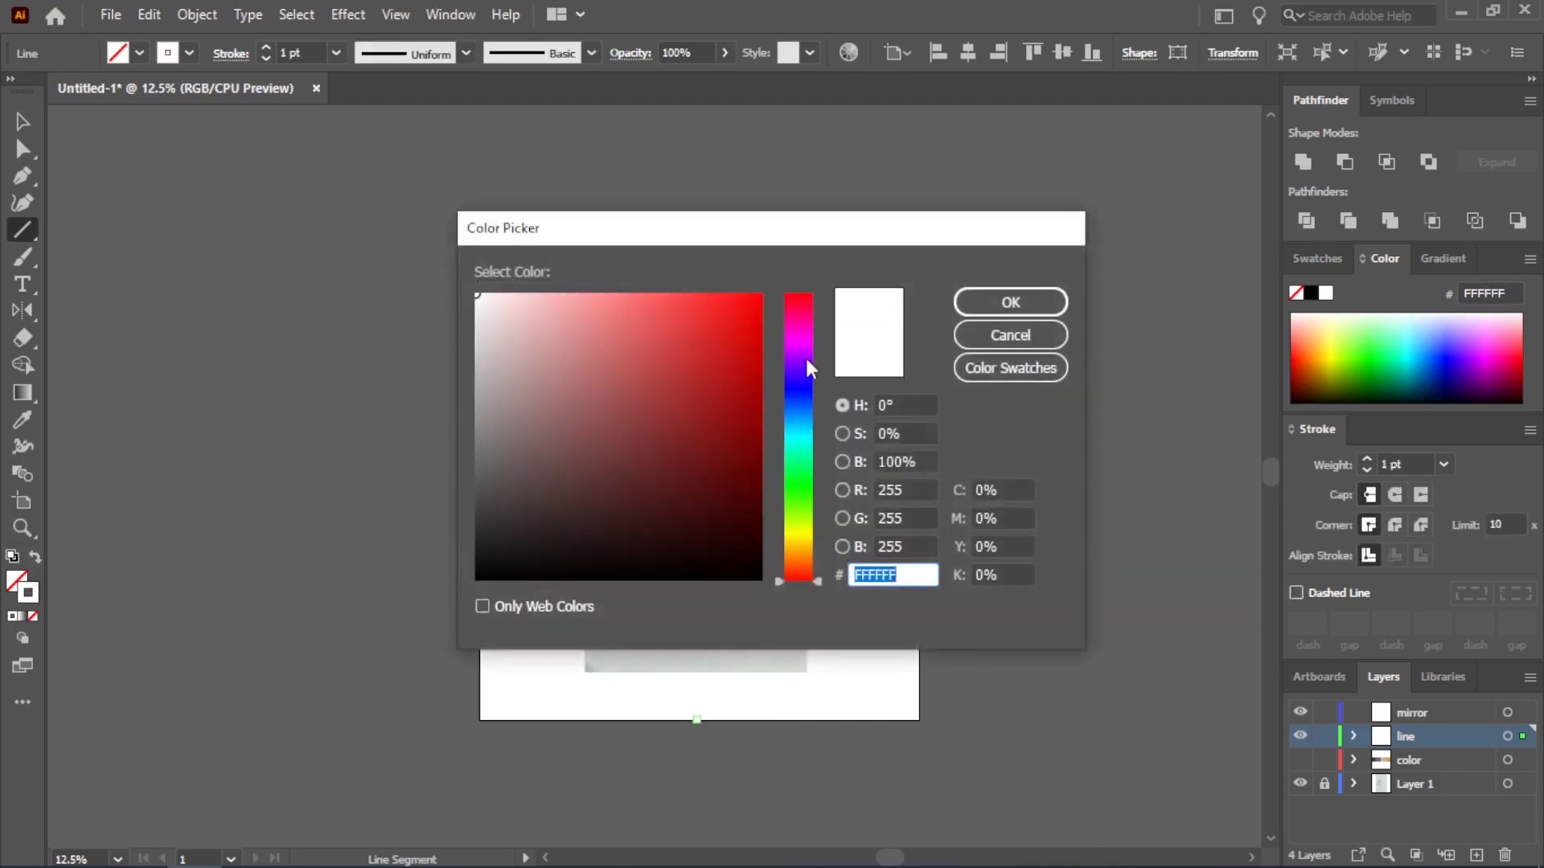
{"action": "left_click", "coordinate": [478, 575]}
{"action": "left_click", "coordinate": [1008, 306]}
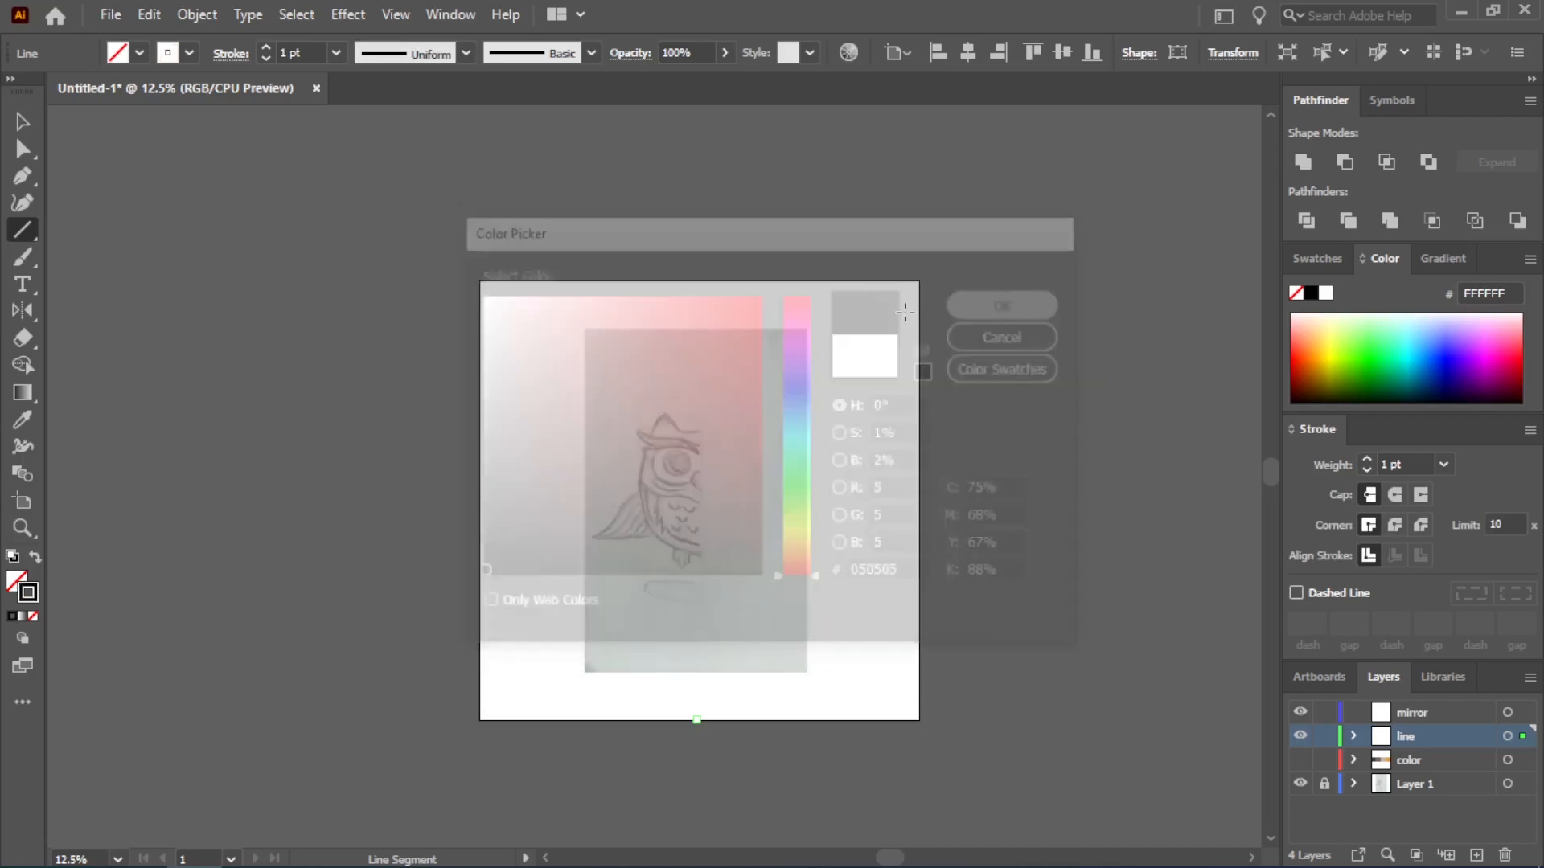
Delete the stray path at the middle of the artboard's upper edge
{"action": "left_click", "coordinate": [25, 123]}
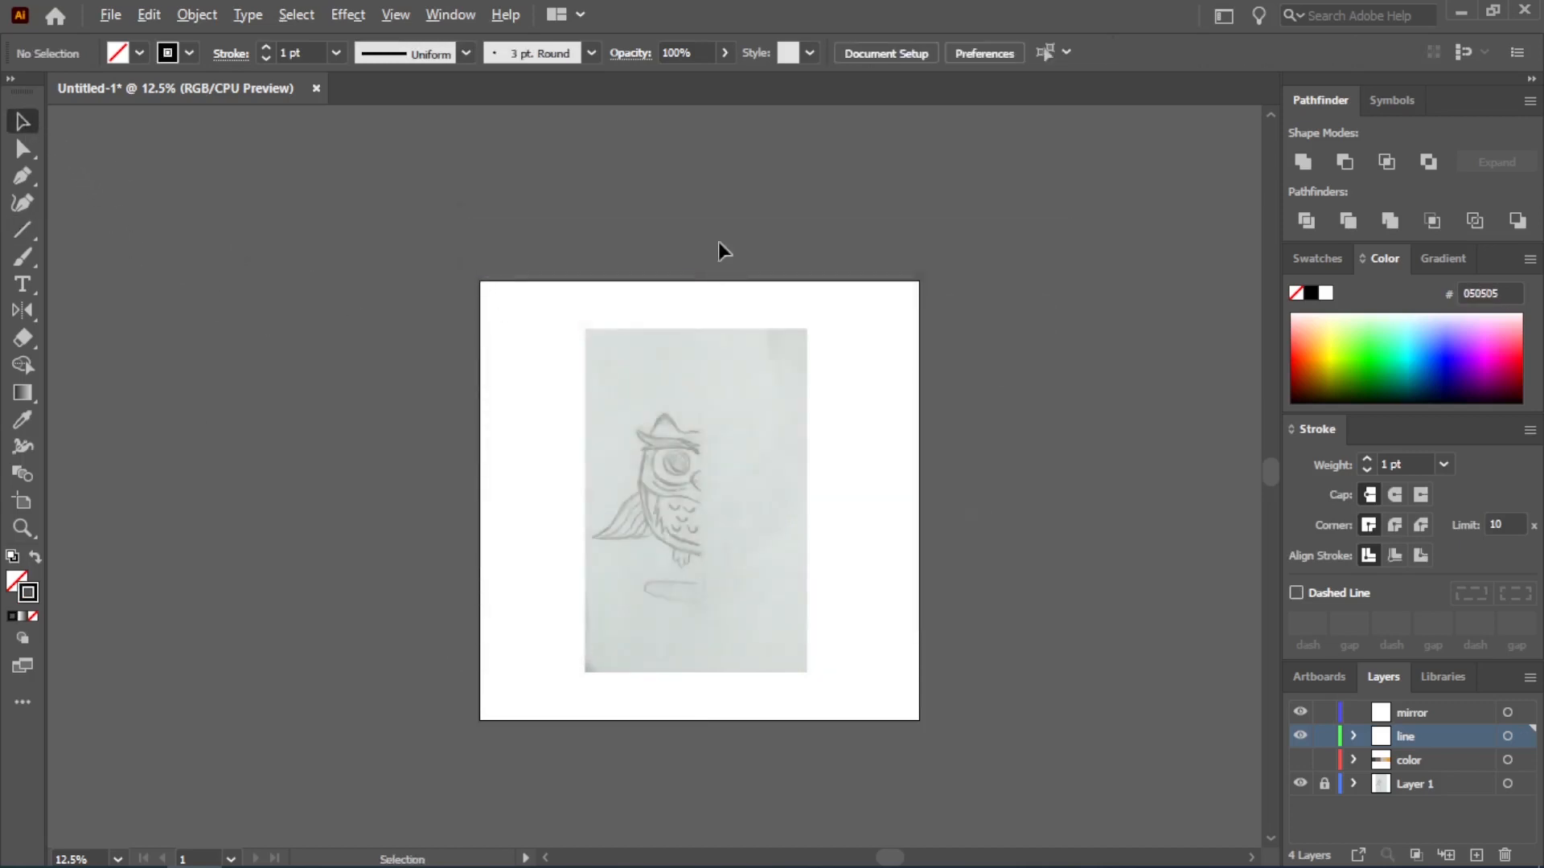
{"action": "left_click_drag", "start_coordinate": [659, 188], "coordinate": [770, 296]}
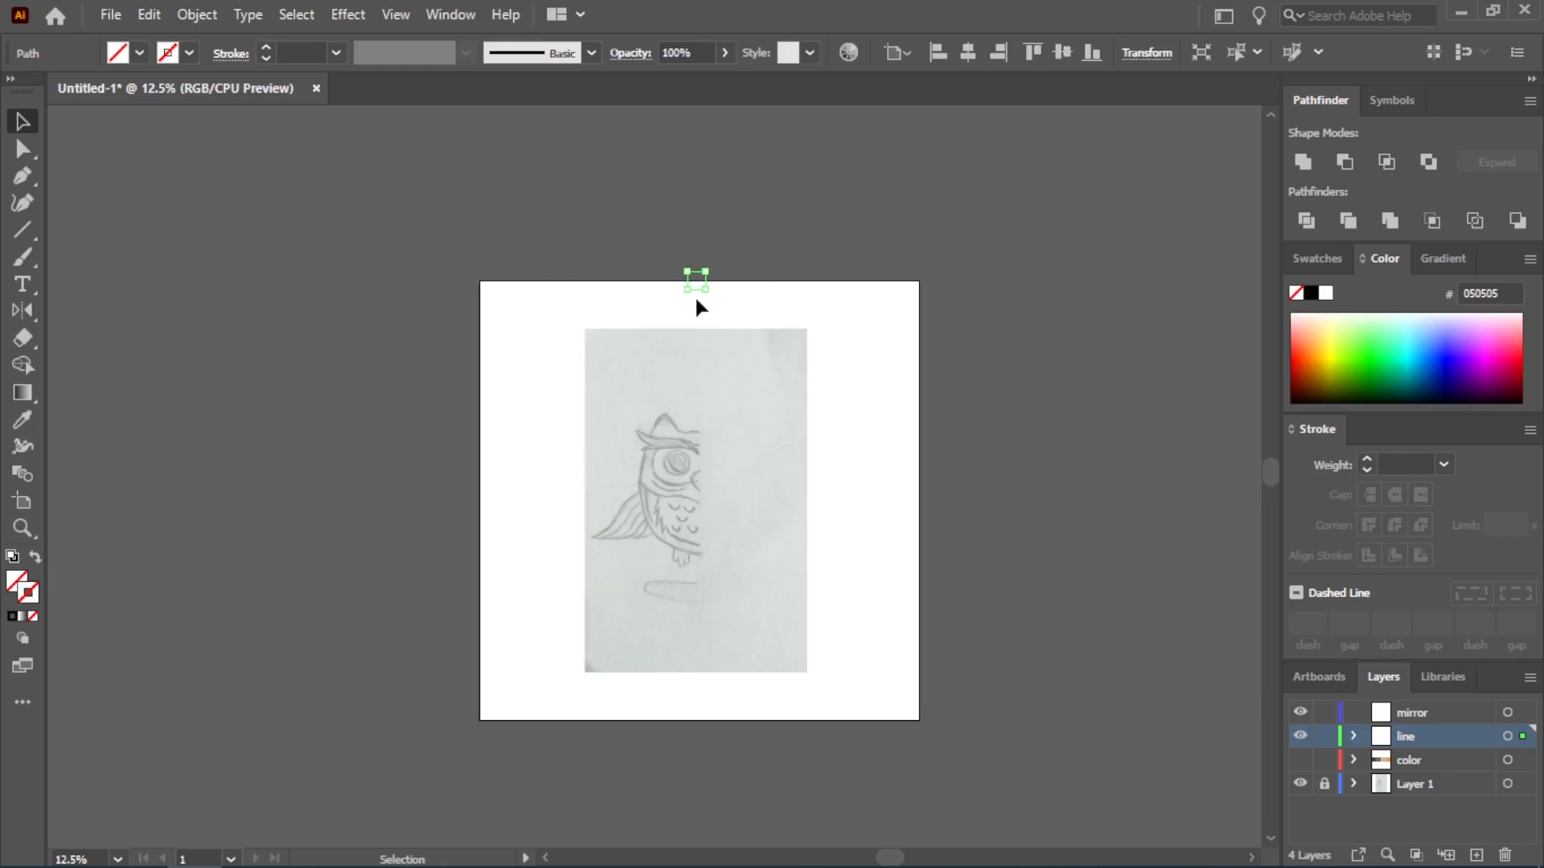
{"action": "key", "text": "Delete"}
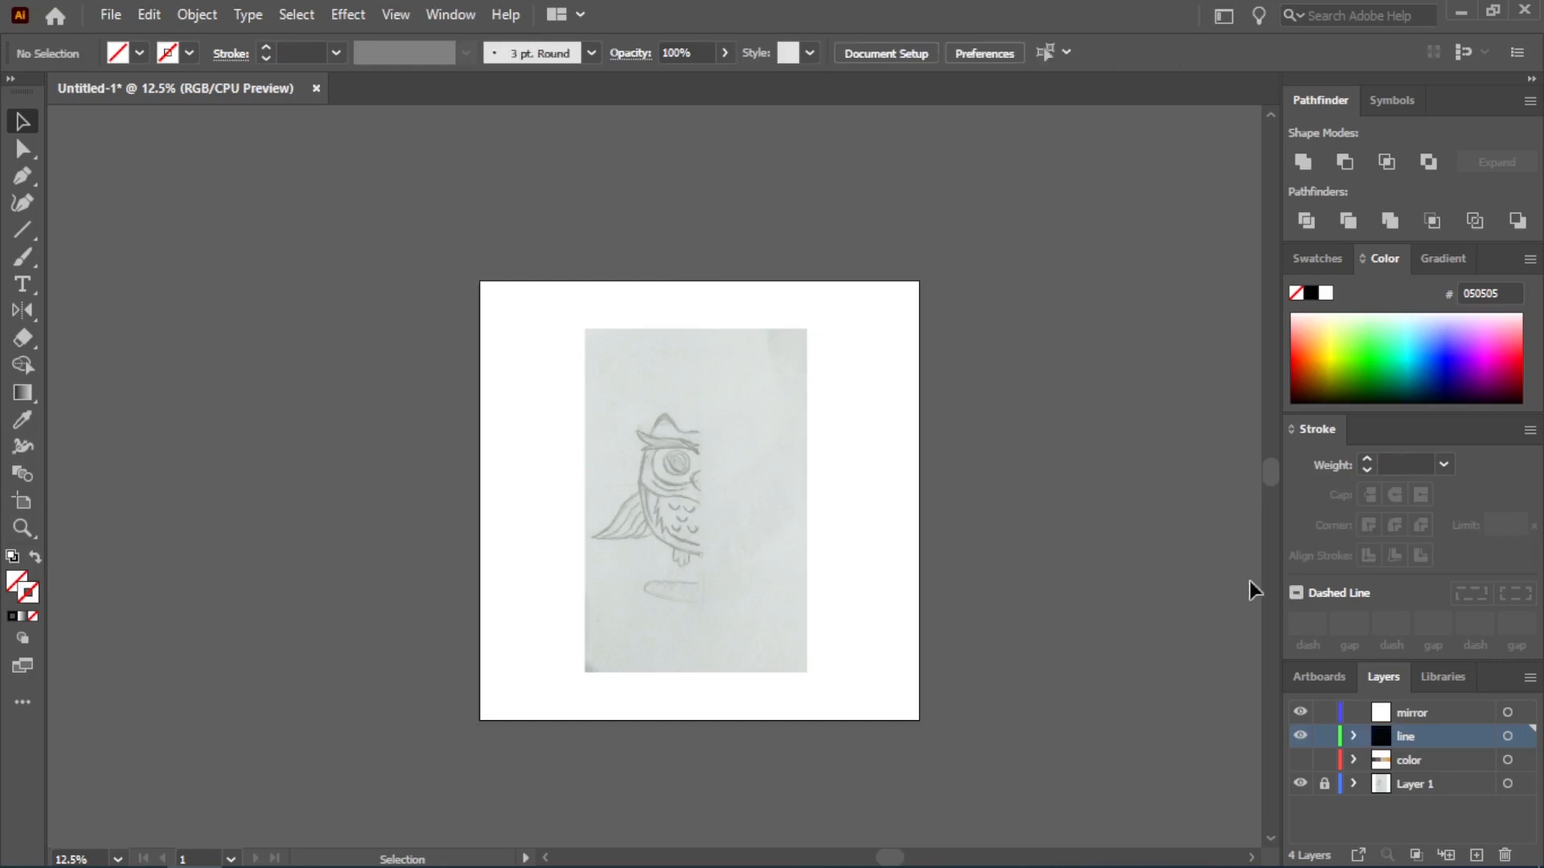
Replace the line layer with a new empty layer, also named line
{"action": "left_click", "coordinate": [1505, 855]}
{"action": "left_click", "coordinate": [1476, 855]}
{"action": "type", "text": "l"}
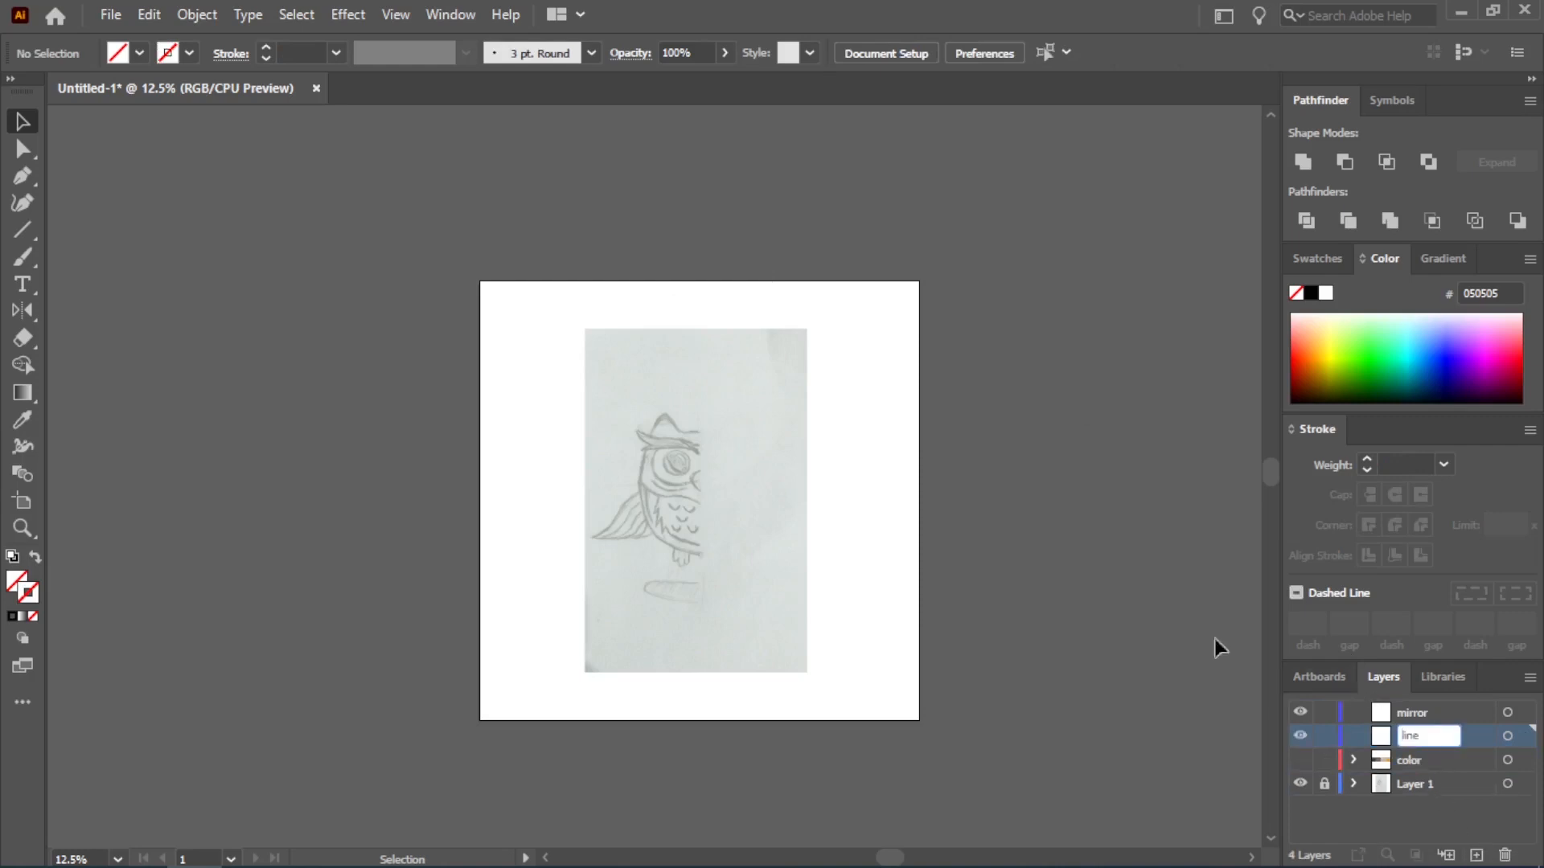
{"action": "type", "text": "ine"}
{"action": "key", "text": "Return"}
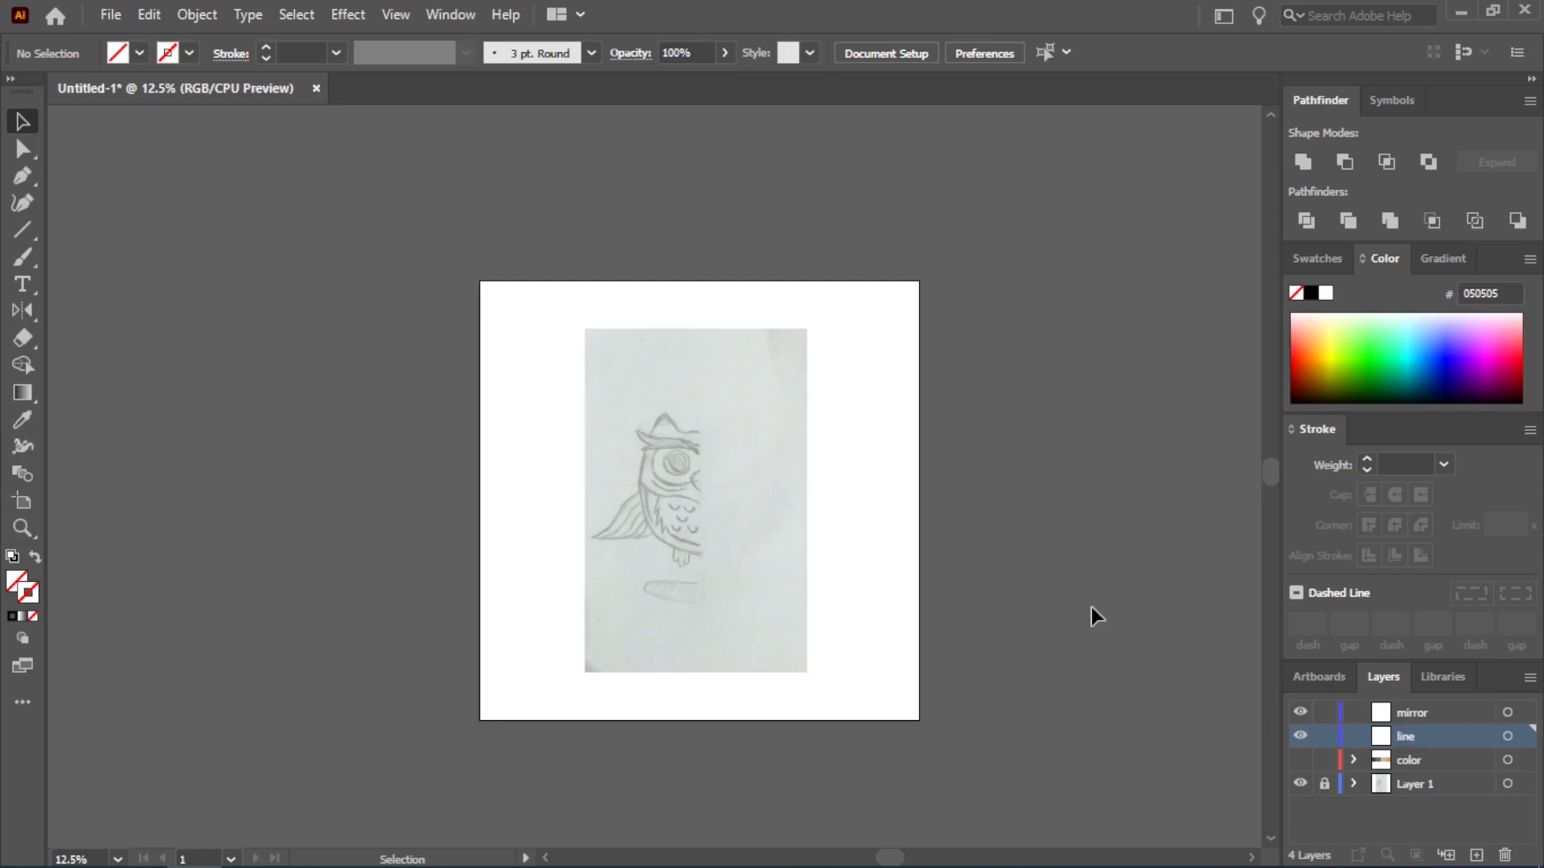
Choose the Line Segment tool and set its stroke weight to 4 pt
{"action": "left_click", "coordinate": [31, 225]}
{"action": "left_click", "coordinate": [335, 53]}
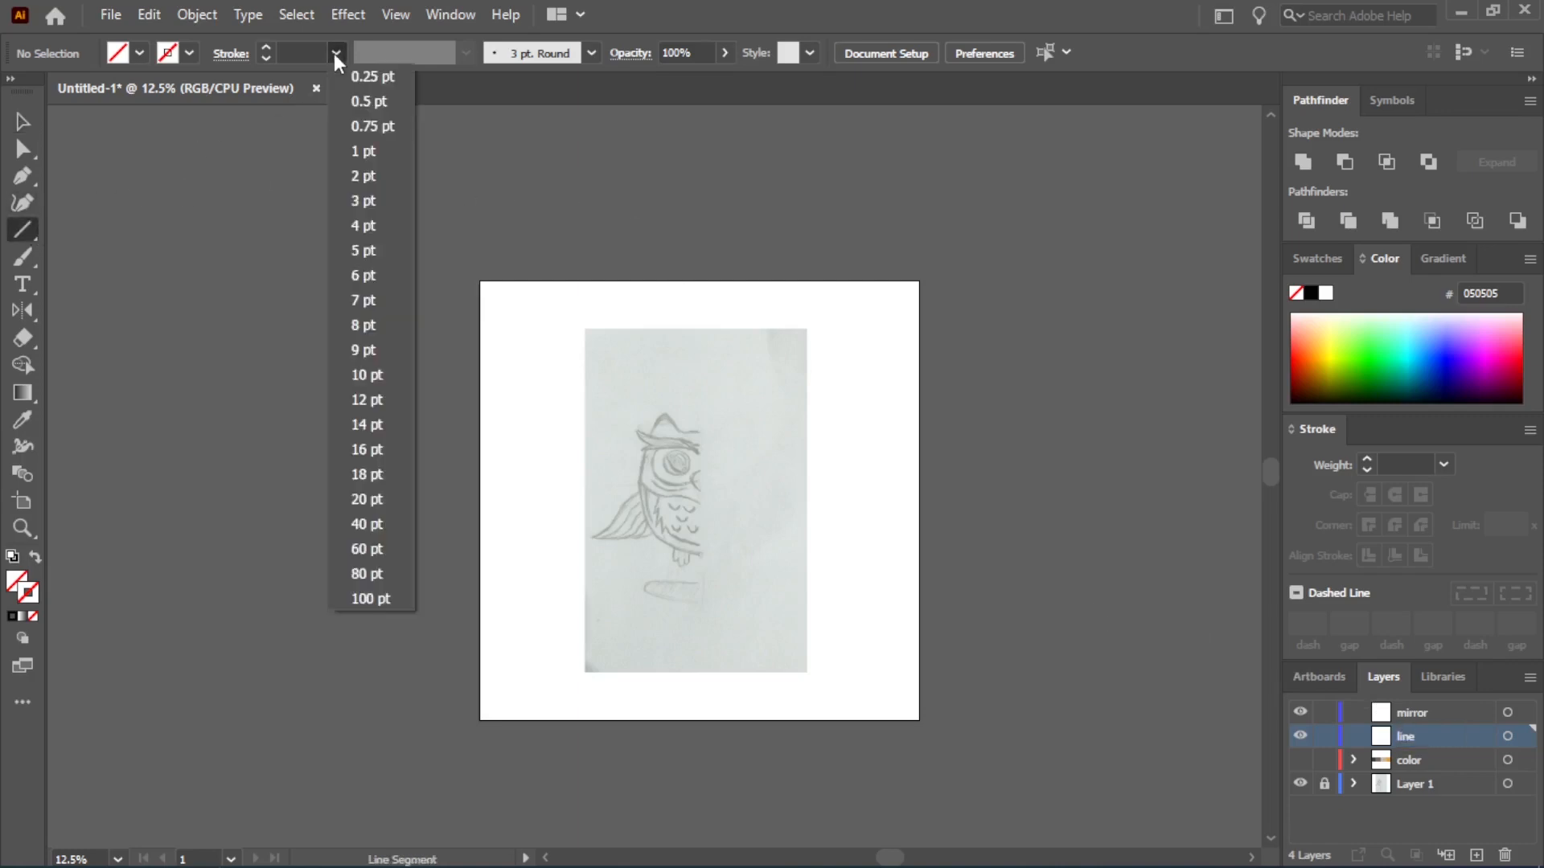
{"action": "left_click", "coordinate": [376, 225]}
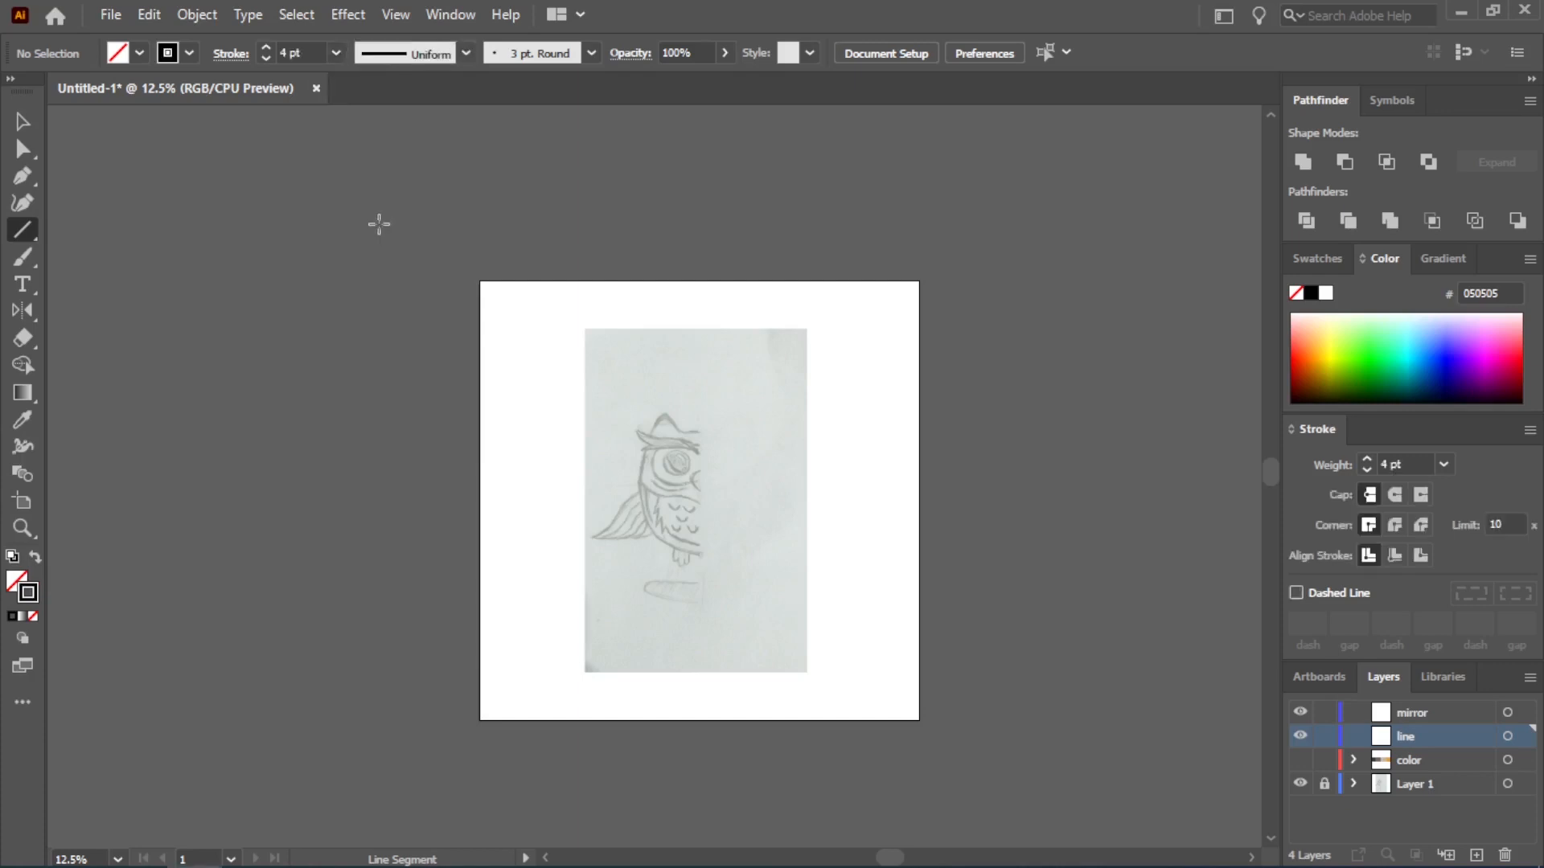
{"action": "left_click", "coordinate": [696, 279]}
{"action": "left_click", "coordinate": [715, 485]}
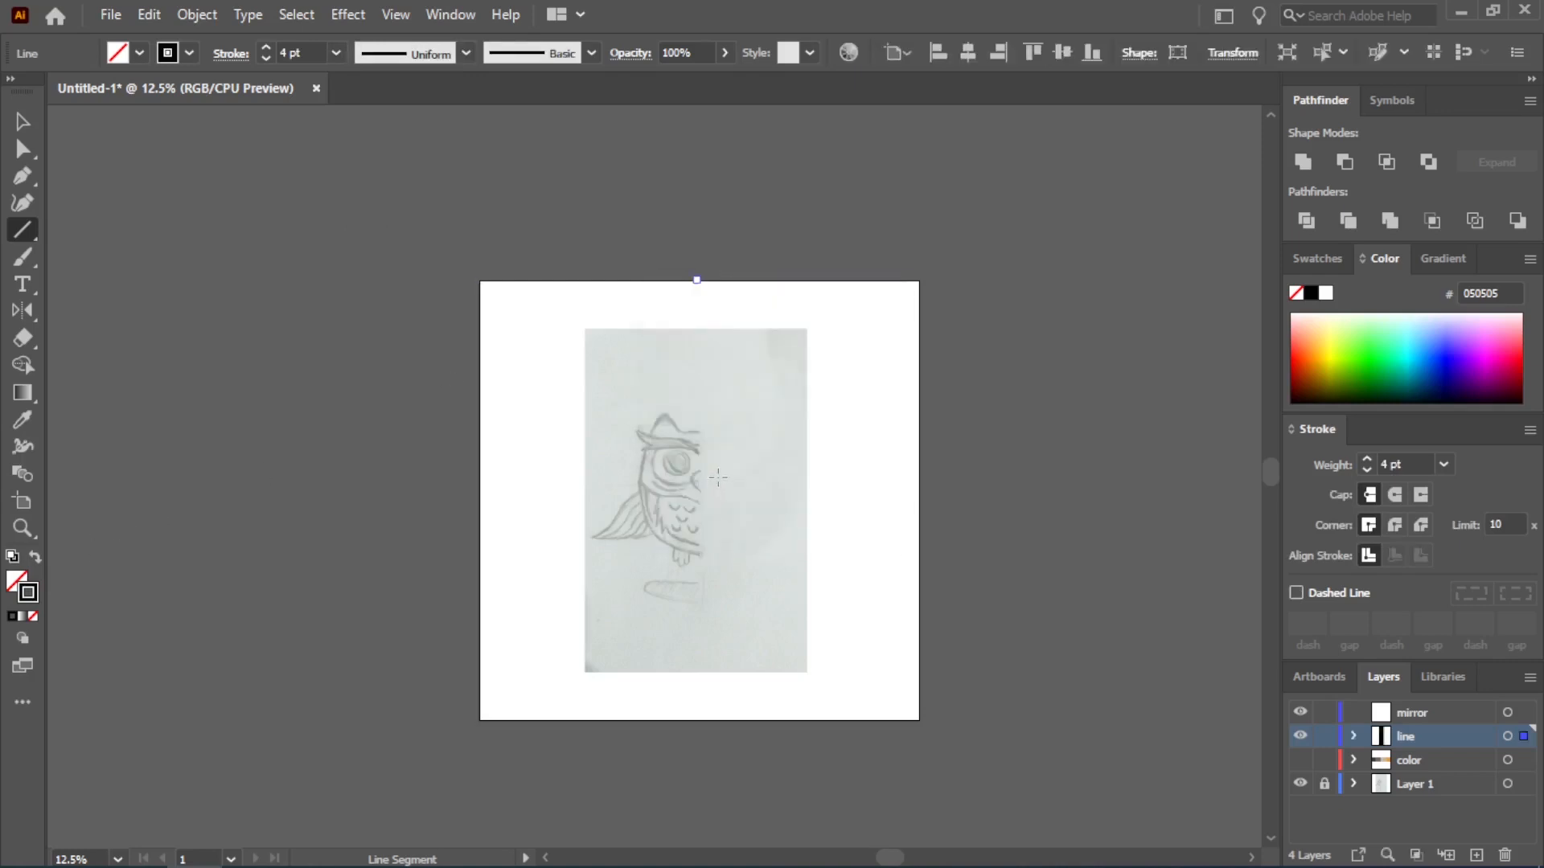
{"action": "key", "text": "ctrl+z"}
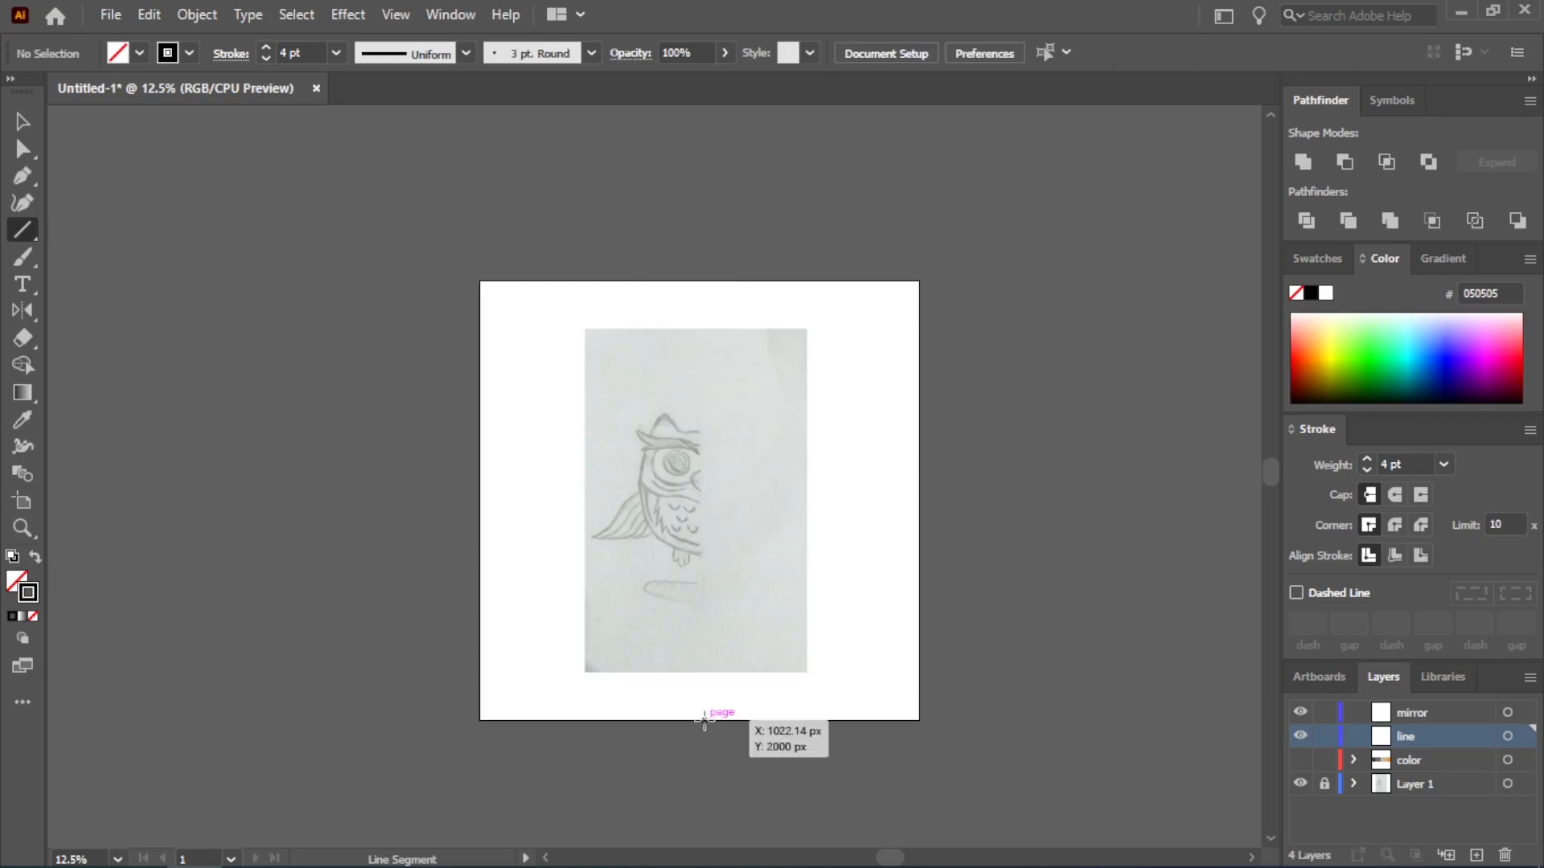
Draw a vertical line about 2000 px long across the full artboard height and center it horizontally
{"action": "left_click_drag", "start_coordinate": [704, 719], "coordinate": [701, 275]}
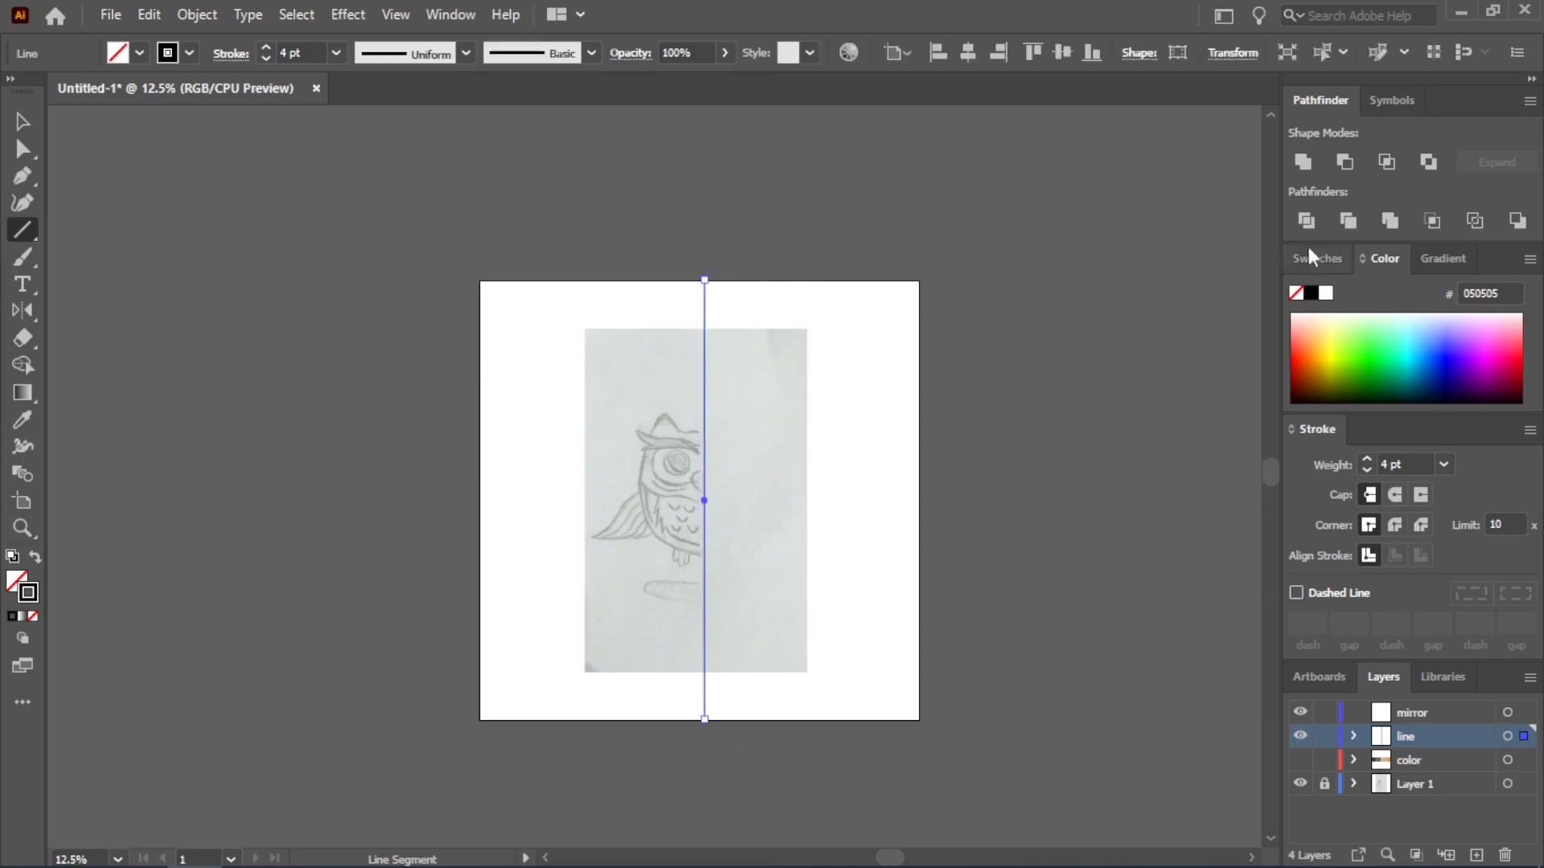
{"action": "left_click", "coordinate": [968, 56]}
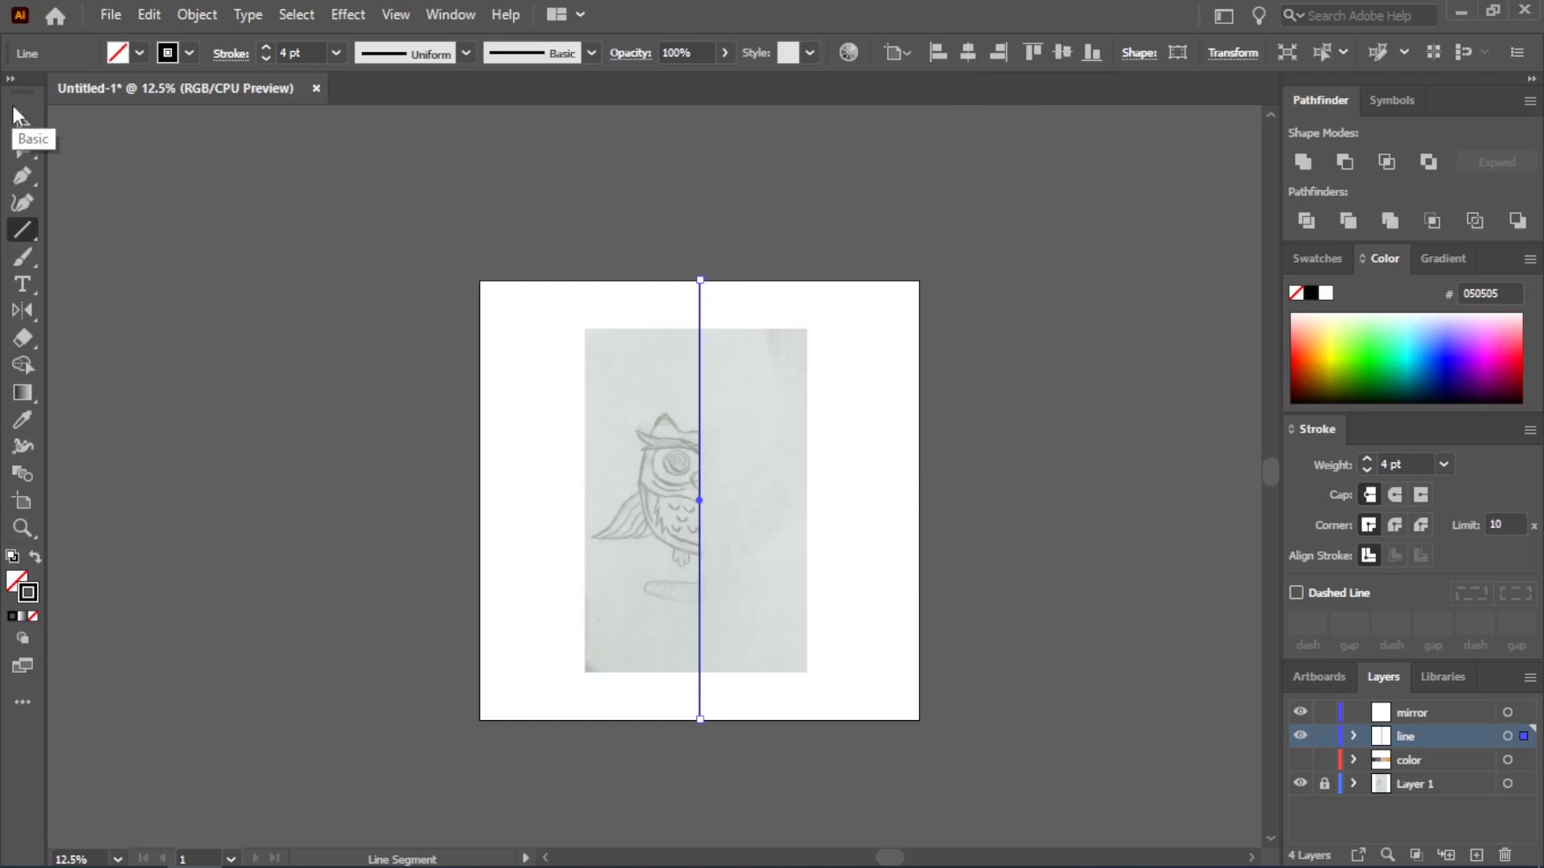
{"action": "left_click", "coordinate": [175, 237]}
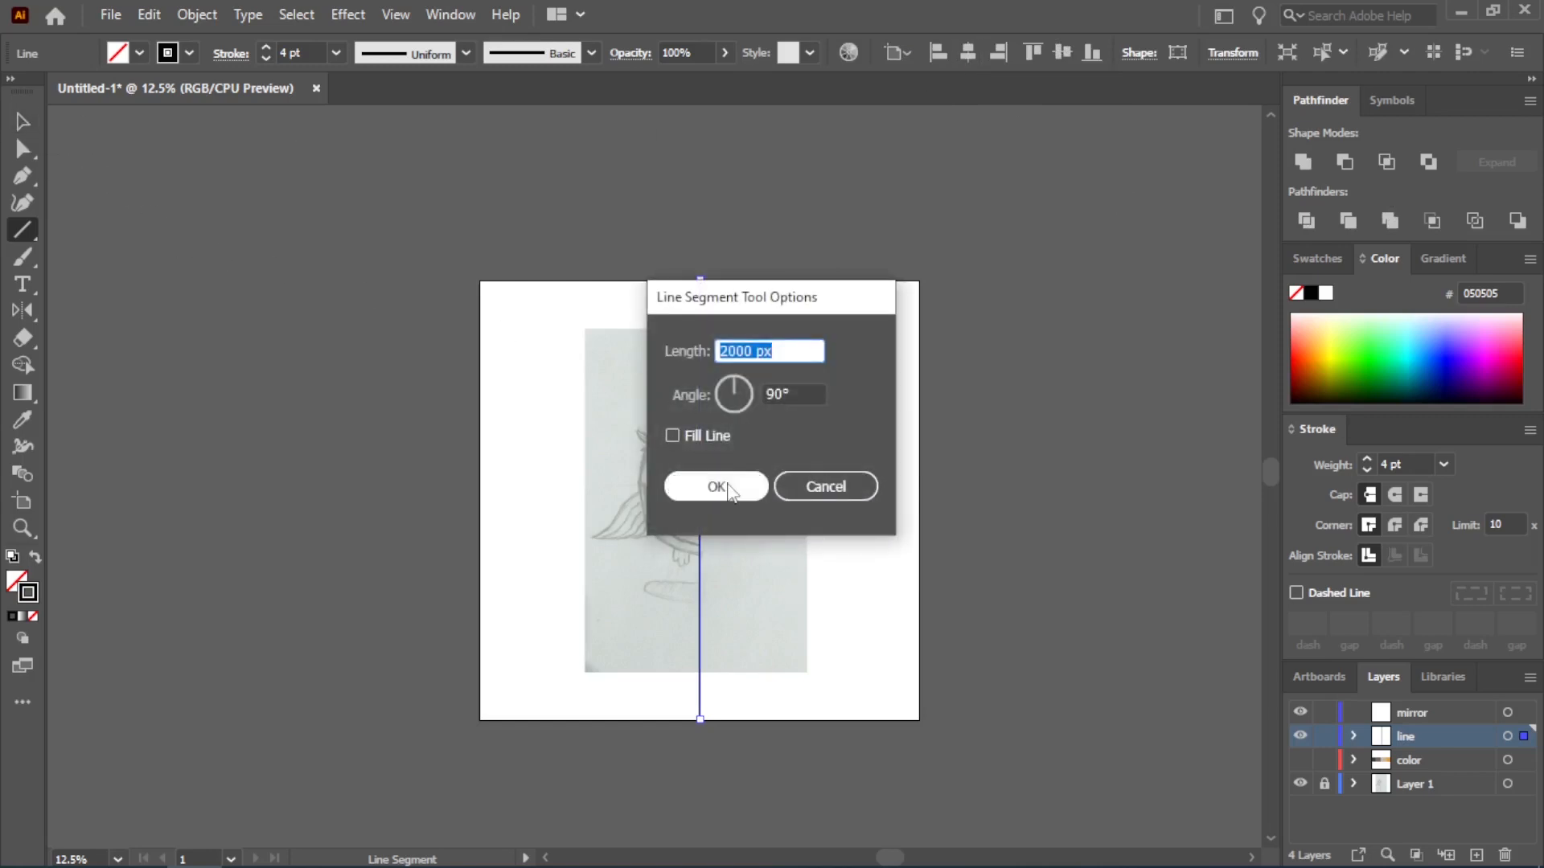
{"action": "left_click", "coordinate": [679, 486]}
{"action": "key", "text": "Delete"}
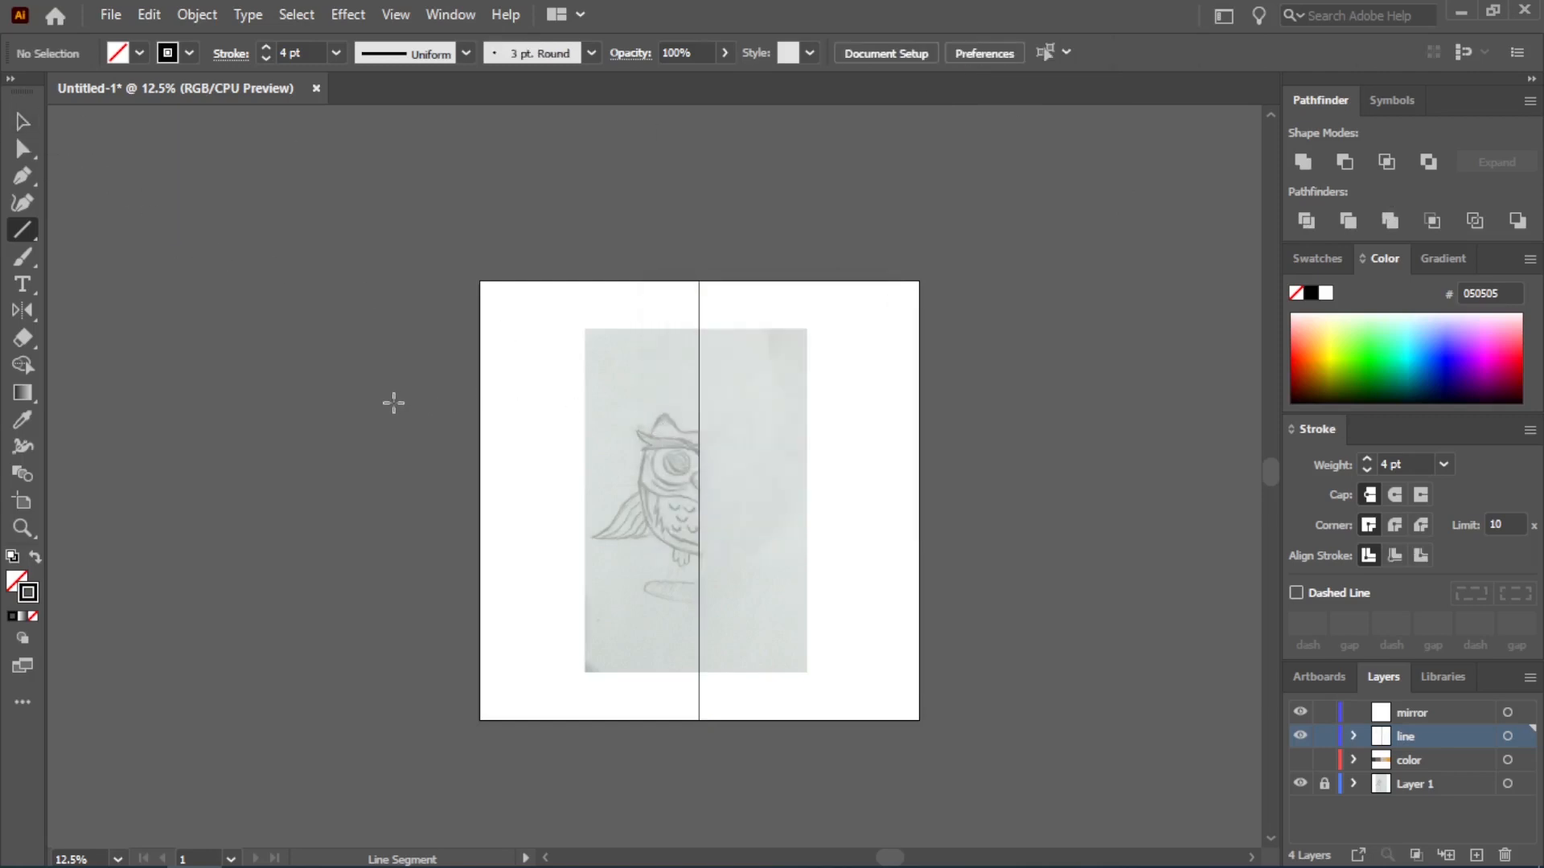
Target the mirror layer and draw a rectangle on it that covers the whole artboard
{"action": "left_click", "coordinate": [30, 125]}
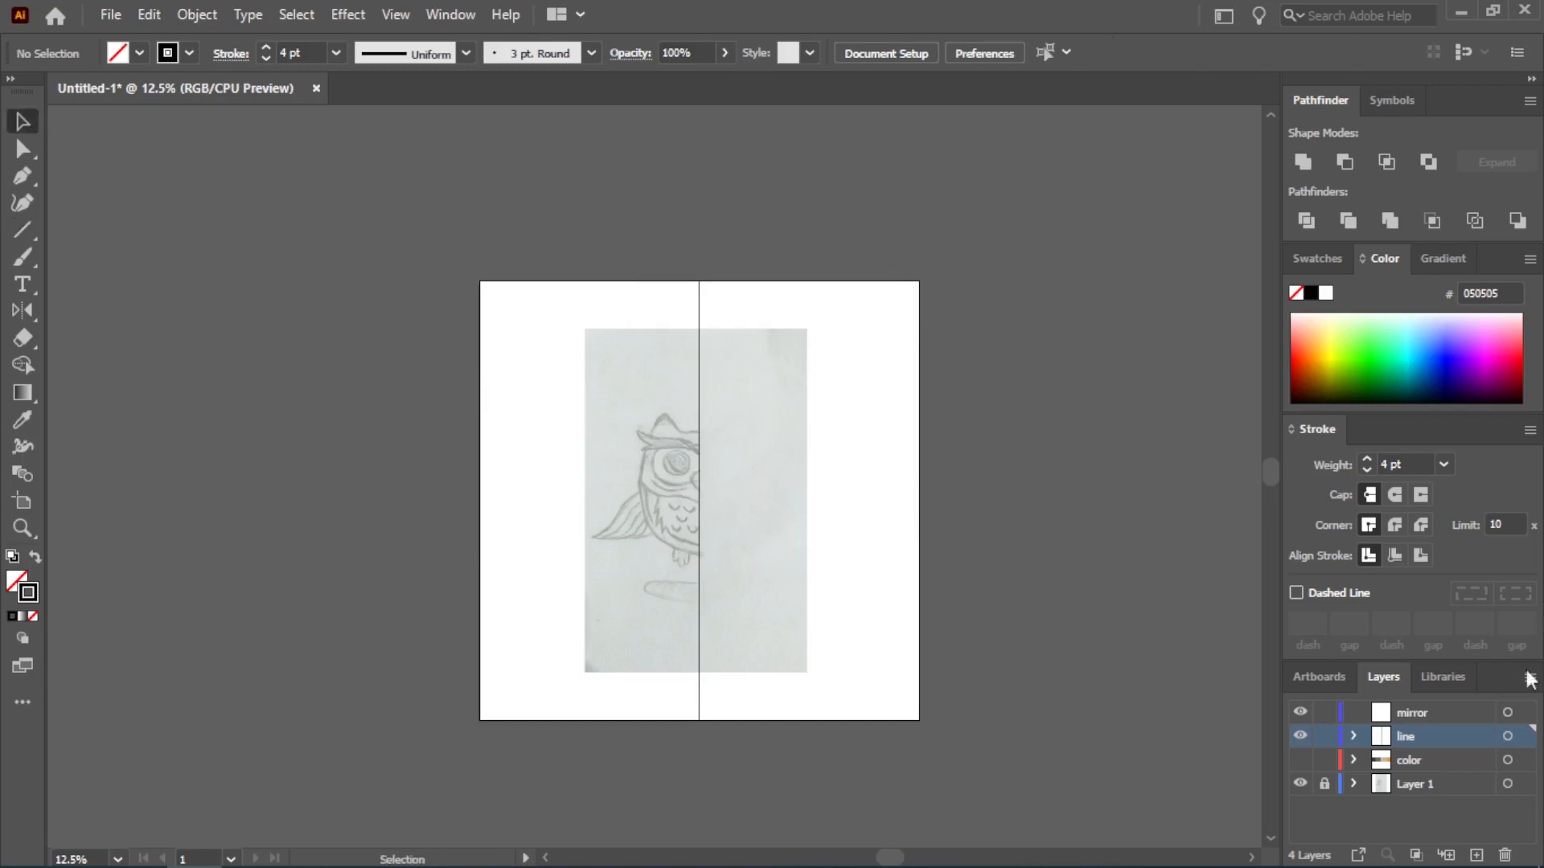
{"action": "left_click", "coordinate": [1441, 712]}
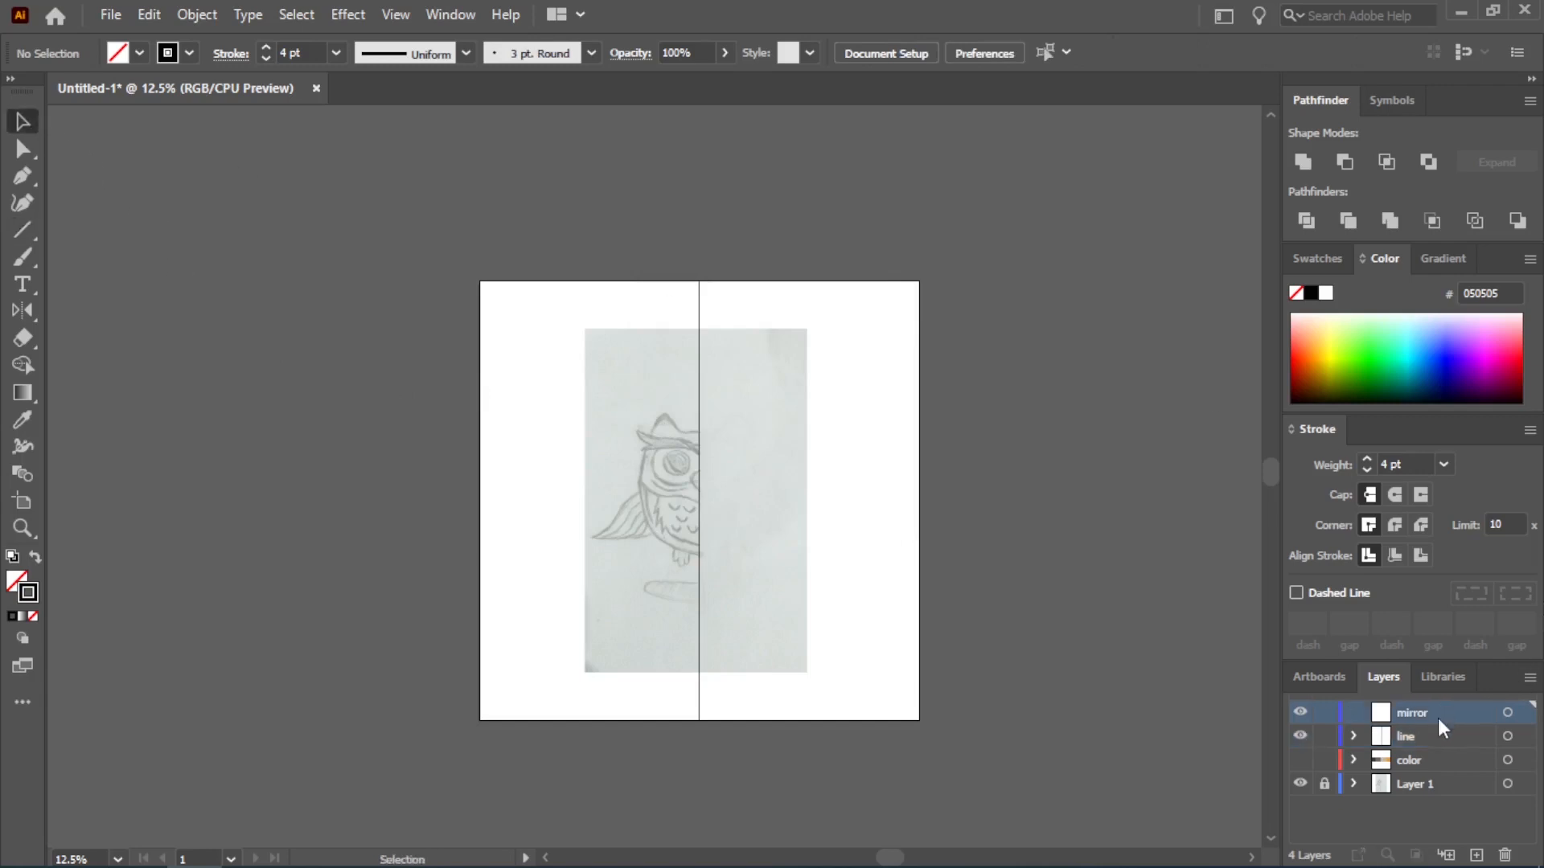
{"action": "left_click", "coordinate": [1508, 712]}
{"action": "left_click_drag", "start_coordinate": [21, 234], "coordinate": [32, 231]}
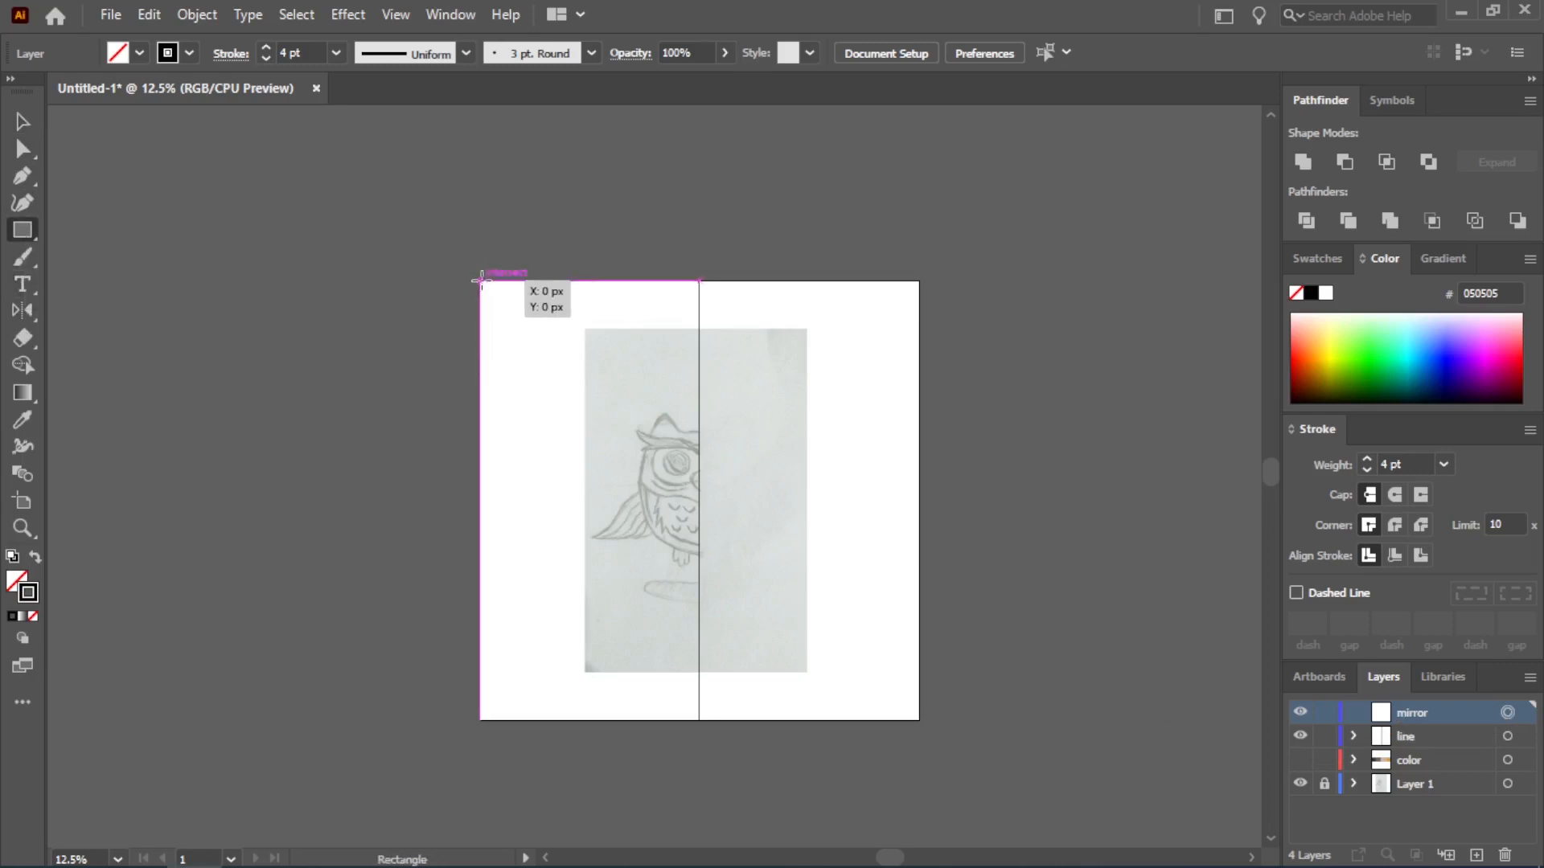
{"action": "left_click_drag", "start_coordinate": [481, 281], "coordinate": [907, 718]}
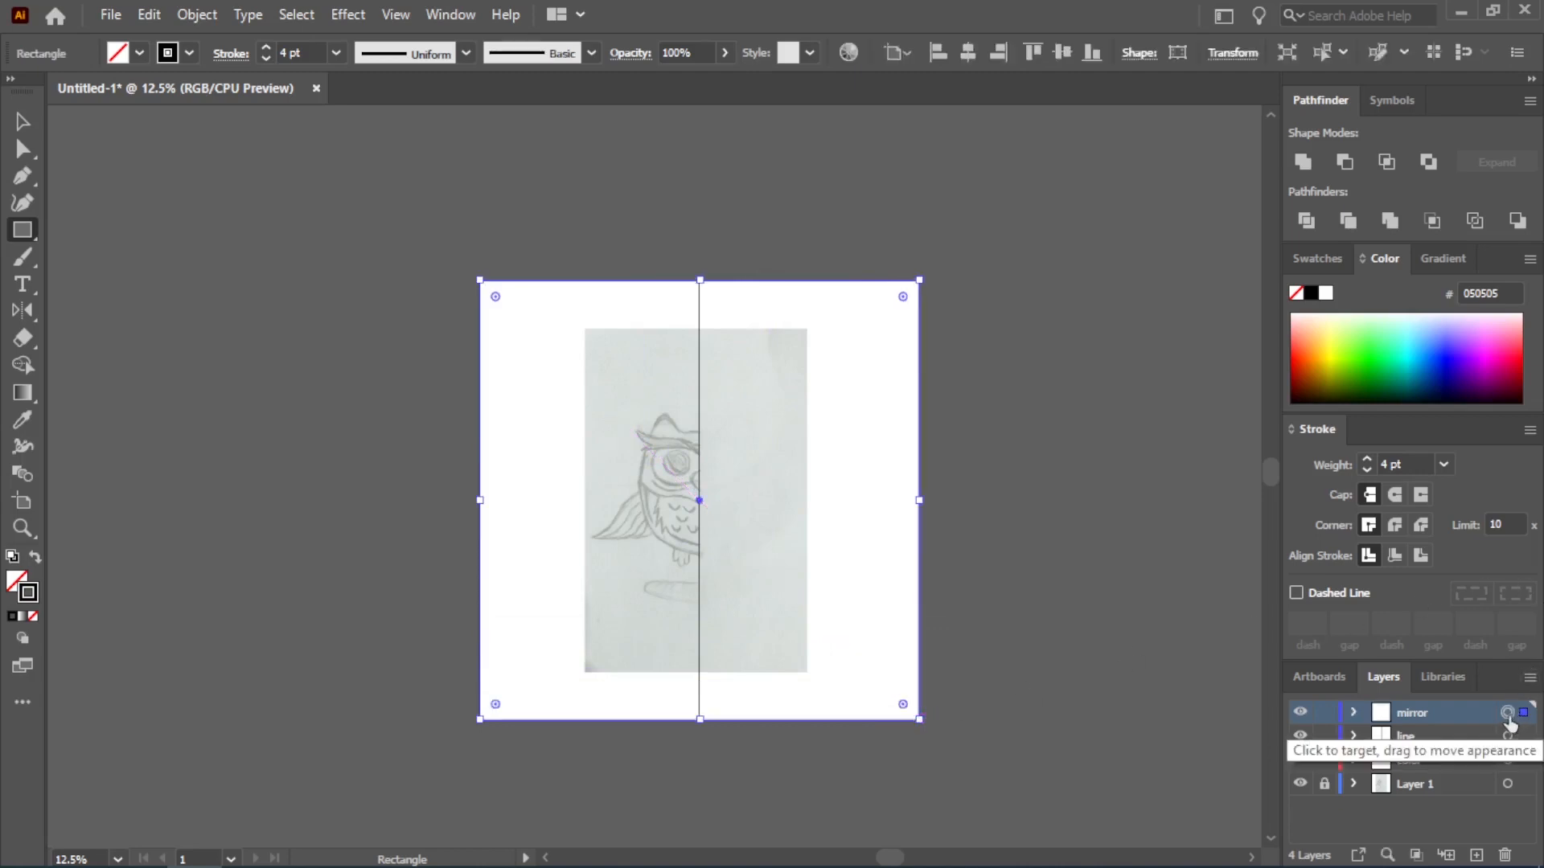
Apply a Transform effect to the mirror layer's artwork with Reflect X enabled and 1 copy
{"action": "left_click", "coordinate": [356, 14]}
{"action": "mouse_move", "coordinate": [506, 201]}
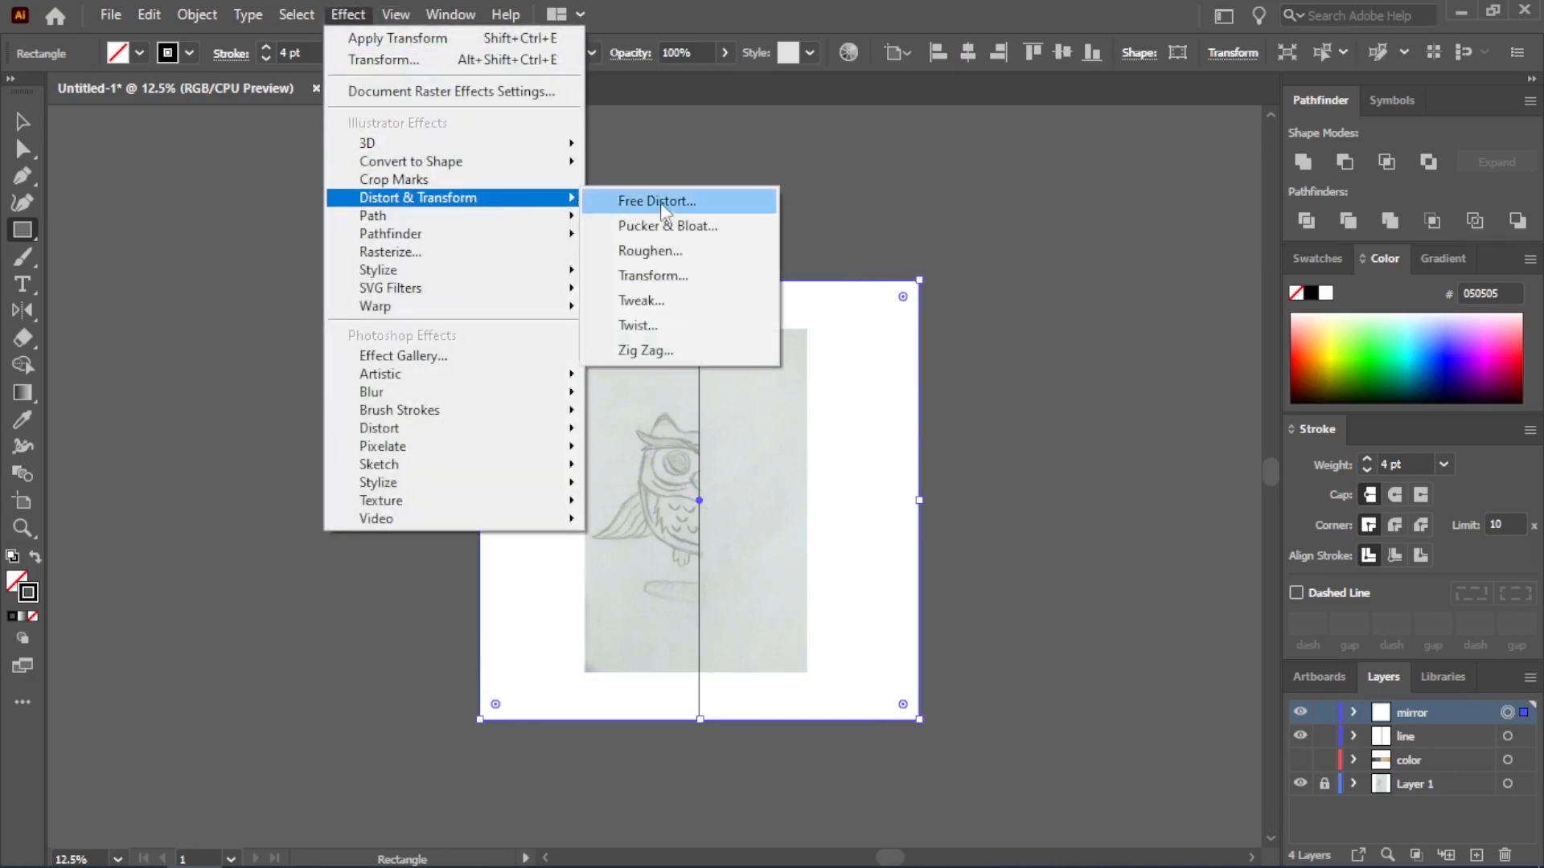
{"action": "left_click", "coordinate": [677, 275]}
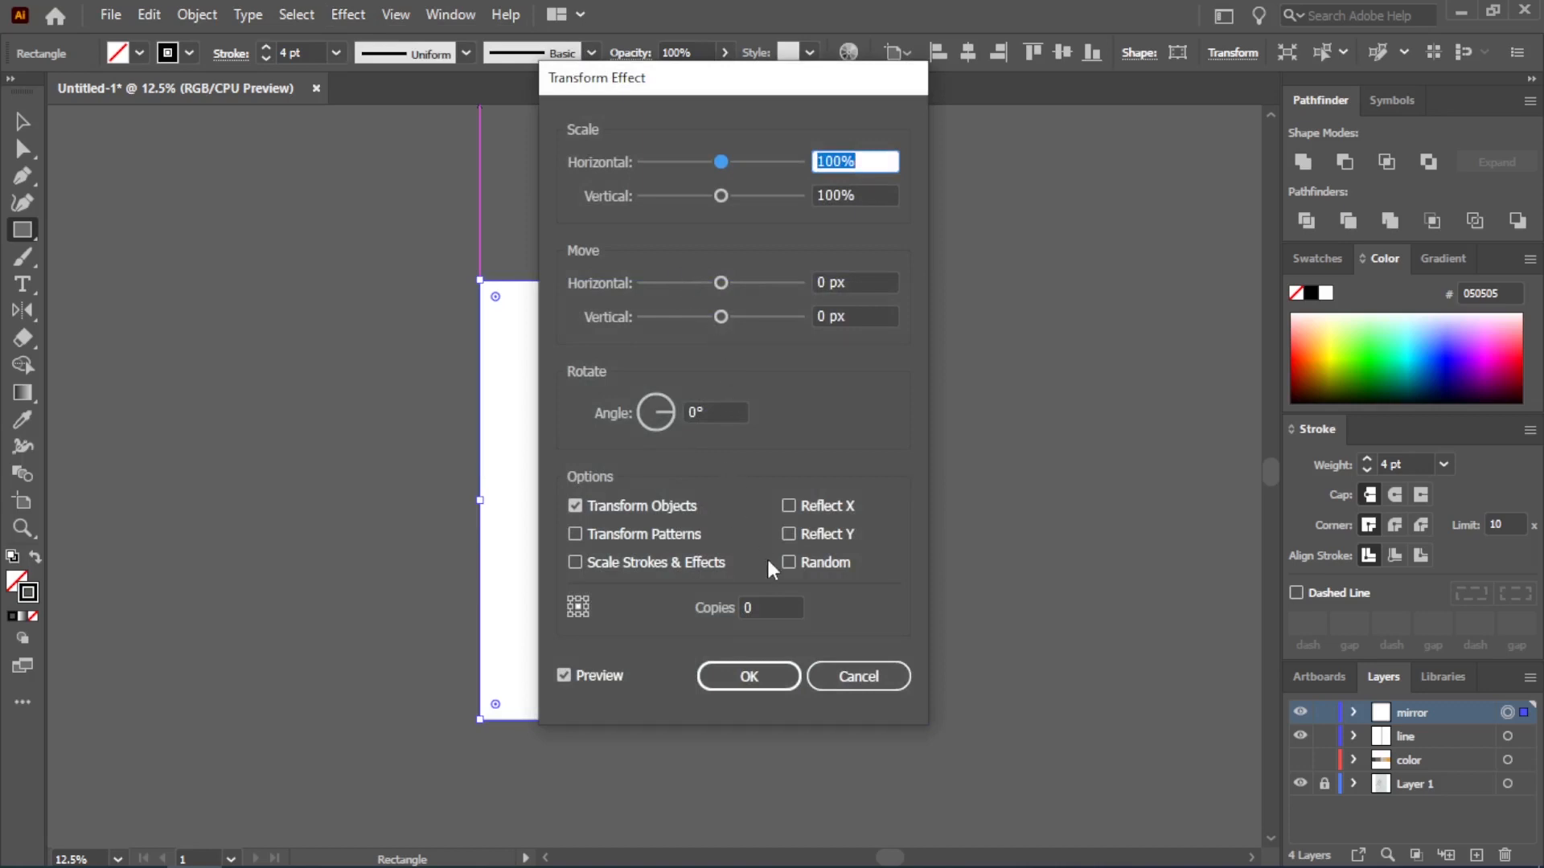
{"action": "left_click", "coordinate": [789, 505]}
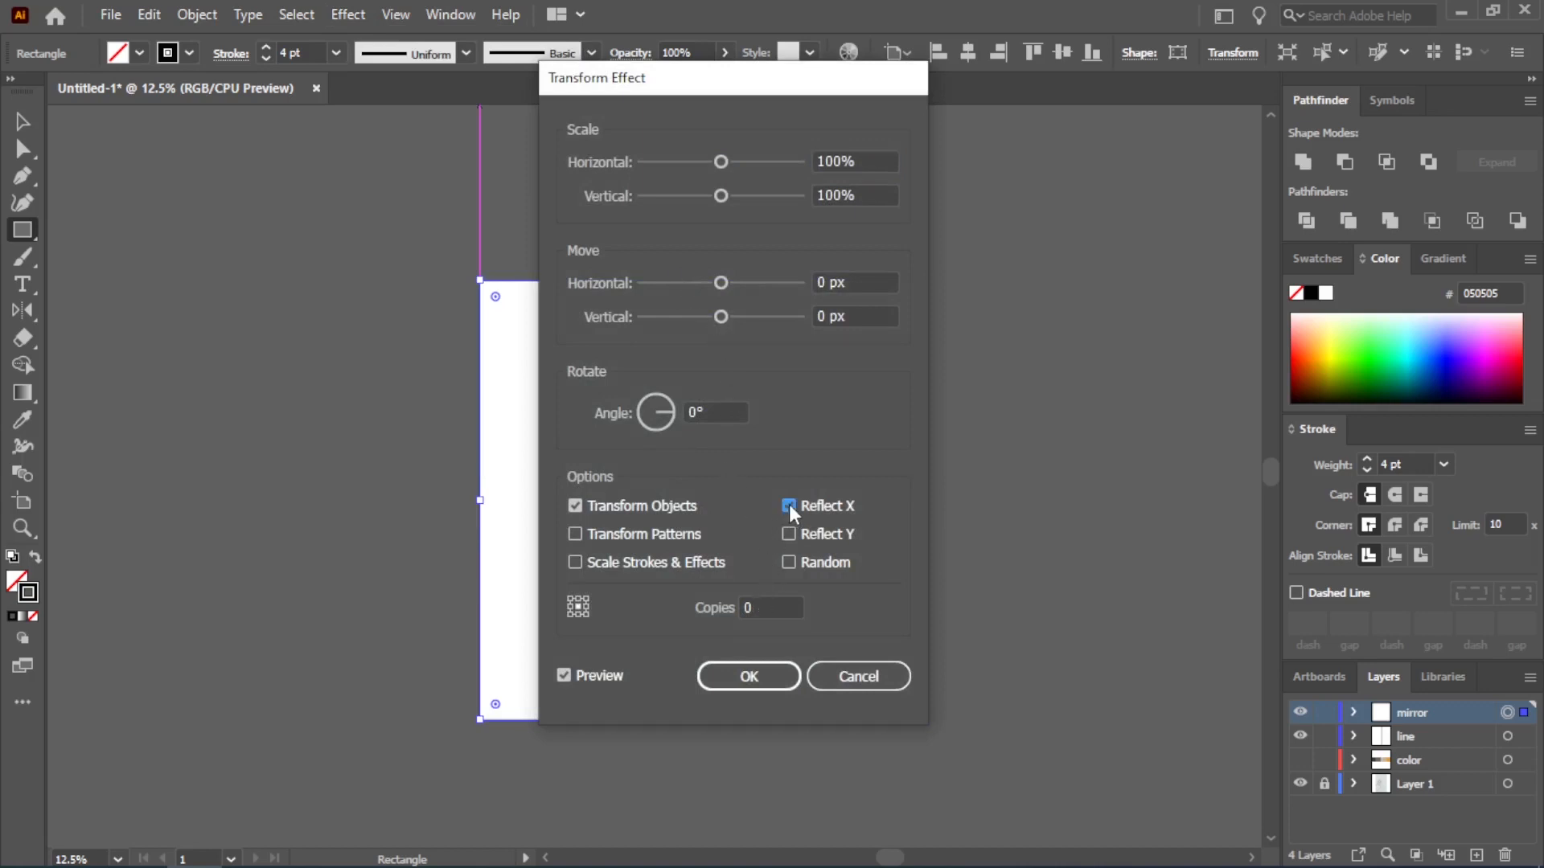
{"action": "left_click", "coordinate": [745, 610]}
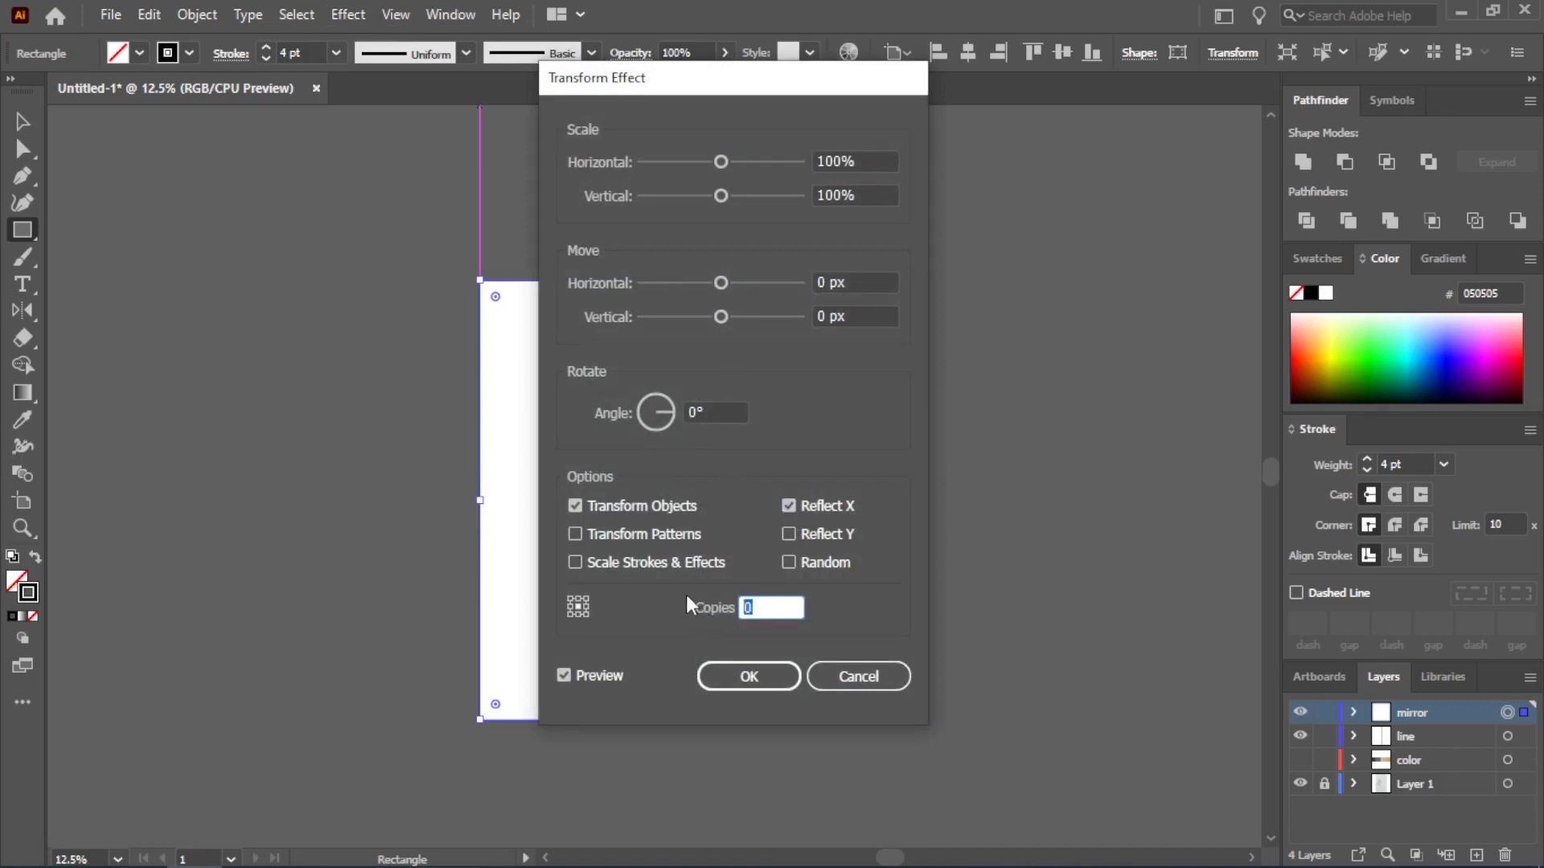
{"action": "type", "text": "1"}
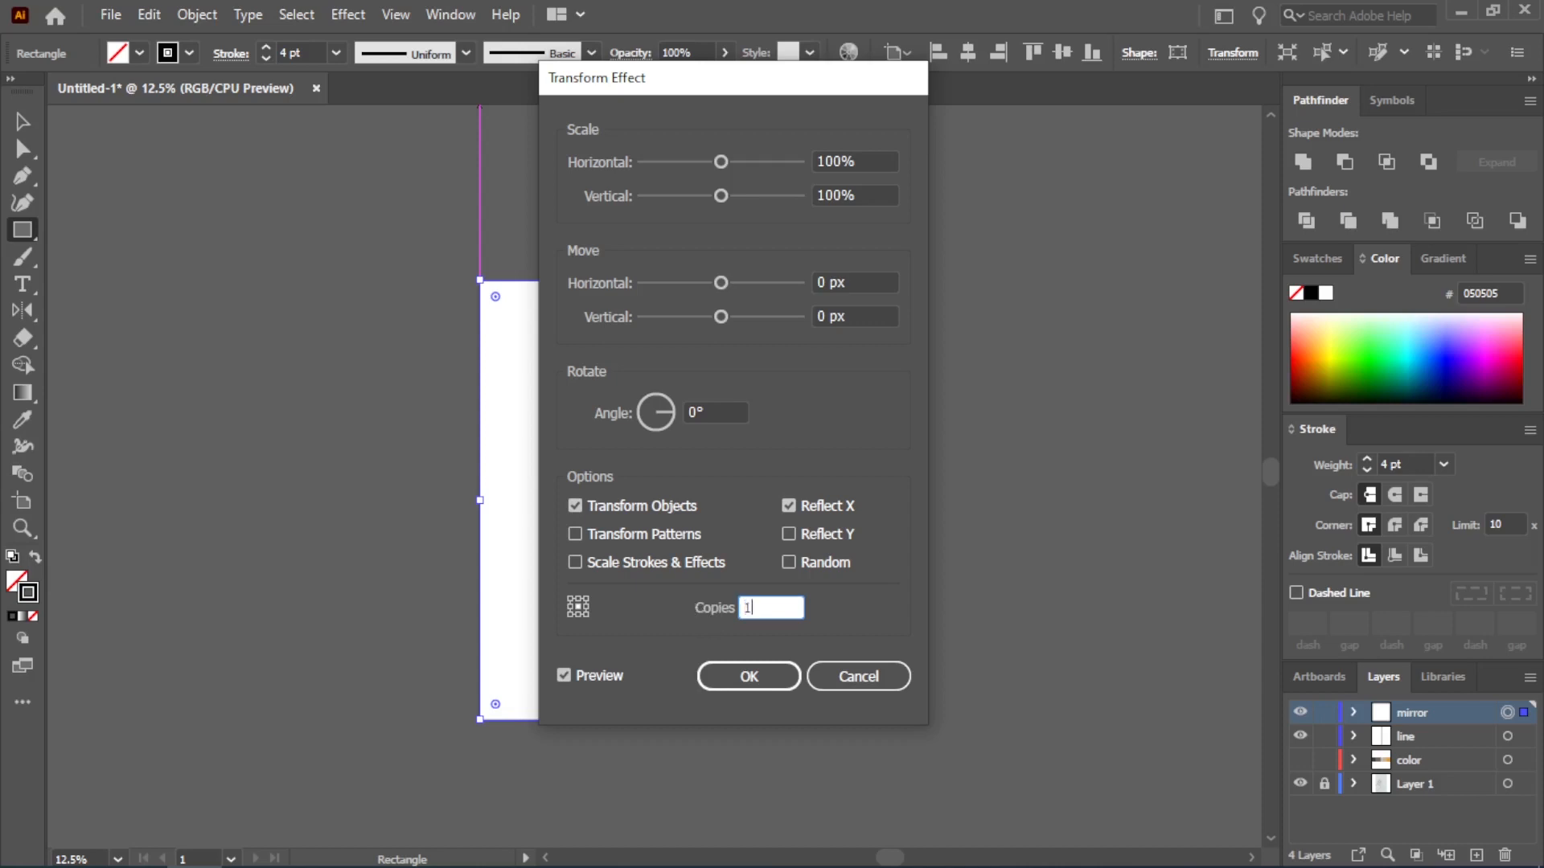
{"action": "left_click", "coordinate": [741, 680]}
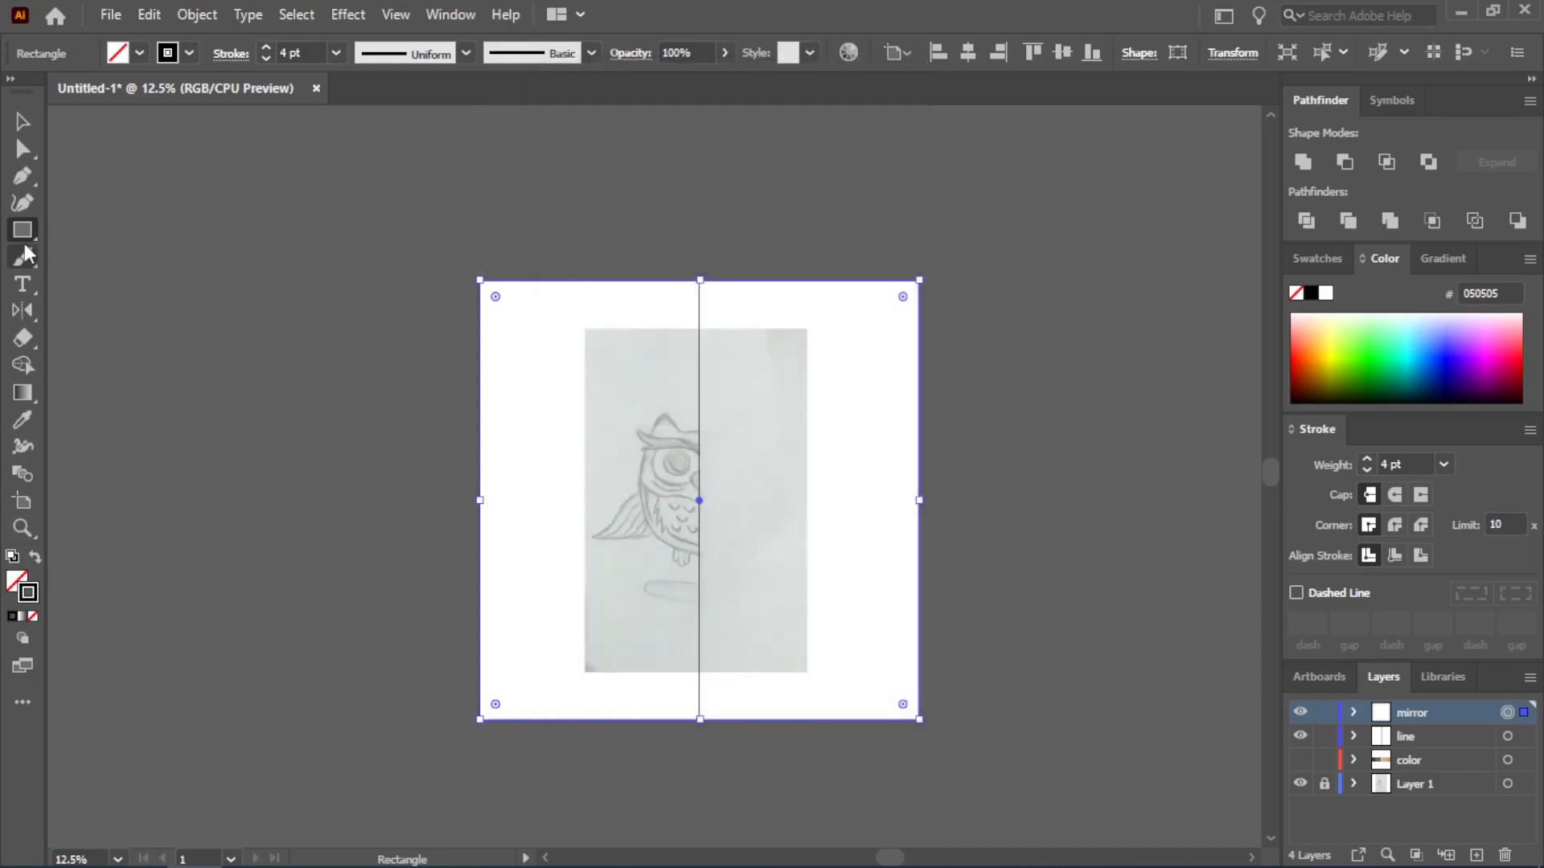
Test the mirror effect with two freehand Paintbrush strokes over the sketch and undo both strokes
{"action": "left_click", "coordinate": [26, 257]}
{"action": "mouse_move", "coordinate": [525, 414]}
{"action": "left_mouse_down"}
{"action": "mouse_move", "coordinate": [567, 475]}
{"action": "mouse_move", "coordinate": [626, 416]}
{"action": "left_mouse_up"}
{"action": "mouse_move", "coordinate": [524, 523]}
{"action": "left_mouse_down"}
{"action": "mouse_move", "coordinate": [620, 523]}
{"action": "mouse_move", "coordinate": [654, 470]}
{"action": "left_mouse_up"}
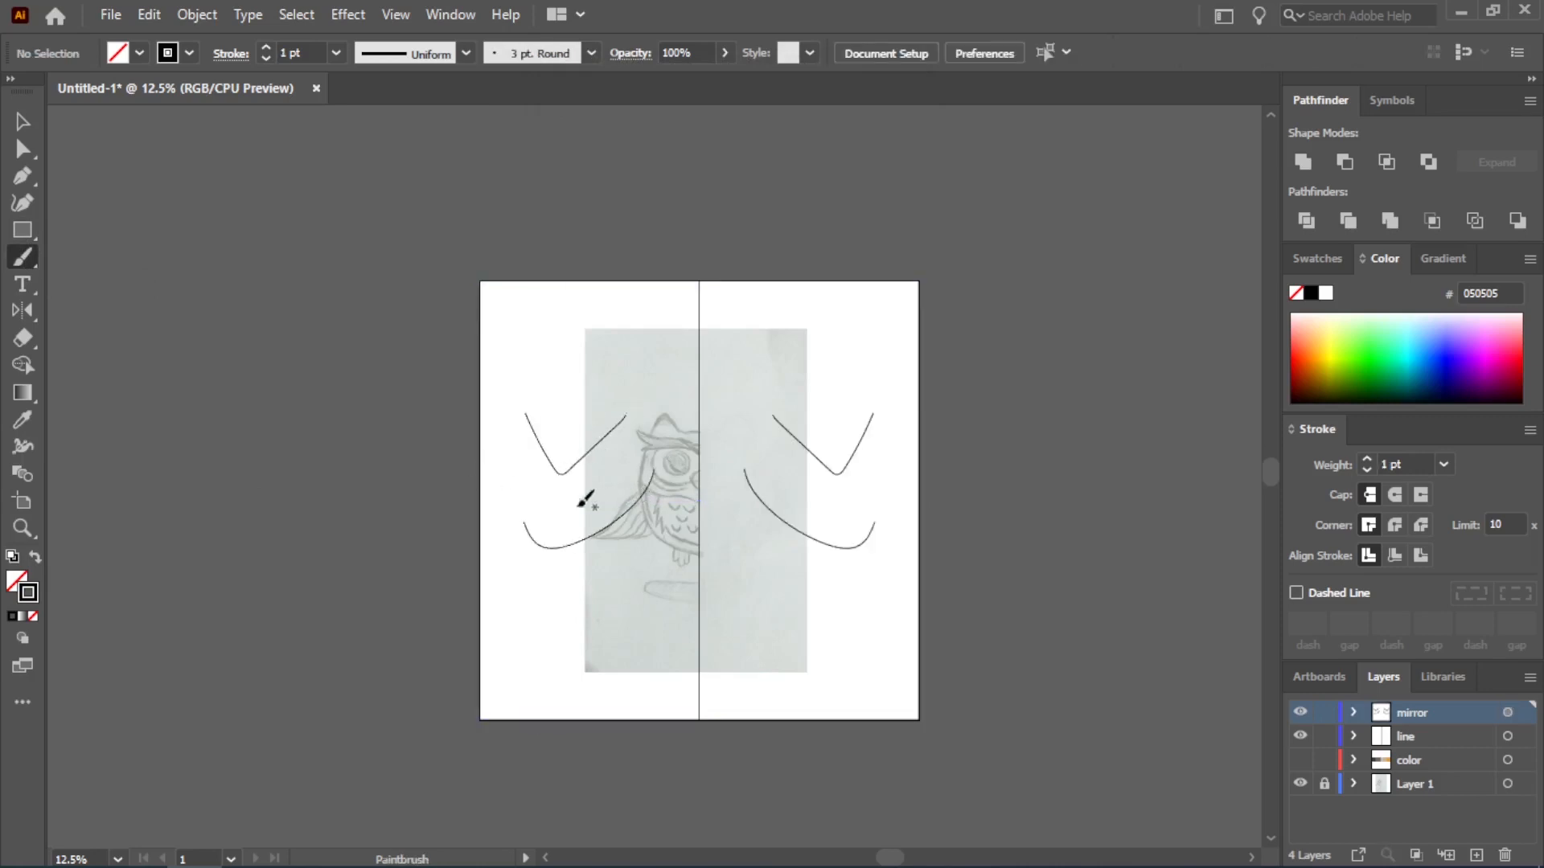
{"action": "key", "text": "ctrl+z"}
{"action": "key", "text": "ctrl+z"}
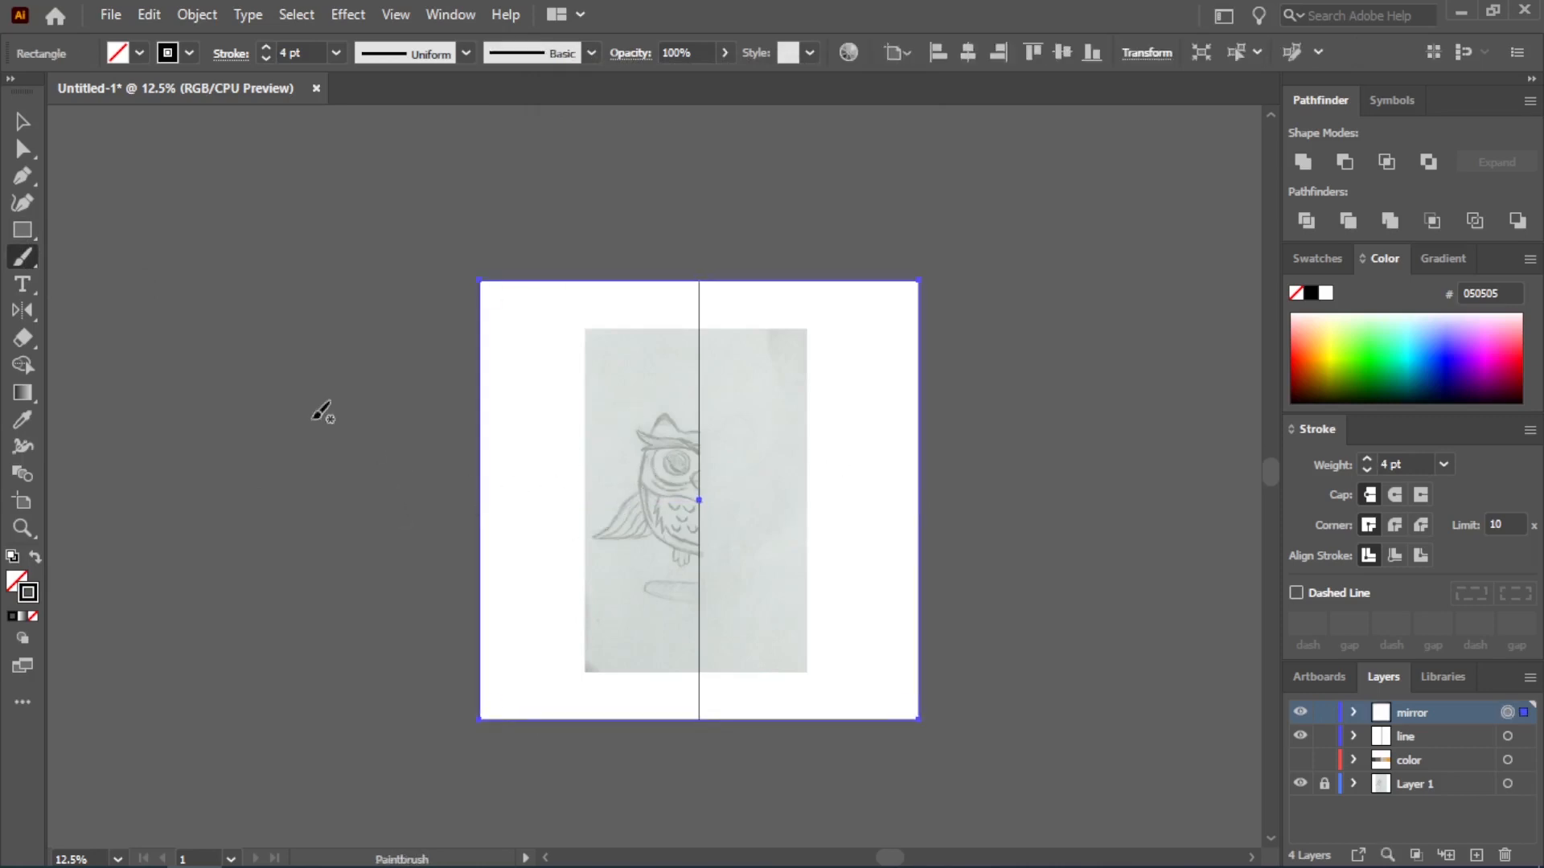
Set up the Pen tool with a 6 pt stroke, round cap and round corner join
{"action": "left_click", "coordinate": [23, 175]}
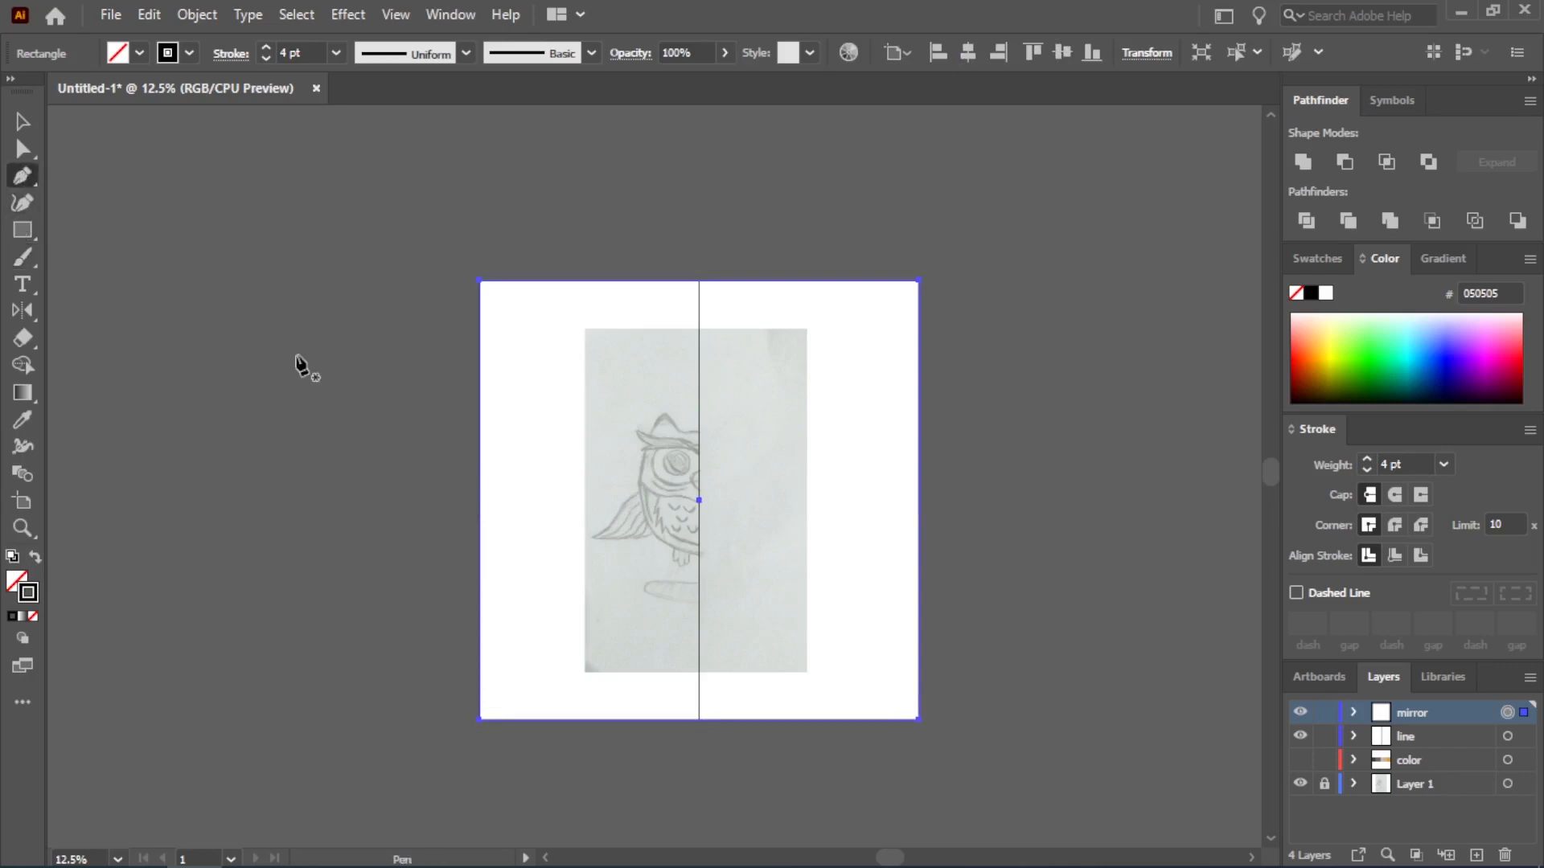
{"action": "scroll", "coordinate": [651, 503], "scroll_direction": "up", "scroll_amount": 3}
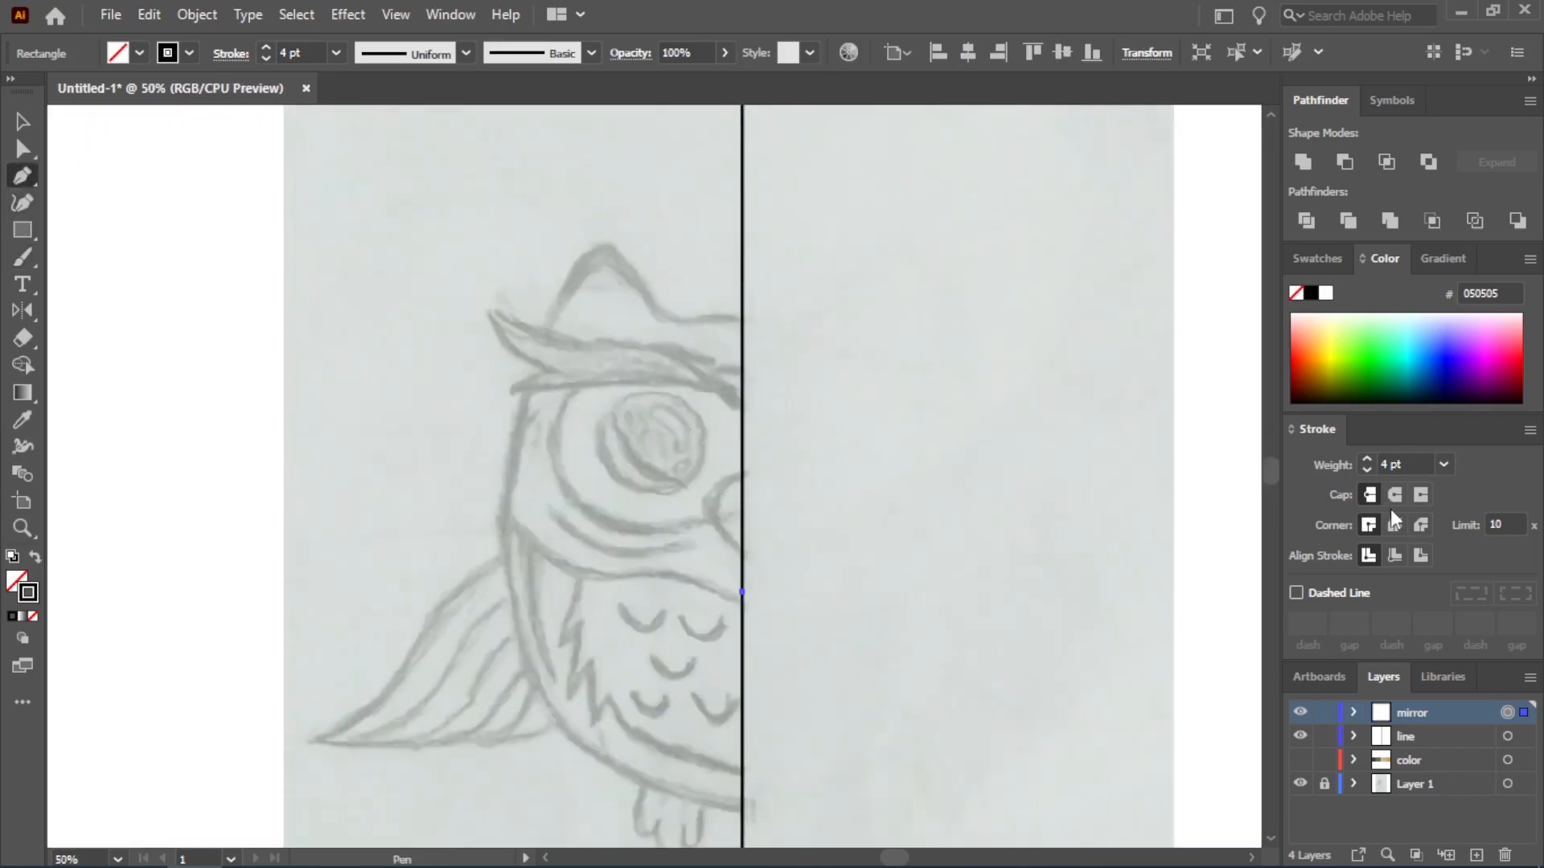
{"action": "left_click", "coordinate": [1395, 526]}
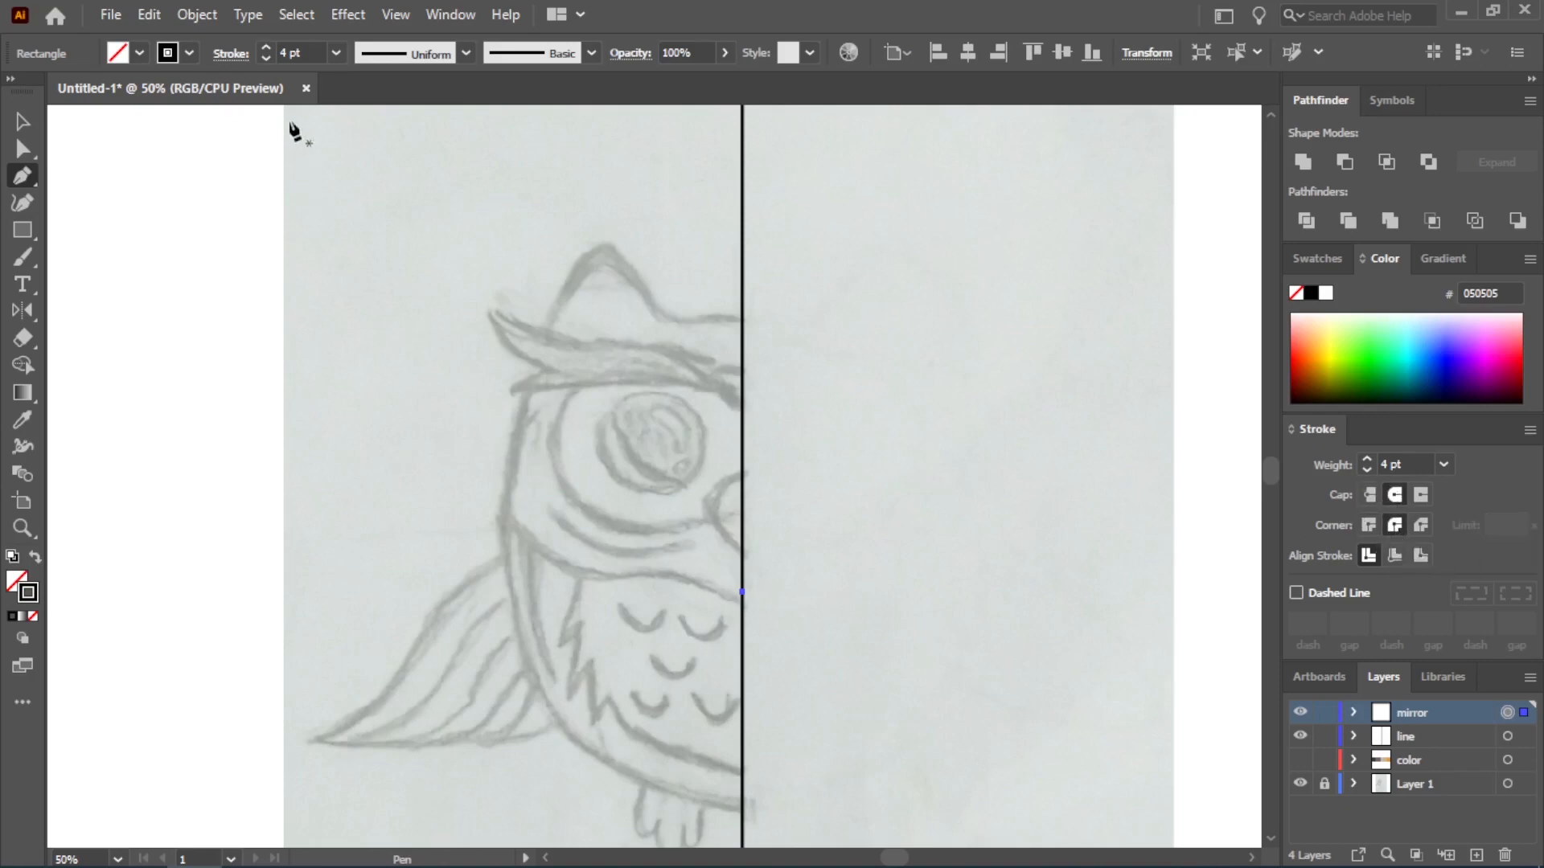
{"action": "left_click", "coordinate": [335, 53]}
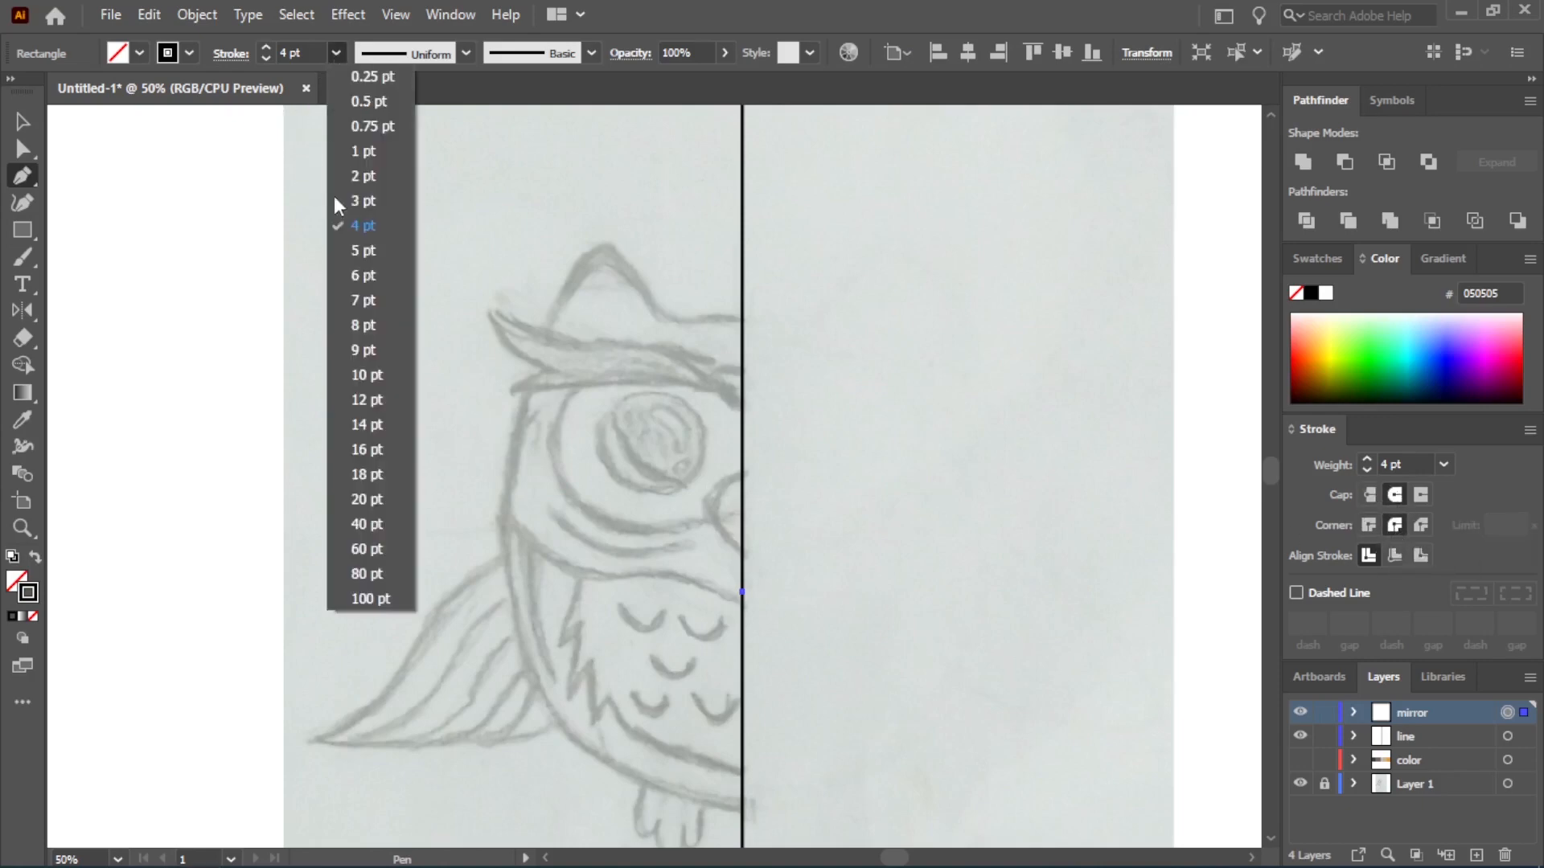
{"action": "left_click", "coordinate": [370, 276]}
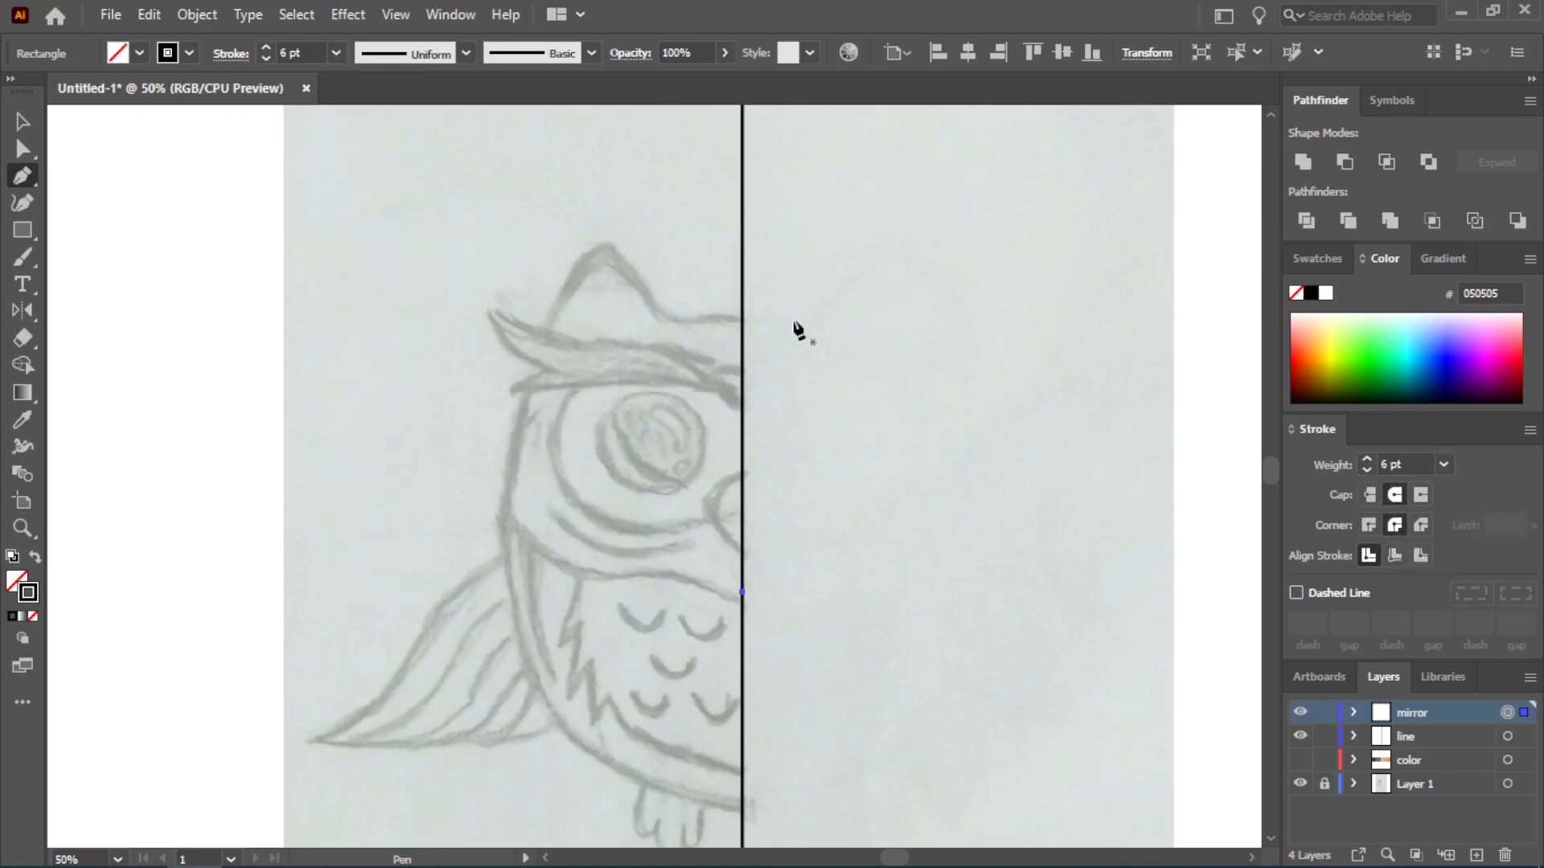
Trace the top of the owl's head from the center line outward and up the ear's inner edge to a sharp tip
{"action": "left_click", "coordinate": [743, 317]}
{"action": "mouse_move", "coordinate": [668, 317]}
{"action": "left_mouse_down"}
{"action": "mouse_move", "coordinate": [676, 330]}
{"action": "mouse_move", "coordinate": [617, 321]}
{"action": "left_mouse_up"}
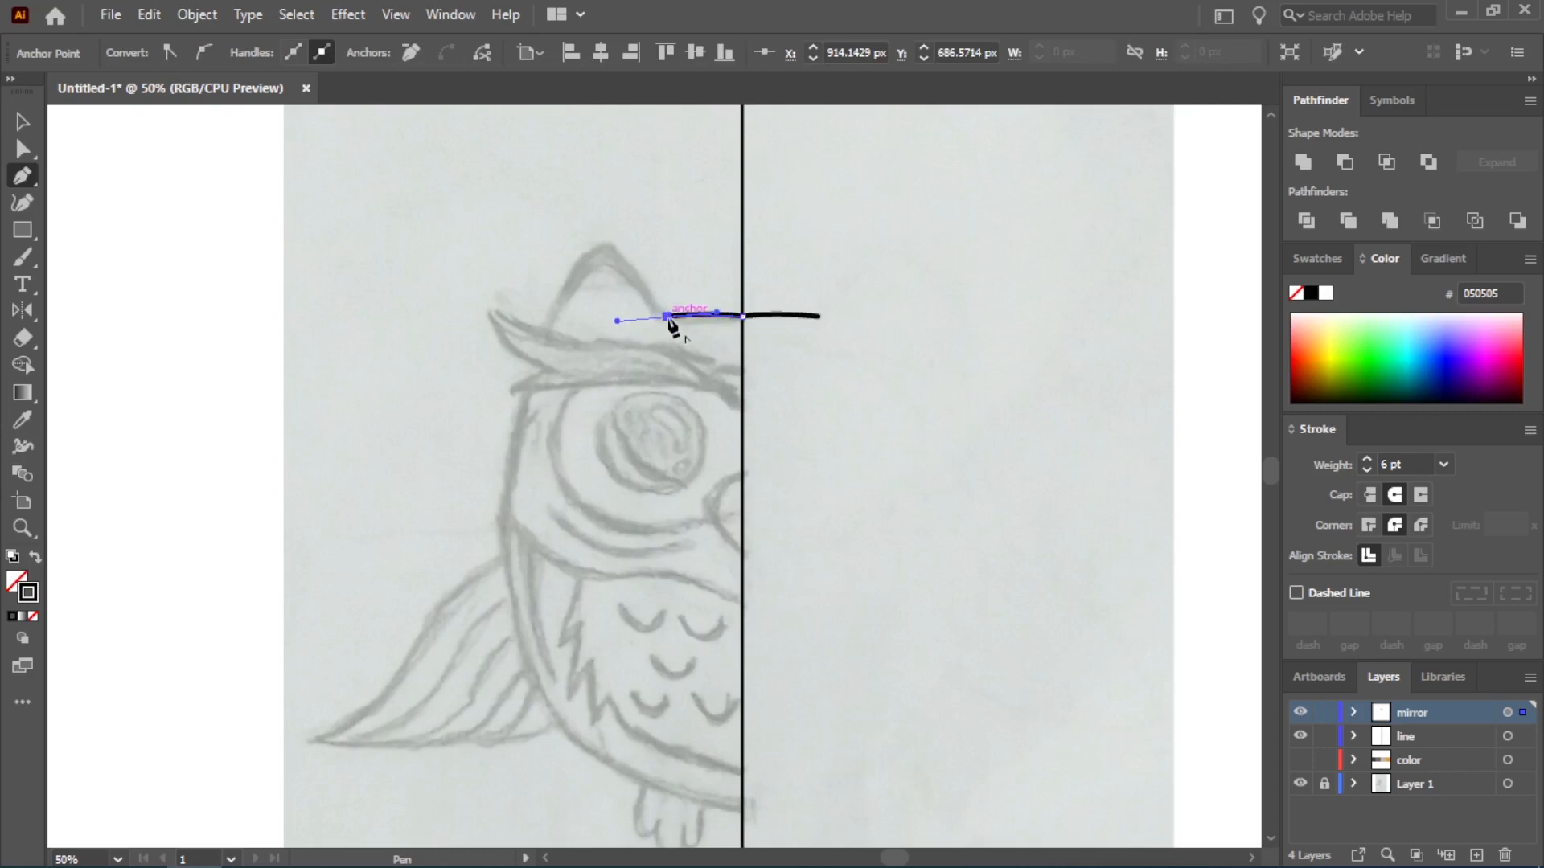
{"action": "left_click", "coordinate": [667, 317]}
{"action": "left_click_drag", "start_coordinate": [607, 244], "coordinate": [575, 225]}
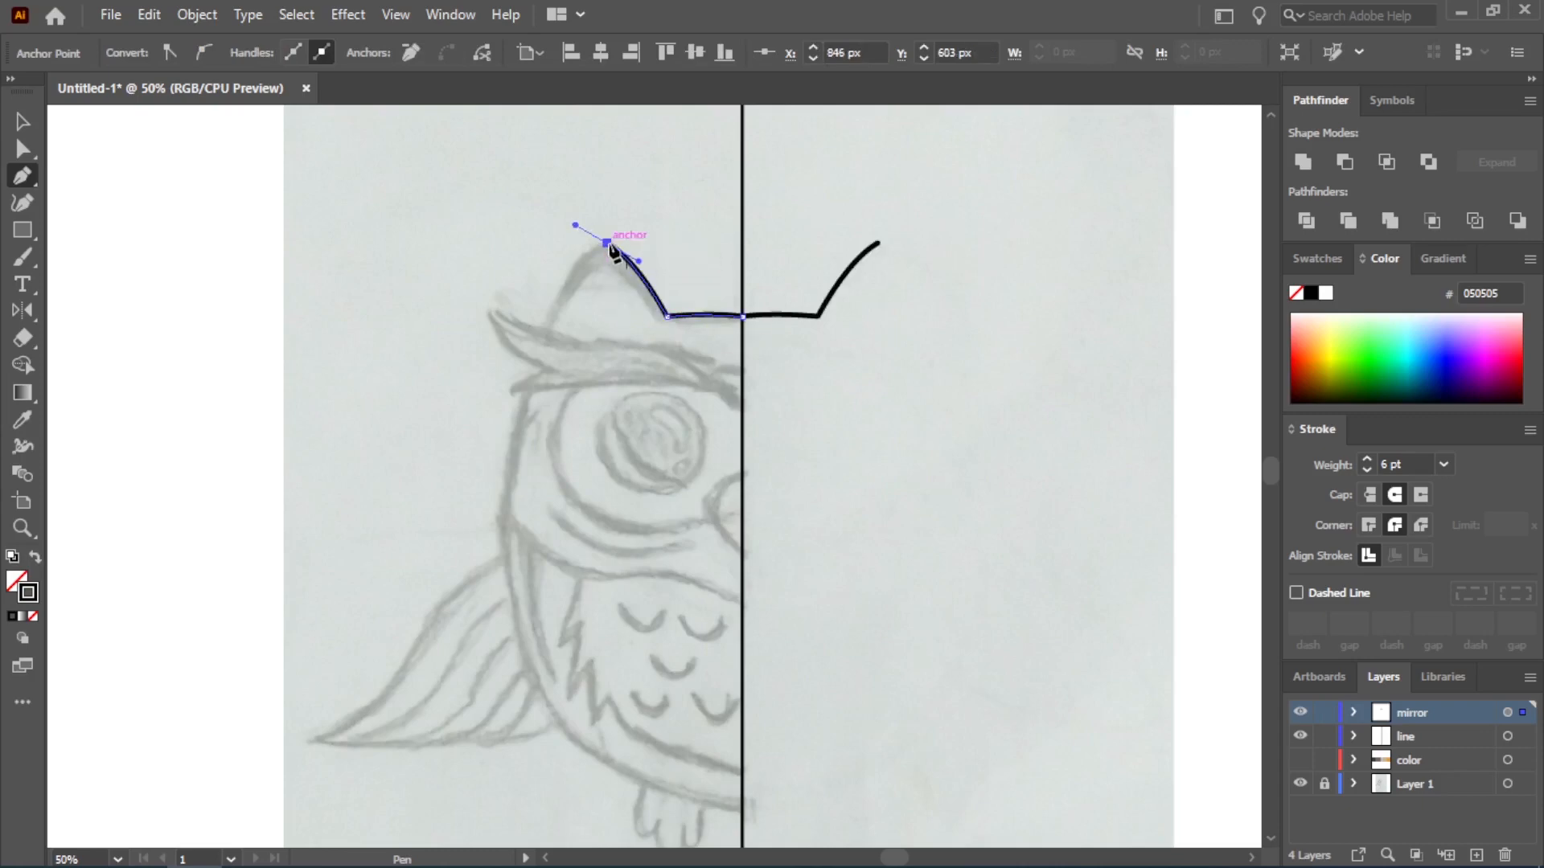
{"action": "left_click", "coordinate": [607, 244]}
Continue the outline from the ear tip down the side of the body and around to the center line at its base
{"action": "left_click_drag", "start_coordinate": [511, 447], "coordinate": [500, 593]}
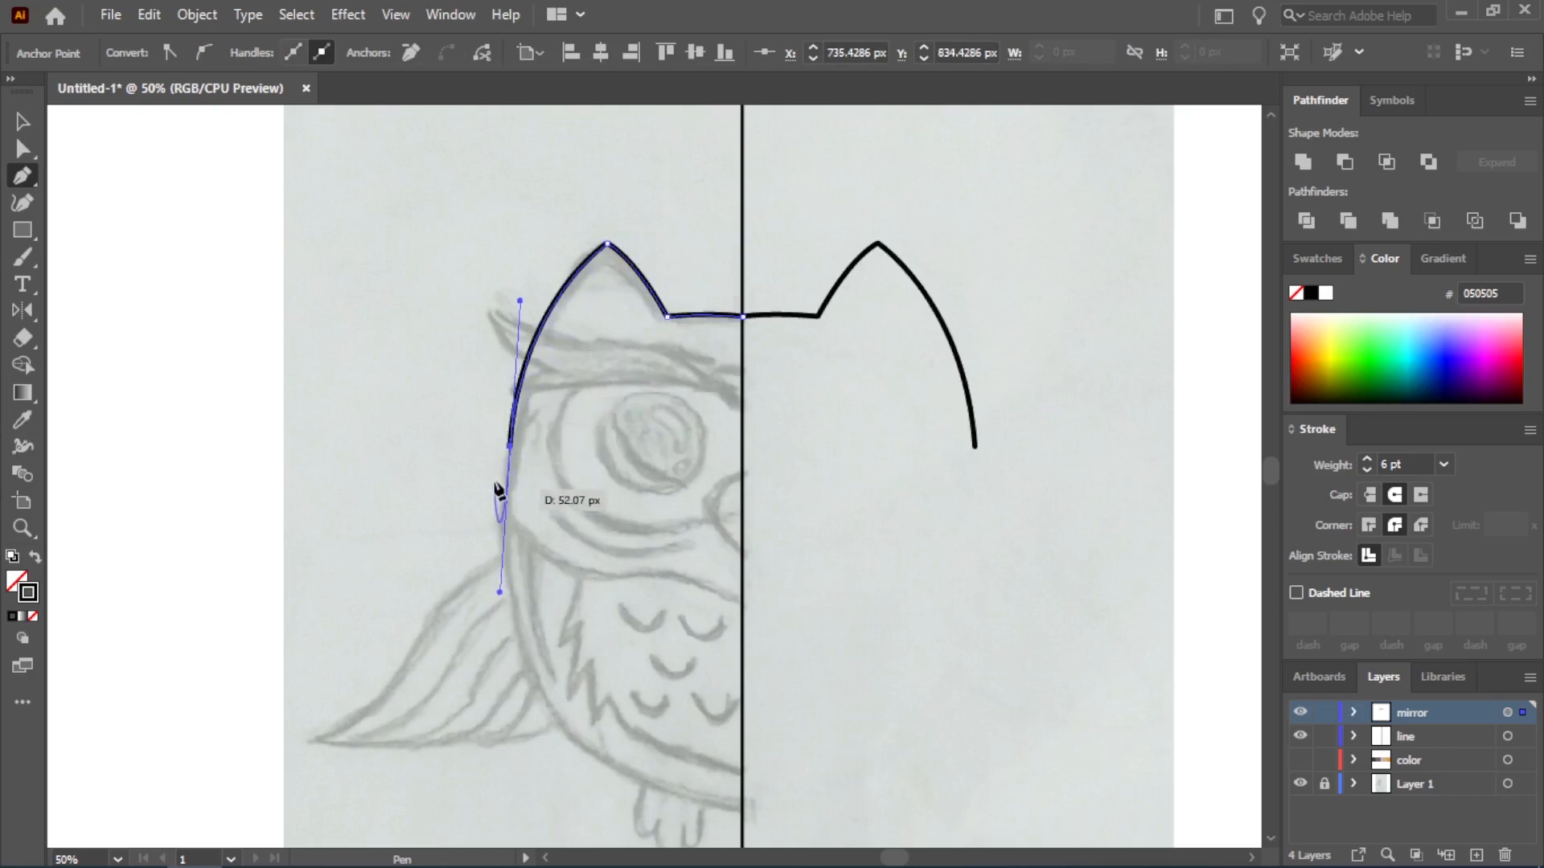
{"action": "left_click", "coordinate": [511, 446]}
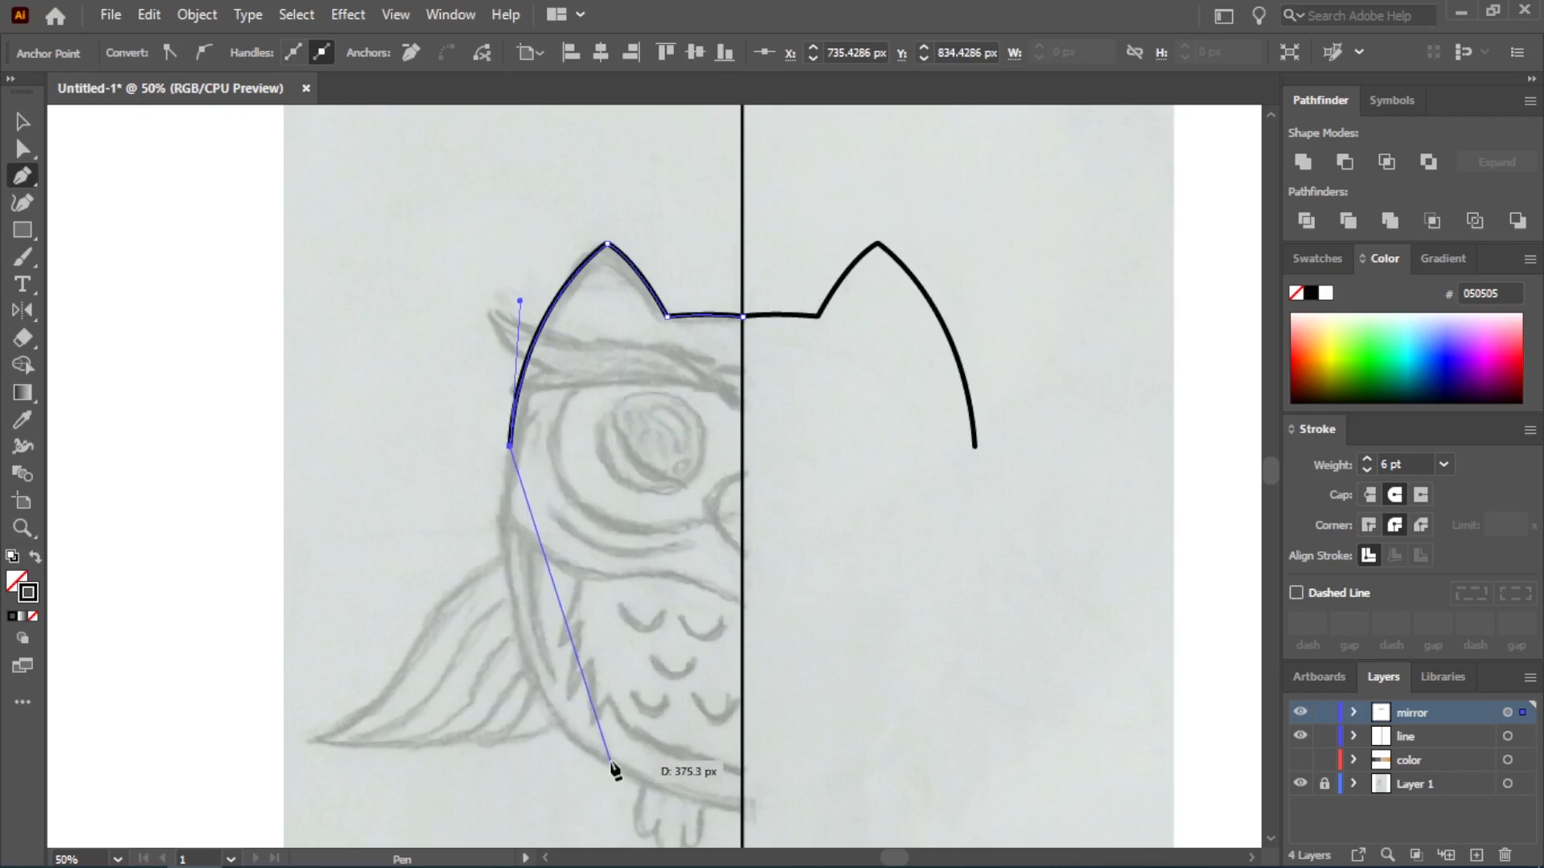
{"action": "left_click", "coordinate": [587, 749]}
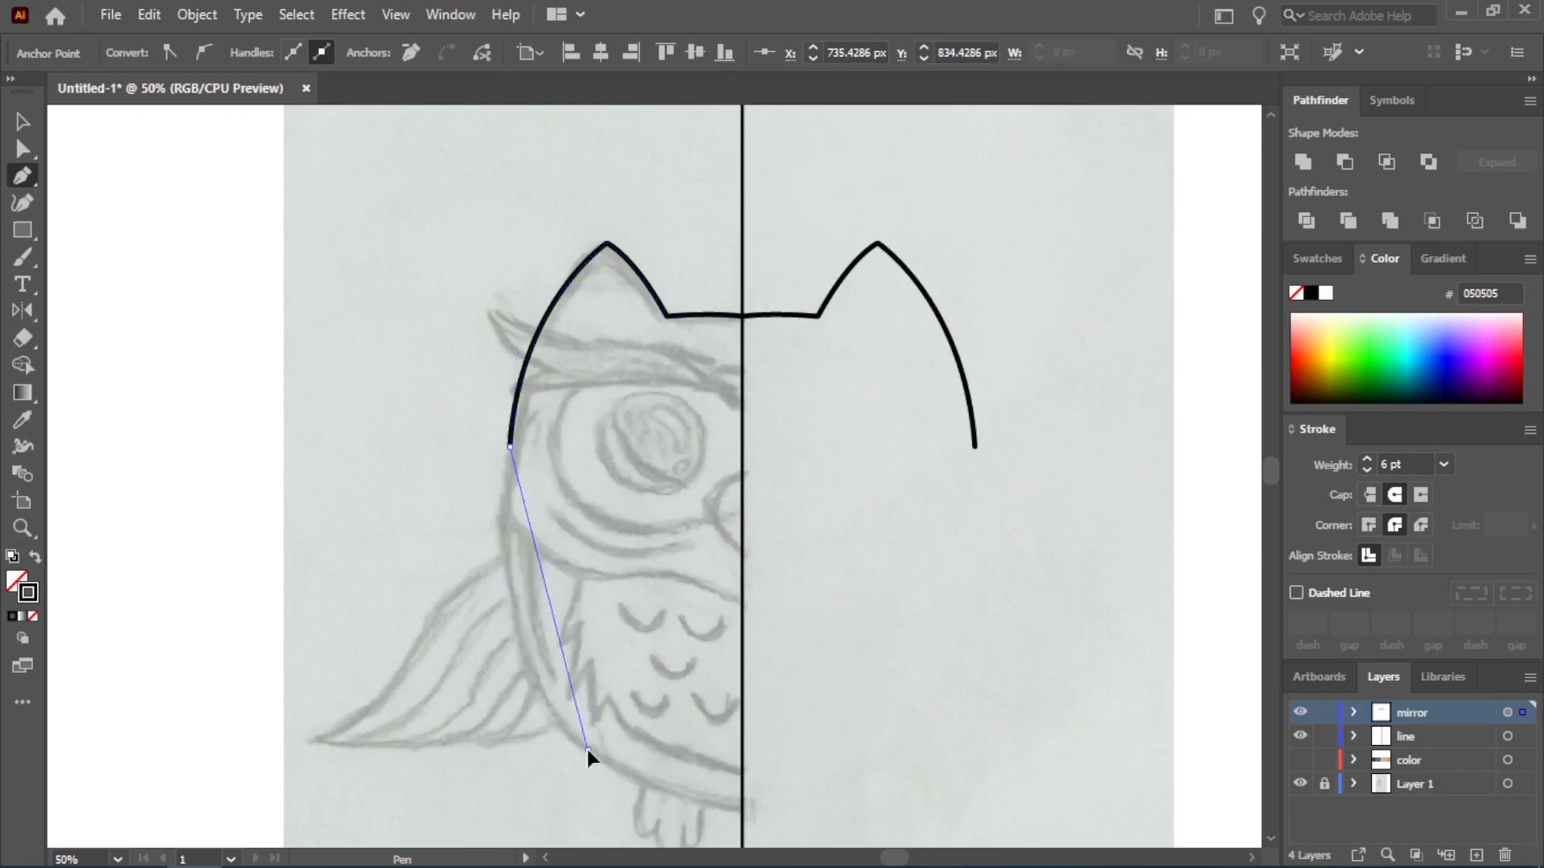
{"action": "left_click_drag", "start_coordinate": [586, 750], "coordinate": [682, 833]}
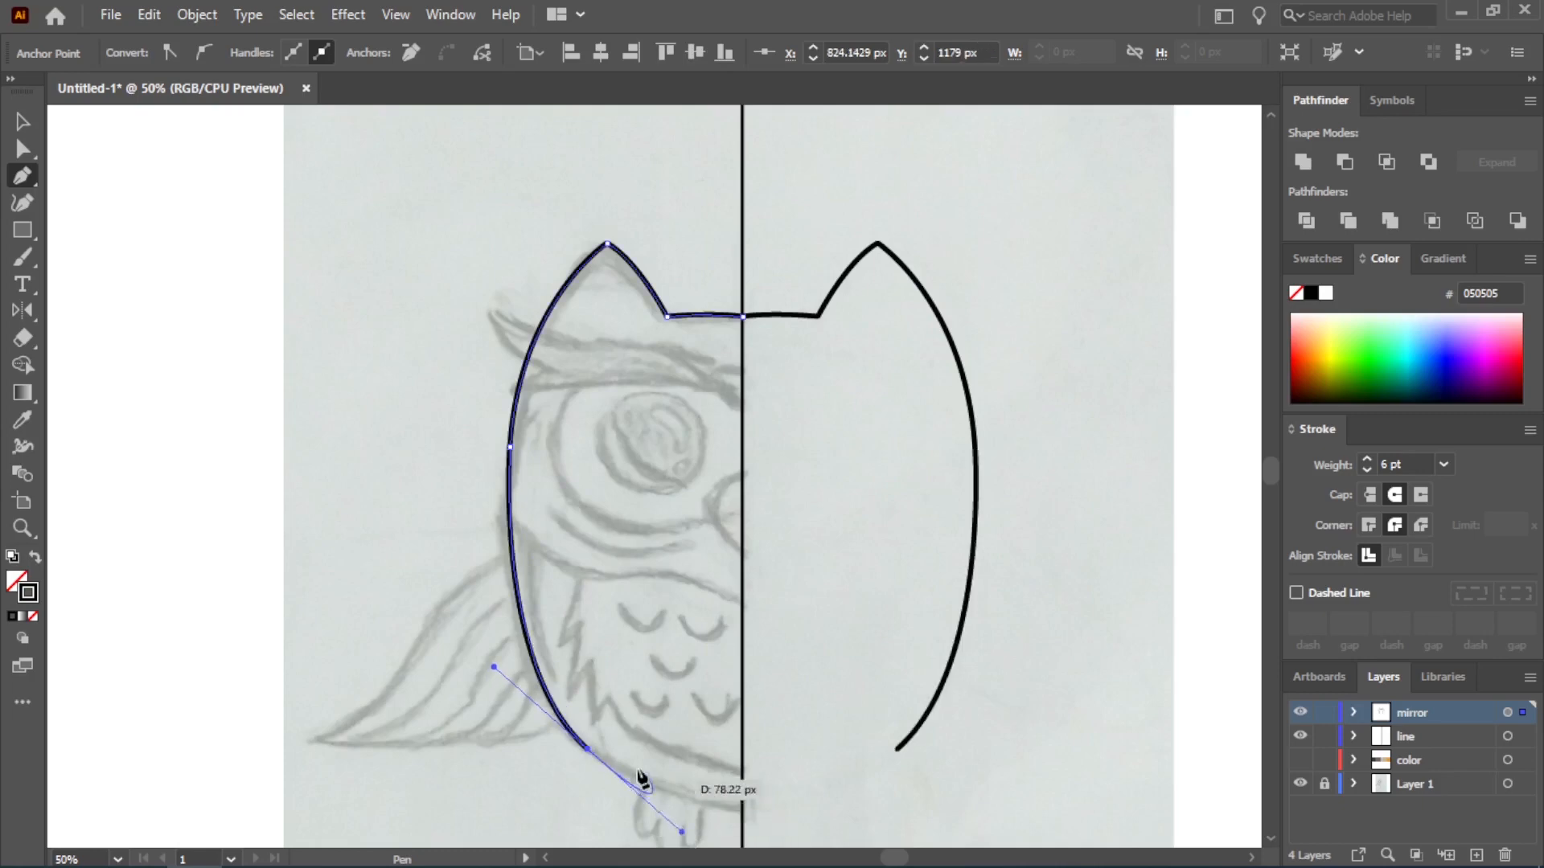
{"action": "left_click", "coordinate": [588, 749]}
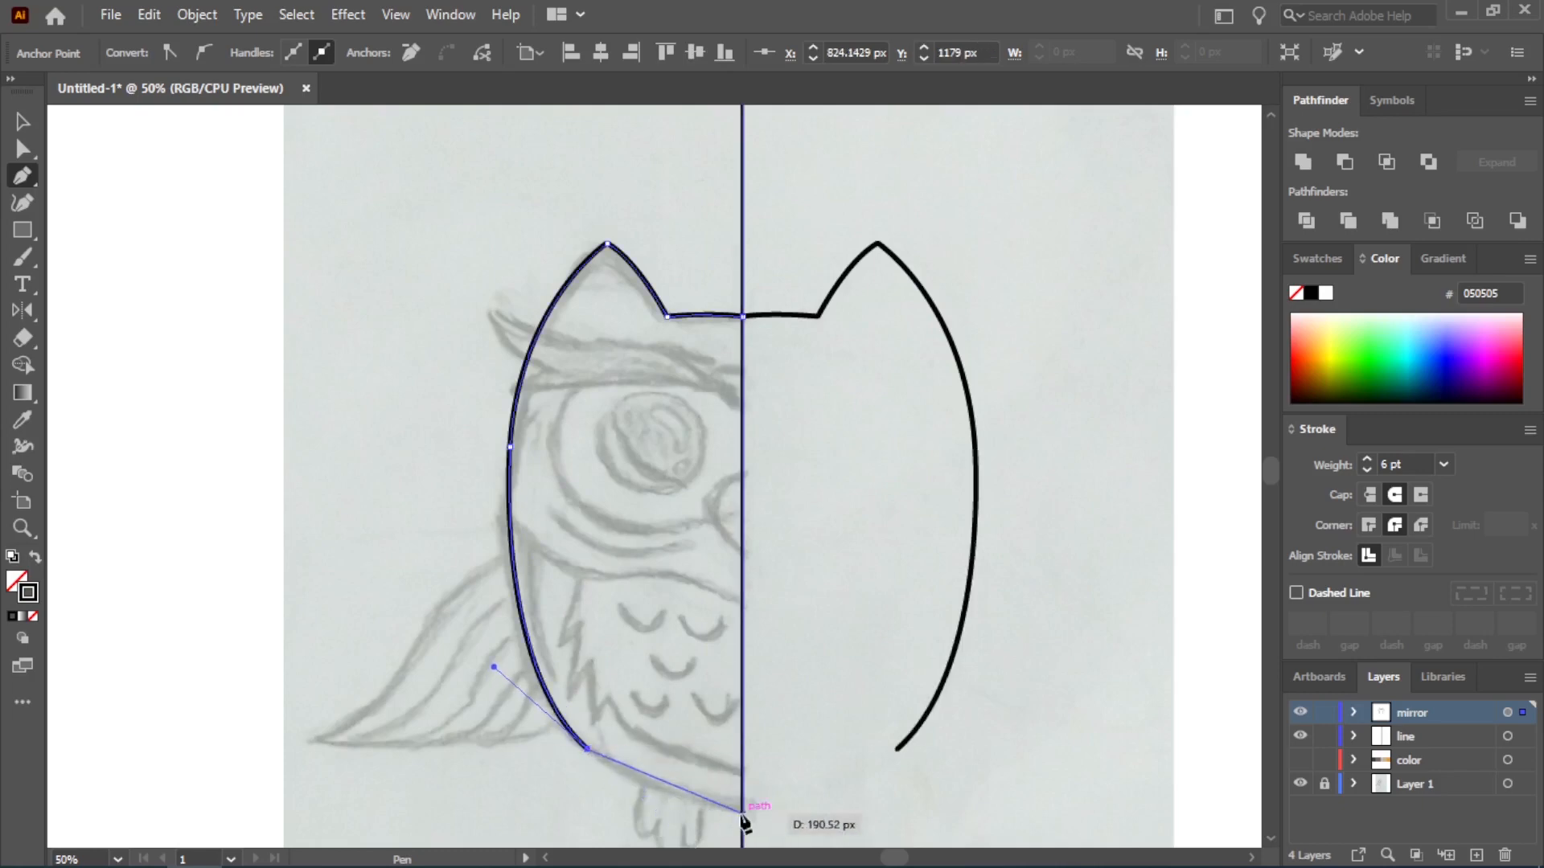
{"action": "left_click_drag", "start_coordinate": [743, 810], "coordinate": [834, 814]}
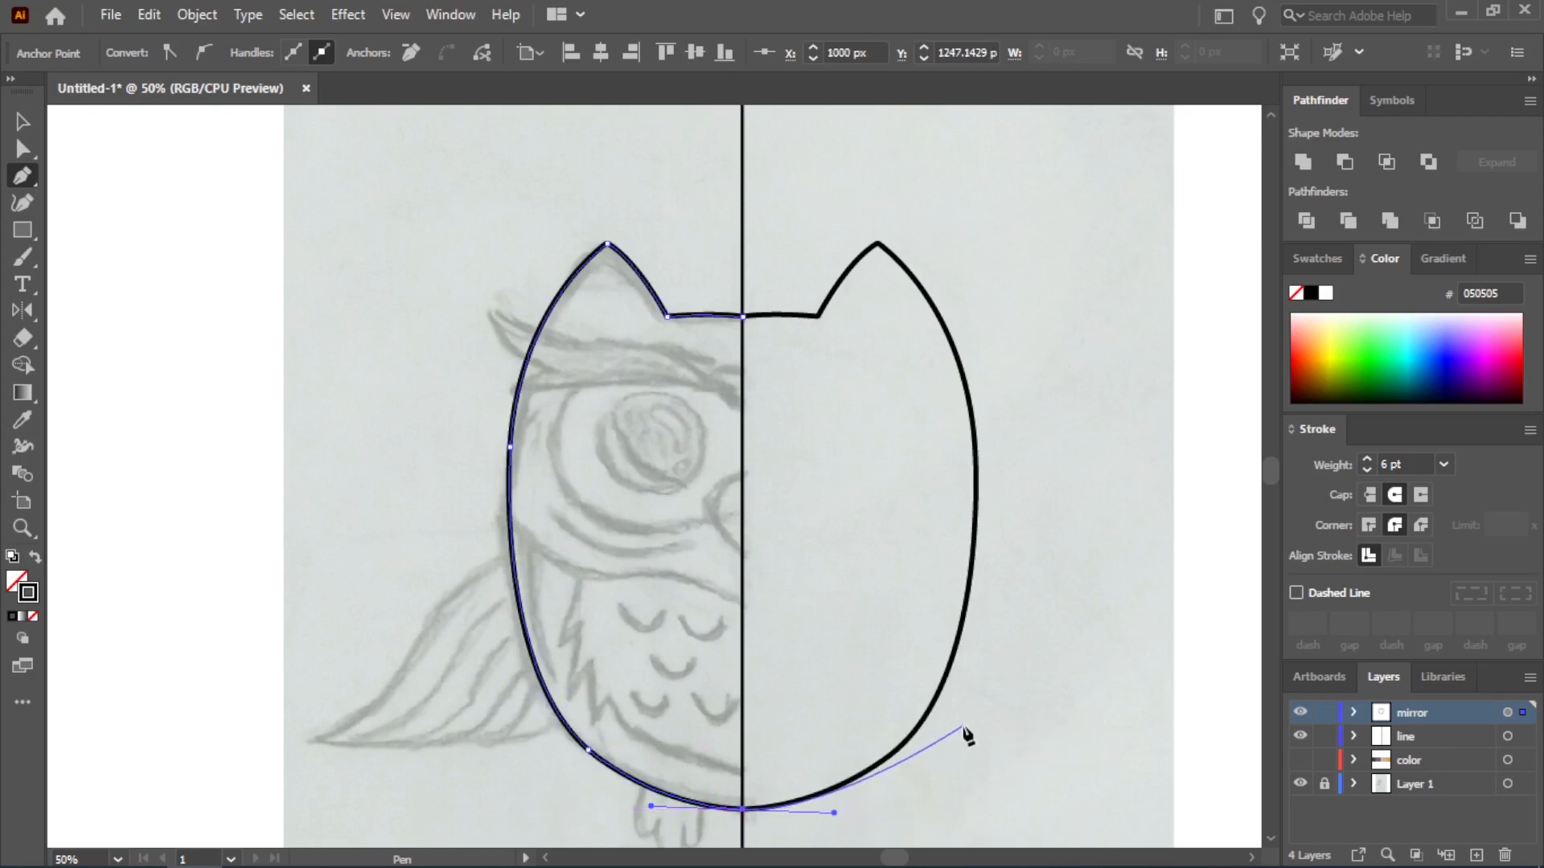
Trace the lower face line as a new open path from the body's side edge to the center line, below the beak
{"action": "scroll", "coordinate": [702, 390], "scroll_direction": "up", "scroll_amount": 1}
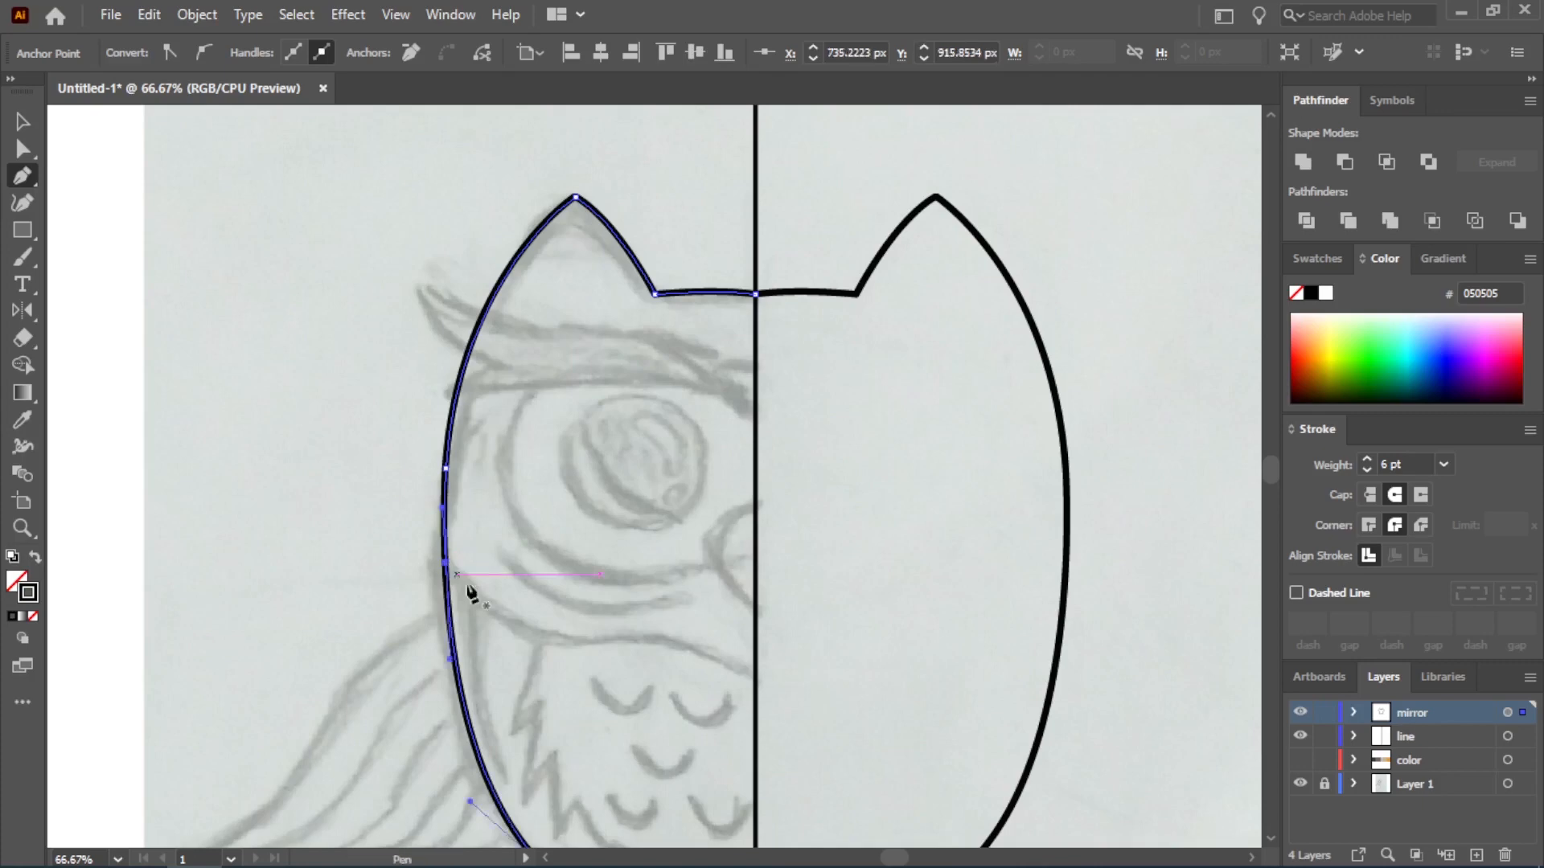
{"action": "key", "text": "v"}
{"action": "left_click", "coordinate": [241, 303]}
{"action": "left_click", "coordinate": [22, 176]}
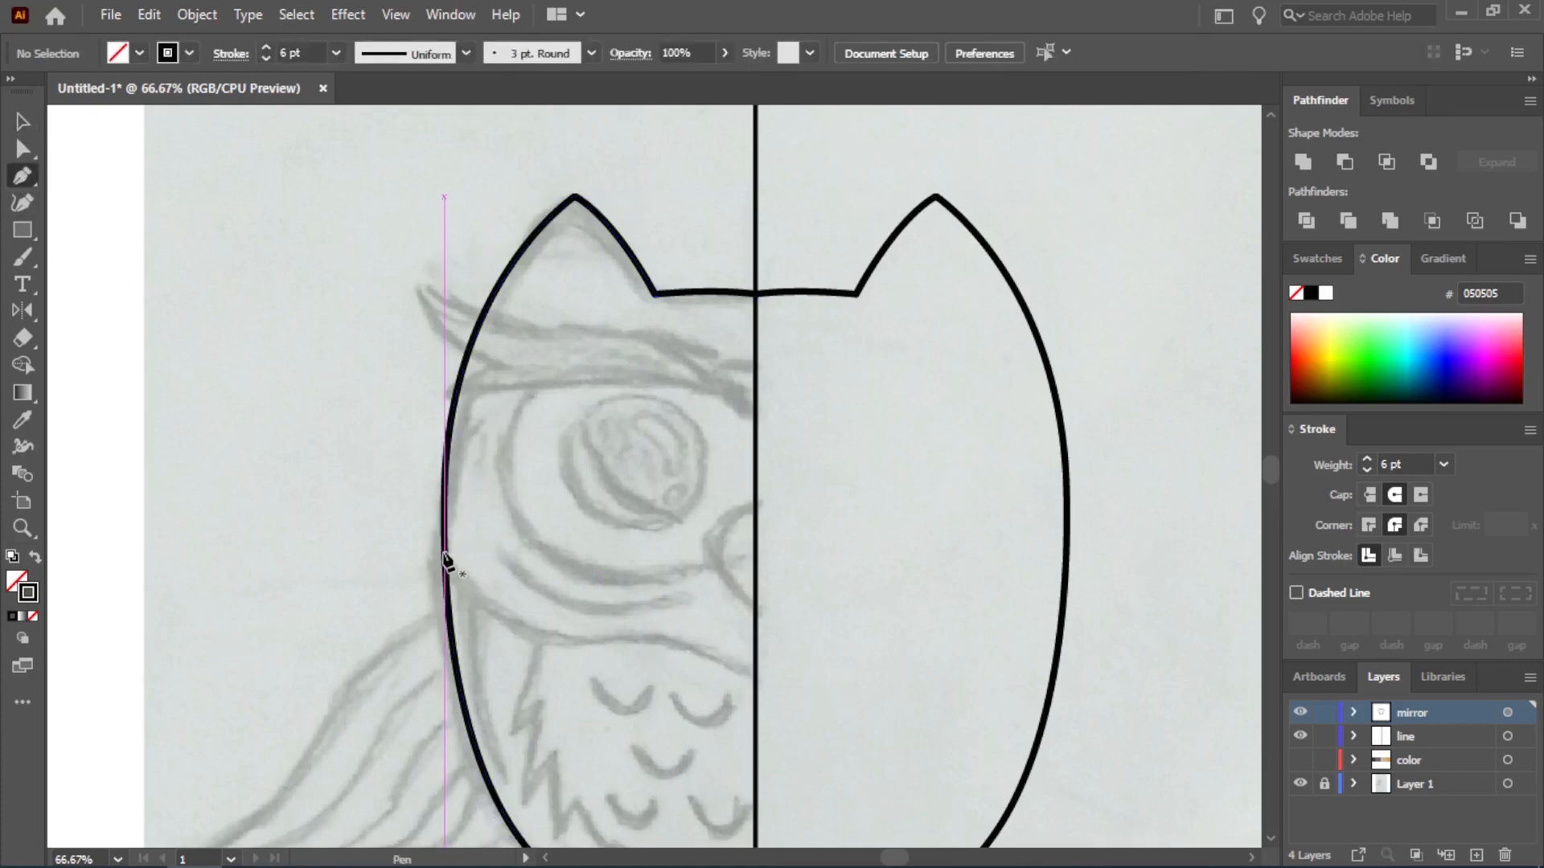
{"action": "left_click", "coordinate": [445, 552]}
{"action": "left_click_drag", "start_coordinate": [586, 640], "coordinate": [806, 717]}
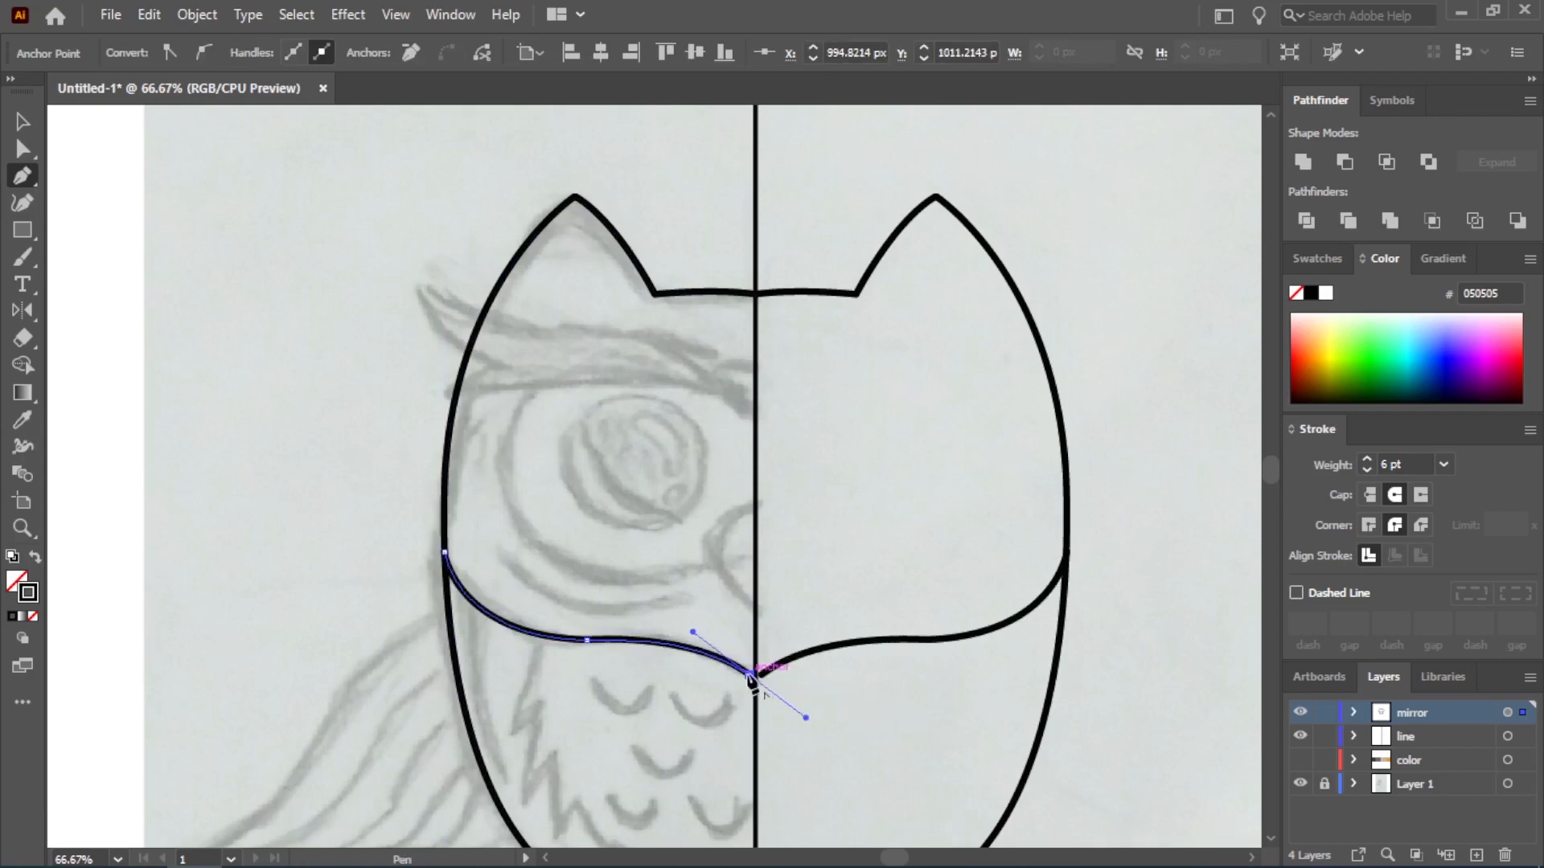
{"action": "key", "text": "Escape"}
Trace the large eye-area outline from the center line around the outer side of the eye to the beak
{"action": "left_click", "coordinate": [750, 420]}
{"action": "left_click_drag", "start_coordinate": [520, 404], "coordinate": [390, 488]}
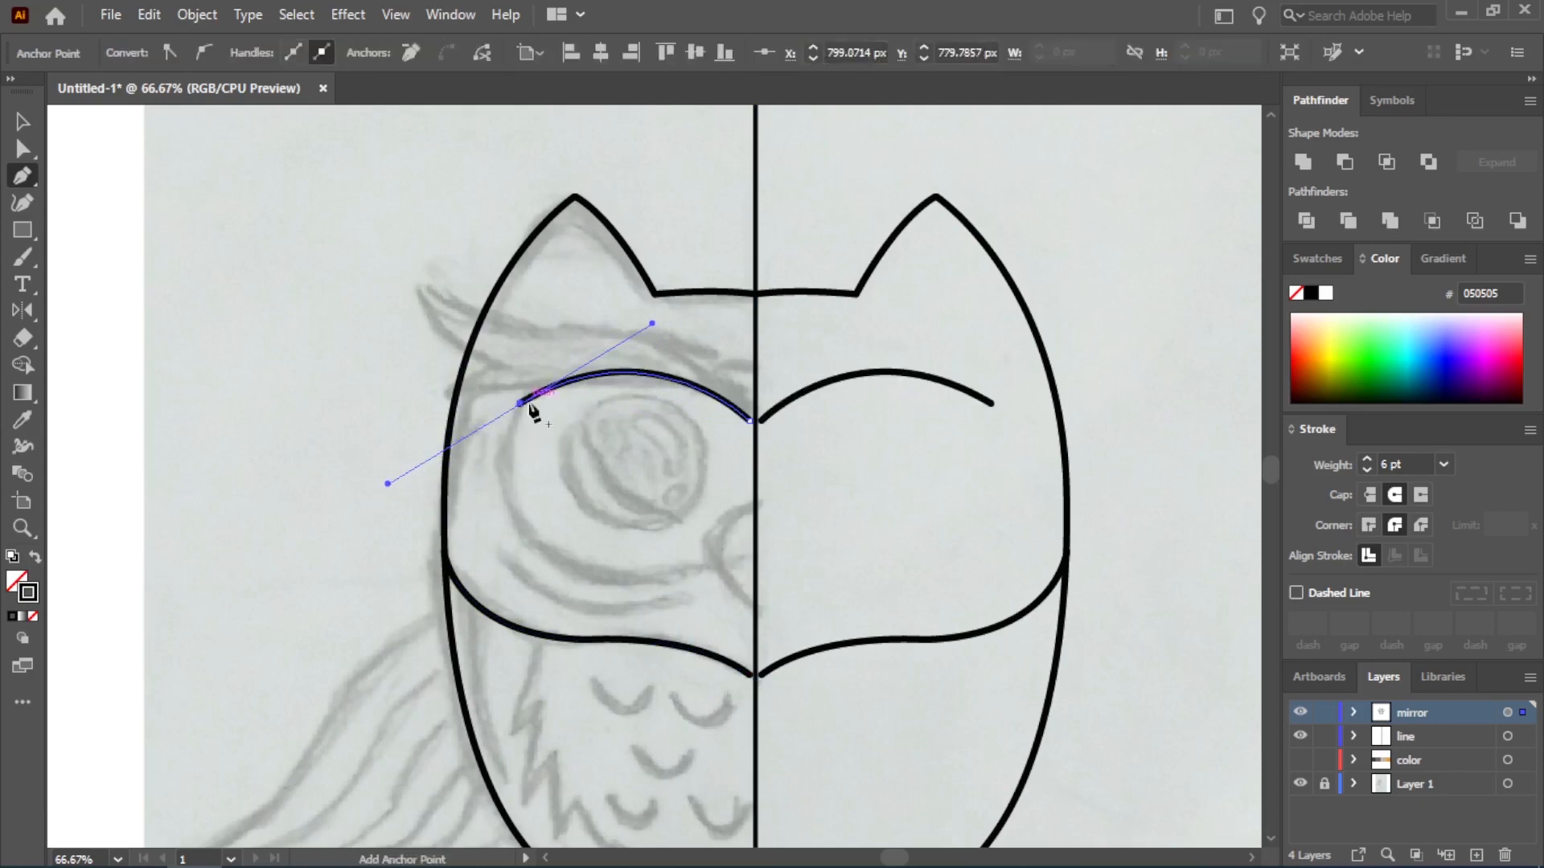
{"action": "left_click_drag", "start_coordinate": [521, 404], "coordinate": [846, 528]}
{"action": "left_click", "coordinate": [712, 569]}
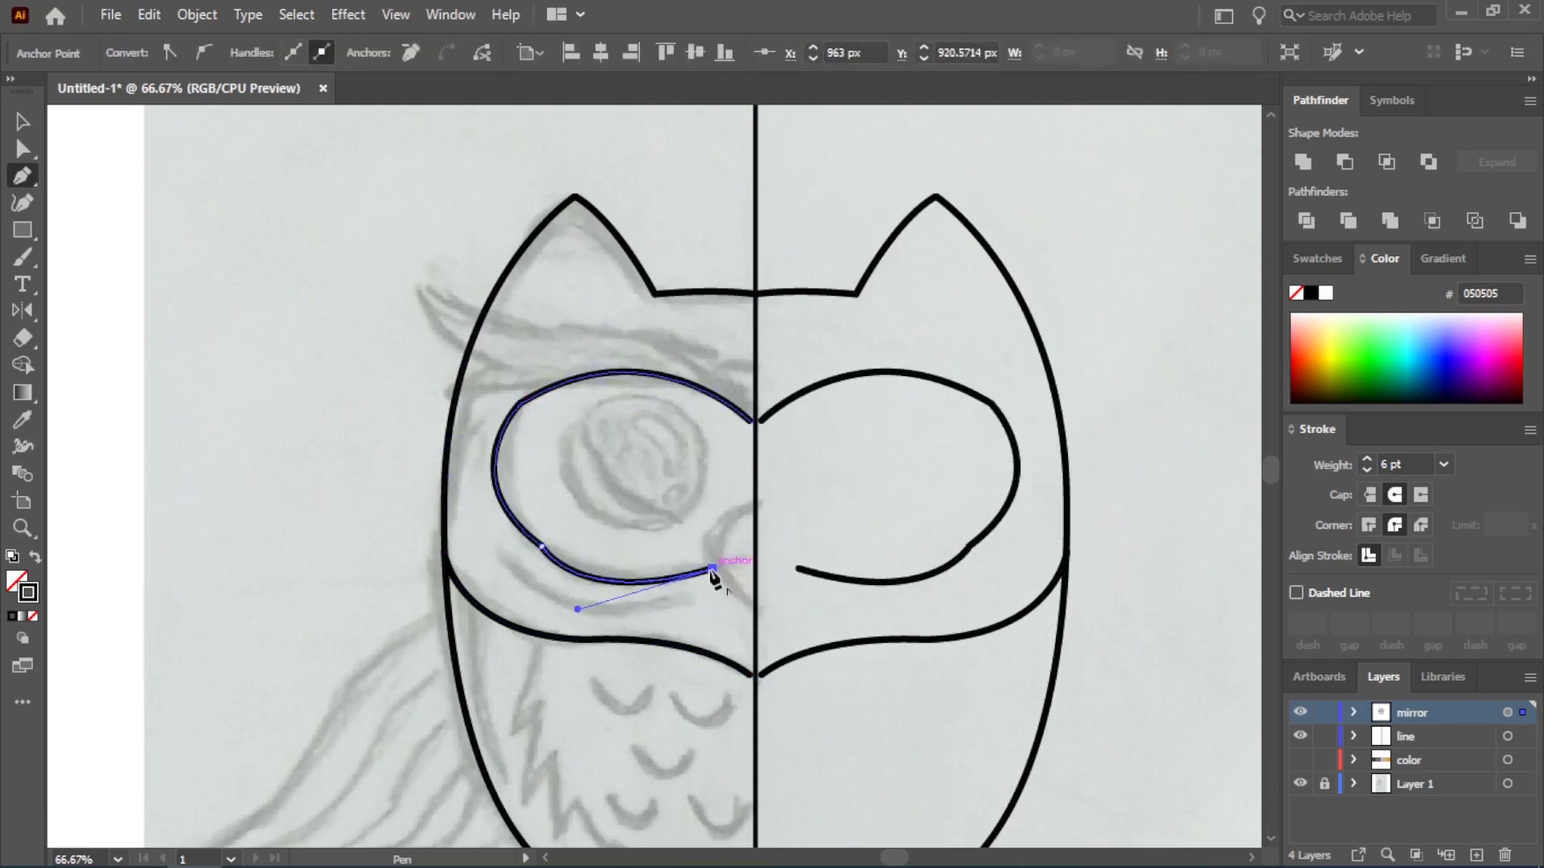
{"action": "key", "text": "Escape"}
Trace half of the beak from the center line out to its widest point and back down to its lower tip
{"action": "left_click", "coordinate": [751, 505]}
{"action": "left_click_drag", "start_coordinate": [712, 552], "coordinate": [770, 619]}
{"action": "left_click", "coordinate": [712, 552]}
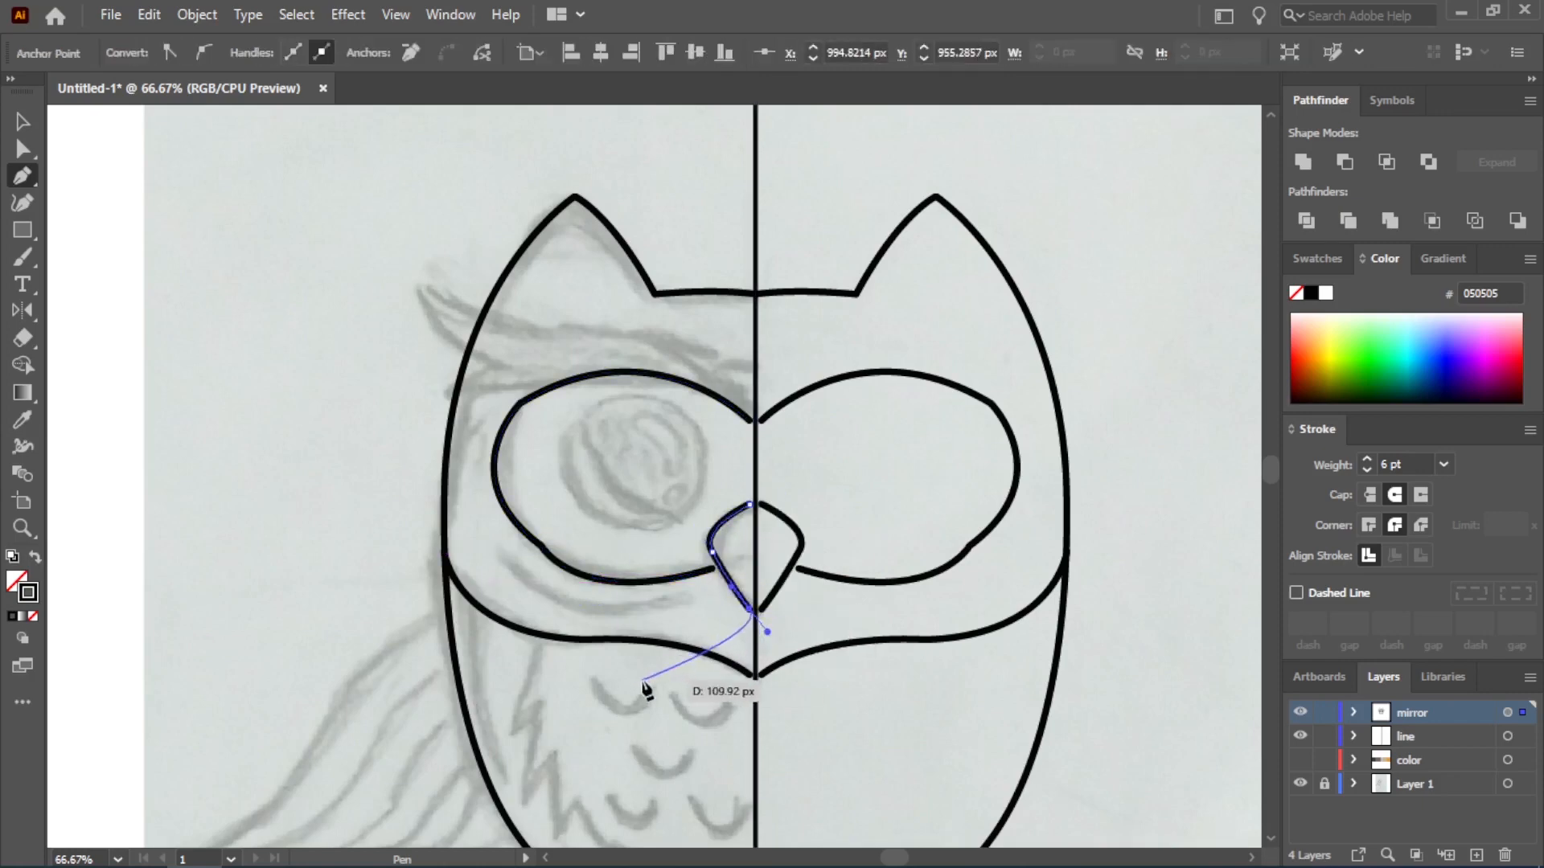
Move the eye outline's lower outer anchor slightly outward and adjust its upper direction handle with Direct Selection
{"action": "left_click", "coordinate": [26, 148]}
{"action": "left_click", "coordinate": [541, 545]}
{"action": "scroll", "coordinate": [555, 572], "scroll_direction": "up", "scroll_amount": 1}
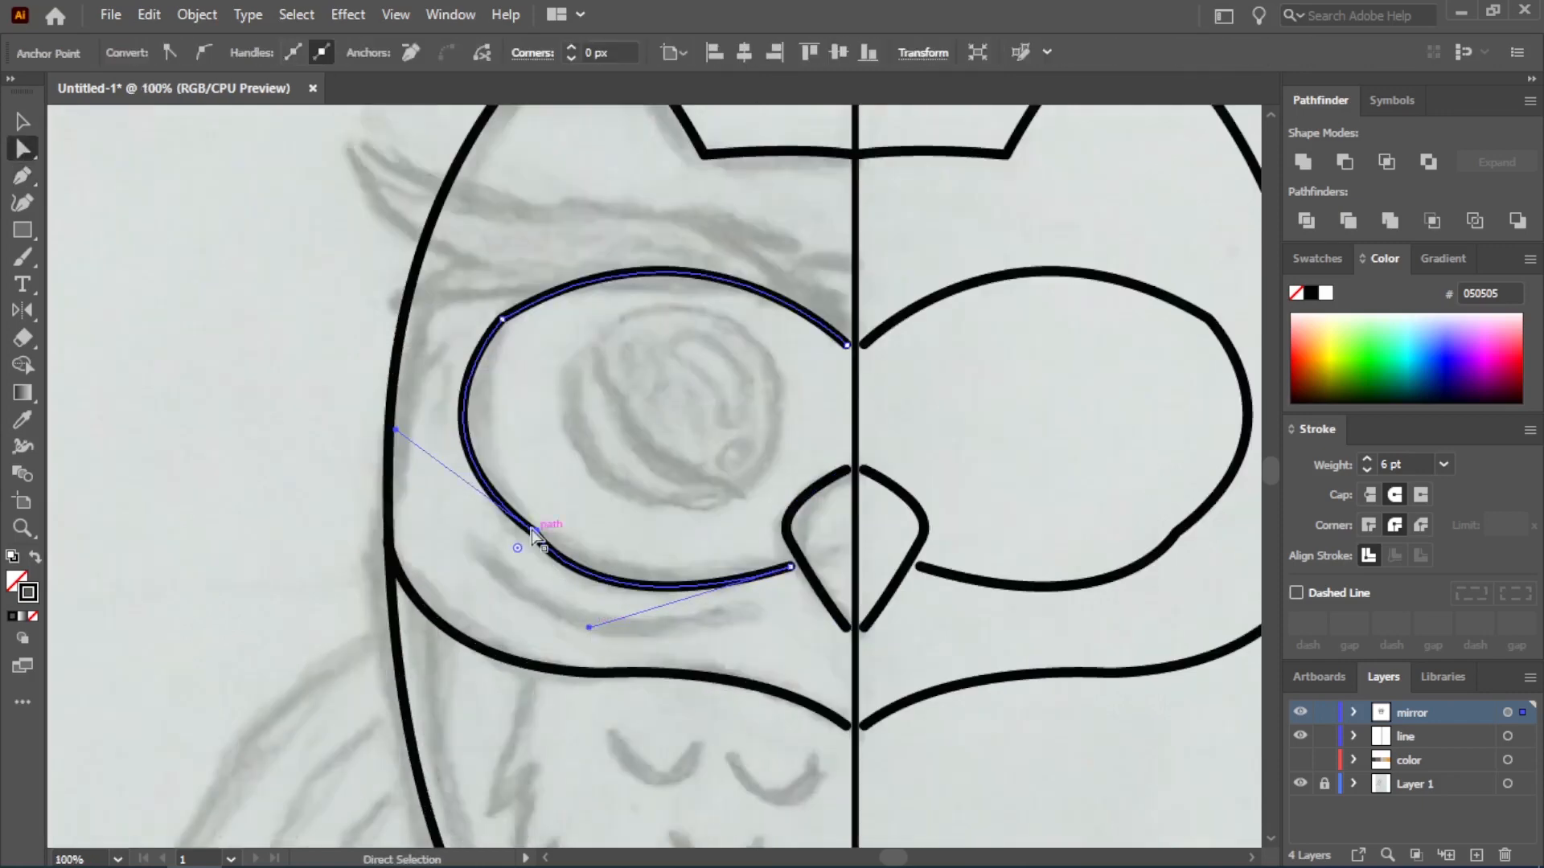
{"action": "left_click_drag", "start_coordinate": [533, 533], "coordinate": [512, 529]}
{"action": "left_click_drag", "start_coordinate": [427, 389], "coordinate": [427, 390]}
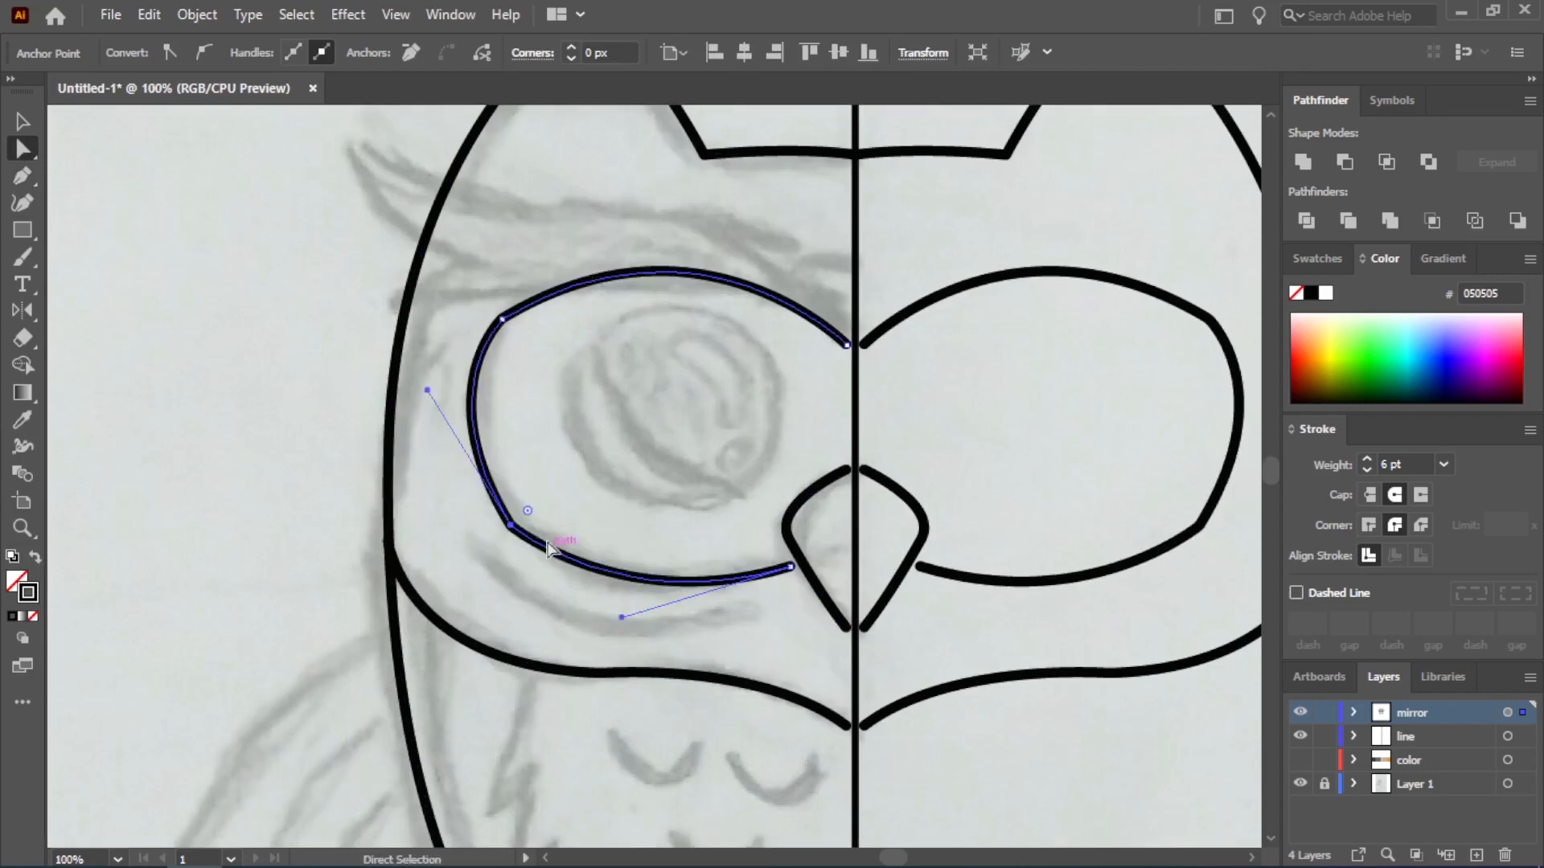
Convert the eye outline's two outer anchors to smooth points and adjust the handles to round the lower curve
{"action": "left_click", "coordinate": [199, 50]}
{"action": "left_click", "coordinate": [511, 526]}
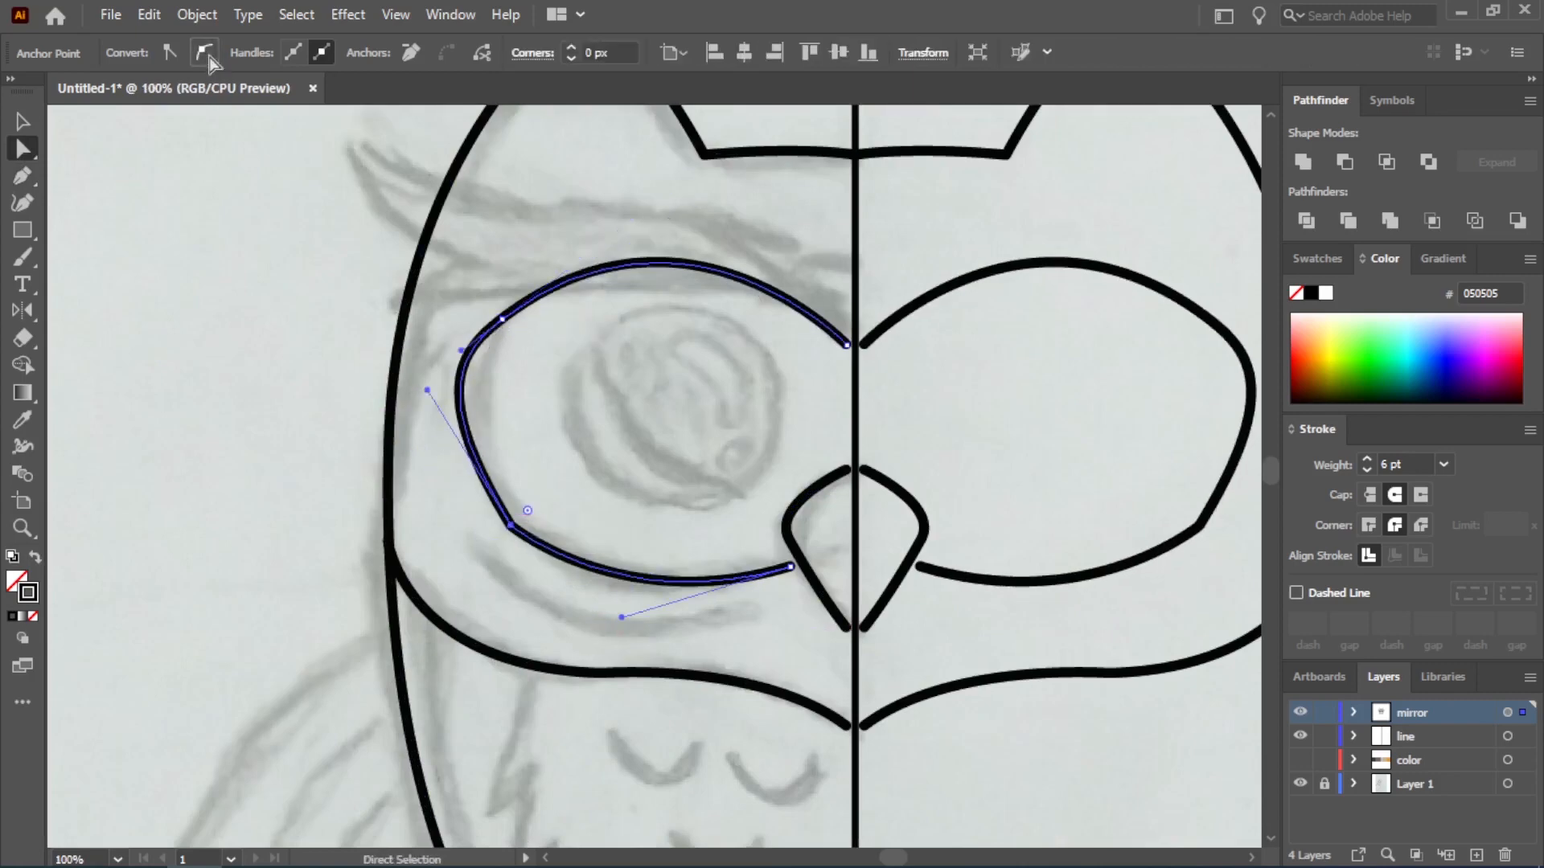
{"action": "left_click", "coordinate": [201, 51]}
{"action": "left_click_drag", "start_coordinate": [621, 616], "coordinate": [666, 596]}
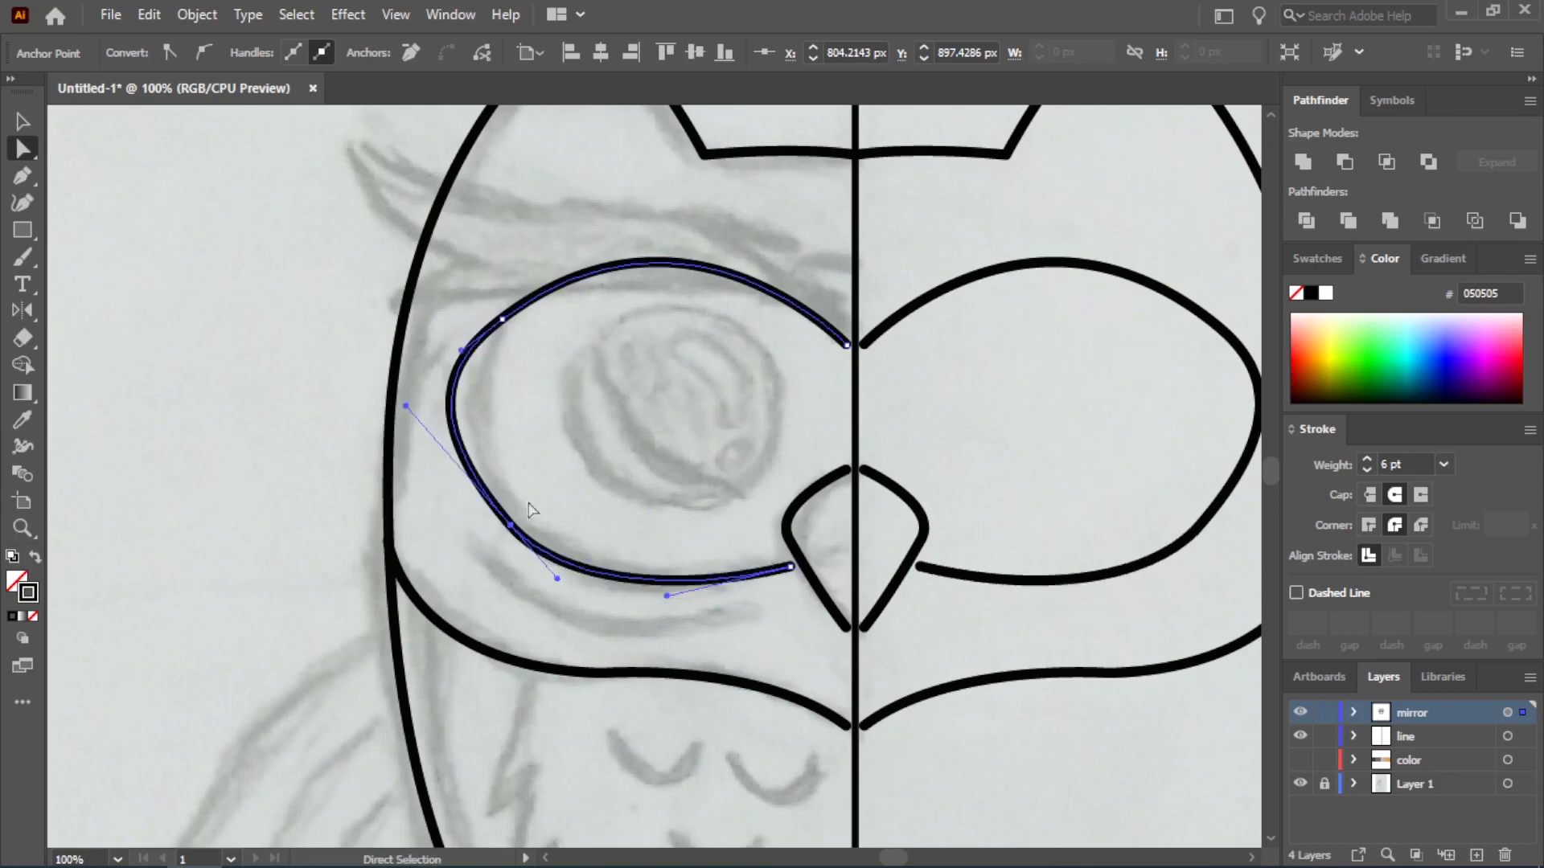
{"action": "left_click_drag", "start_coordinate": [416, 419], "coordinate": [436, 442]}
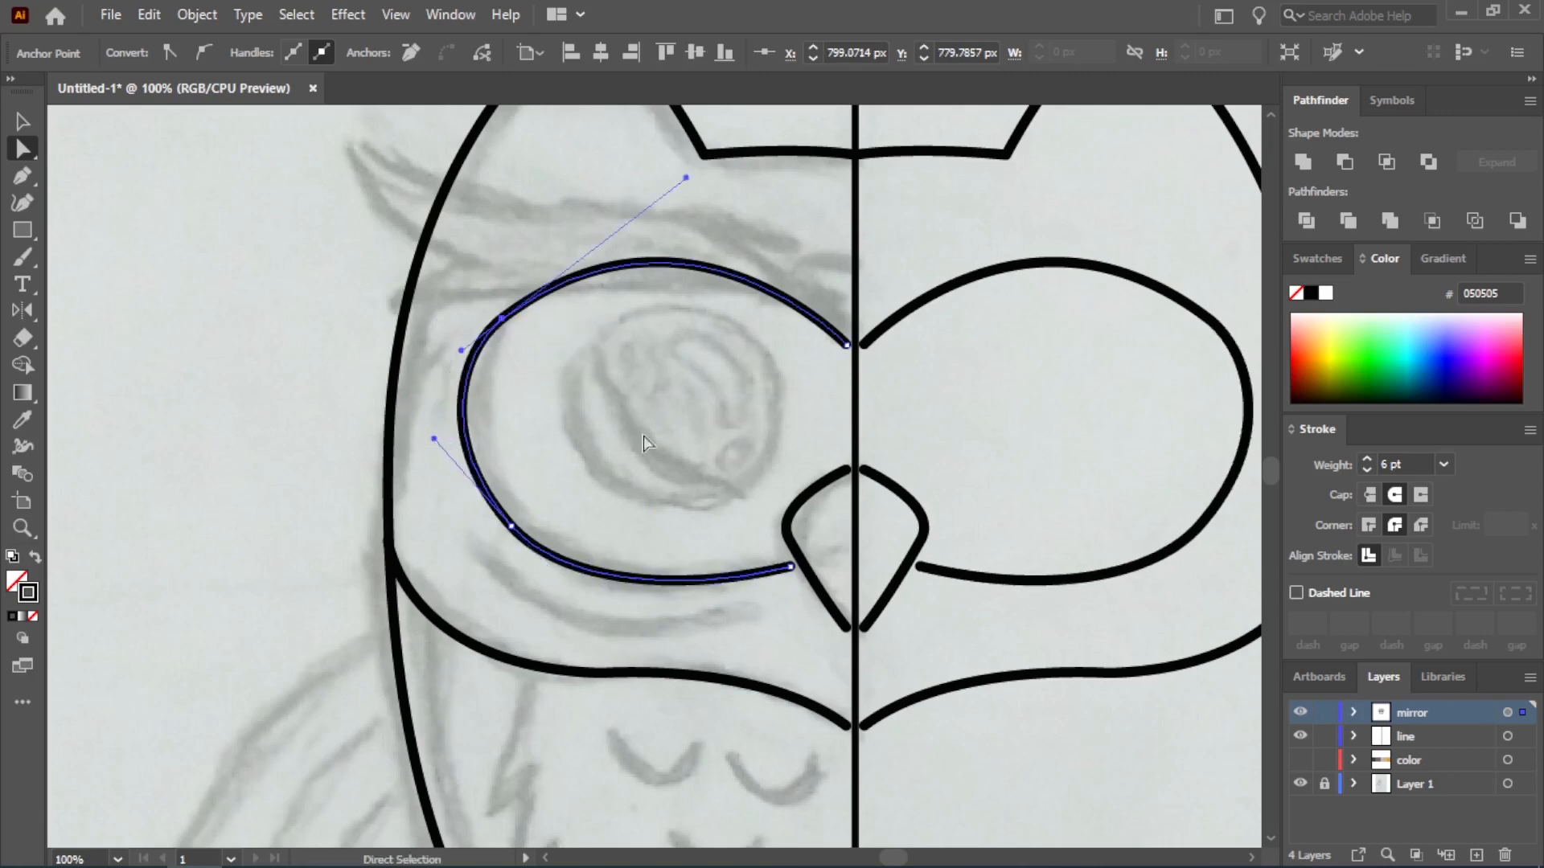
{"action": "left_click", "coordinate": [74, 248]}
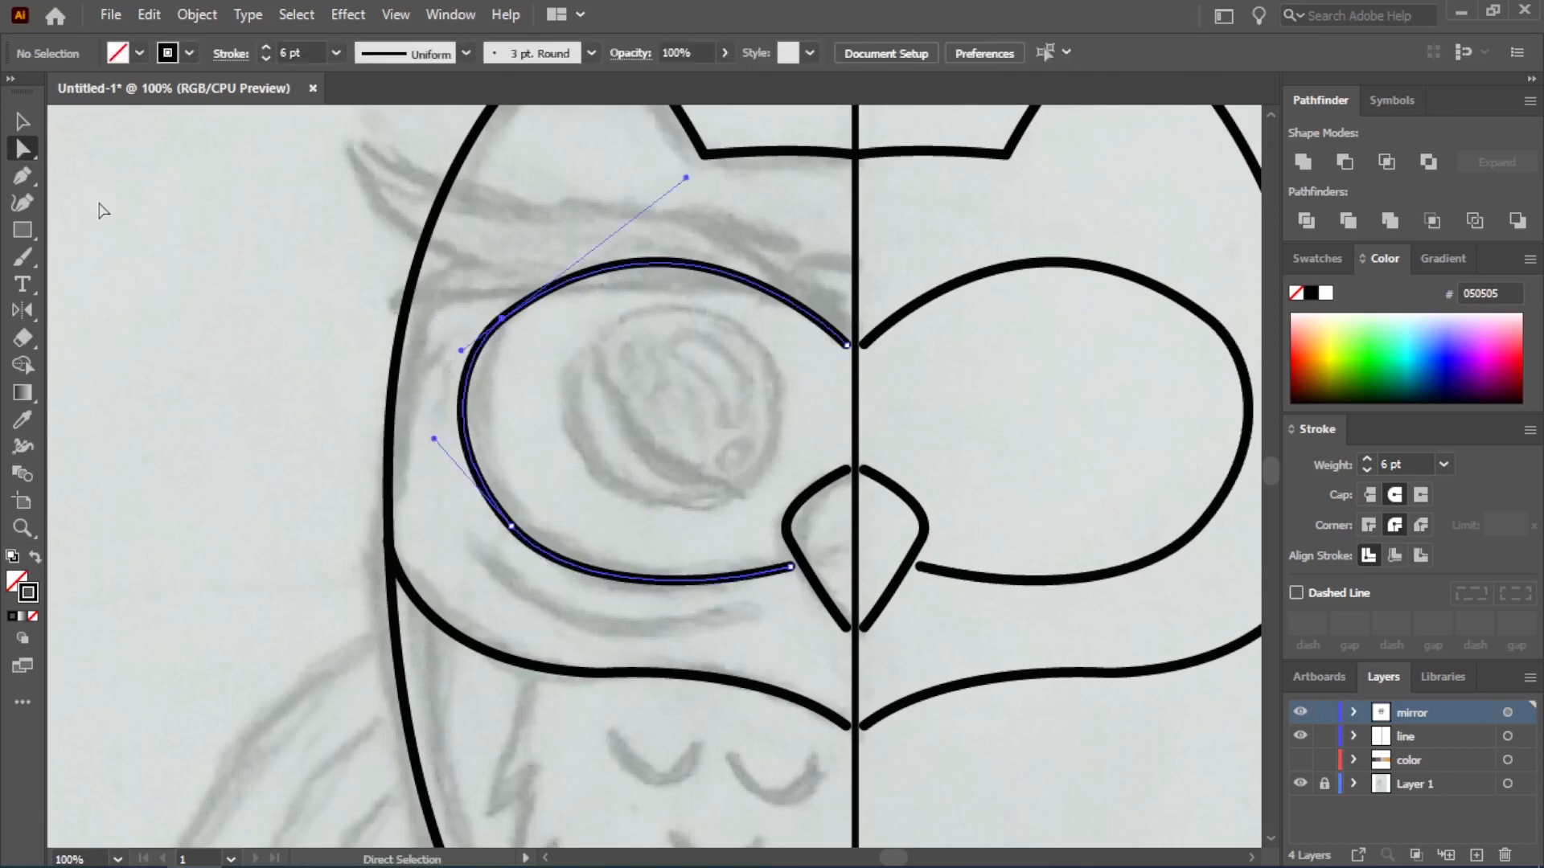
Move the eye outline's upper end onto the center line and its lower end onto the beak edge, refining the lower curve
{"action": "key", "text": "a"}
{"action": "scroll", "coordinate": [838, 345], "scroll_direction": "up", "scroll_amount": 1}
{"action": "left_click", "coordinate": [841, 344]}
{"action": "left_click_drag", "start_coordinate": [840, 346], "coordinate": [851, 346]}
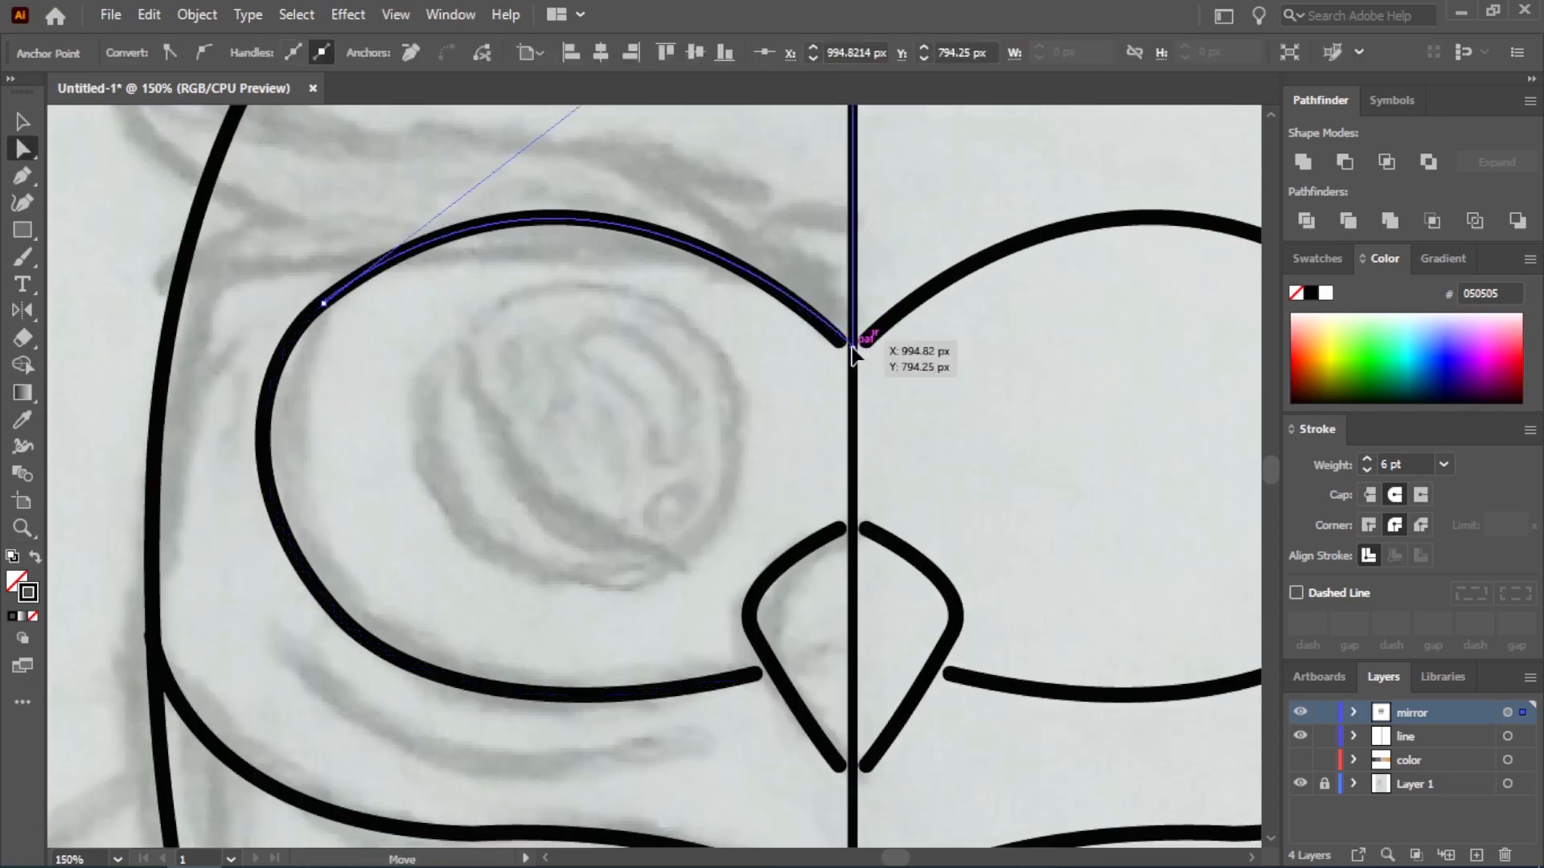
{"action": "left_click_drag", "start_coordinate": [756, 674], "coordinate": [772, 665]}
{"action": "left_click_drag", "start_coordinate": [410, 693], "coordinate": [420, 686]}
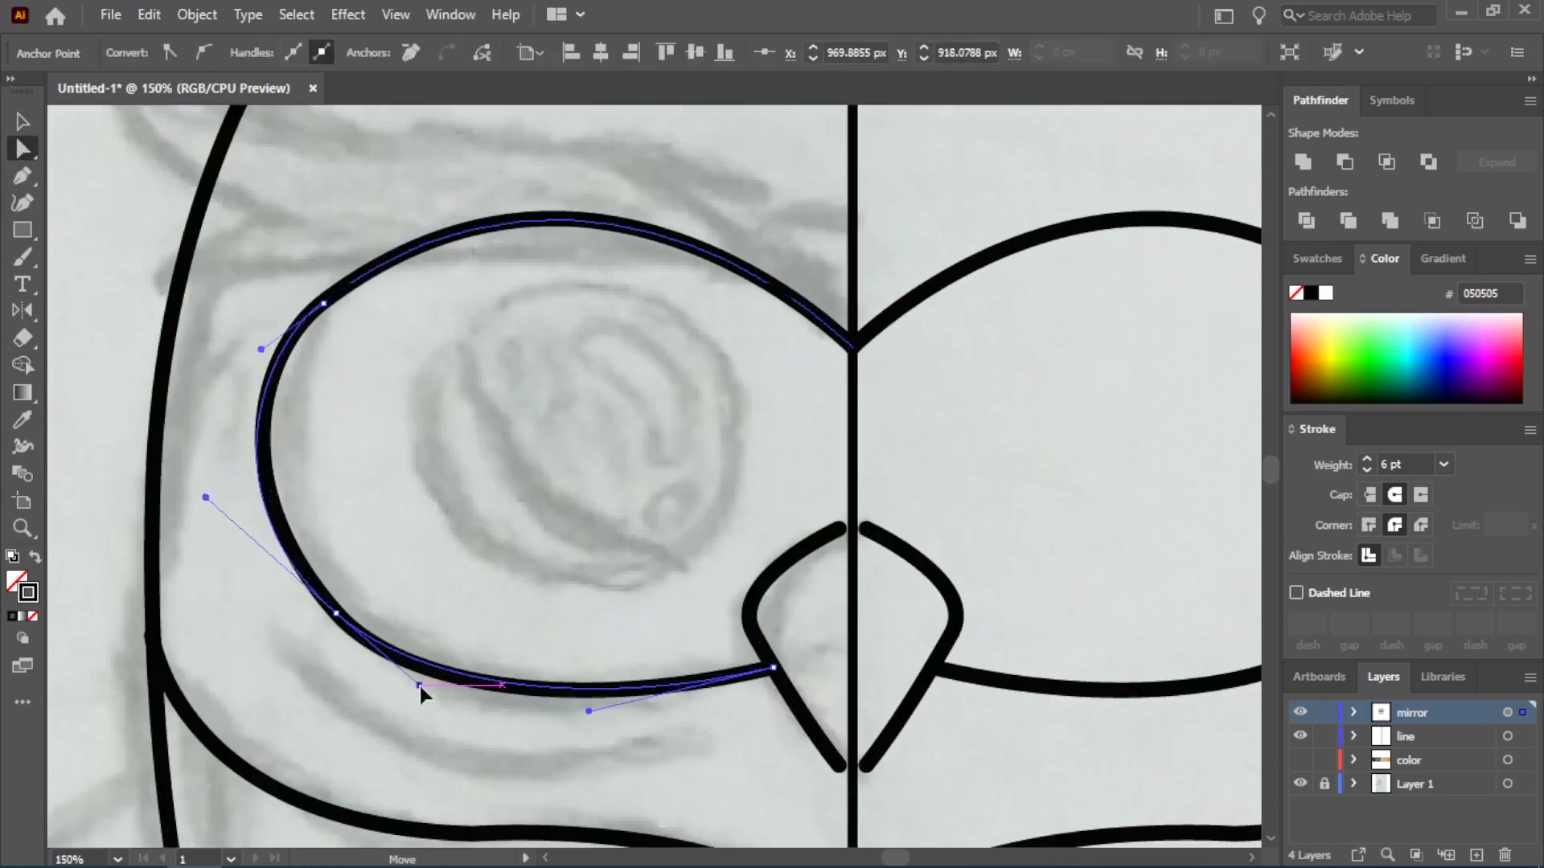
Draw a circle with the Ellipse tool, move it over the sketched eyeball, and switch to the Pen tool
{"action": "scroll", "coordinate": [659, 748], "scroll_direction": "down", "scroll_amount": 1}
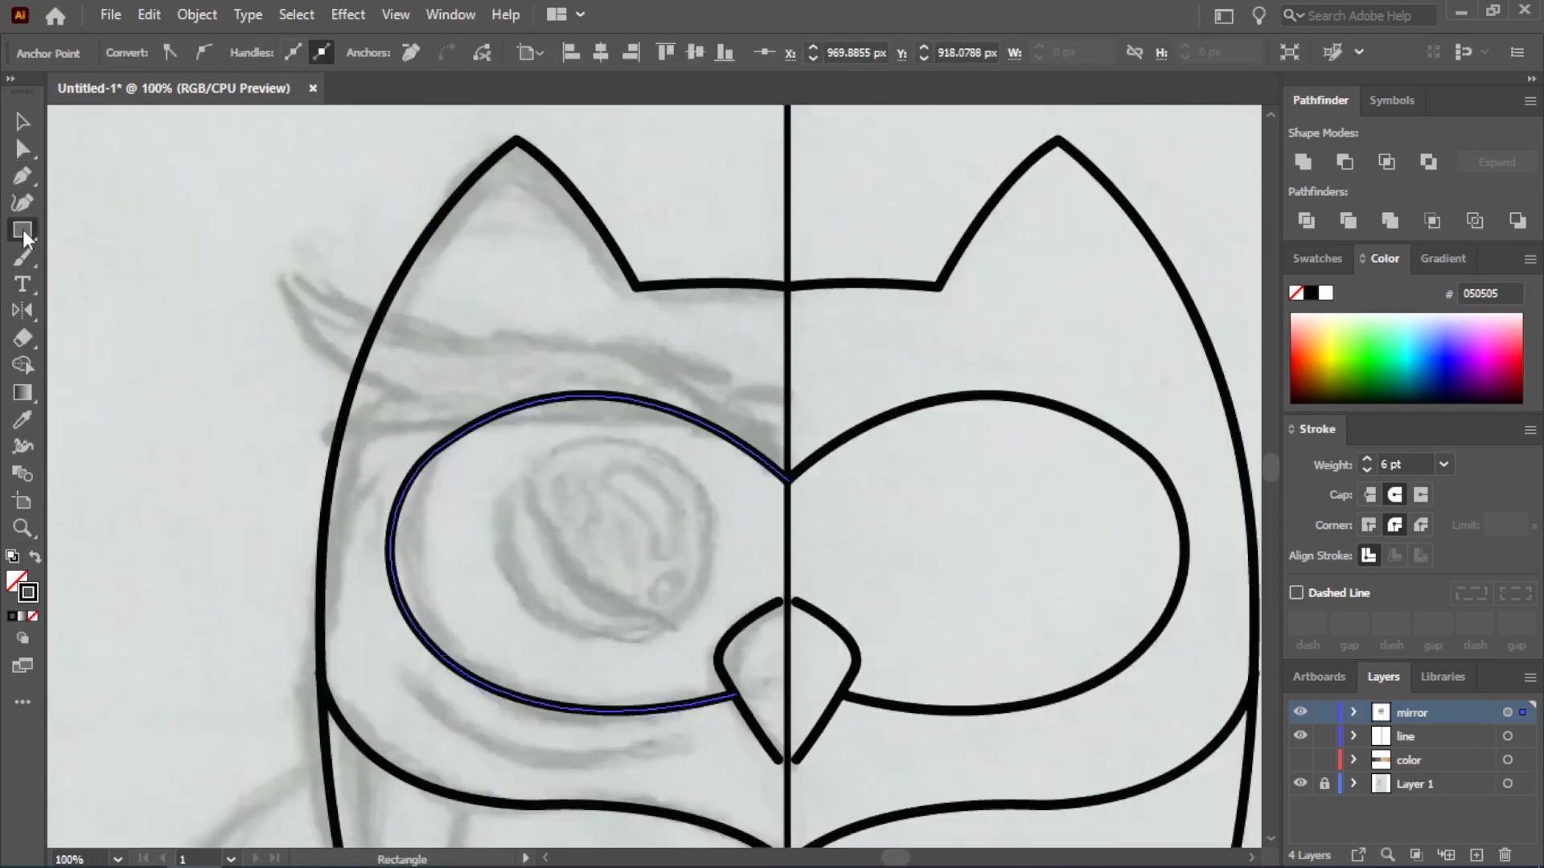
{"action": "left_click_drag", "start_coordinate": [23, 230], "coordinate": [89, 274]}
{"action": "left_click_drag", "start_coordinate": [515, 480], "coordinate": [698, 663]}
{"action": "key", "text": "v"}
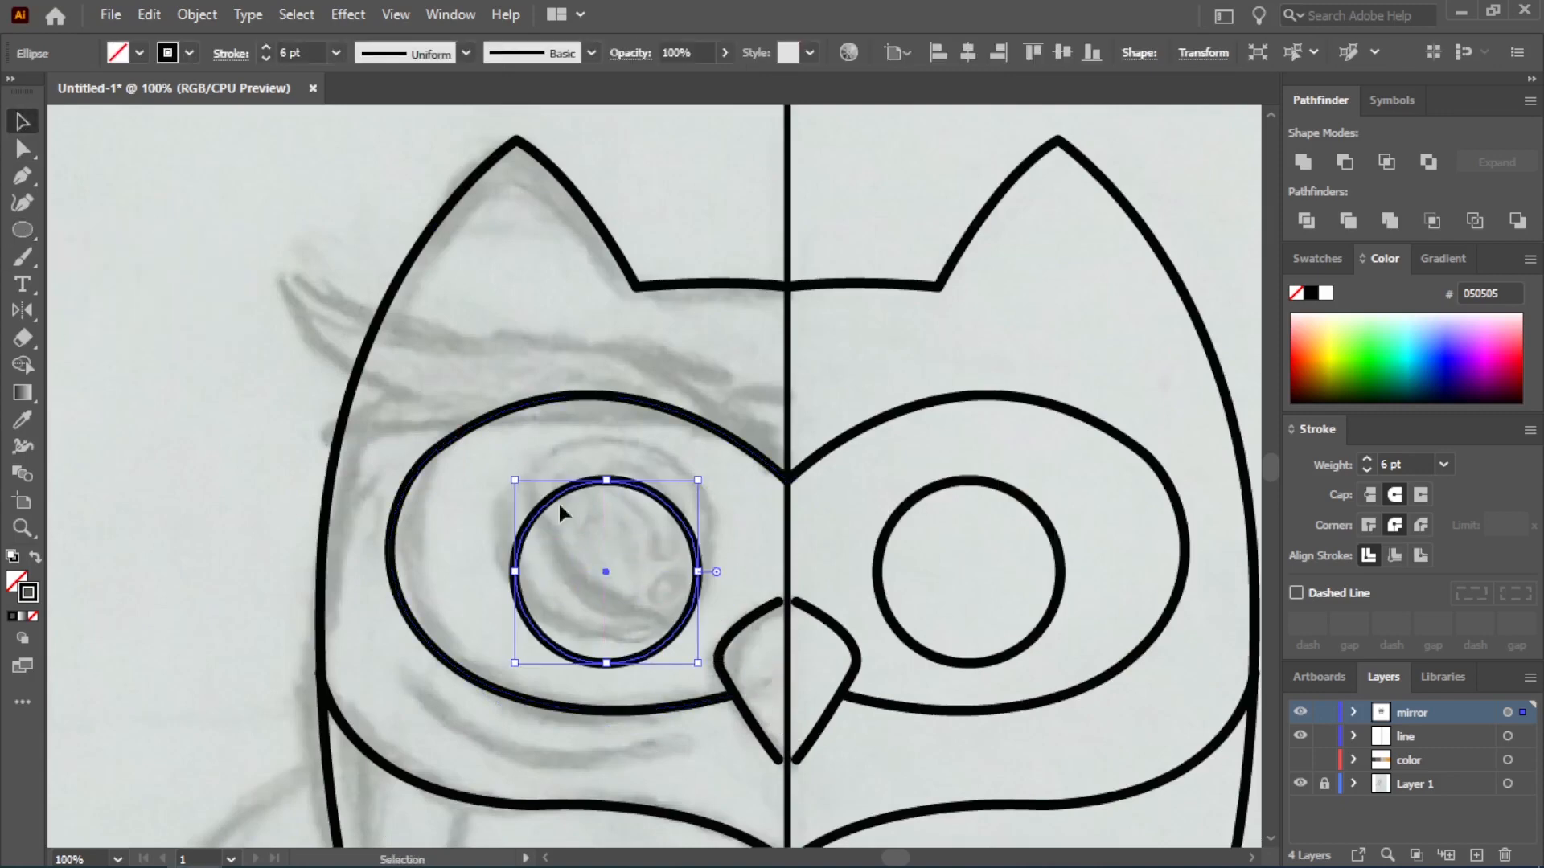
{"action": "left_click_drag", "start_coordinate": [603, 569], "coordinate": [593, 538]}
{"action": "key", "text": "p"}
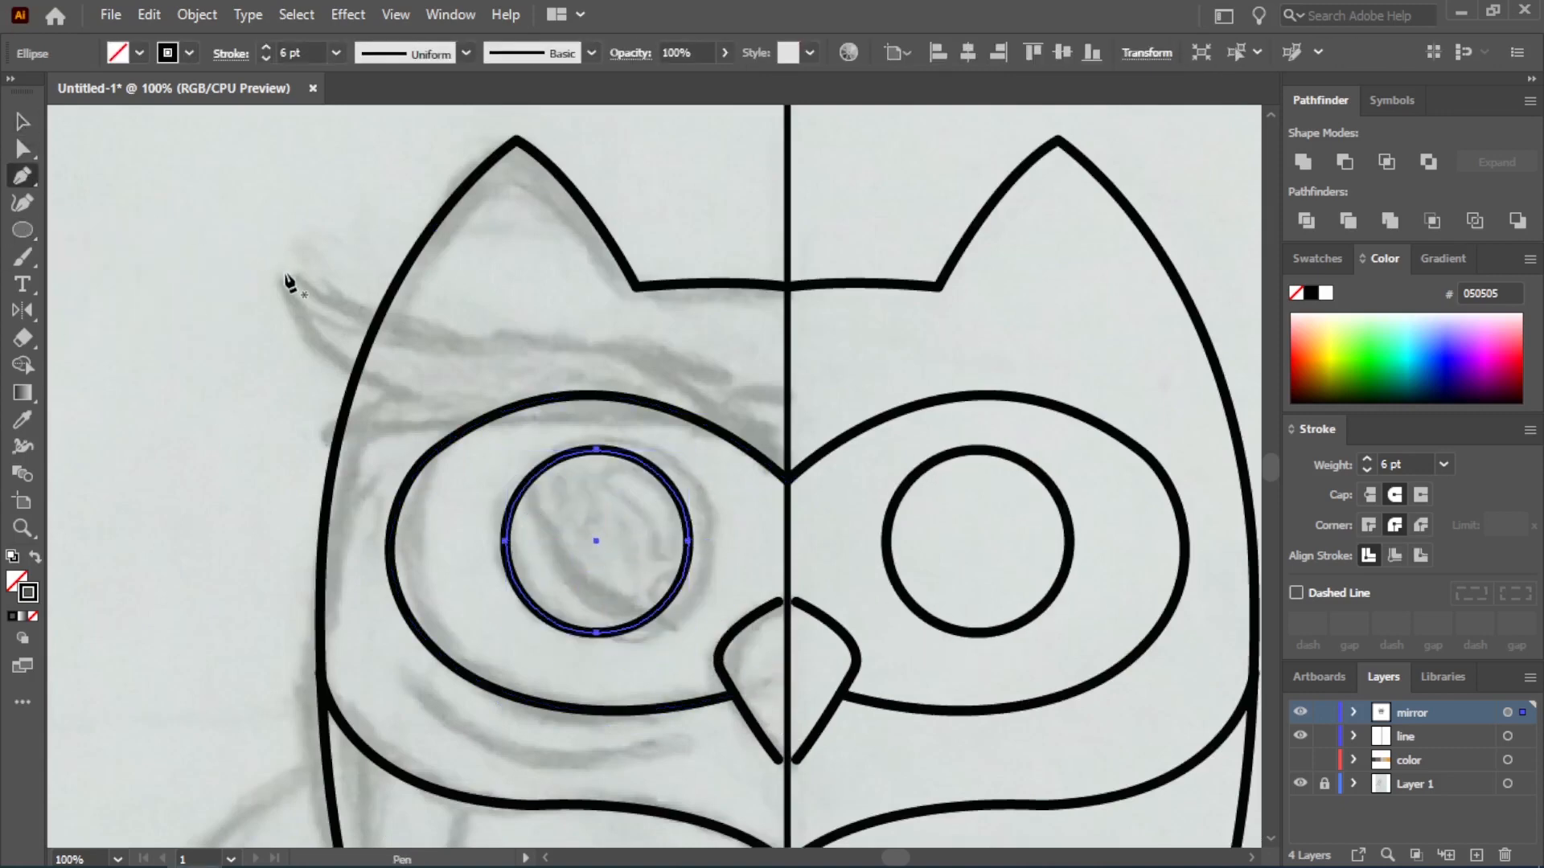
{"action": "left_click", "coordinate": [283, 273]}
{"action": "left_click_drag", "start_coordinate": [592, 351], "coordinate": [734, 334]}
{"action": "key", "text": "ctrl+z"}
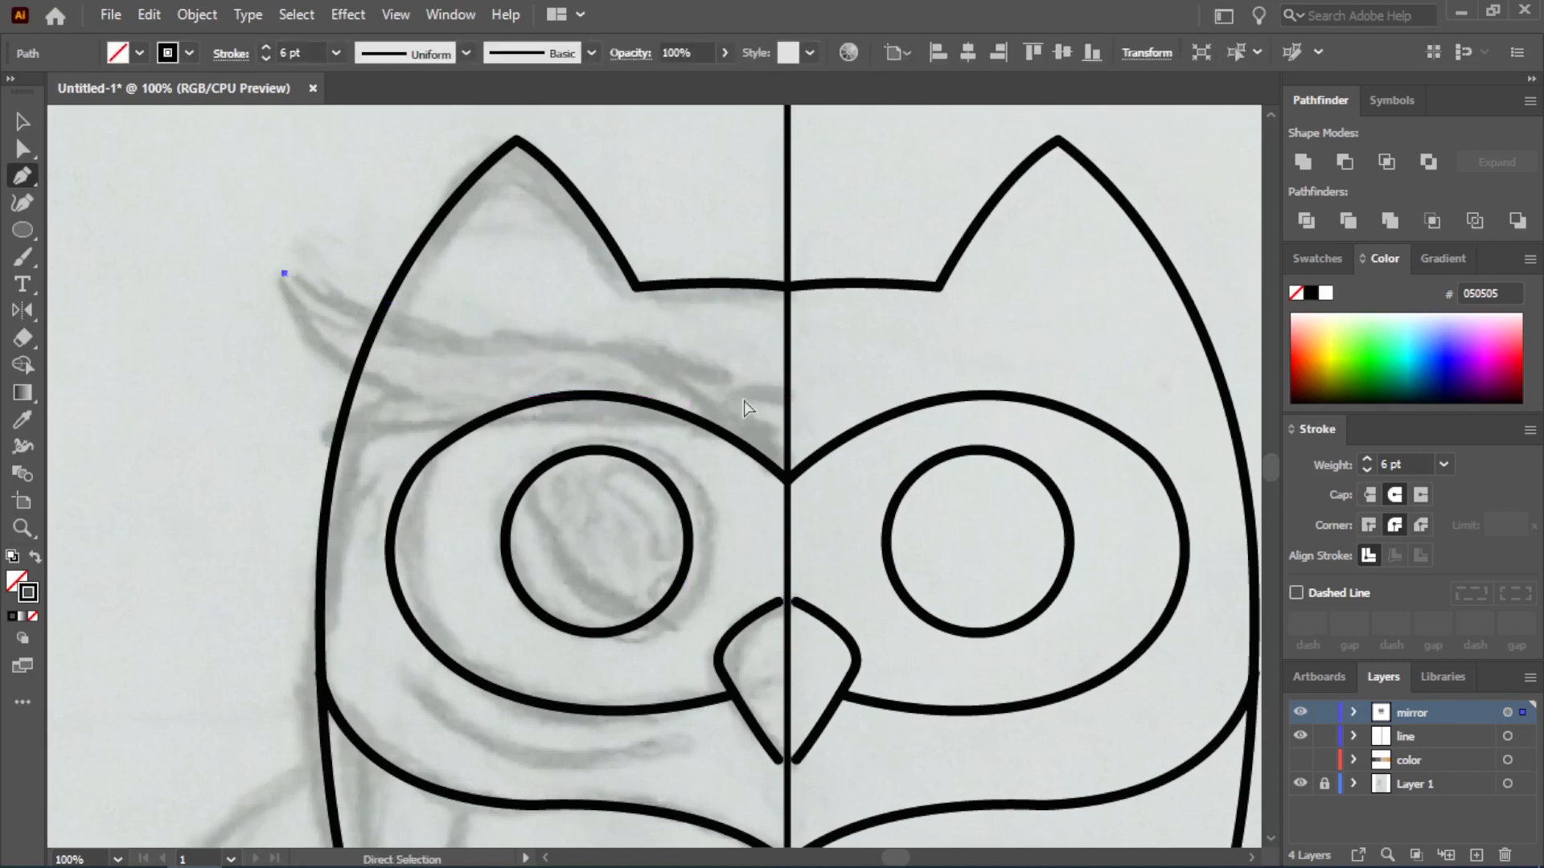
{"action": "key", "text": "ctrl+z"}
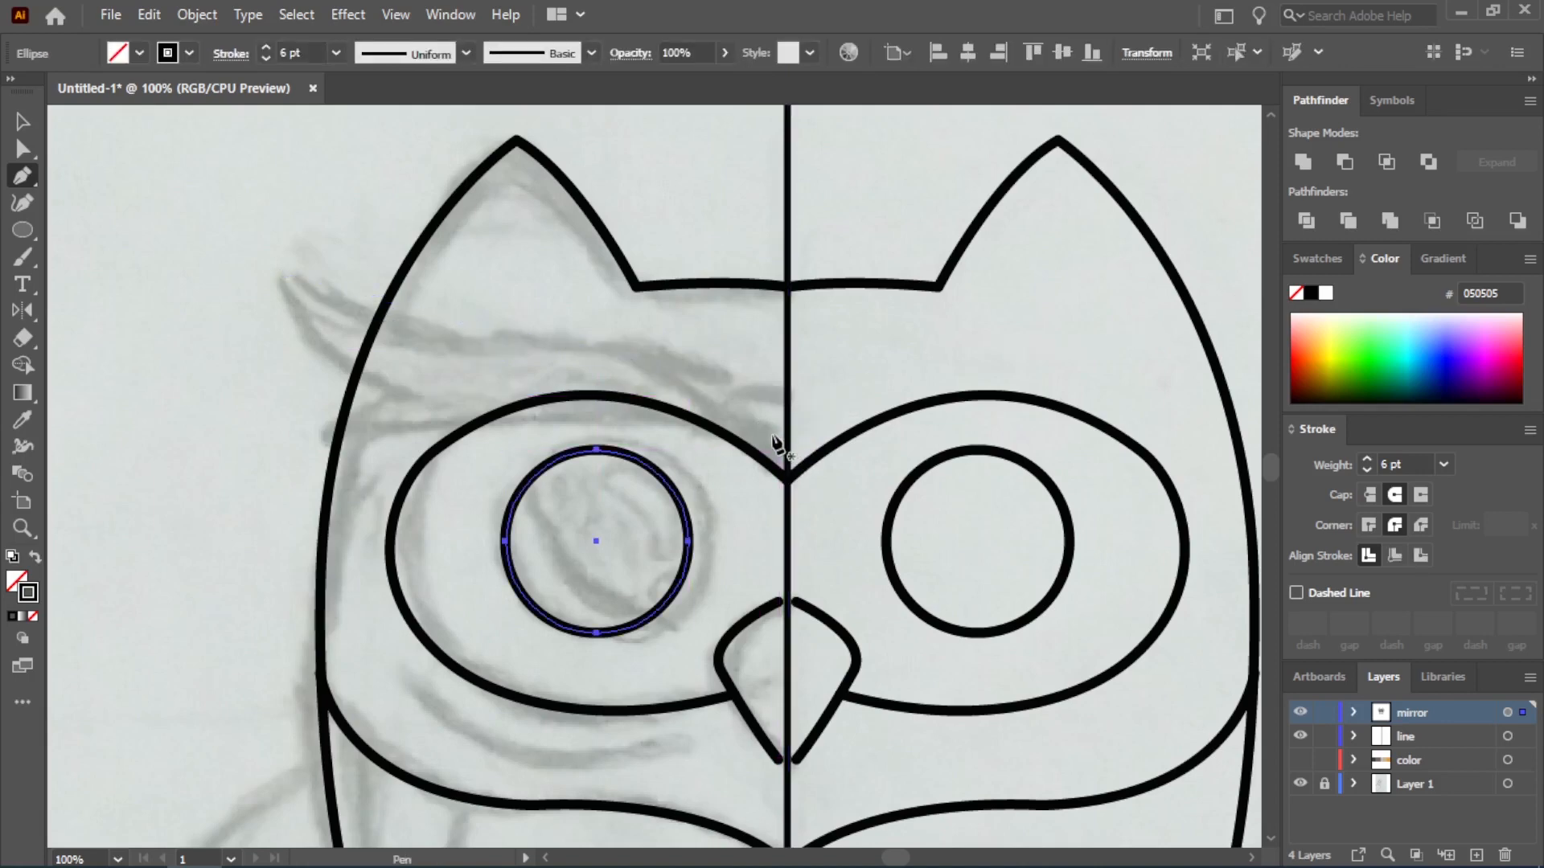
Try to trace the eyebrow's upper edge and outer feather tips with the Pen tool, starting on the center line
{"action": "left_click", "coordinate": [784, 451]}
{"action": "left_click_drag", "start_coordinate": [494, 341], "coordinate": [359, 368]}
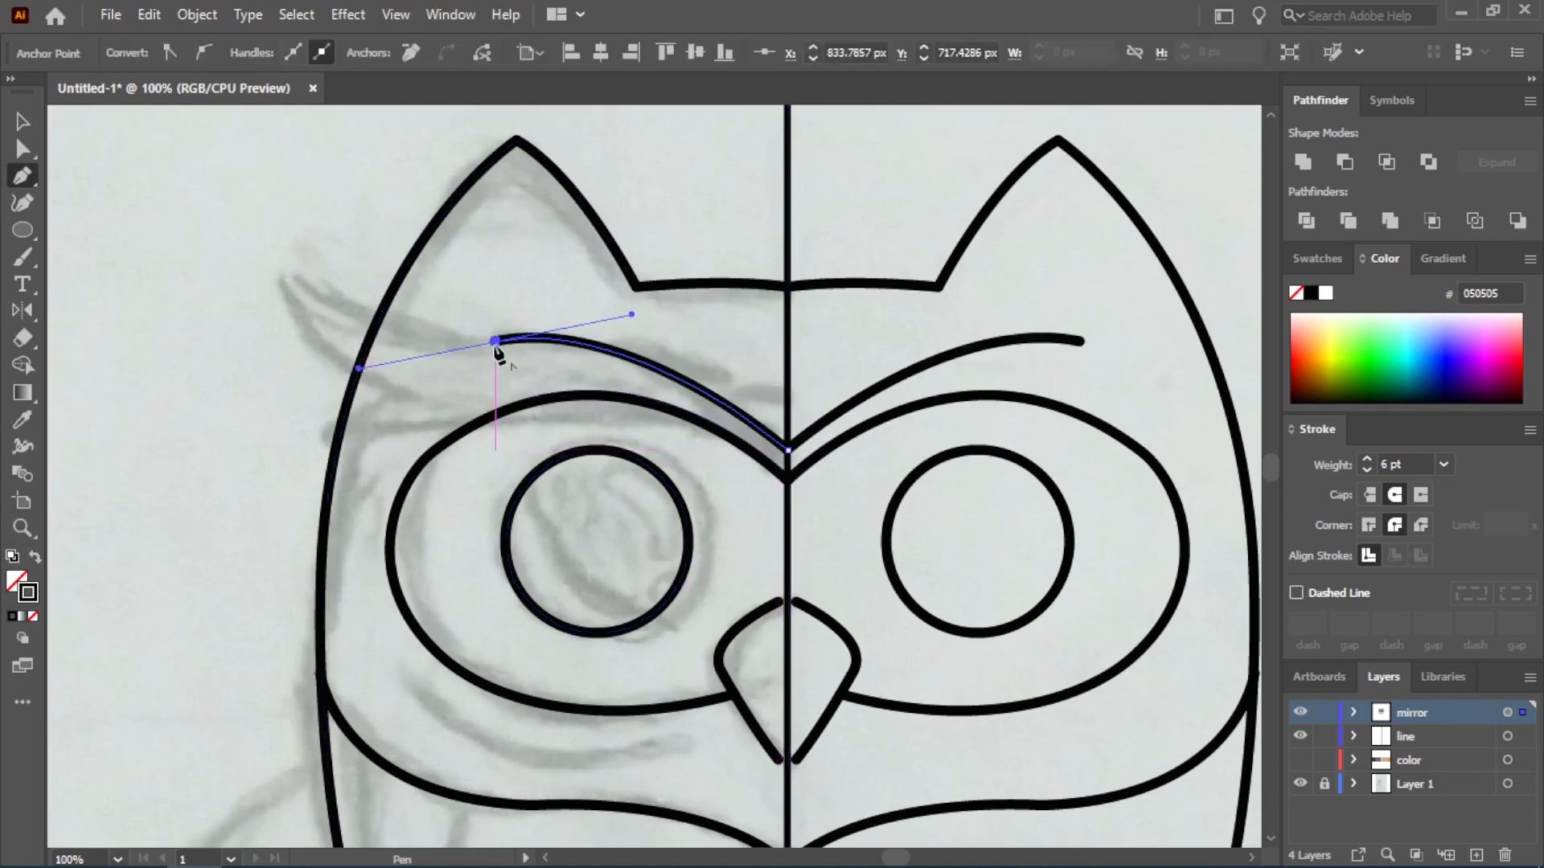
{"action": "left_click_drag", "start_coordinate": [286, 279], "coordinate": [221, 225]}
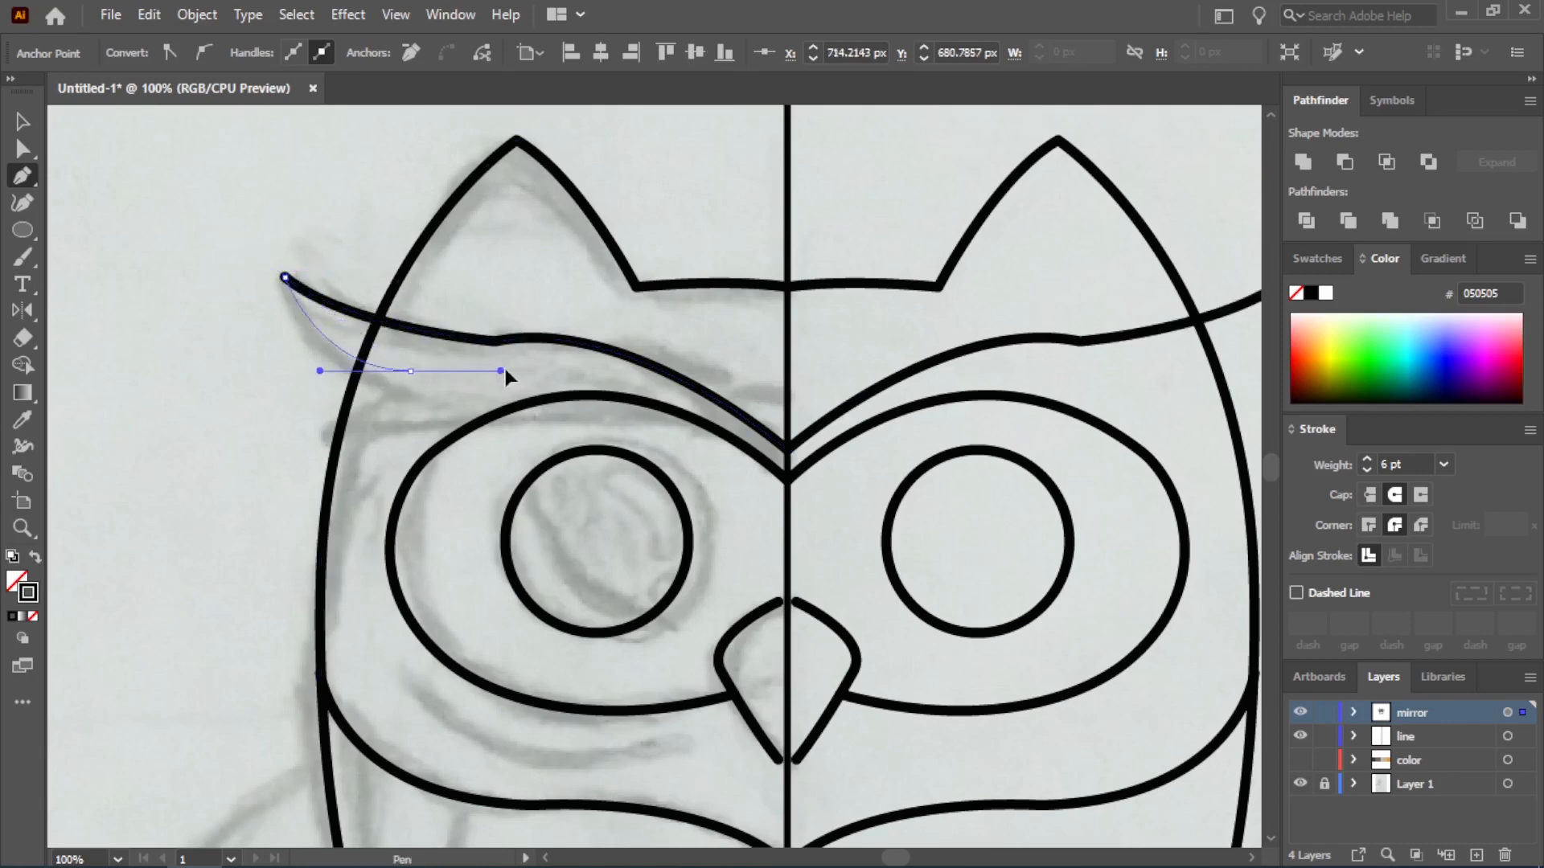
{"action": "left_click_drag", "start_coordinate": [505, 372], "coordinate": [415, 402]}
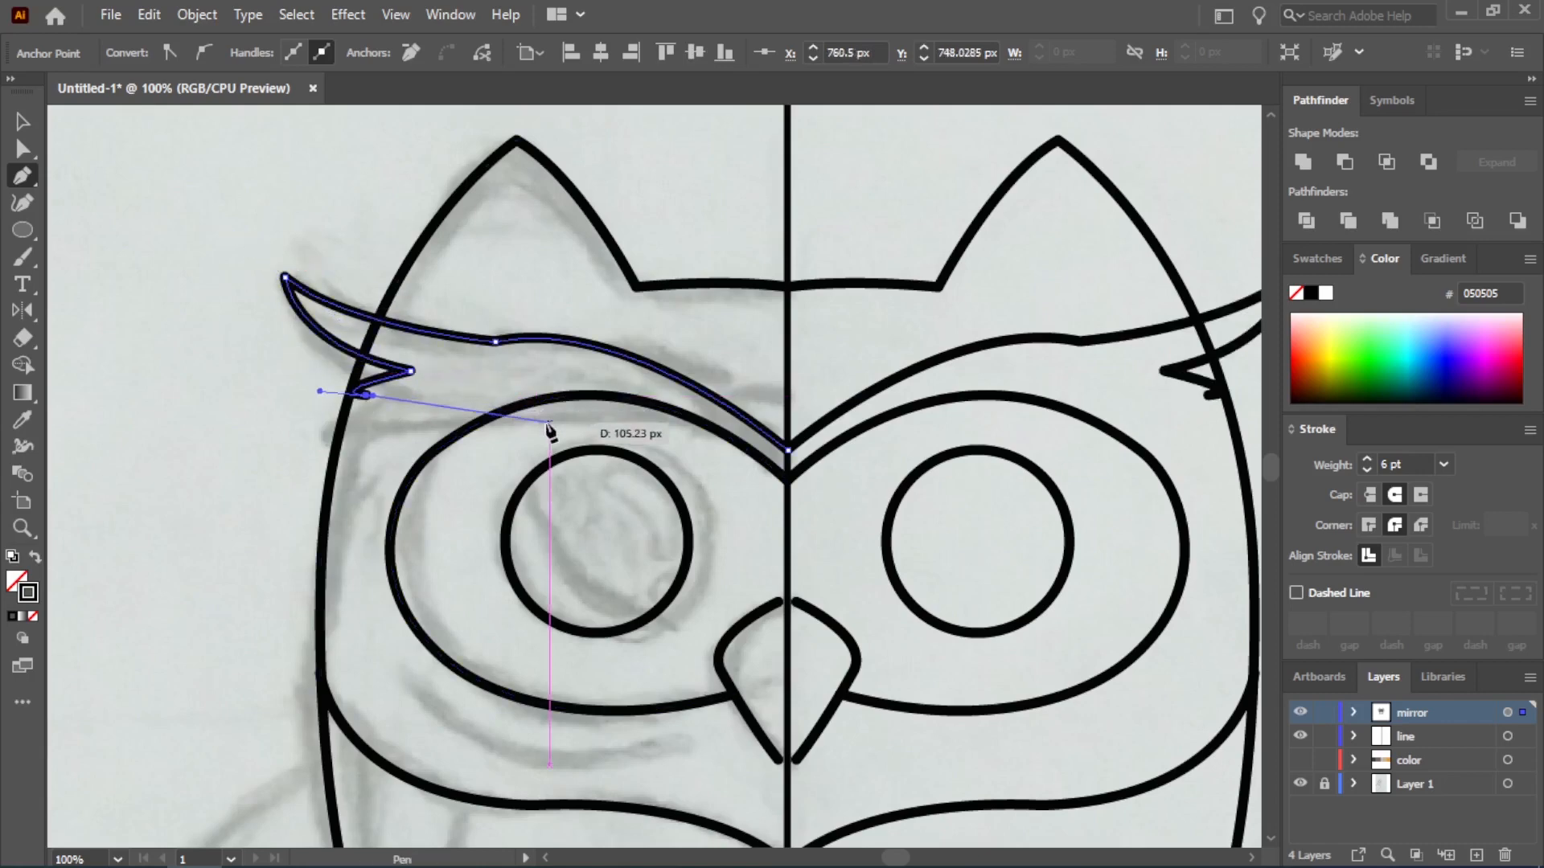
{"action": "key", "text": "ctrl+z"}
{"action": "left_click_drag", "start_coordinate": [331, 372], "coordinate": [296, 351]}
{"action": "left_click", "coordinate": [332, 372]}
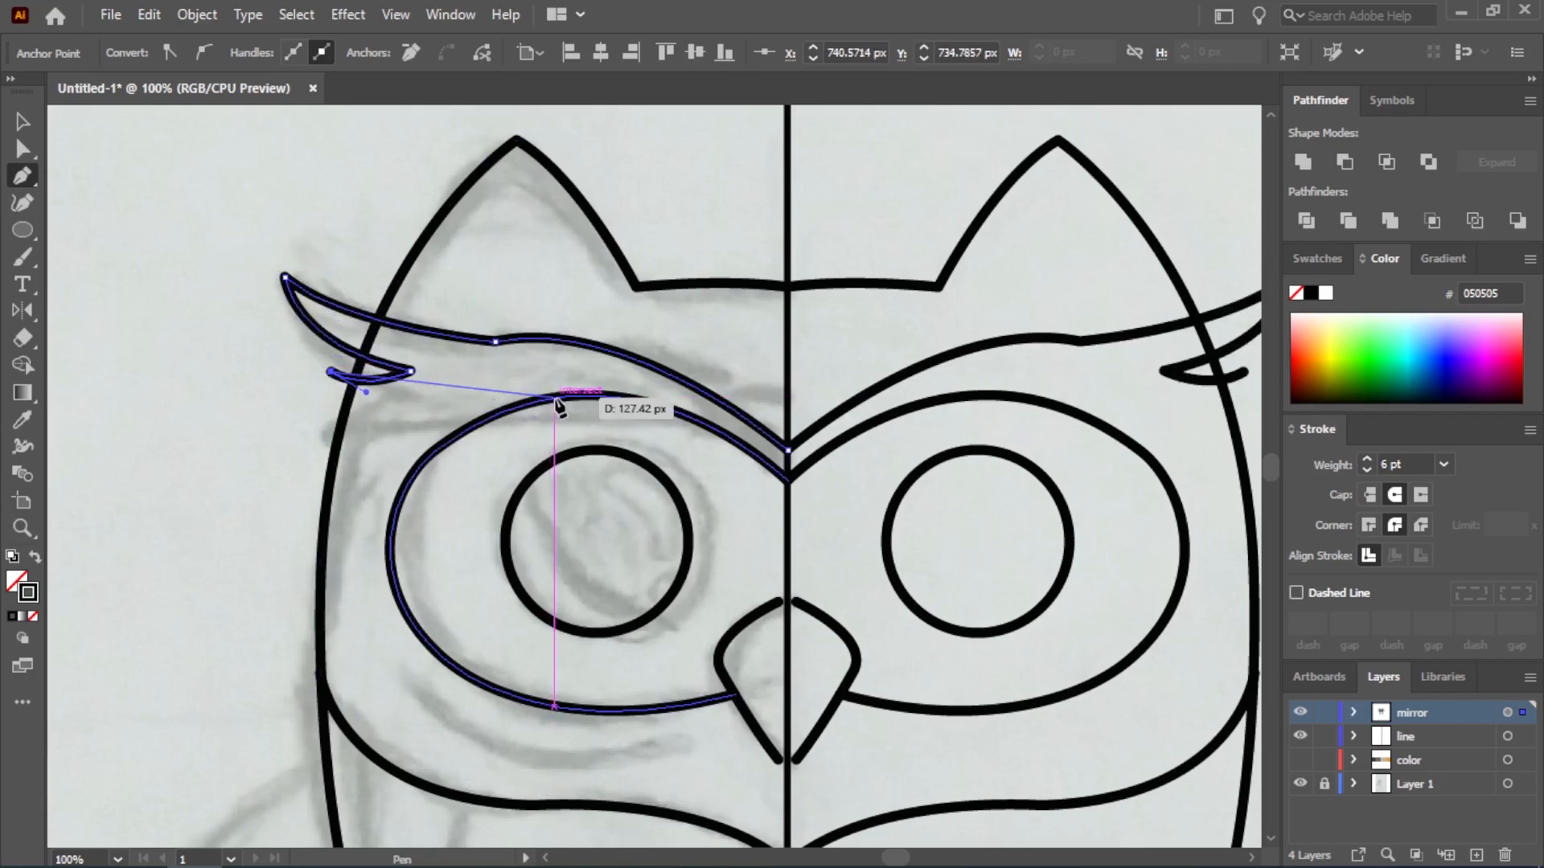
Try to trace the eyebrow's lower edge back to the center line along the top of the eye outline
{"action": "left_click_drag", "start_coordinate": [554, 401], "coordinate": [738, 385]}
{"action": "key", "text": "ctrl+z"}
{"action": "left_click_drag", "start_coordinate": [473, 424], "coordinate": [609, 405]}
{"action": "left_click", "coordinate": [473, 424]}
{"action": "left_click_drag", "start_coordinate": [788, 480], "coordinate": [827, 532]}
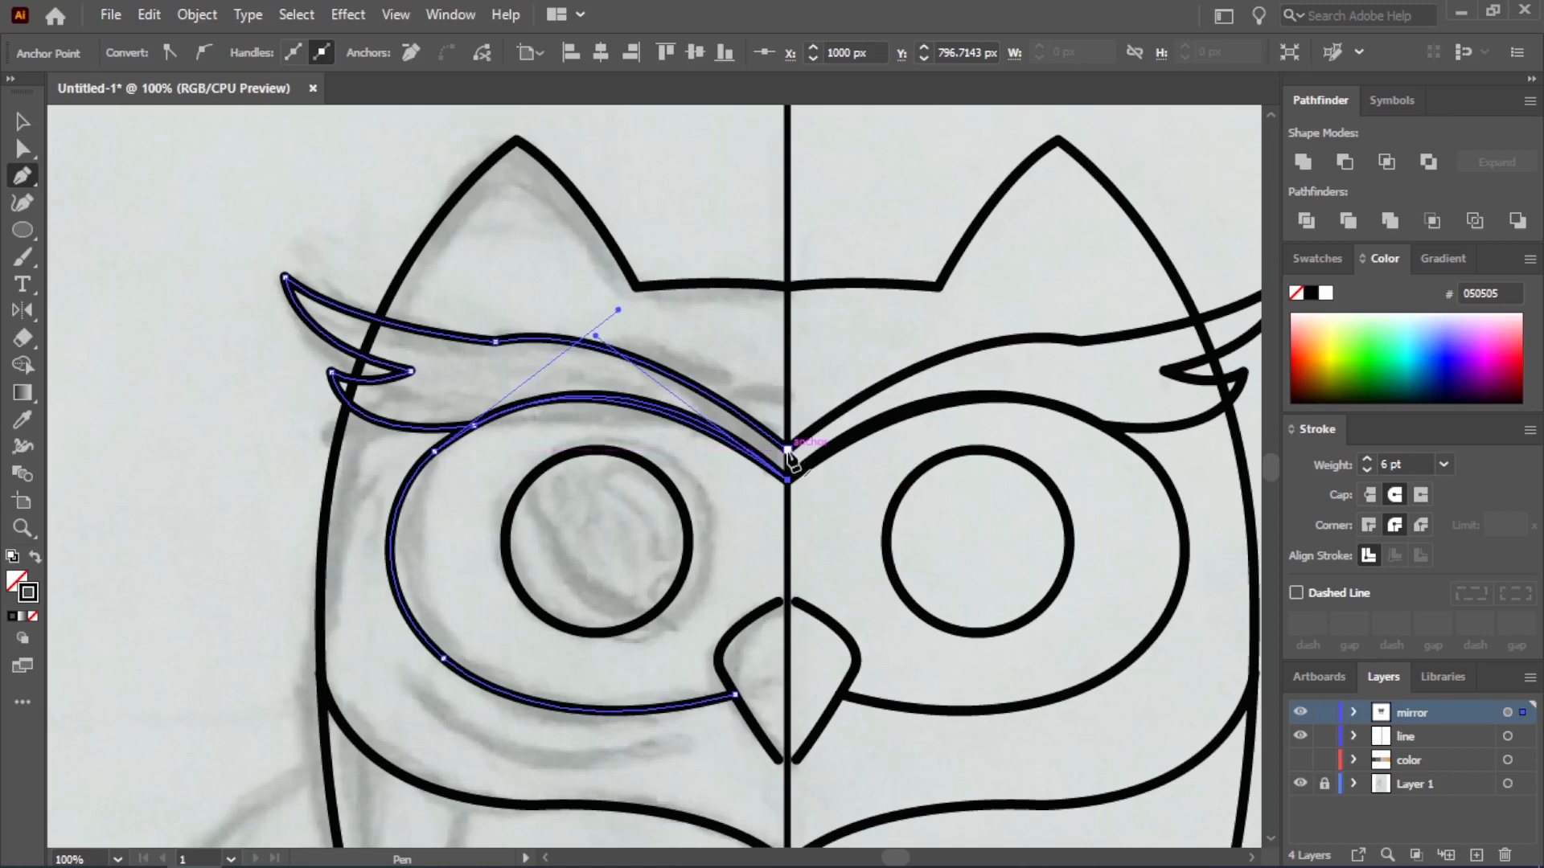
{"action": "key", "text": "ctrl+z"}
{"action": "left_click_drag", "start_coordinate": [788, 480], "coordinate": [861, 550]}
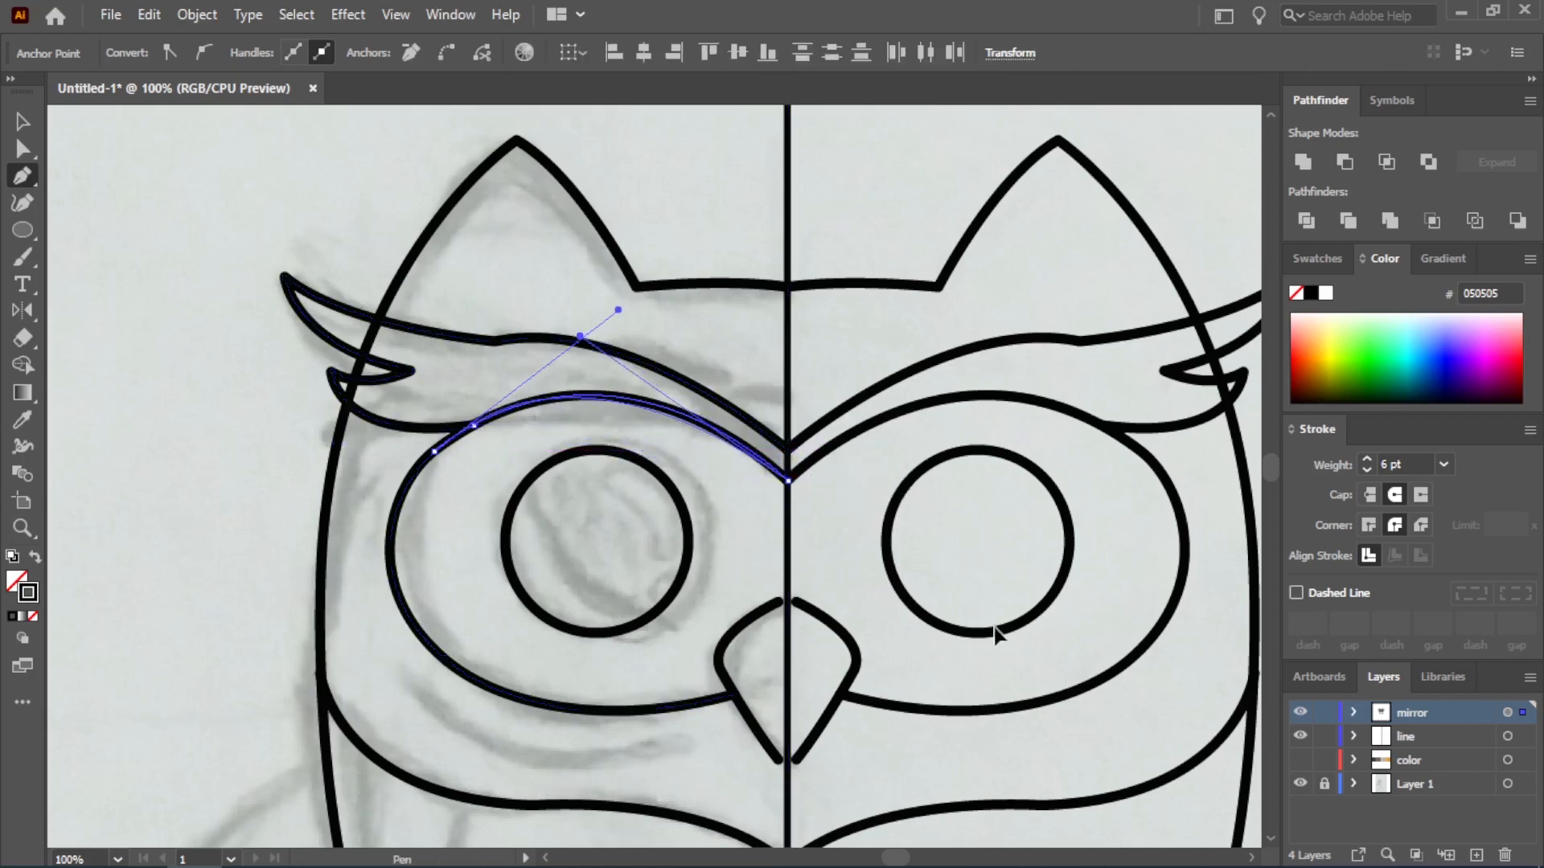
{"action": "left_click_drag", "start_coordinate": [996, 627], "coordinate": [996, 628]}
Try to adjust the new eyebrow's curves, and undo the whole eyebrow path
{"action": "left_click", "coordinate": [23, 121]}
{"action": "left_click", "coordinate": [182, 275]}
{"action": "scroll", "coordinate": [583, 352], "scroll_direction": "up", "scroll_amount": 1}
{"action": "left_click_drag", "start_coordinate": [575, 334], "coordinate": [549, 314]}
{"action": "key", "text": "ctrl+z"}
{"action": "left_click", "coordinate": [362, 386]}
{"action": "left_click", "coordinate": [232, 288]}
{"action": "key", "text": "ctrl+z"}
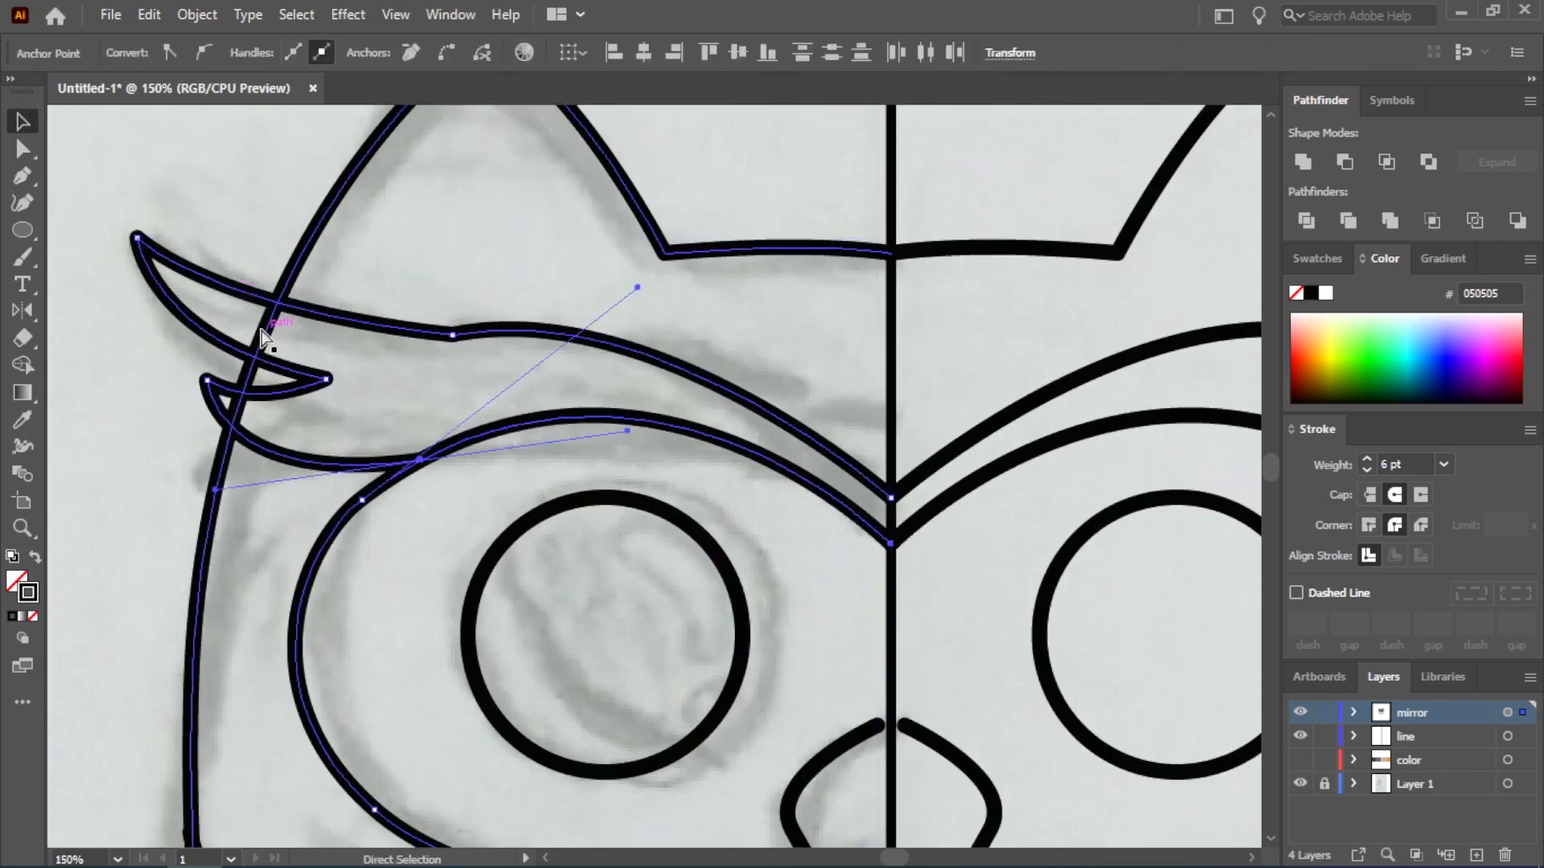
{"action": "key", "text": "ctrl+z"}
{"action": "key", "text": "ctrl+z"}
{"action": "key", "text": "ctrl+z"}
{"action": "key", "text": "ctrl+z"}
{"action": "key", "text": "ctrl+z"}
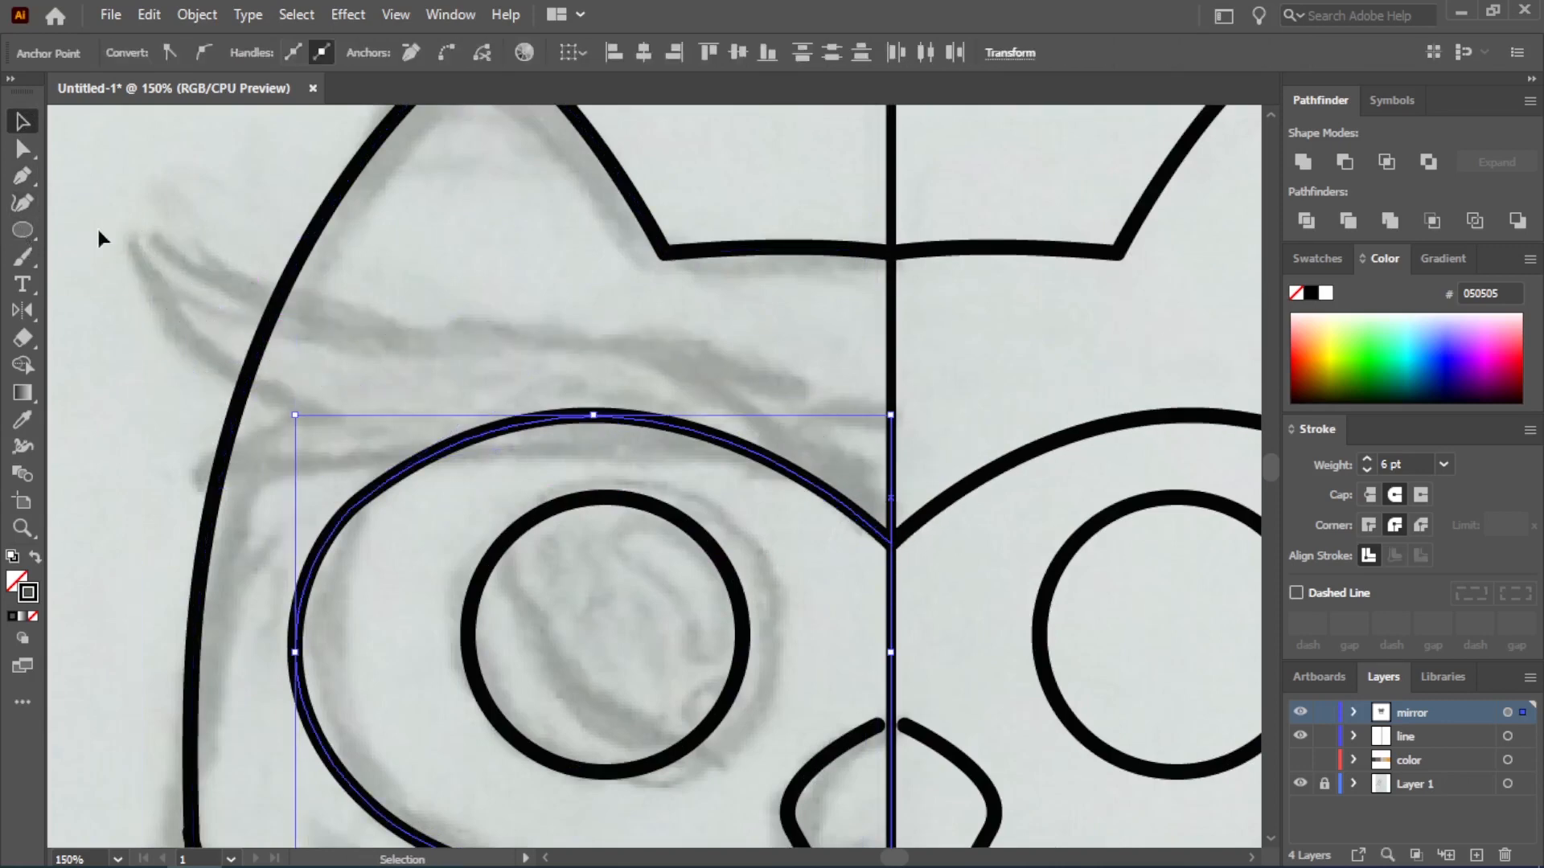
Trace the eyebrow's upper edge with the Pen tool from just beside the center line out to the sketched tip
{"action": "left_click", "coordinate": [98, 236]}
{"action": "left_click", "coordinate": [22, 175]}
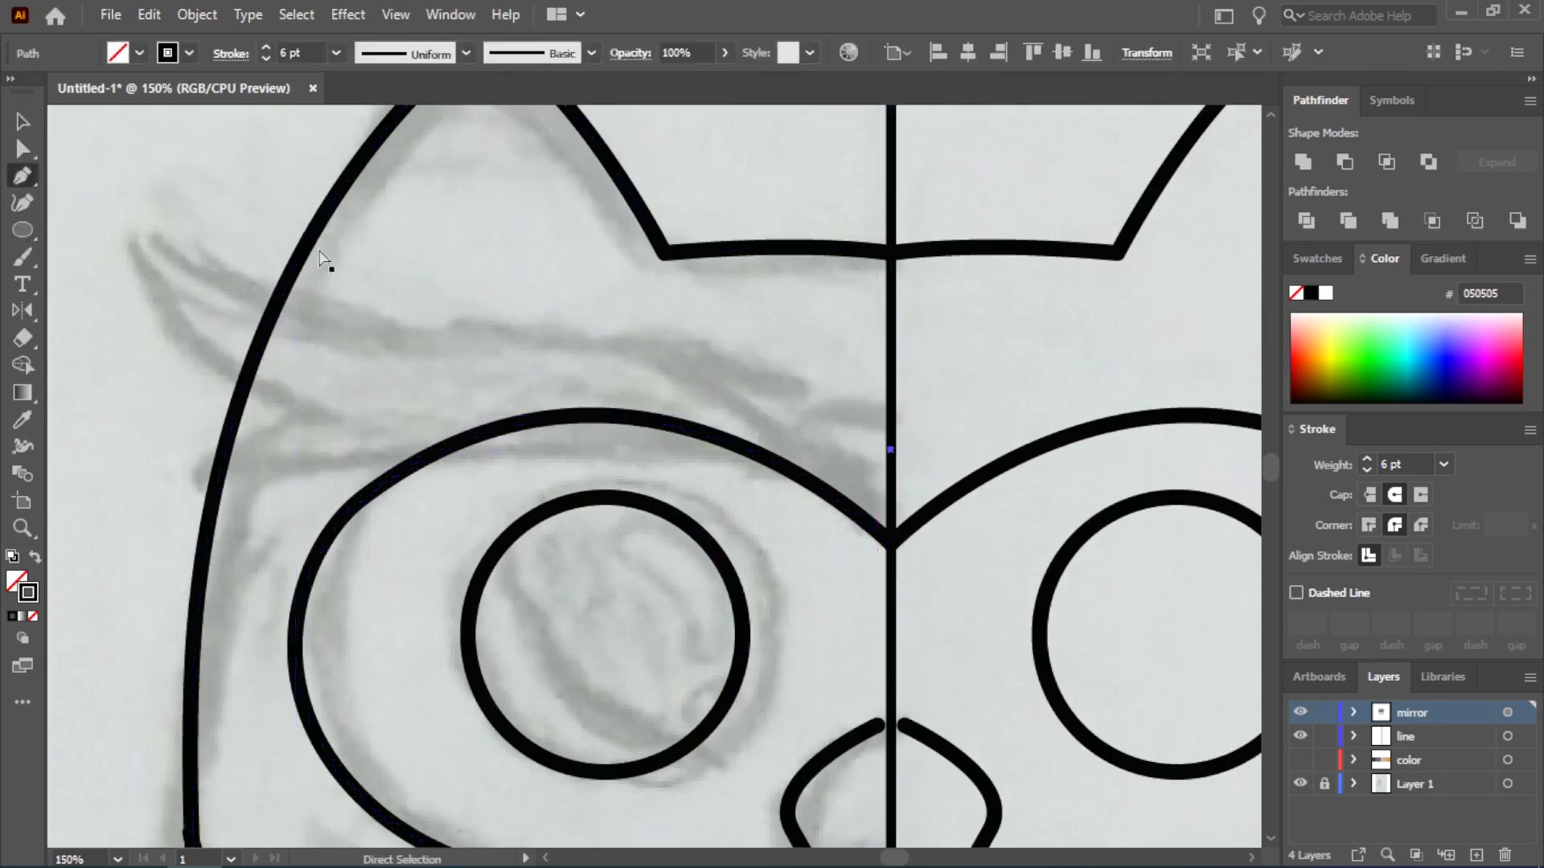
{"action": "left_click", "coordinate": [858, 435]}
{"action": "left_click_drag", "start_coordinate": [462, 336], "coordinate": [231, 333]}
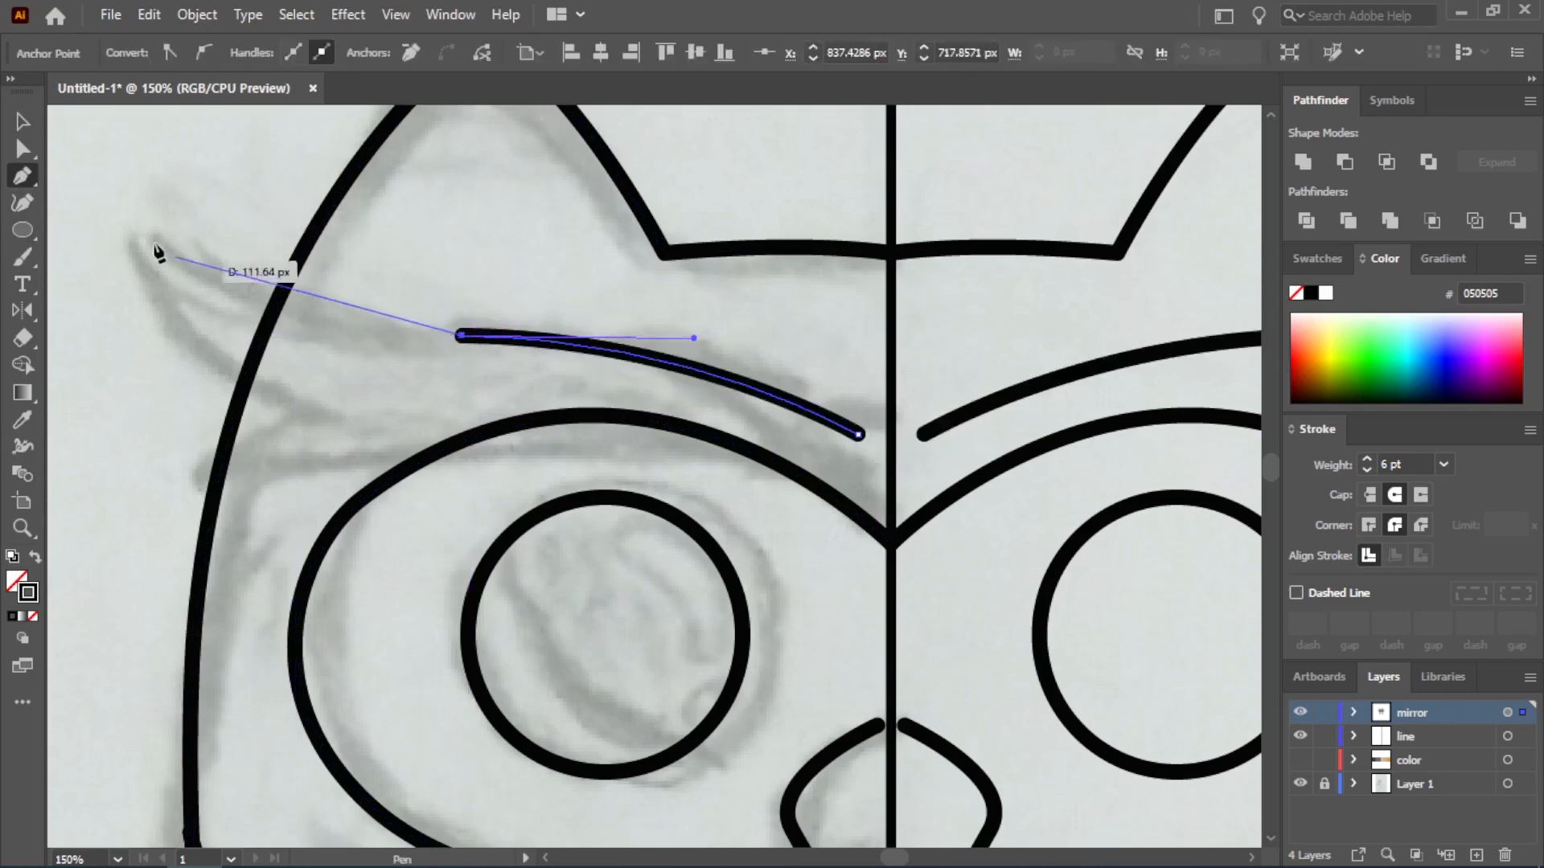
{"action": "mouse_move", "coordinate": [131, 236]}
{"action": "left_mouse_down"}
{"action": "mouse_move", "coordinate": [59, 144]}
{"action": "mouse_move", "coordinate": [345, 132]}
{"action": "left_mouse_up"}
{"action": "left_click", "coordinate": [454, 236]}
Trace the eyebrow's outer feather notch and lower edge, closing the path at its inner end
{"action": "left_click_drag", "start_coordinate": [627, 406], "coordinate": [747, 438]}
{"action": "left_click", "coordinate": [627, 407]}
{"action": "left_click_drag", "start_coordinate": [522, 406], "coordinate": [469, 365]}
{"action": "left_click", "coordinate": [521, 406]}
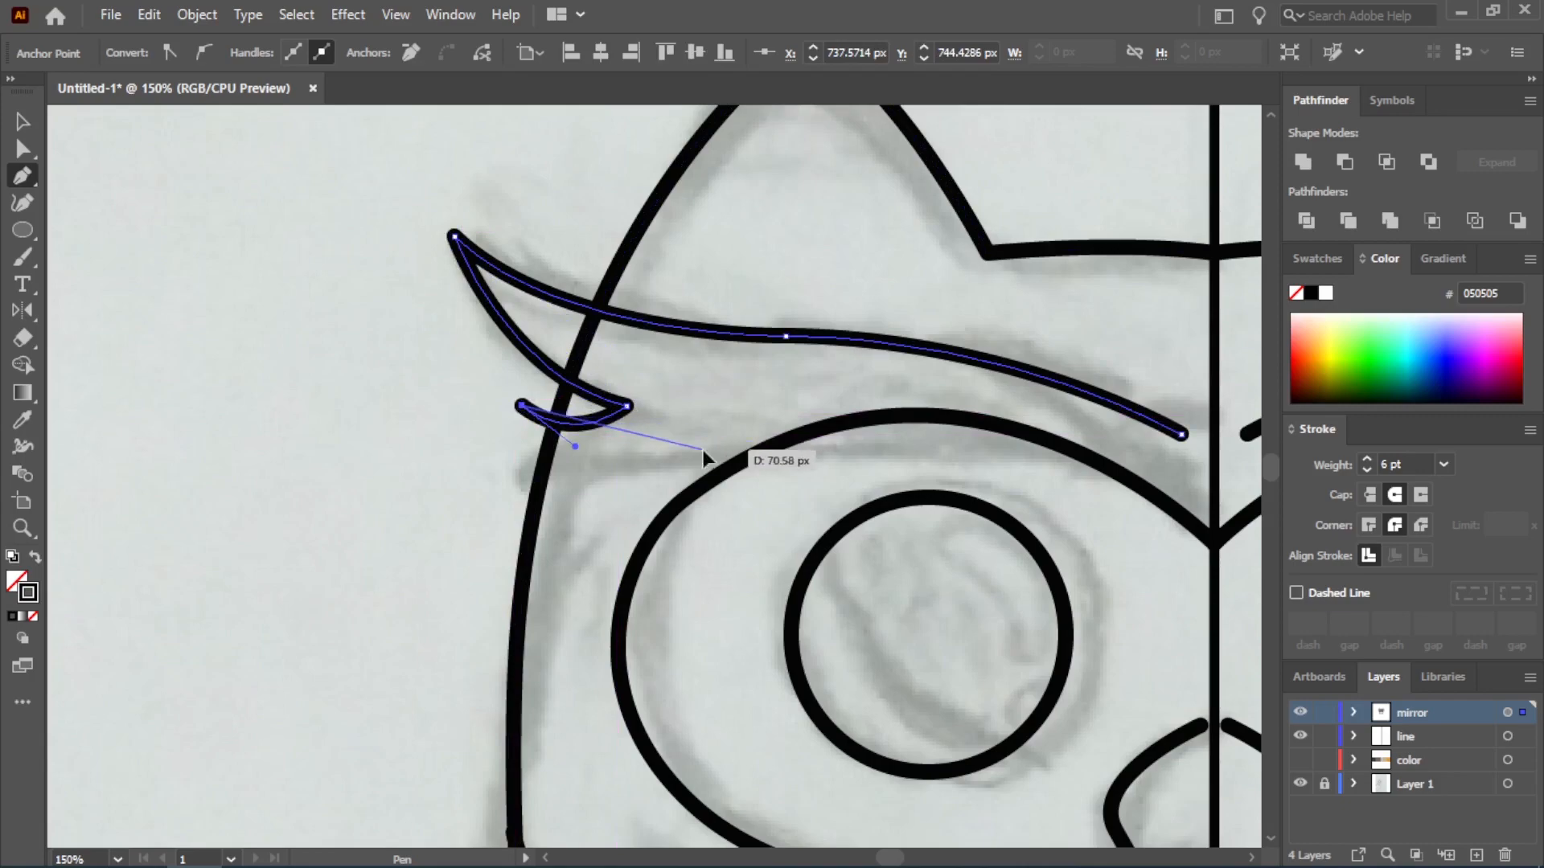
{"action": "left_click_drag", "start_coordinate": [704, 451], "coordinate": [879, 389]}
{"action": "left_click", "coordinate": [704, 451]}
{"action": "left_click_drag", "start_coordinate": [1181, 434], "coordinate": [990, 529]}
{"action": "scroll", "coordinate": [793, 504], "scroll_direction": "down", "scroll_amount": 1}
Convert the eyebrow's lower-edge anchor to a smooth point and adjust the lower edge's handles with Direct Selection
{"action": "left_click", "coordinate": [22, 148]}
{"action": "scroll", "coordinate": [286, 439], "scroll_direction": "up", "scroll_amount": 1}
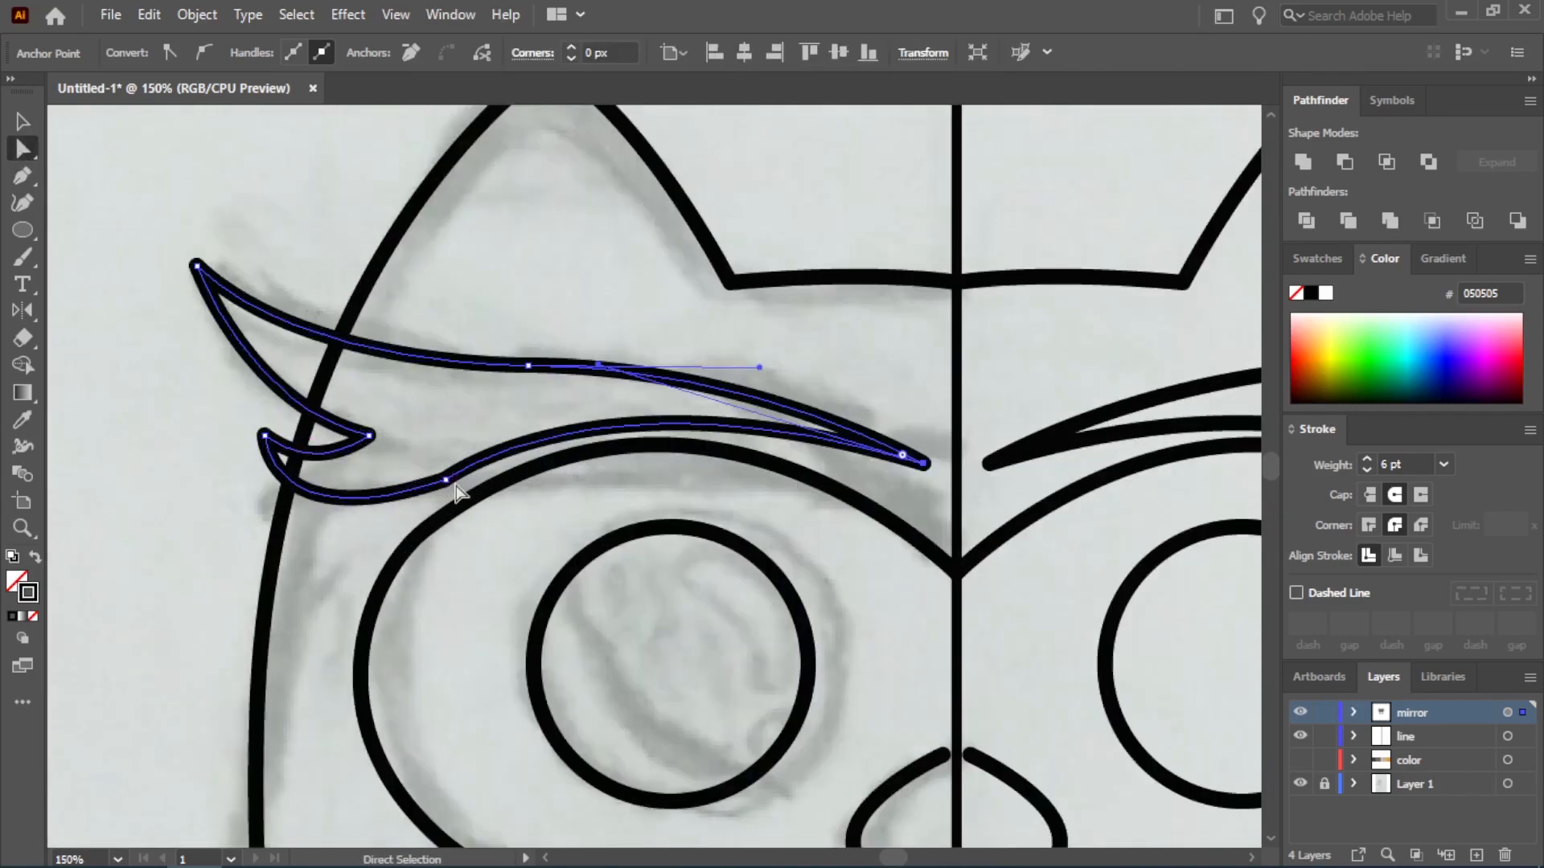
{"action": "left_click", "coordinate": [444, 480]}
{"action": "left_click", "coordinate": [202, 53]}
{"action": "left_click_drag", "start_coordinate": [281, 568], "coordinate": [337, 501]}
{"action": "left_click_drag", "start_coordinate": [599, 365], "coordinate": [703, 411]}
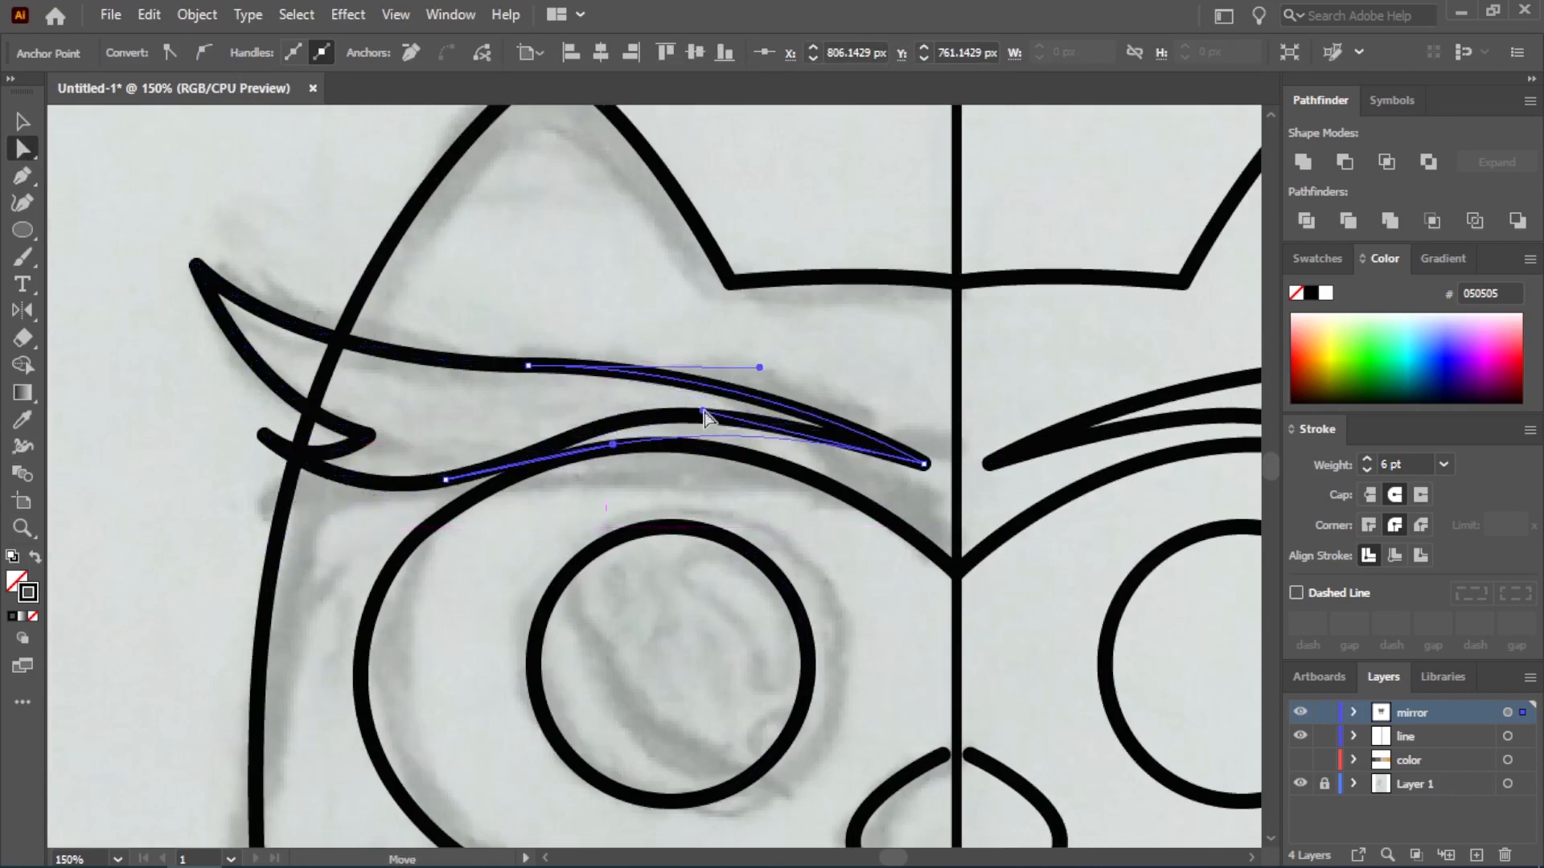
{"action": "left_click_drag", "start_coordinate": [613, 444], "coordinate": [560, 411]}
Lower the eyebrow's inner tip toward the eye outline and extend the upper handle to round the top edge
{"action": "left_click", "coordinate": [924, 465]}
{"action": "left_click_drag", "start_coordinate": [924, 467], "coordinate": [923, 498]}
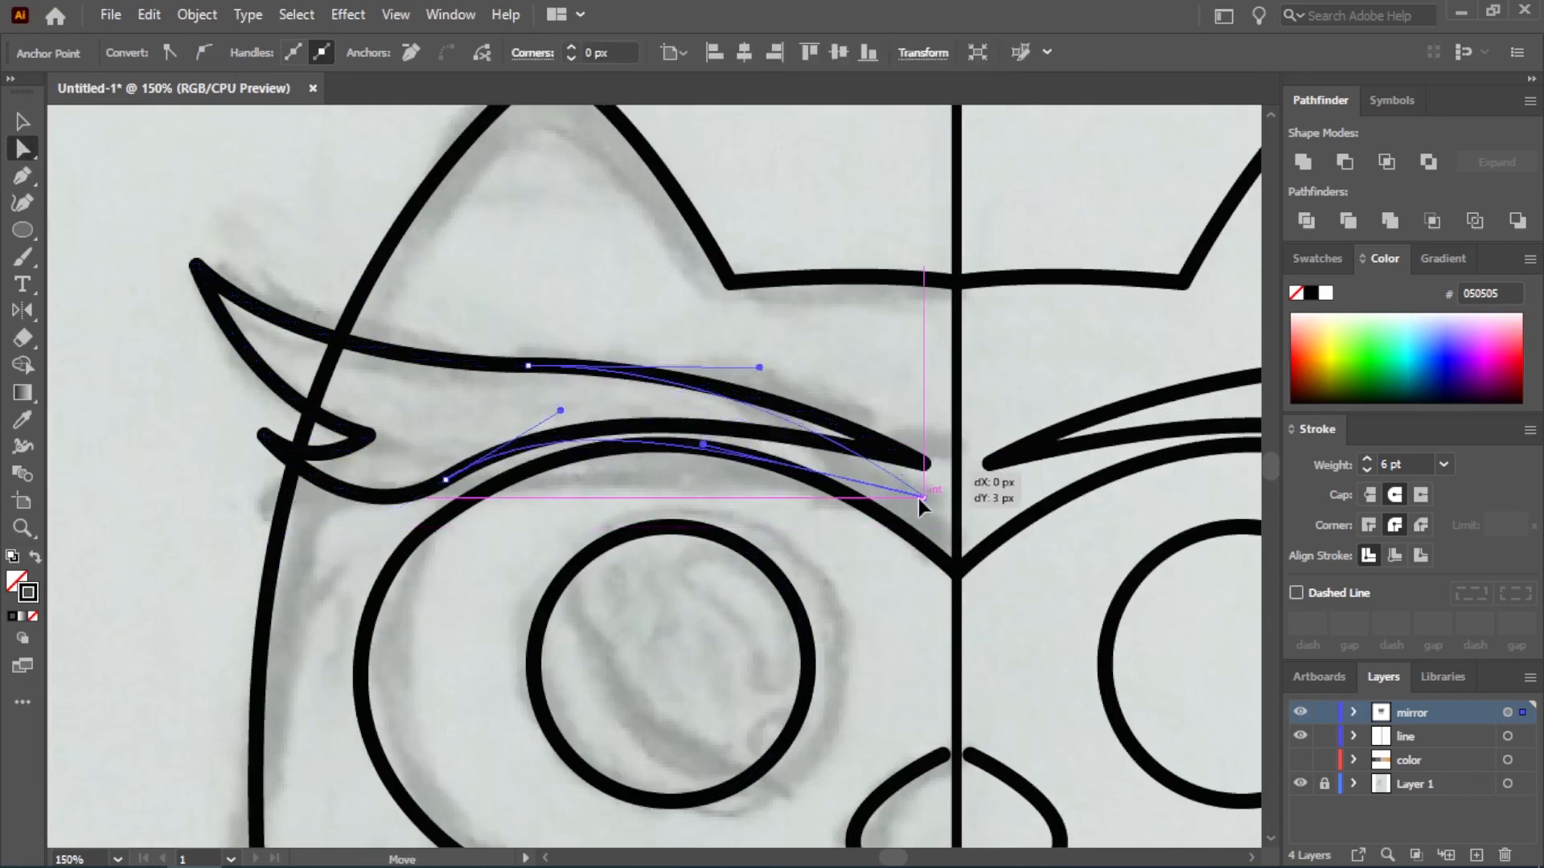
{"action": "left_click_drag", "start_coordinate": [705, 445], "coordinate": [831, 363]}
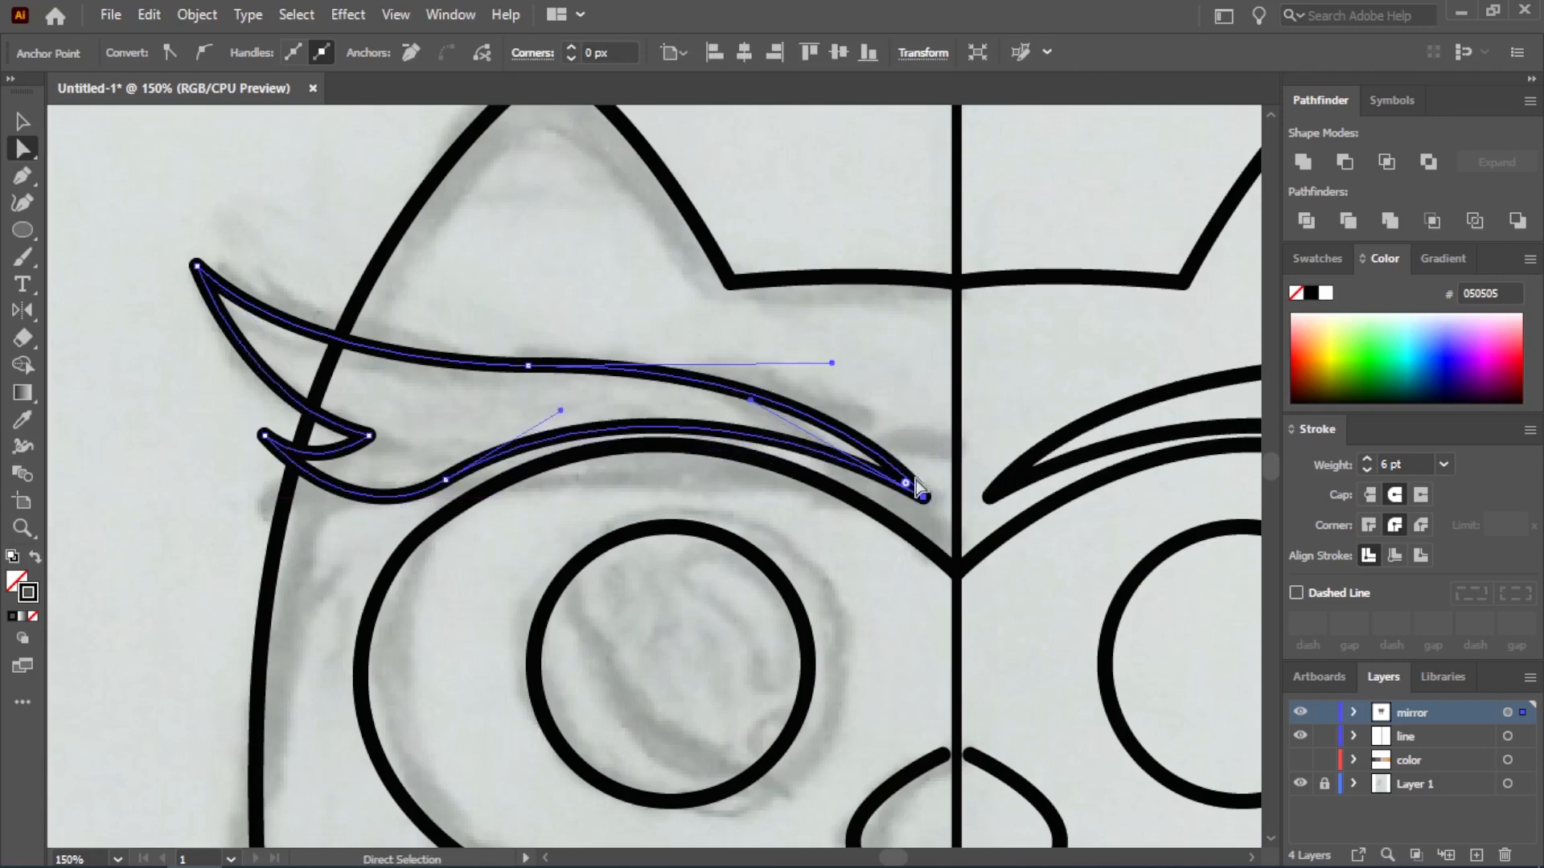
{"action": "left_click_drag", "start_coordinate": [923, 497], "coordinate": [923, 517]}
{"action": "left_click_drag", "start_coordinate": [832, 362], "coordinate": [878, 345]}
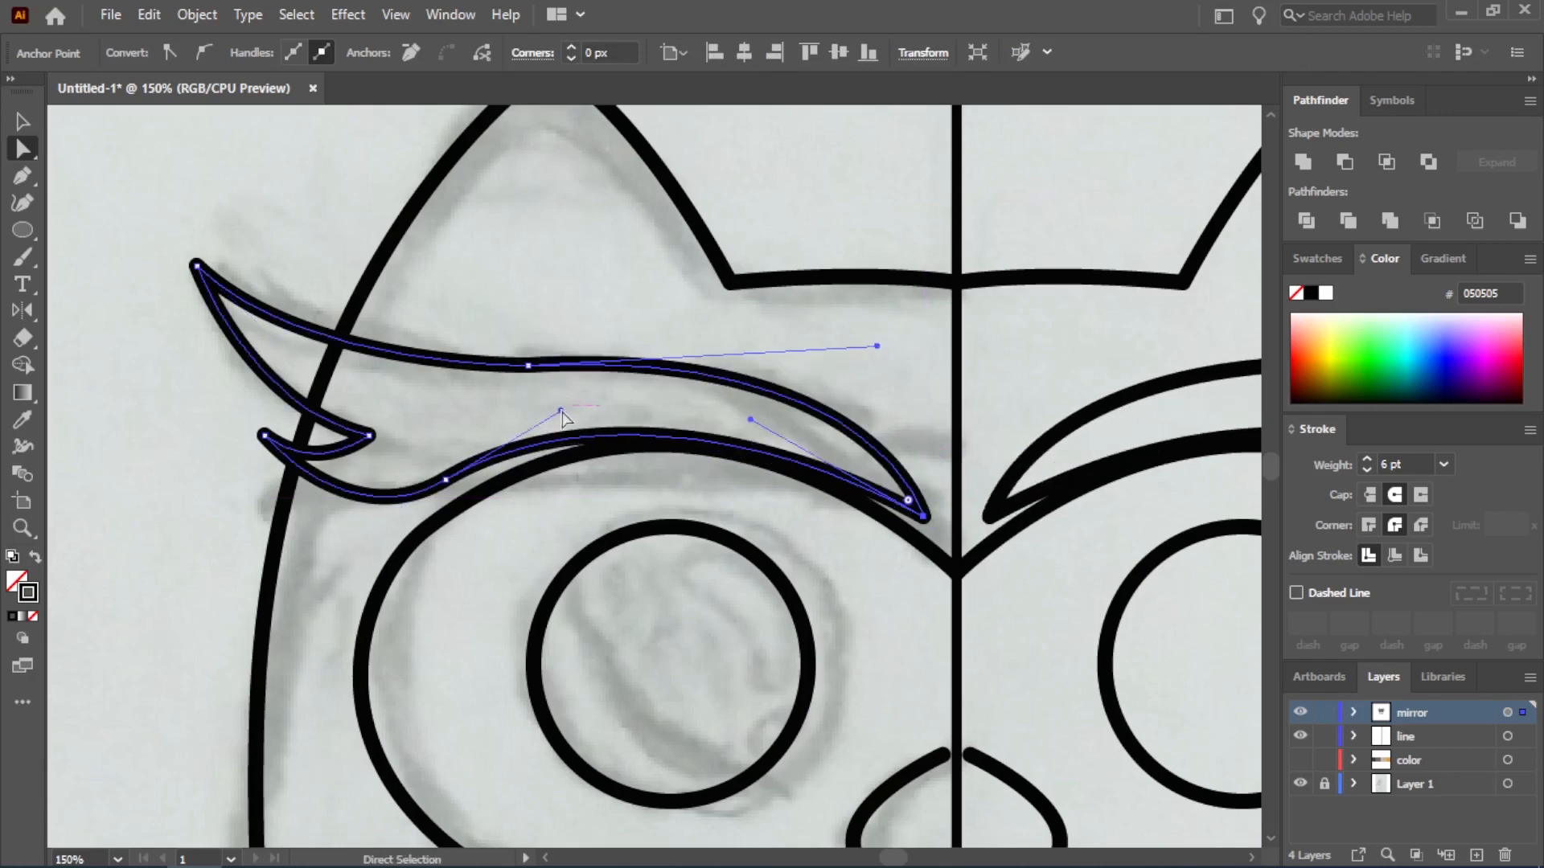
Reshape the eyebrow's lower edge with its handles, shift its lower anchor slightly outward, and deselect the path
{"action": "left_click_drag", "start_coordinate": [560, 411], "coordinate": [672, 384]}
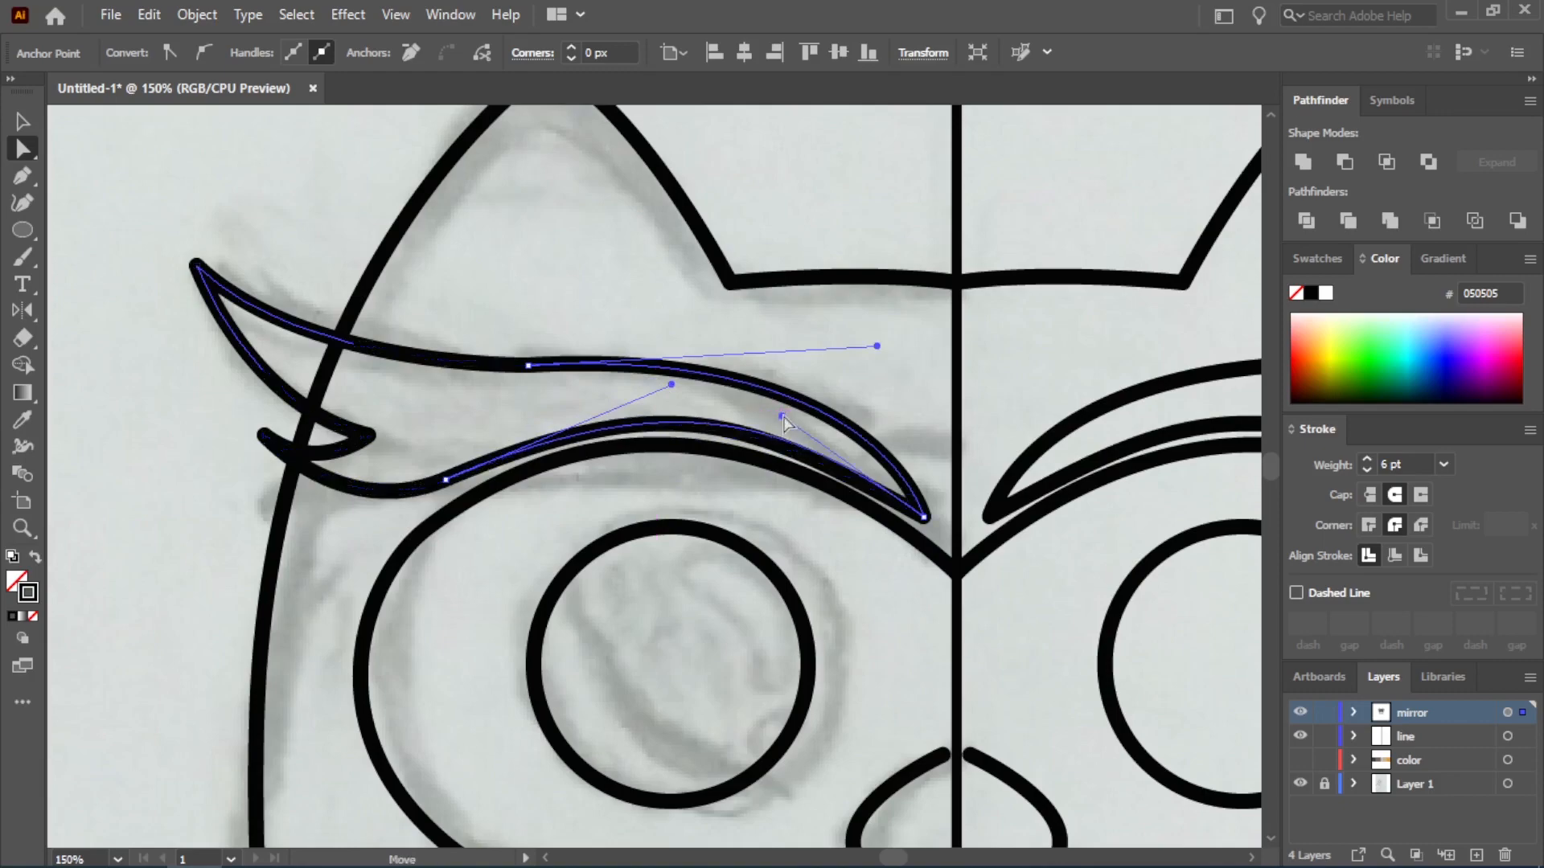
{"action": "left_click_drag", "start_coordinate": [445, 480], "coordinate": [430, 480]}
{"action": "key", "text": "v"}
{"action": "left_click", "coordinate": [161, 364]}
{"action": "scroll", "coordinate": [161, 364], "scroll_direction": "down", "scroll_amount": 2}
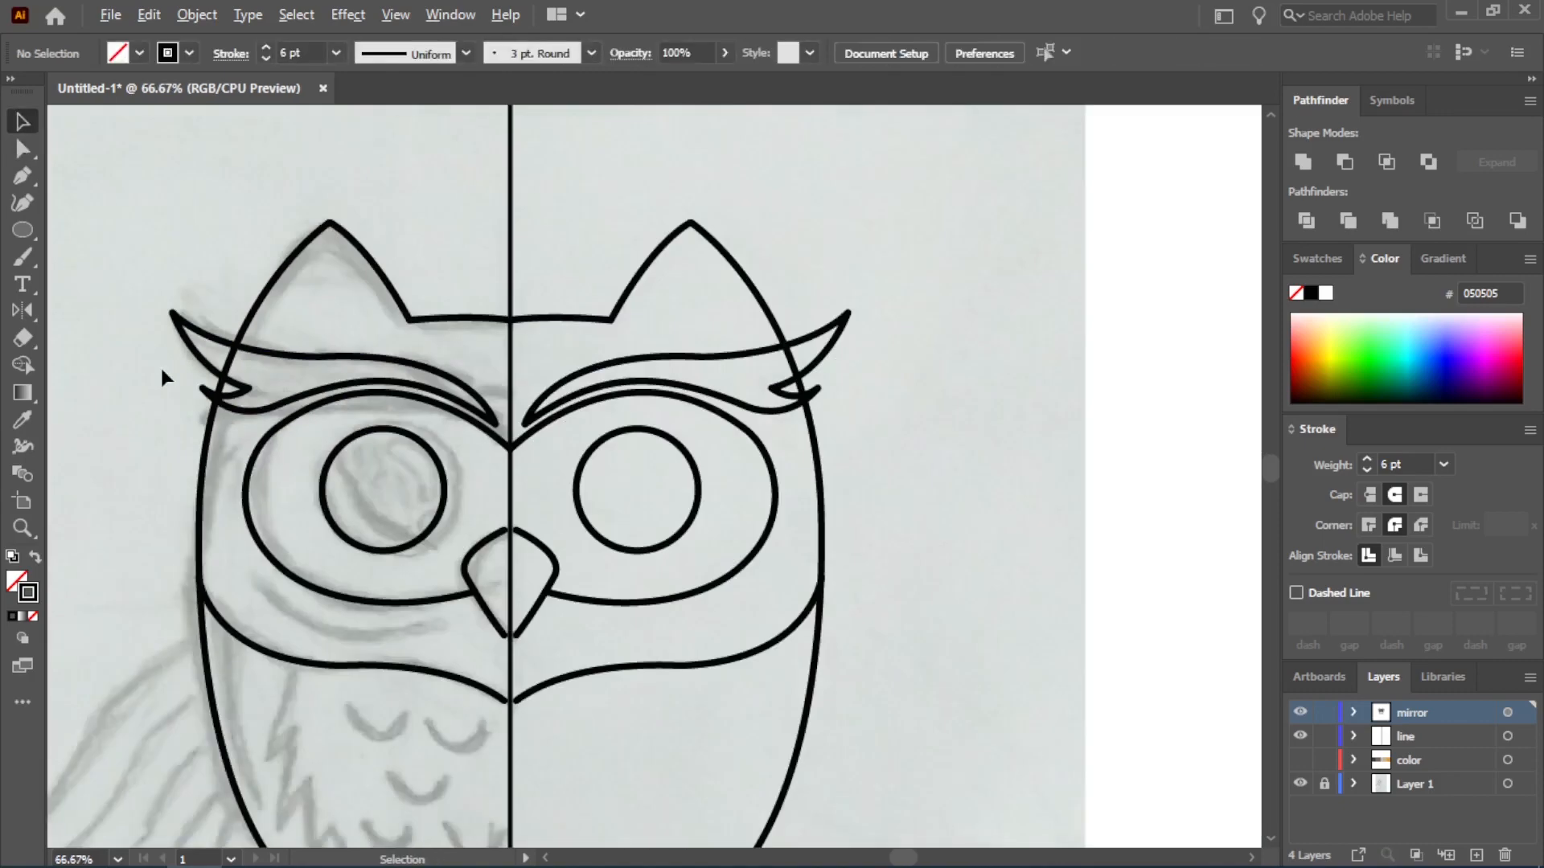
Move the beak outline's open ends onto the center line with Direct Selection so the mirrored halves meet
{"action": "scroll", "coordinate": [515, 422], "scroll_direction": "down", "scroll_amount": 2}
{"action": "scroll", "coordinate": [422, 502], "scroll_direction": "up", "scroll_amount": 1}
{"action": "scroll", "coordinate": [543, 539], "scroll_direction": "up", "scroll_amount": 3}
{"action": "left_click", "coordinate": [595, 319]}
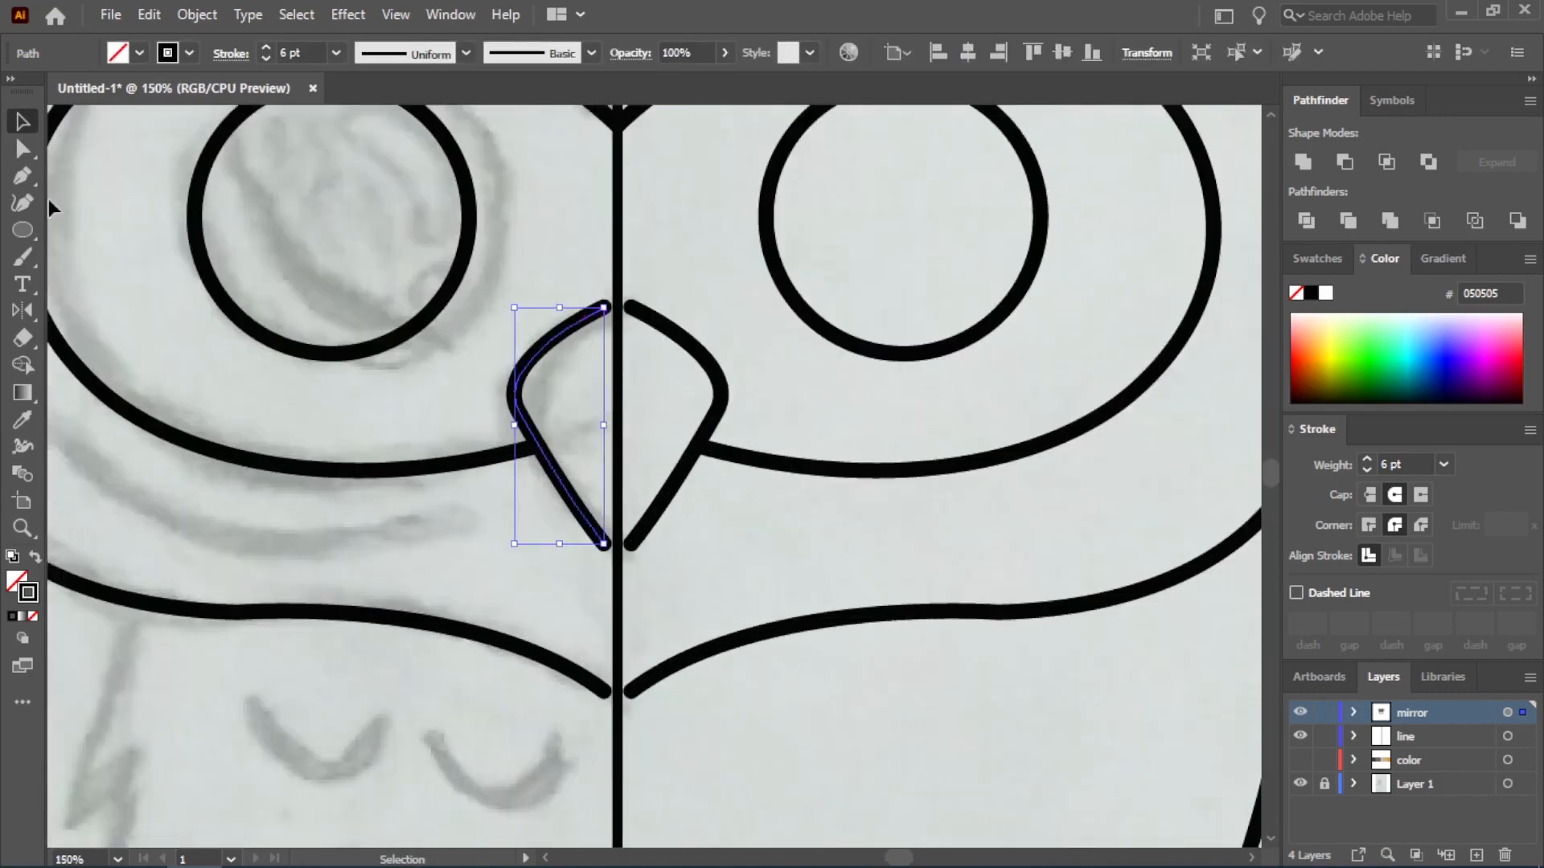
{"action": "key", "text": "a"}
{"action": "scroll", "coordinate": [599, 328], "scroll_direction": "up", "scroll_amount": 1}
{"action": "left_click_drag", "start_coordinate": [608, 299], "coordinate": [626, 298]}
{"action": "scroll", "coordinate": [650, 633], "scroll_direction": "down", "scroll_amount": 2}
{"action": "key", "text": "v"}
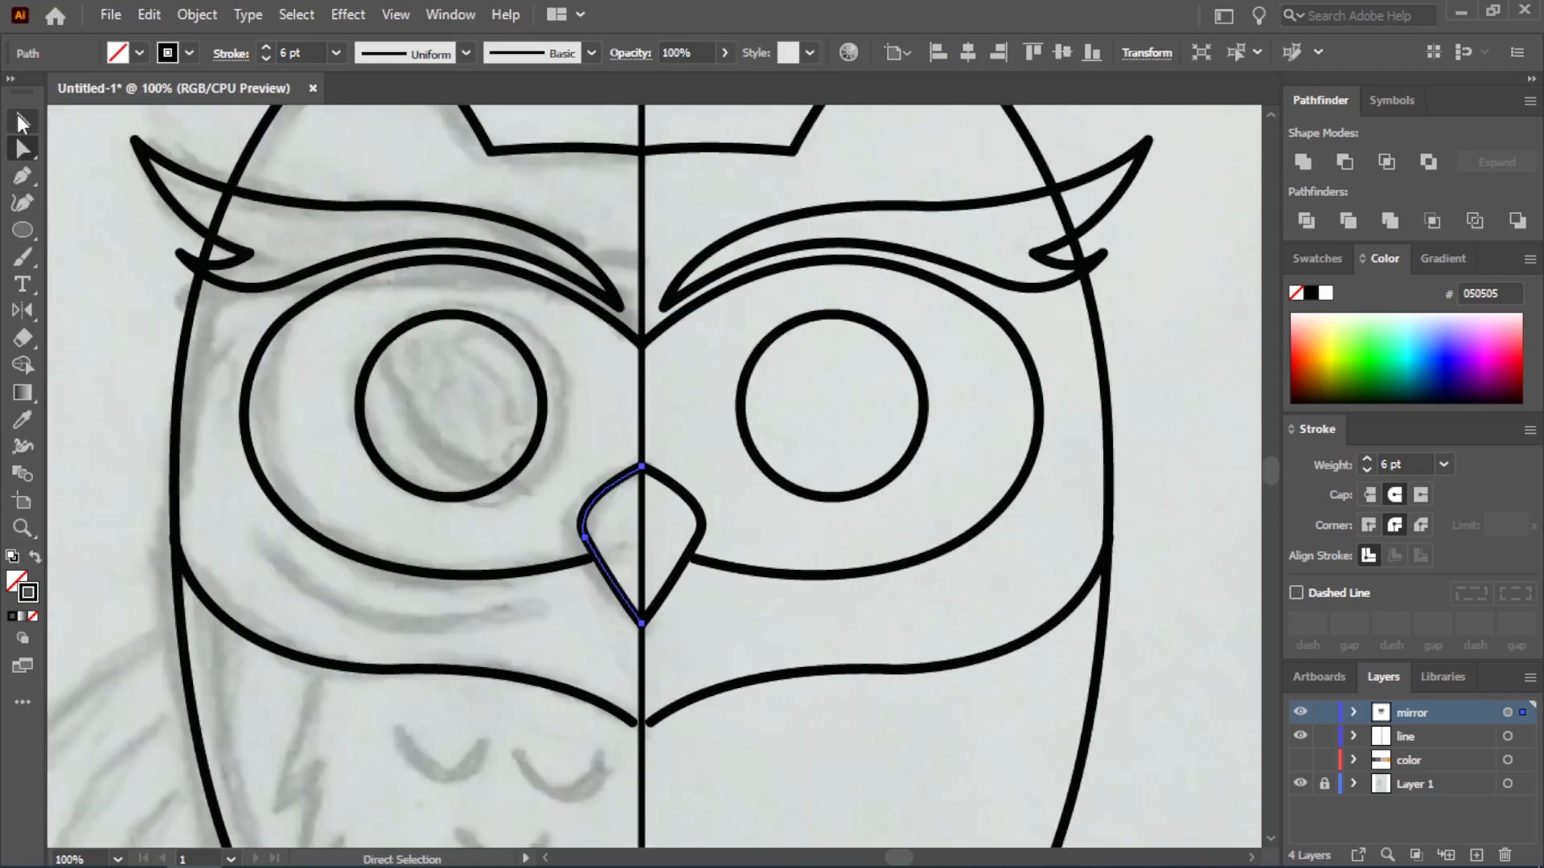
Move the eye outline's lower end slightly inward onto the beak edge
{"action": "left_click", "coordinate": [529, 599]}
{"action": "scroll", "coordinate": [527, 575], "scroll_direction": "up", "scroll_amount": 1}
{"action": "scroll", "coordinate": [610, 604], "scroll_direction": "up", "scroll_amount": 2}
{"action": "left_click", "coordinate": [605, 508]}
{"action": "key", "text": "a"}
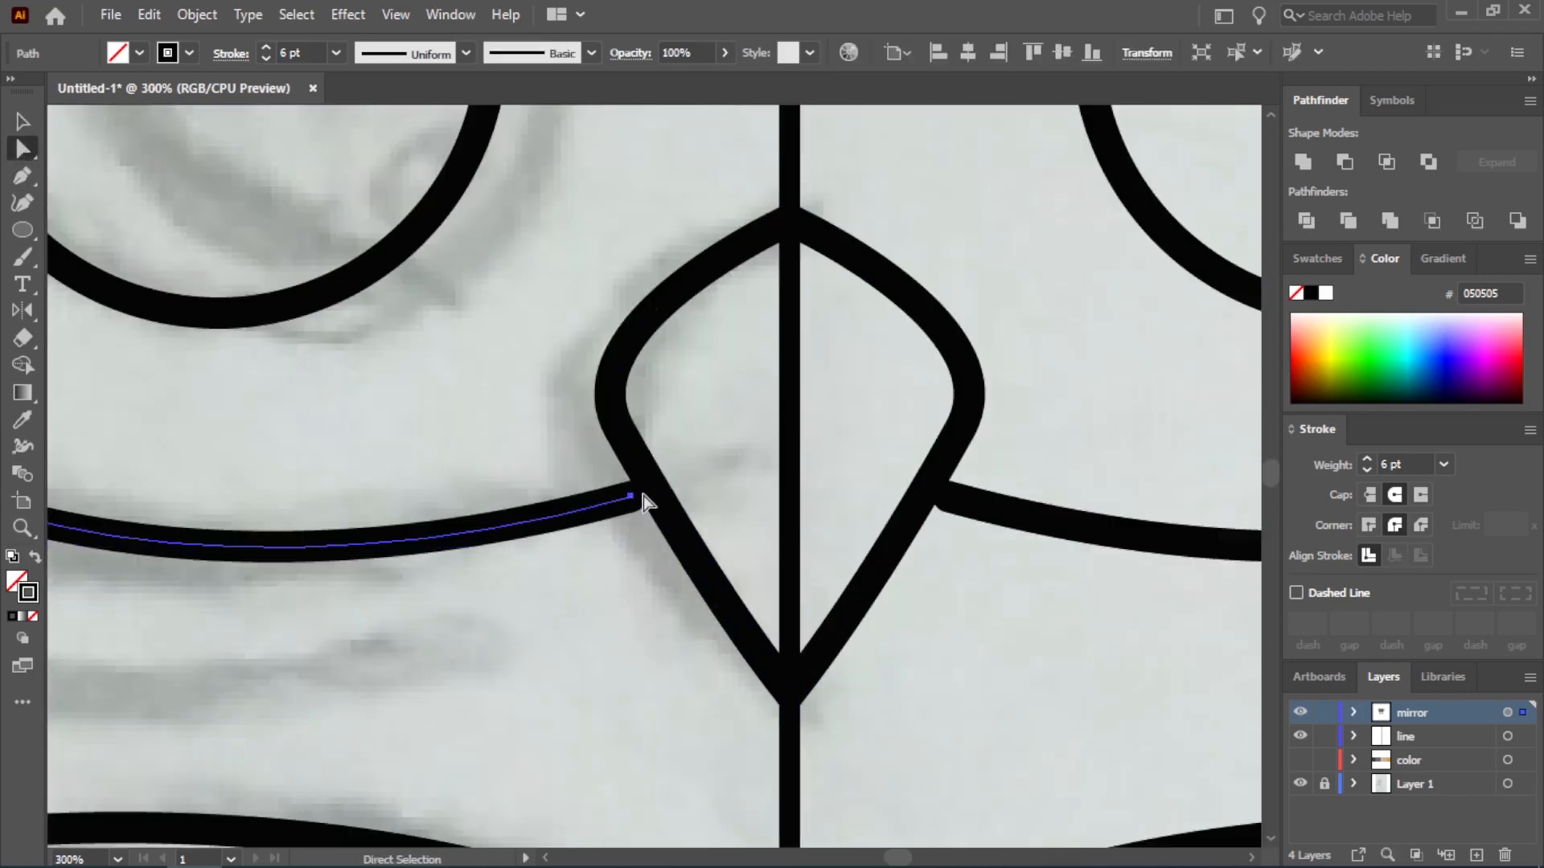
{"action": "left_click_drag", "start_coordinate": [641, 499], "coordinate": [655, 496]}
{"action": "scroll", "coordinate": [632, 611], "scroll_direction": "down", "scroll_amount": 3}
{"action": "scroll", "coordinate": [631, 611], "scroll_direction": "down", "scroll_amount": 2}
{"action": "key", "text": "v"}
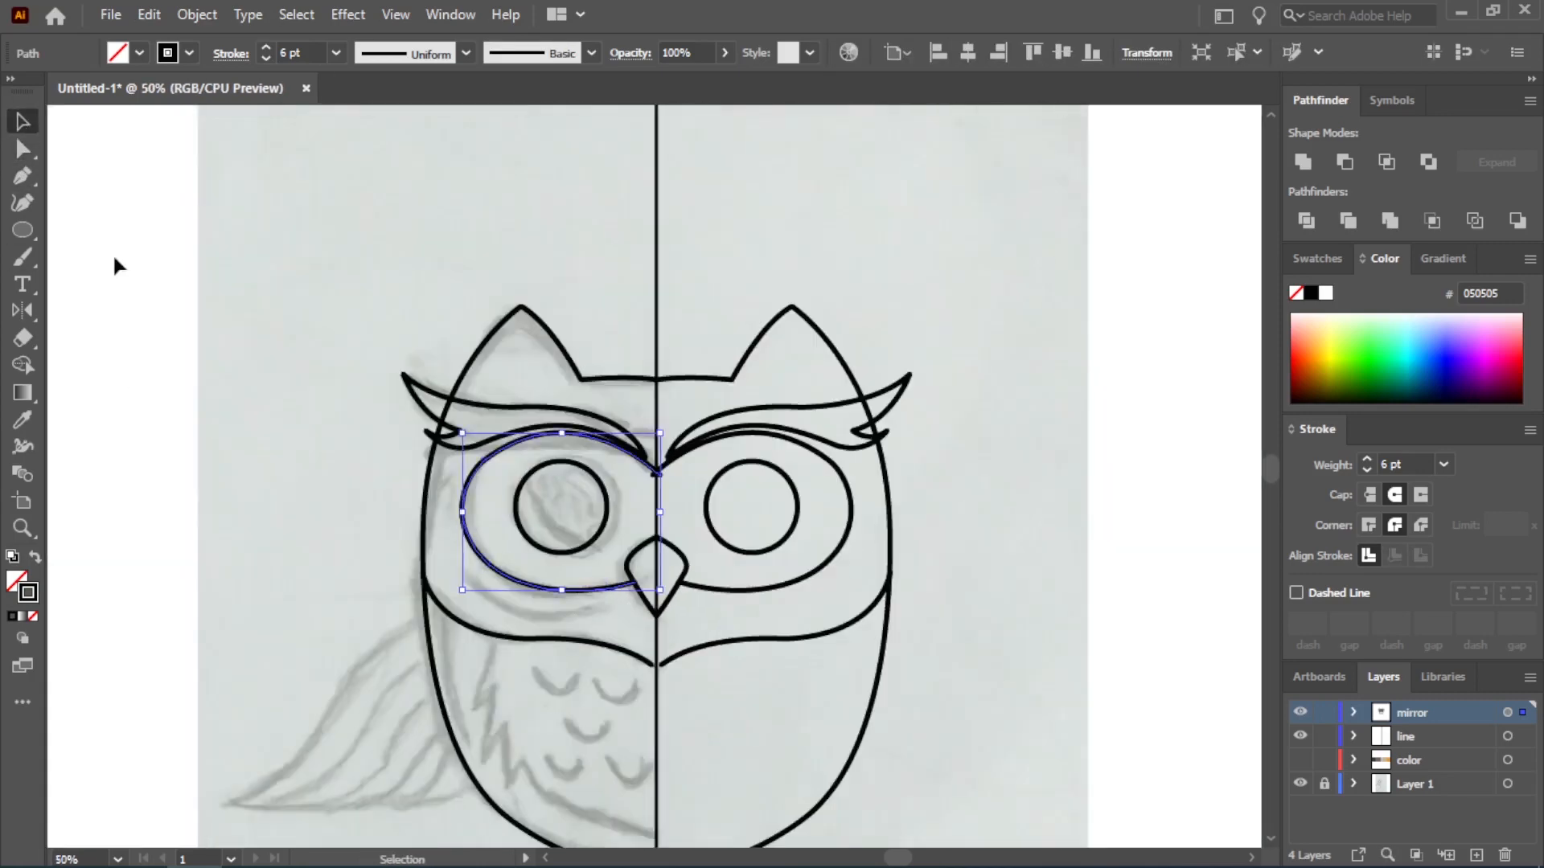
Trace the first two chest feather points with the Pen tool, starting on the lower edge of the face
{"action": "left_click", "coordinate": [547, 728]}
{"action": "scroll", "coordinate": [517, 675], "scroll_direction": "up", "scroll_amount": 2}
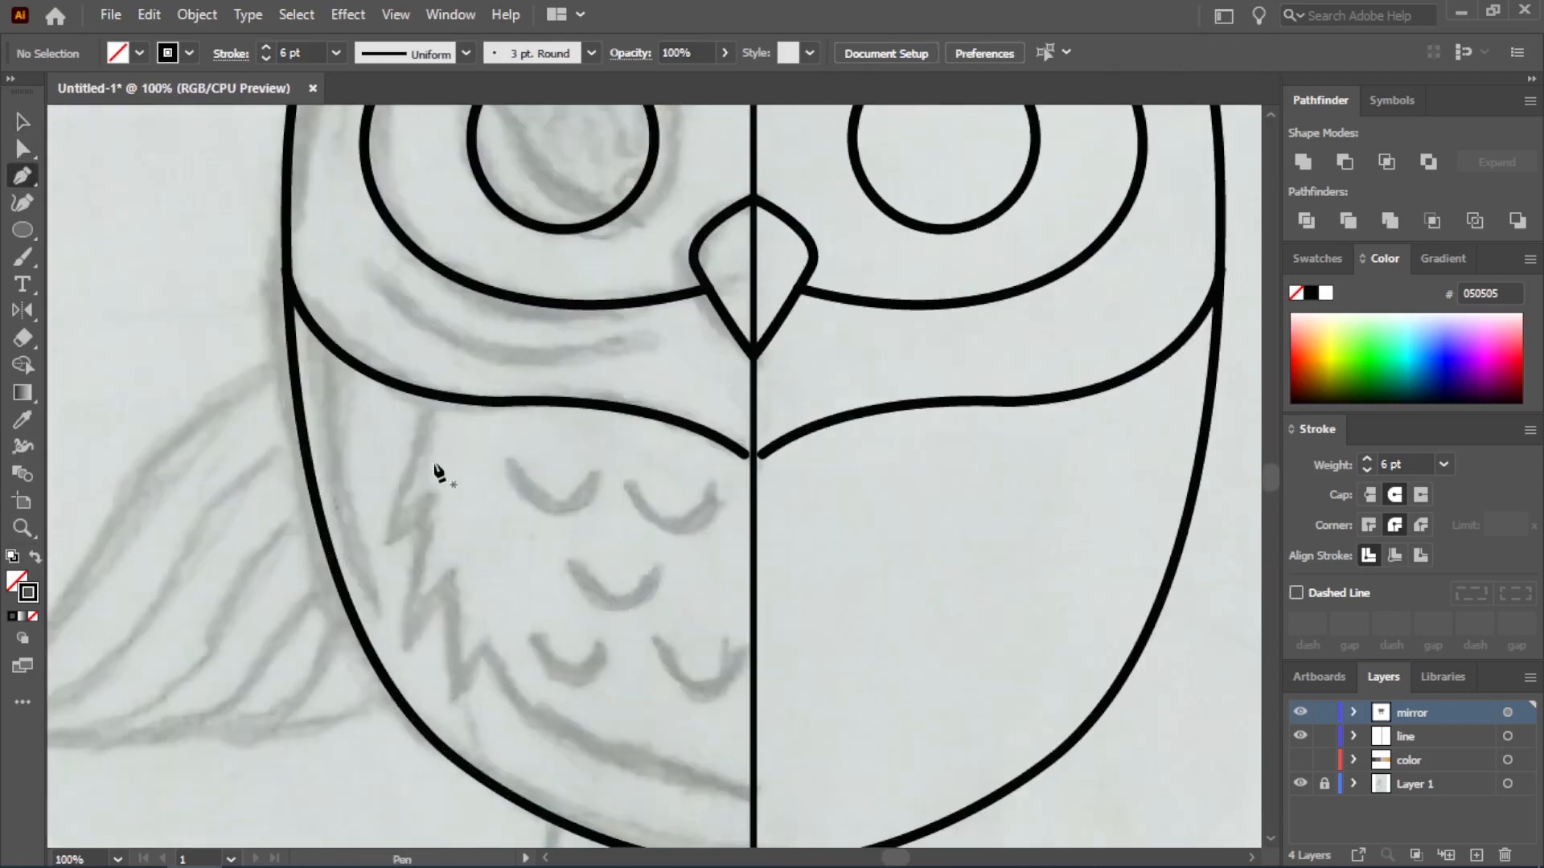
{"action": "left_click", "coordinate": [430, 395]}
{"action": "left_click_drag", "start_coordinate": [411, 639], "coordinate": [399, 639]}
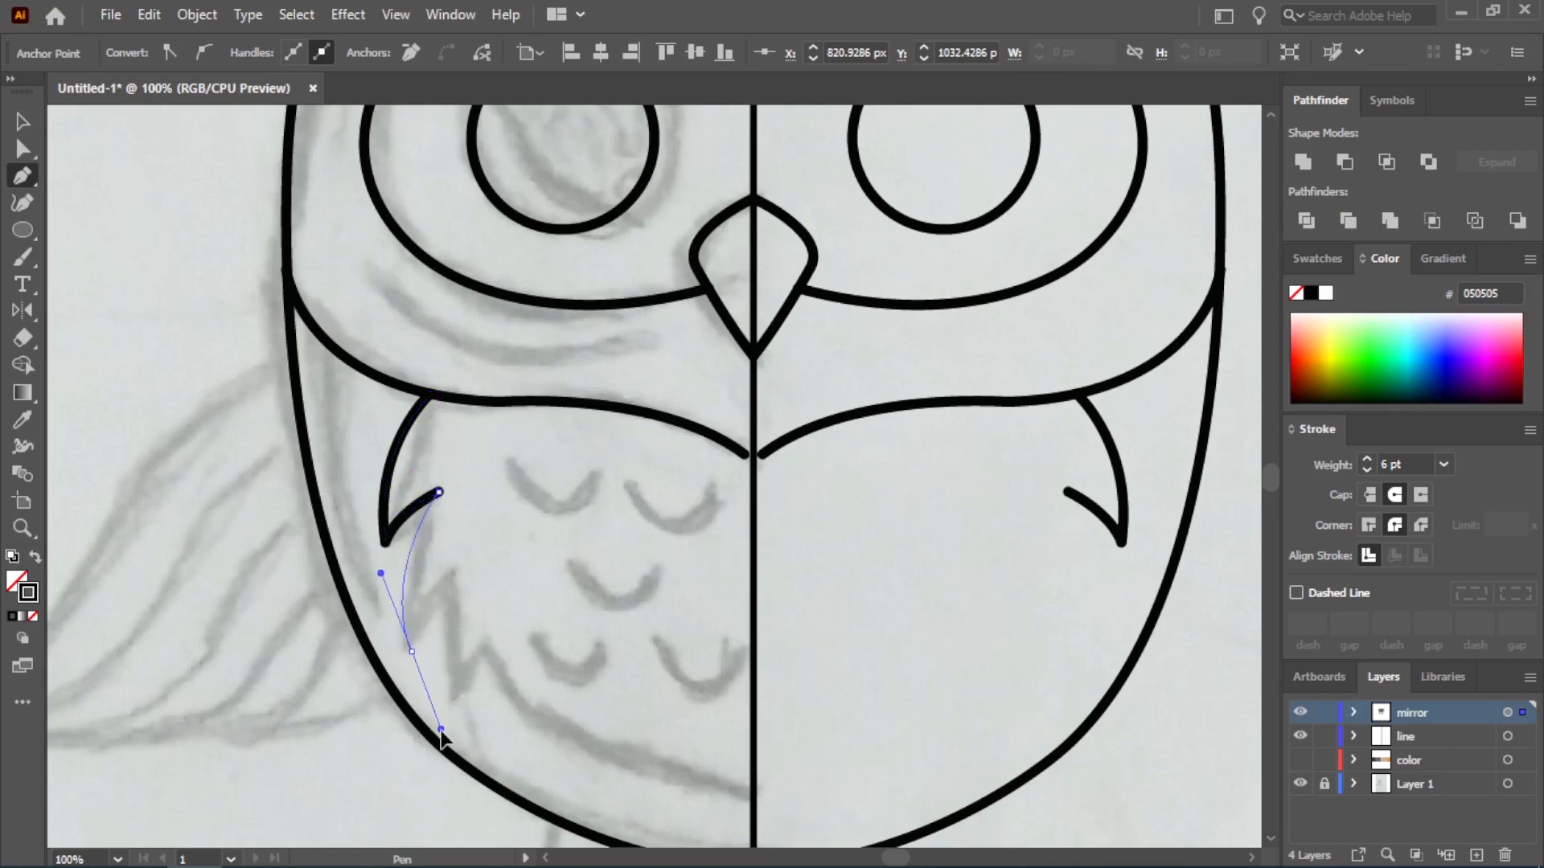
{"action": "left_click_drag", "start_coordinate": [440, 729], "coordinate": [440, 730]}
{"action": "left_click", "coordinate": [411, 651]}
{"action": "left_click_drag", "start_coordinate": [502, 530], "coordinate": [503, 529]}
{"action": "left_click", "coordinate": [458, 559]}
Continue the chest path with a third feather point and the lower belly curve down to the center line
{"action": "left_click_drag", "start_coordinate": [458, 698], "coordinate": [501, 741]}
{"action": "left_click_drag", "start_coordinate": [524, 596], "coordinate": [524, 596]}
{"action": "left_click", "coordinate": [490, 612]}
{"action": "left_click_drag", "start_coordinate": [528, 719], "coordinate": [581, 759]}
{"action": "left_click", "coordinate": [529, 722]}
{"action": "left_click_drag", "start_coordinate": [753, 821], "coordinate": [836, 828]}
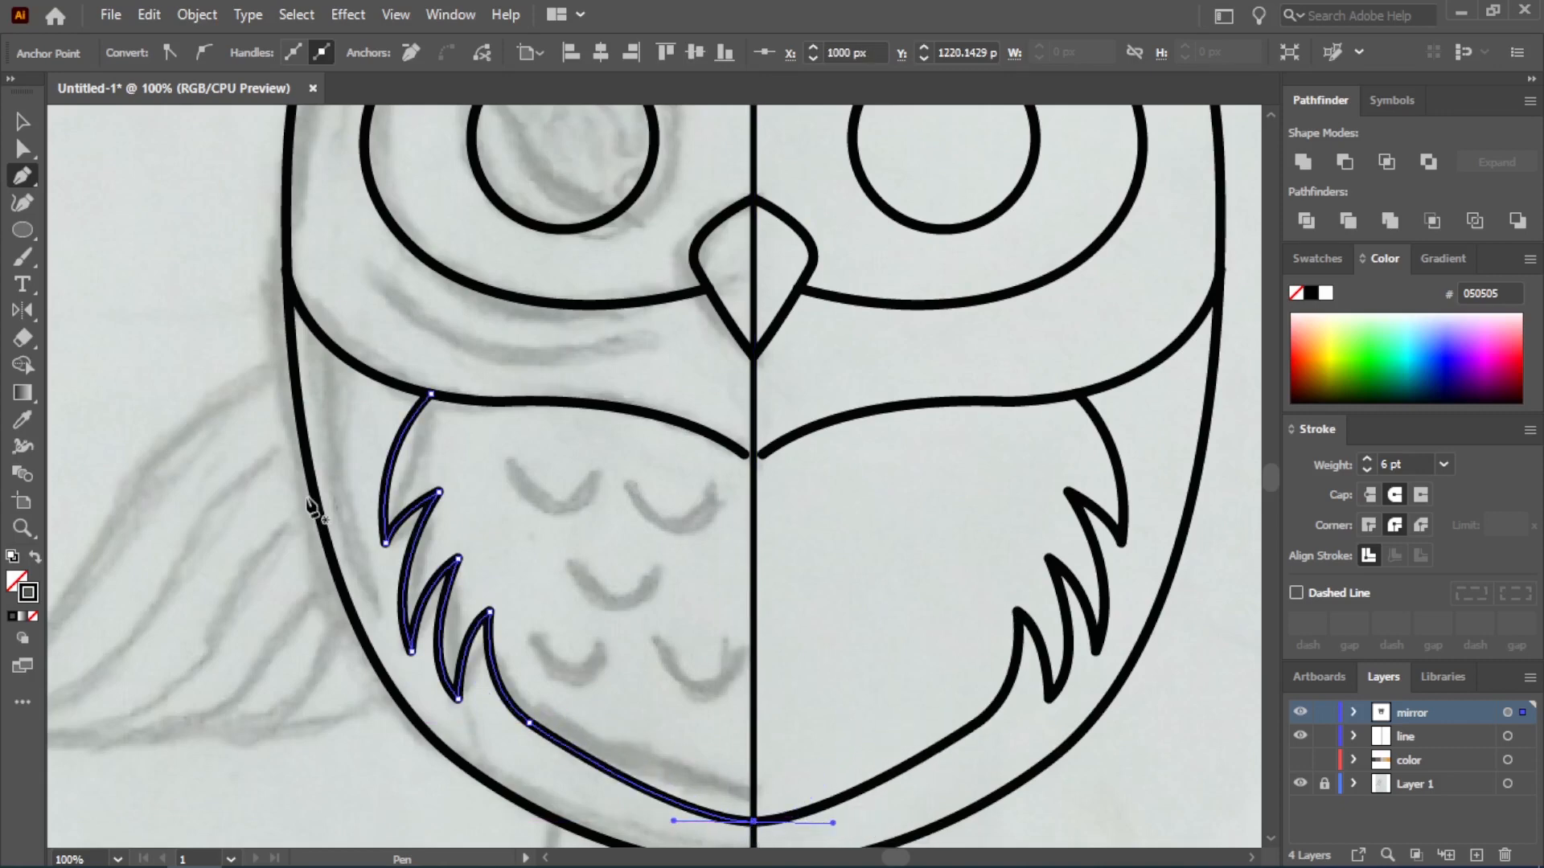
Move the inner end of the face's lower edge onto the center line with Direct Selection
{"action": "left_click", "coordinate": [746, 455]}
{"action": "scroll", "coordinate": [758, 461], "scroll_direction": "up", "scroll_amount": 3}
{"action": "left_click_drag", "start_coordinate": [709, 451], "coordinate": [731, 459]}
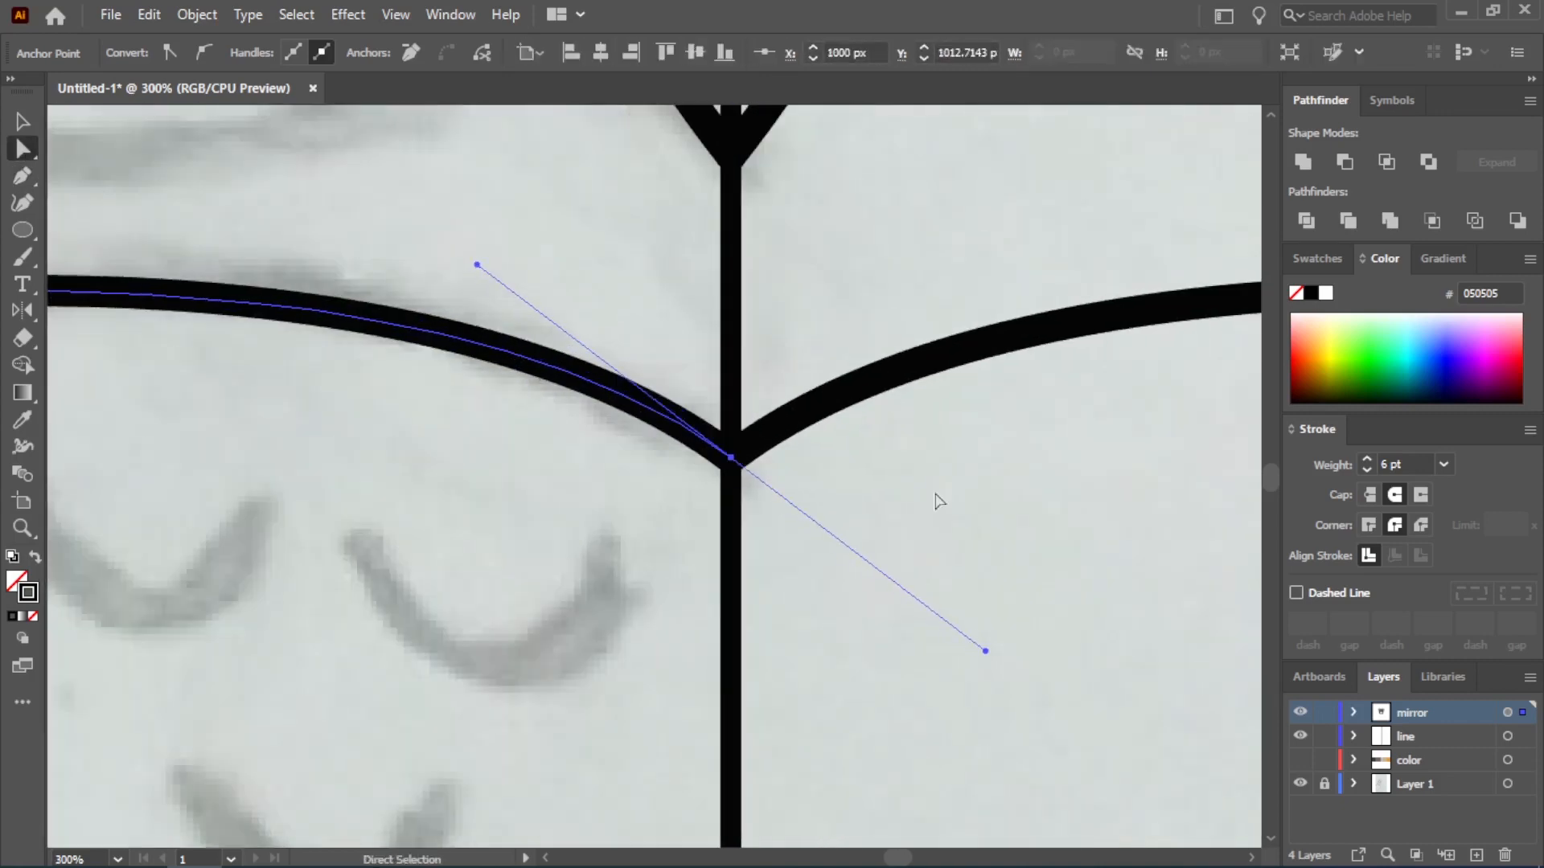
{"action": "left_click", "coordinate": [936, 504]}
Move the eye outline's upper end back onto the center line between the eyebrows
{"action": "scroll", "coordinate": [612, 696], "scroll_direction": "down", "scroll_amount": 3}
{"action": "scroll", "coordinate": [472, 746], "scroll_direction": "down", "scroll_amount": 3}
{"action": "scroll", "coordinate": [573, 543], "scroll_direction": "up", "scroll_amount": 4}
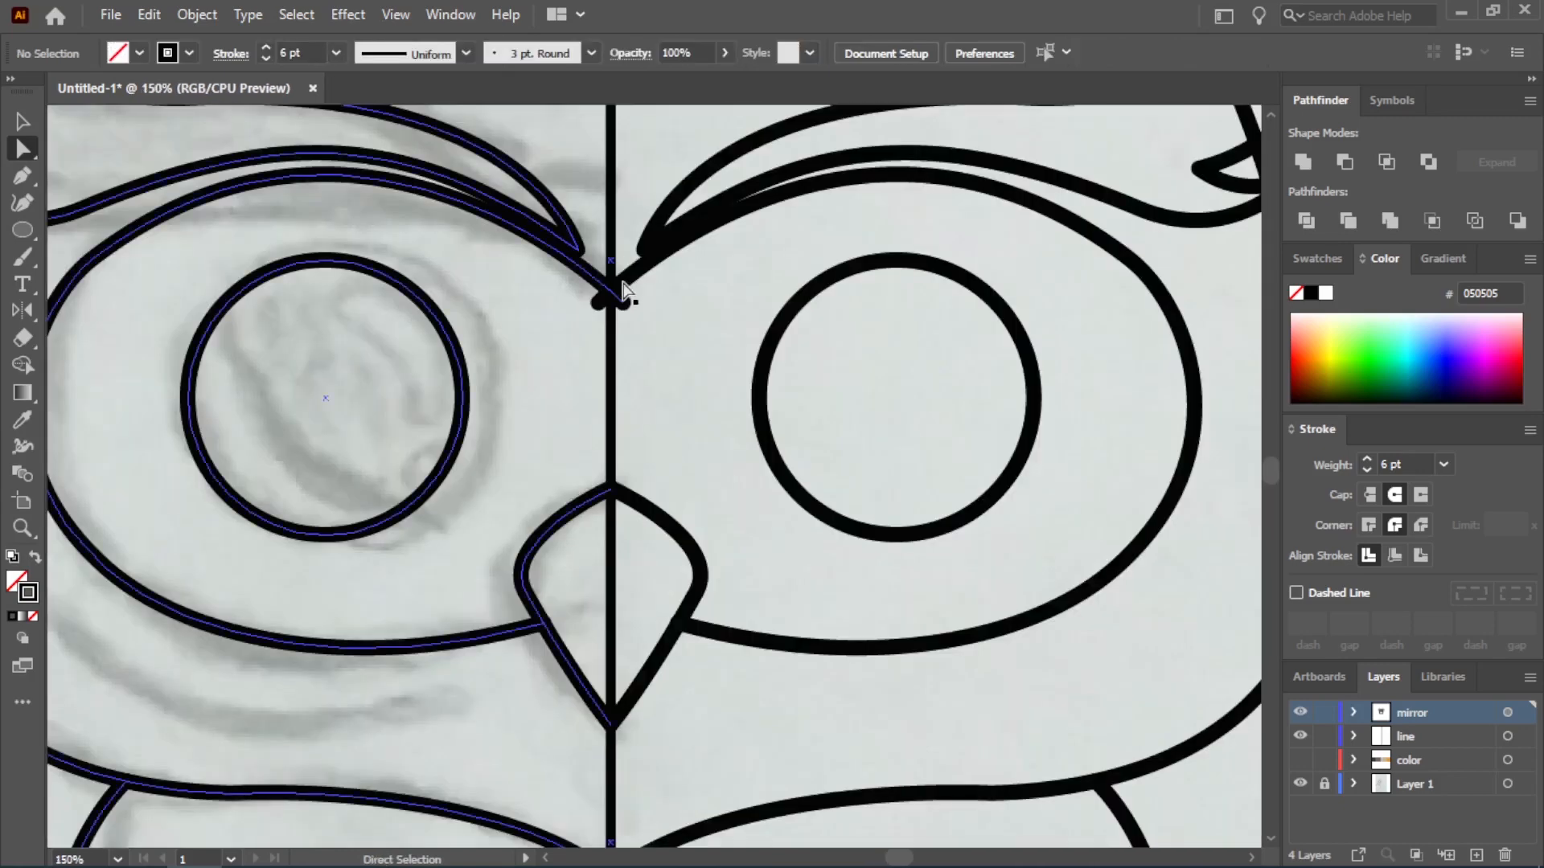
{"action": "left_click", "coordinate": [623, 303]}
{"action": "left_click_drag", "start_coordinate": [623, 303], "coordinate": [611, 301]}
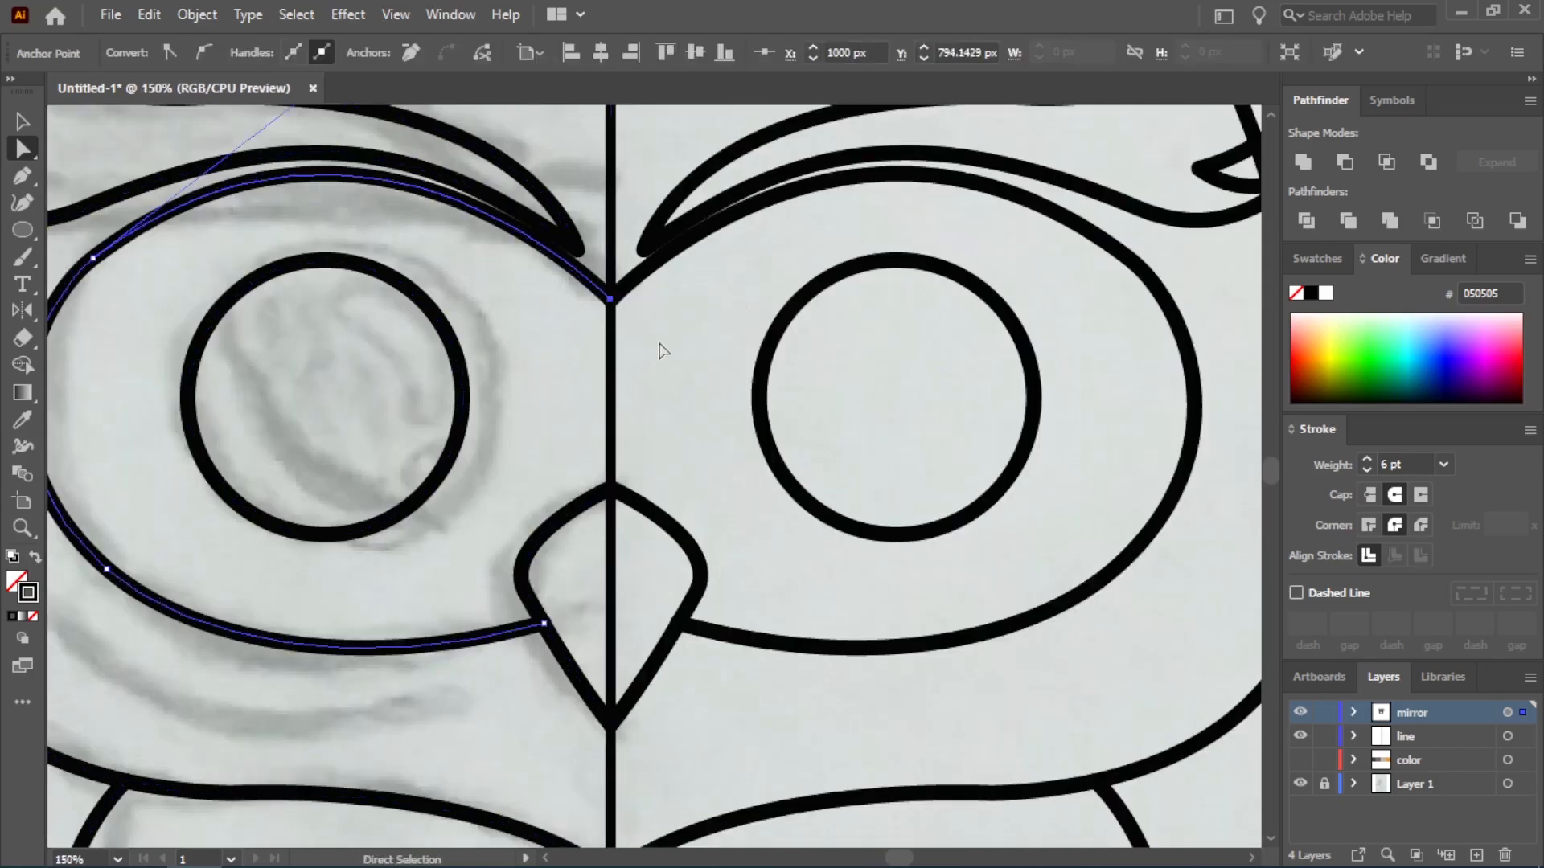
{"action": "left_click", "coordinate": [662, 358]}
Trace the sketched three-toed foot with the Pen tool, starting and ending at the body's lower edge
{"action": "scroll", "coordinate": [654, 572], "scroll_direction": "down", "scroll_amount": 2}
{"action": "scroll", "coordinate": [658, 591], "scroll_direction": "down", "scroll_amount": 2}
{"action": "scroll", "coordinate": [563, 628], "scroll_direction": "up", "scroll_amount": 4}
{"action": "key", "text": "p"}
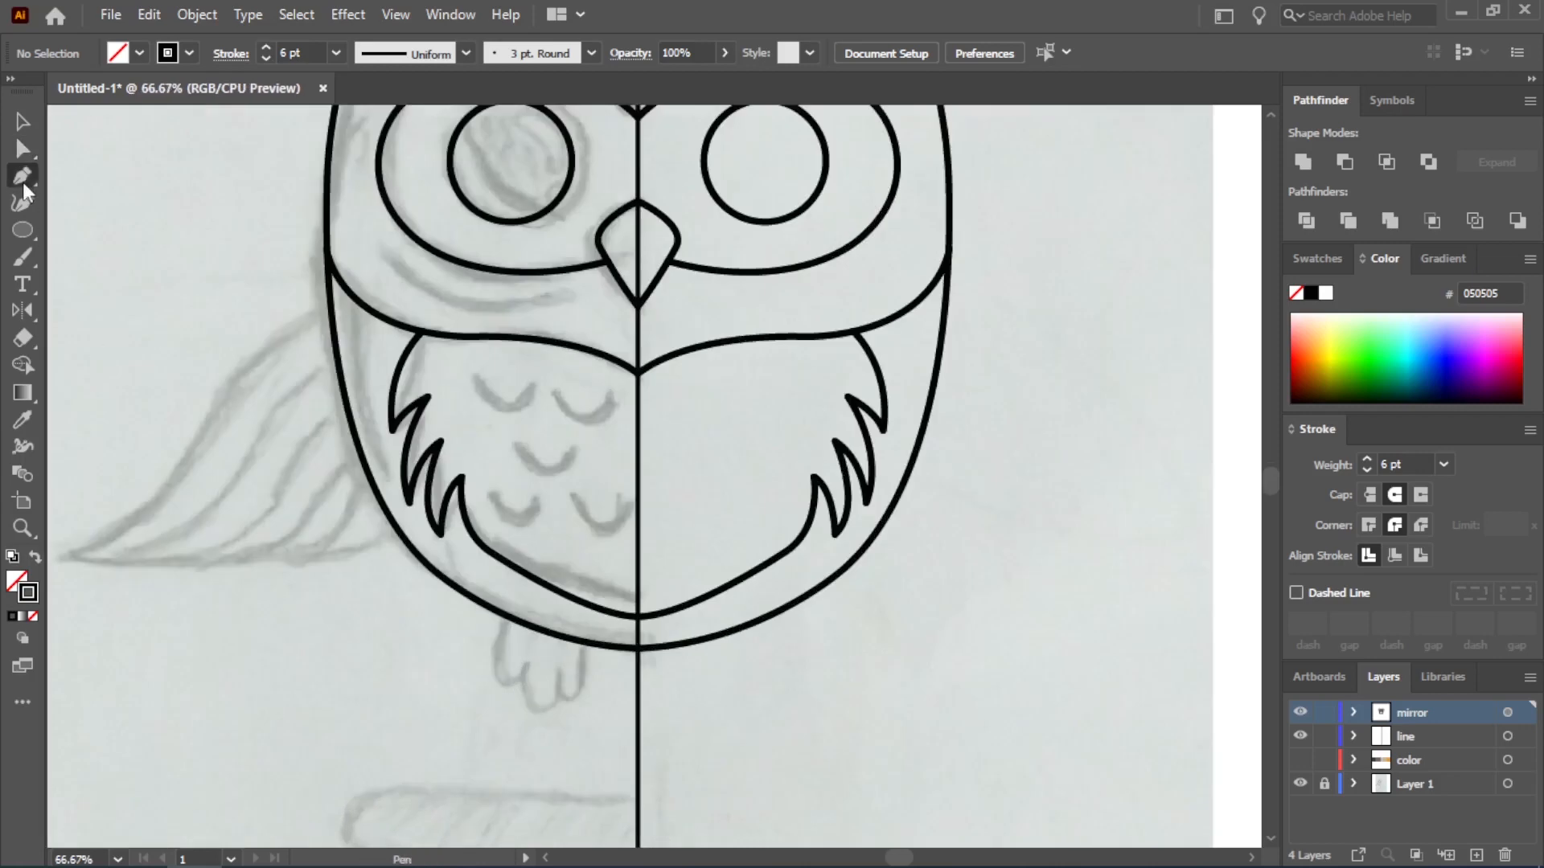
{"action": "mouse_move", "coordinate": [536, 617]}
{"action": "left_mouse_down"}
{"action": "mouse_move", "coordinate": [543, 714]}
{"action": "mouse_move", "coordinate": [567, 732]}
{"action": "left_mouse_up"}
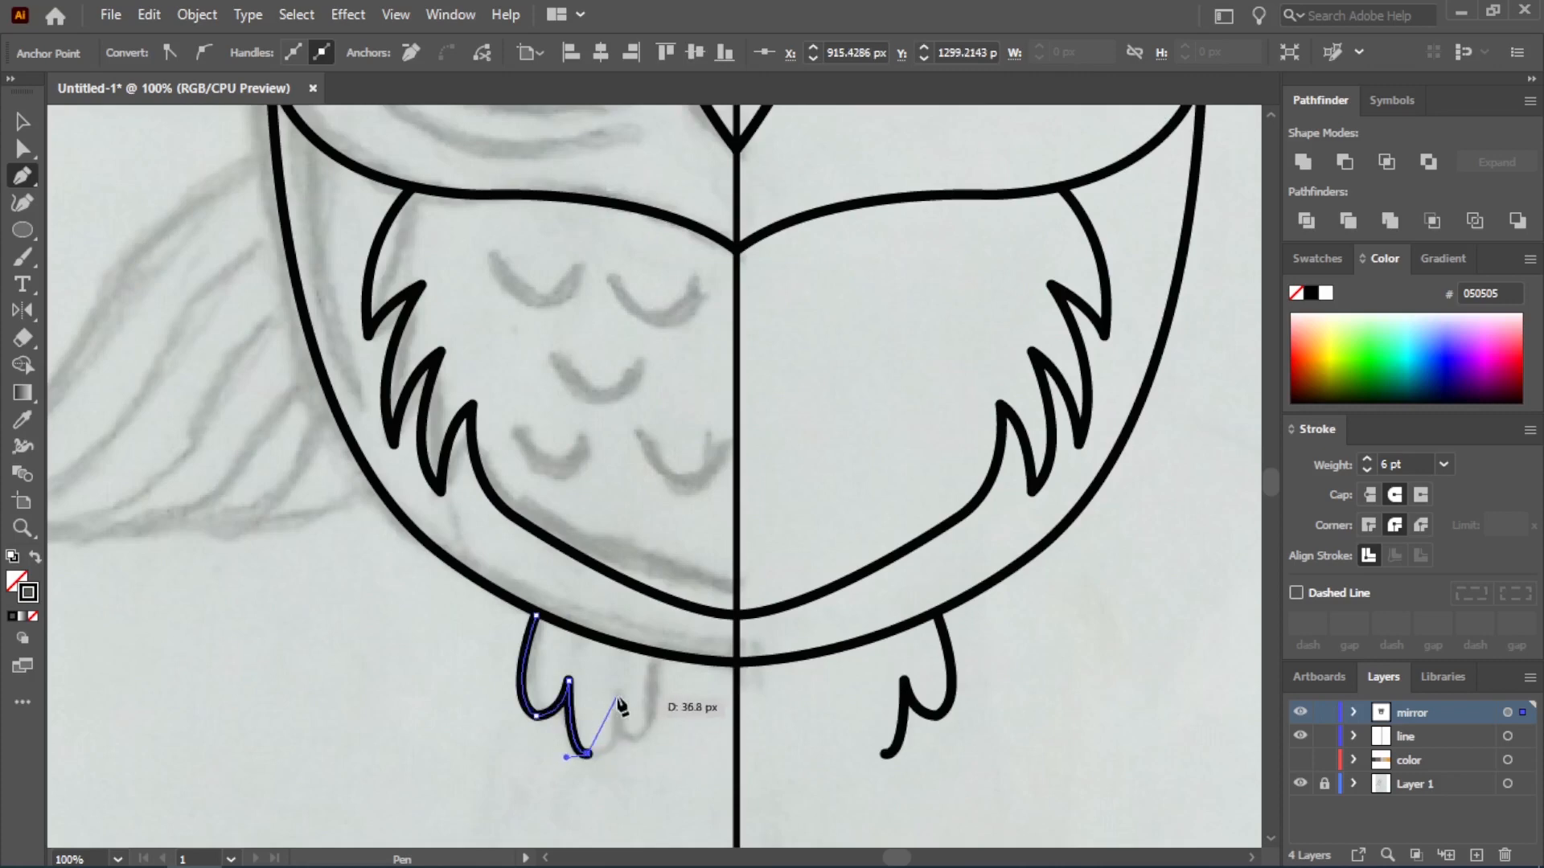
{"action": "left_click_drag", "start_coordinate": [621, 706], "coordinate": [621, 706]}
{"action": "left_click_drag", "start_coordinate": [617, 696], "coordinate": [656, 587]}
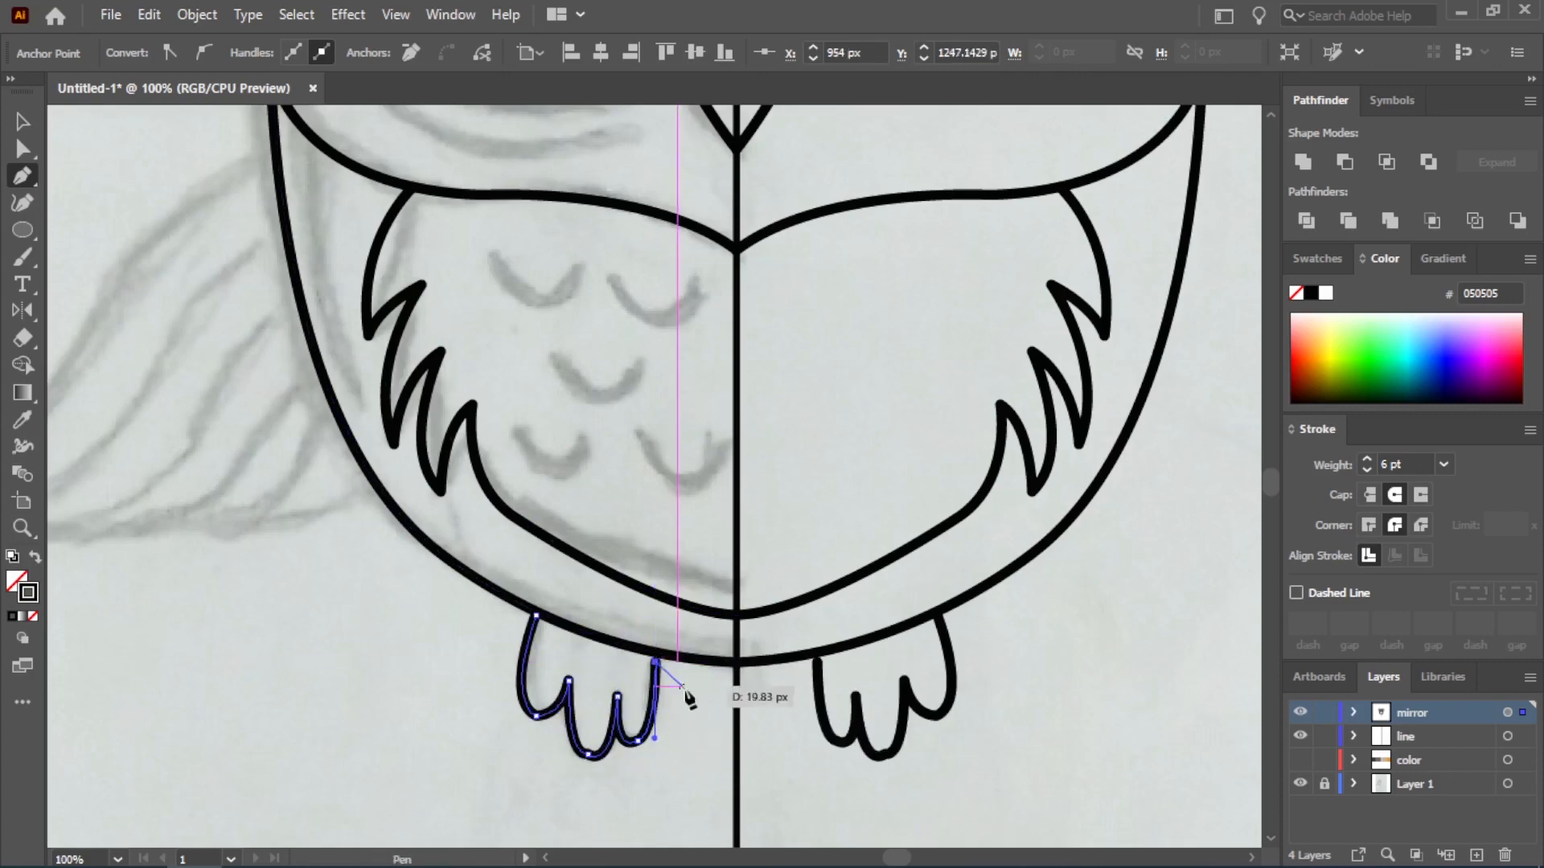
{"action": "left_click_drag", "start_coordinate": [689, 700], "coordinate": [706, 716]}
Move the foot's inner end onto the body outline, raise the outer toe notch, and reshape the middle toe
{"action": "scroll", "coordinate": [676, 746], "scroll_direction": "up", "scroll_amount": 1}
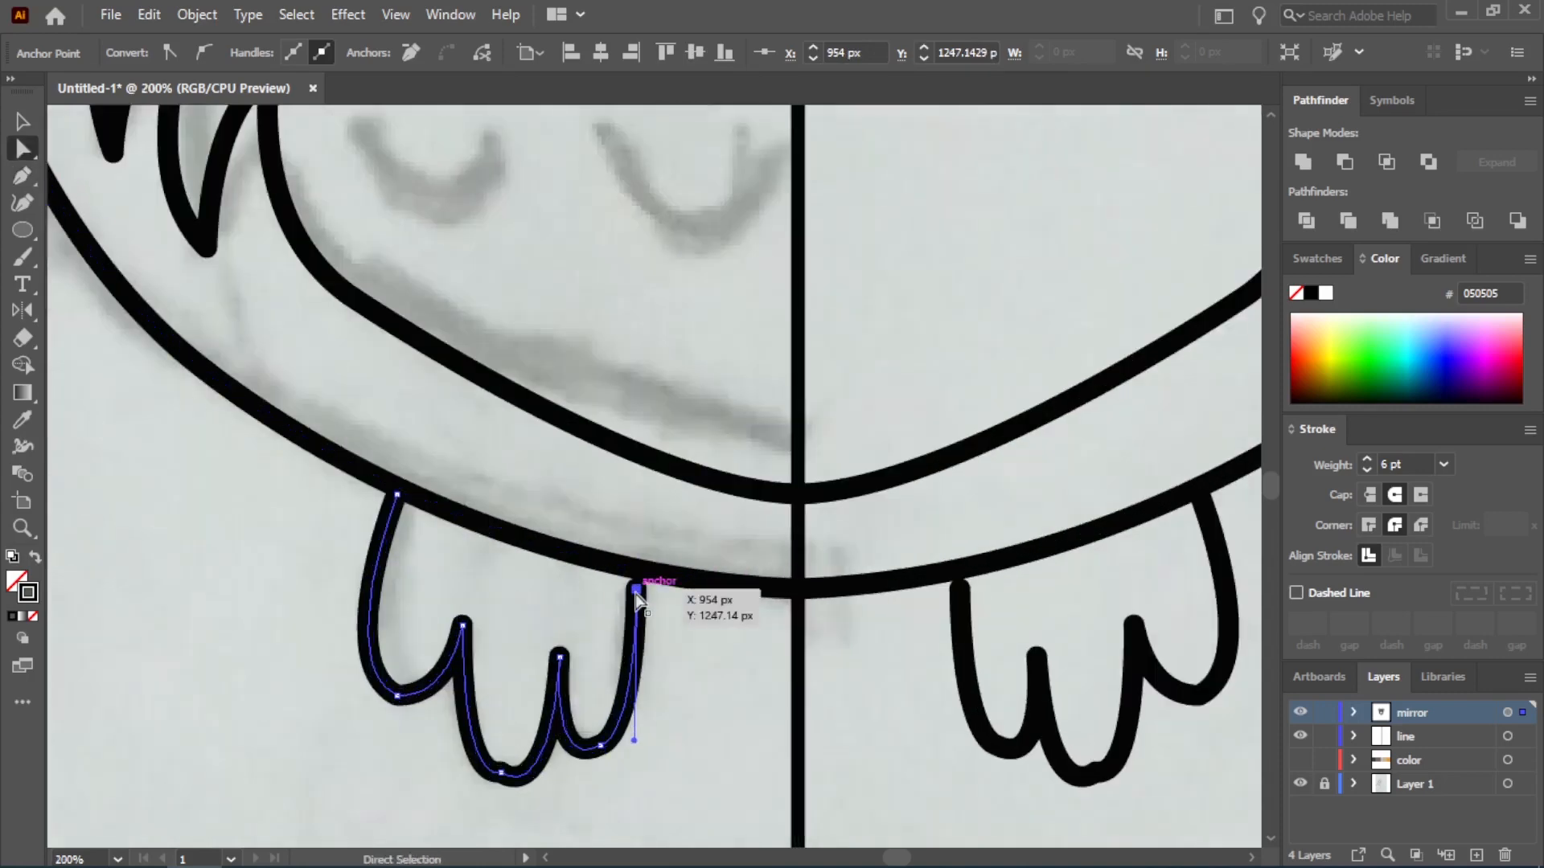
{"action": "left_click_drag", "start_coordinate": [635, 594], "coordinate": [639, 574]}
{"action": "left_click_drag", "start_coordinate": [463, 627], "coordinate": [446, 604]}
{"action": "left_click_drag", "start_coordinate": [501, 774], "coordinate": [429, 751]}
{"action": "left_click_drag", "start_coordinate": [549, 813], "coordinate": [541, 781]}
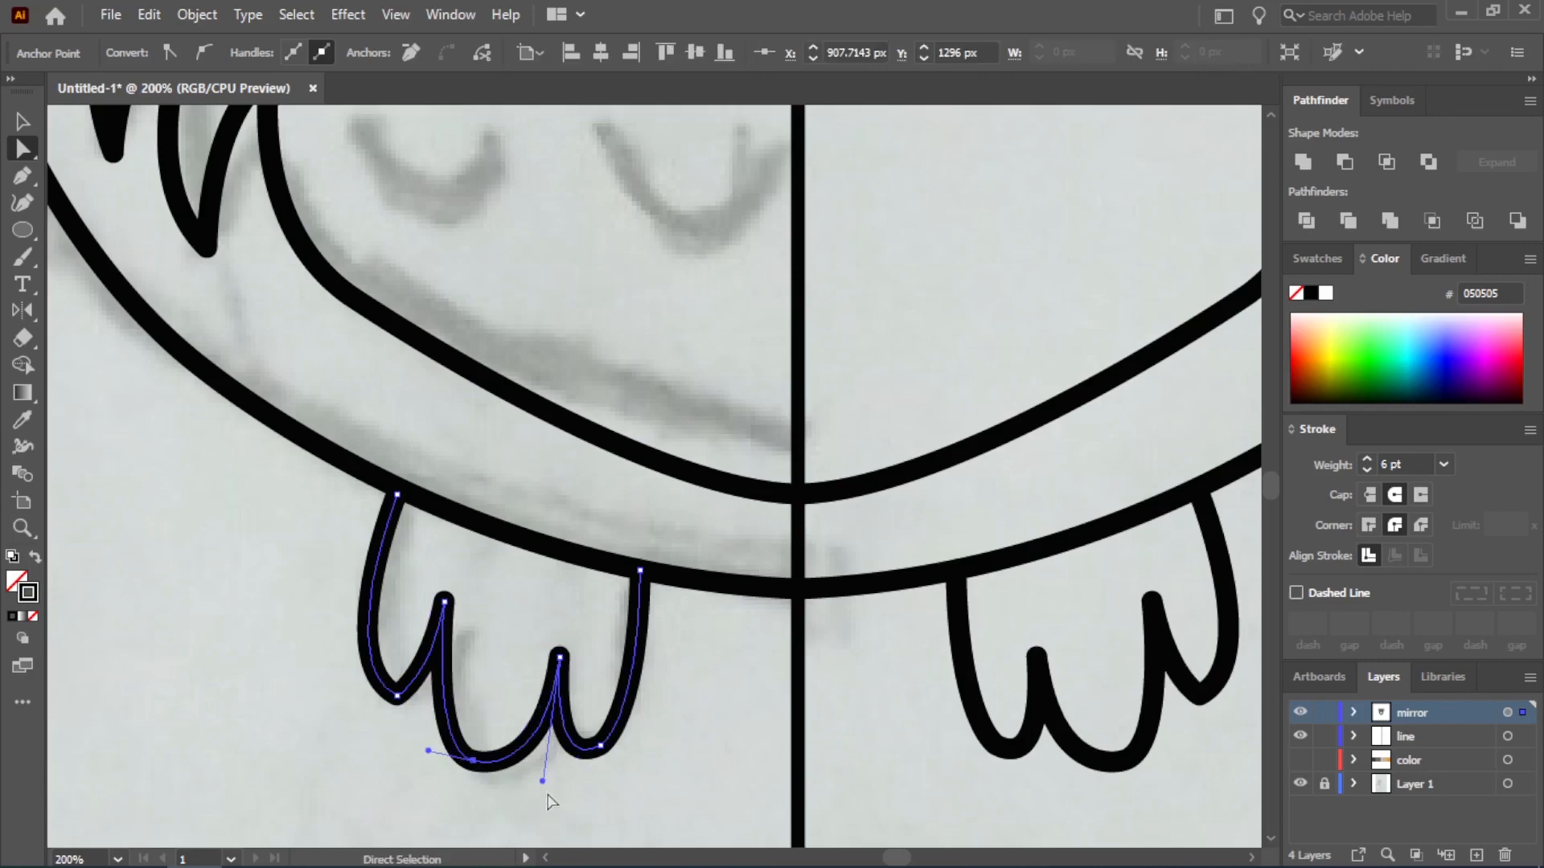
Raise the notch between the middle and inner toes, adjust its handle and the outer toe's curve, and deselect
{"action": "left_click_drag", "start_coordinate": [561, 658], "coordinate": [549, 628]}
{"action": "left_click_drag", "start_coordinate": [538, 774], "coordinate": [539, 773]}
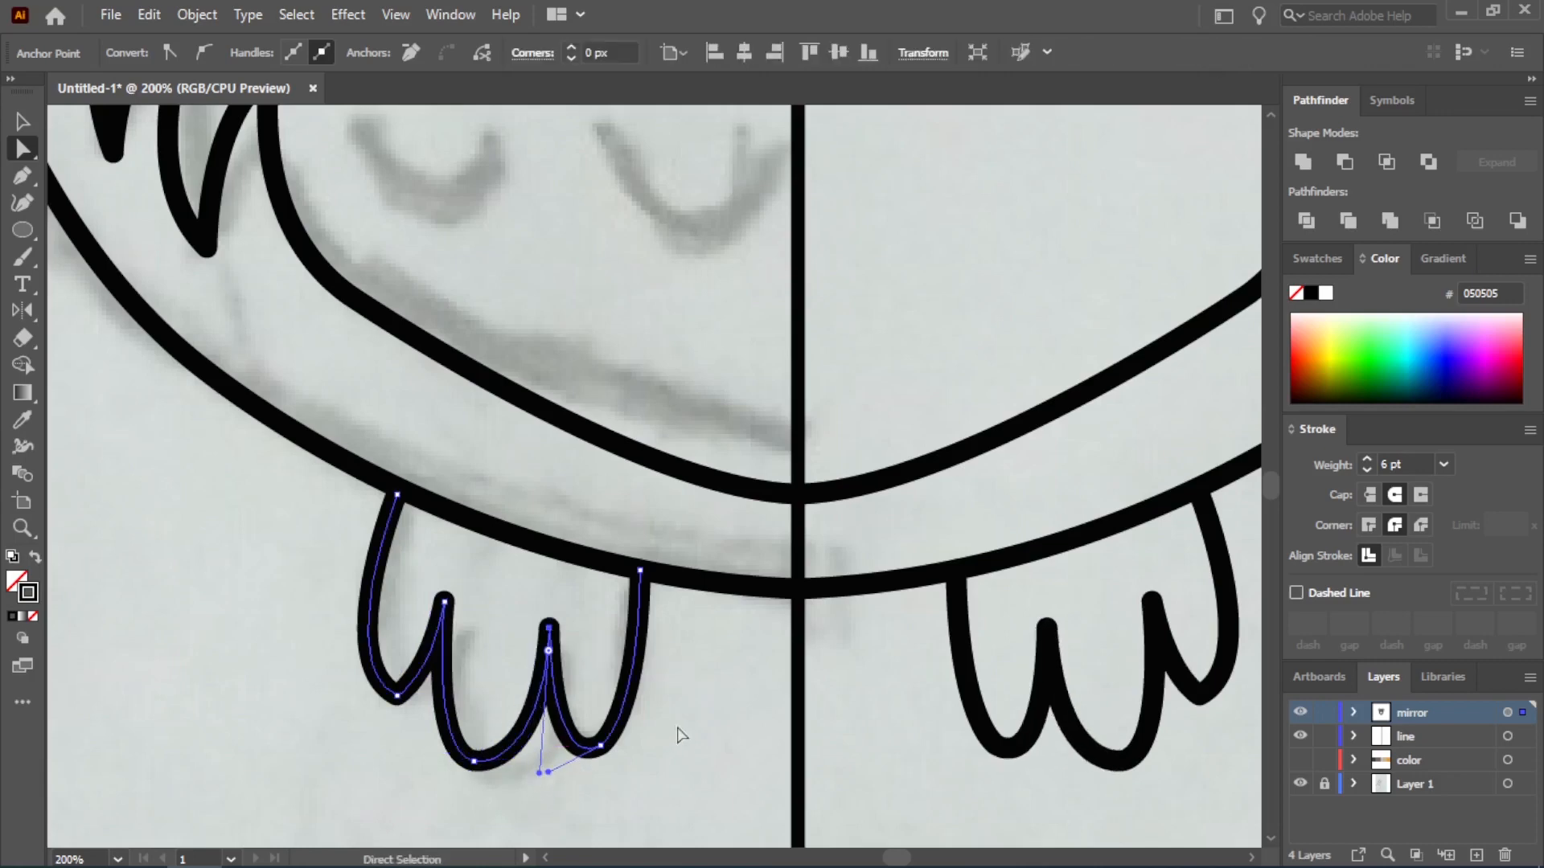
{"action": "left_click_drag", "start_coordinate": [396, 696], "coordinate": [429, 699]}
{"action": "left_click", "coordinate": [23, 124]}
{"action": "left_click", "coordinate": [281, 627]}
{"action": "scroll", "coordinate": [322, 645], "scroll_direction": "down", "scroll_amount": 3}
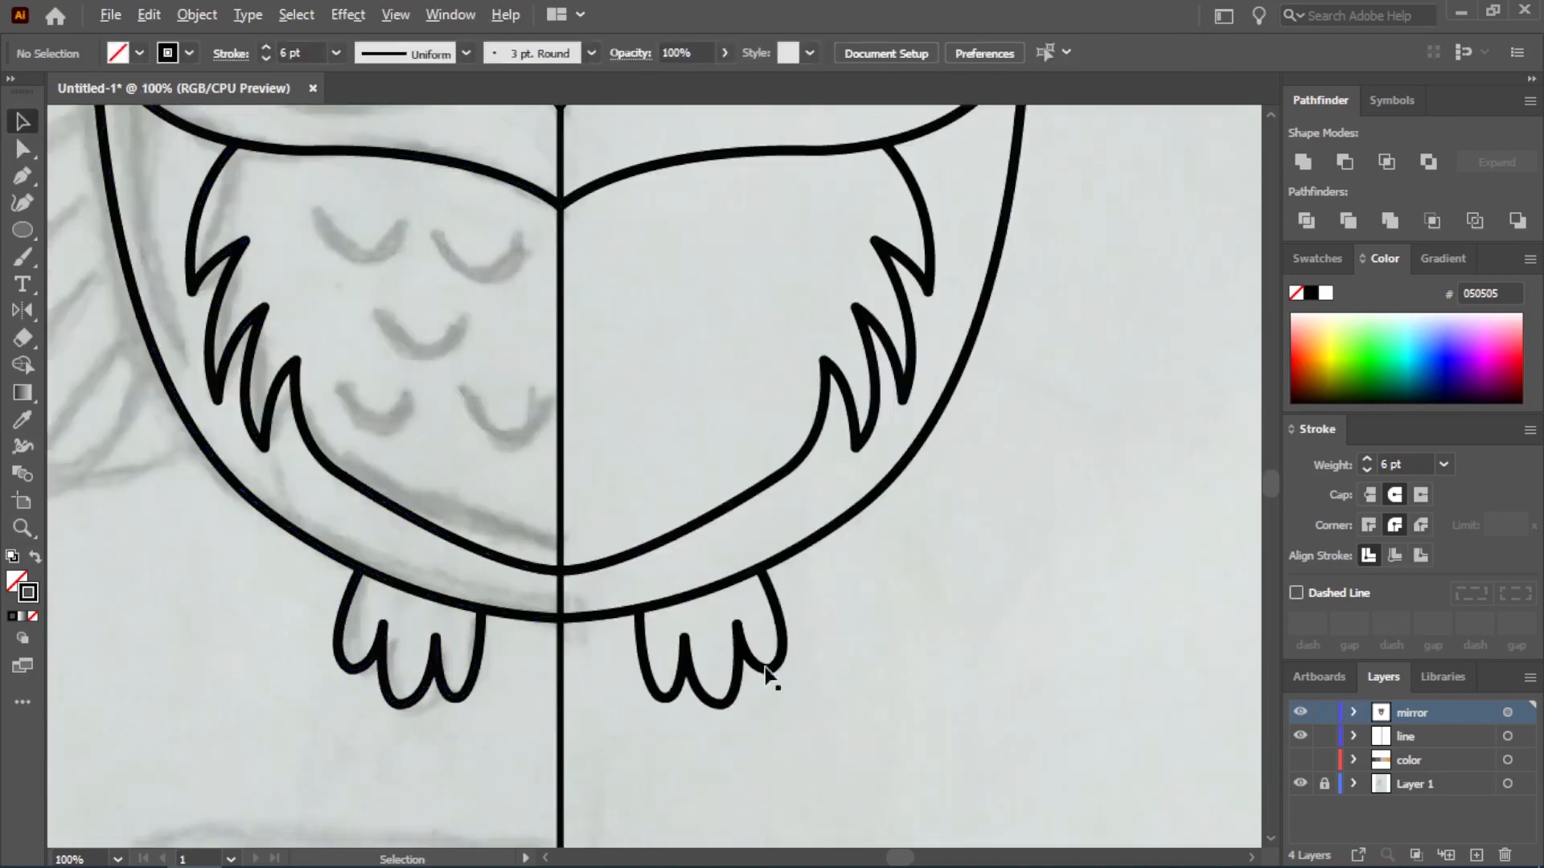
Draw a closed, pointed wing outline with the Pen tool, overlapping the body's side edge just below the face
{"action": "left_click_drag", "start_coordinate": [266, 402], "coordinate": [492, 487]}
{"action": "left_click", "coordinate": [412, 362]}
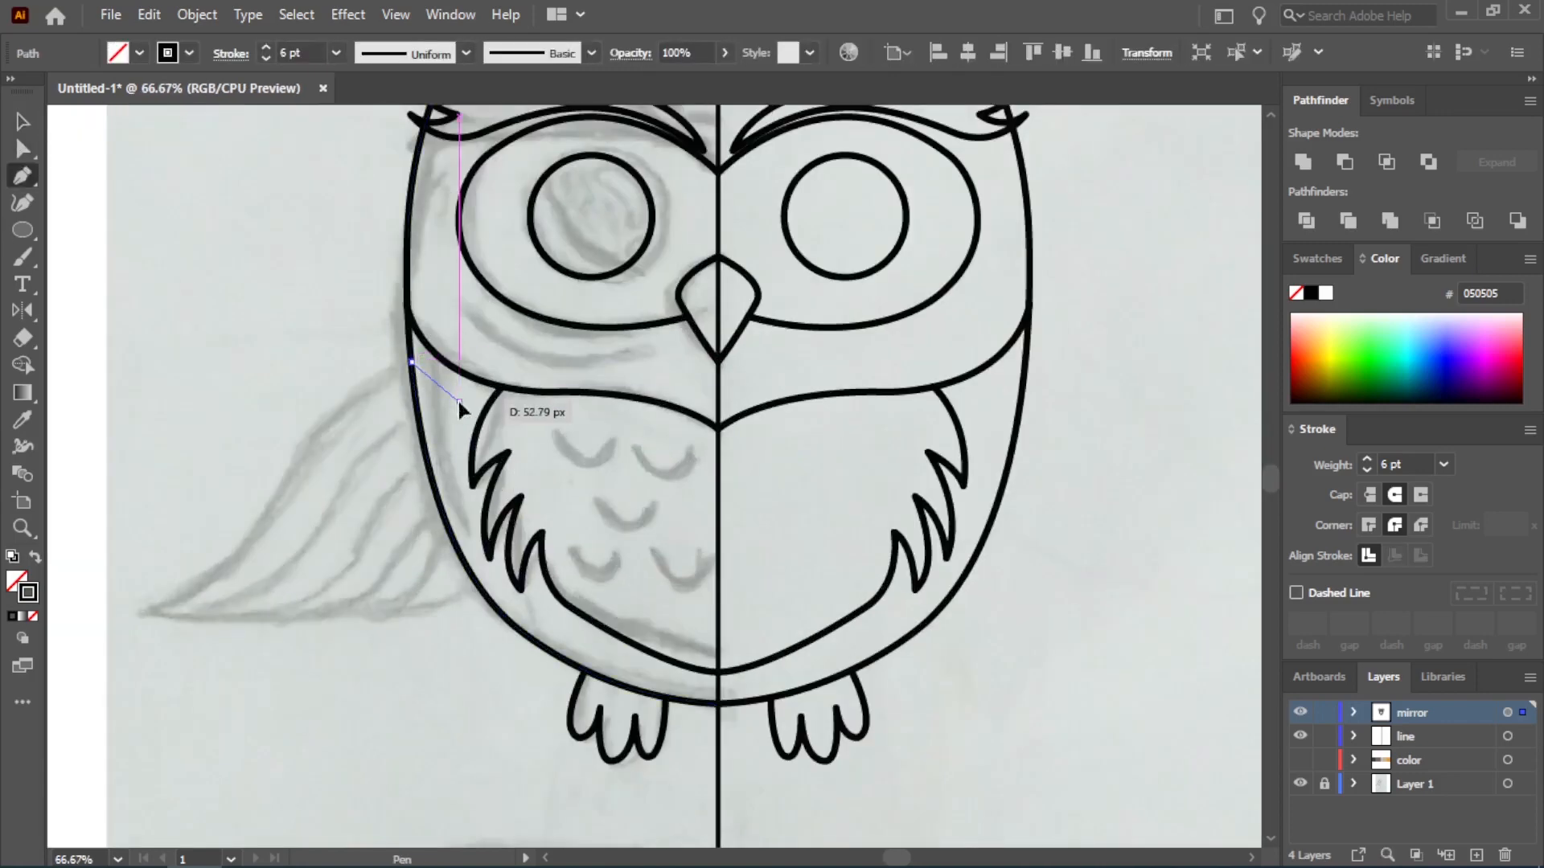
{"action": "left_click", "coordinate": [458, 400]}
{"action": "left_click_drag", "start_coordinate": [402, 556], "coordinate": [386, 567]}
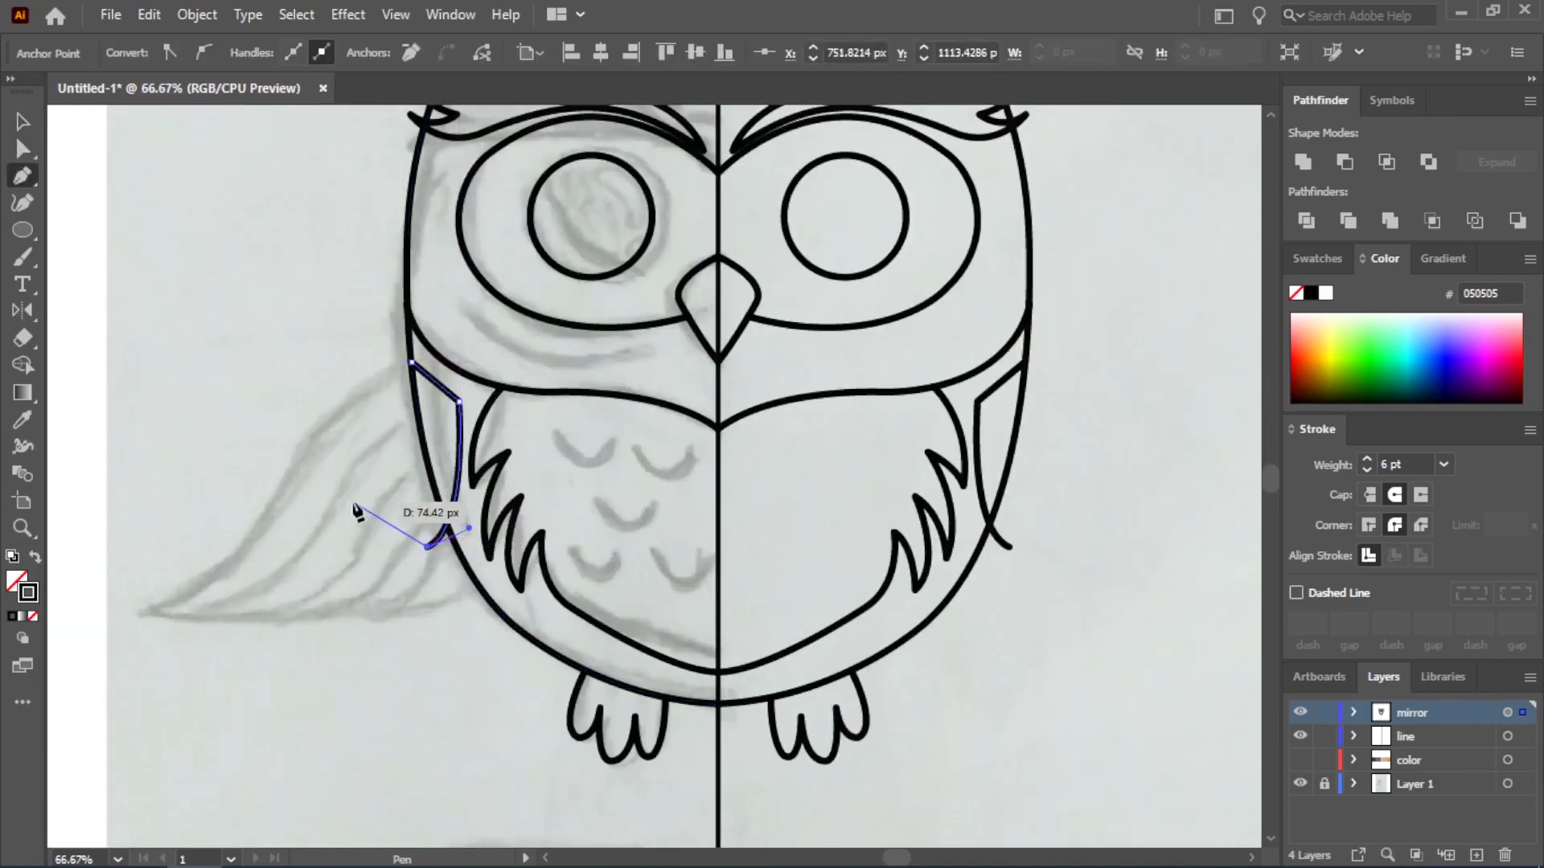
{"action": "left_click_drag", "start_coordinate": [382, 376], "coordinate": [382, 372]}
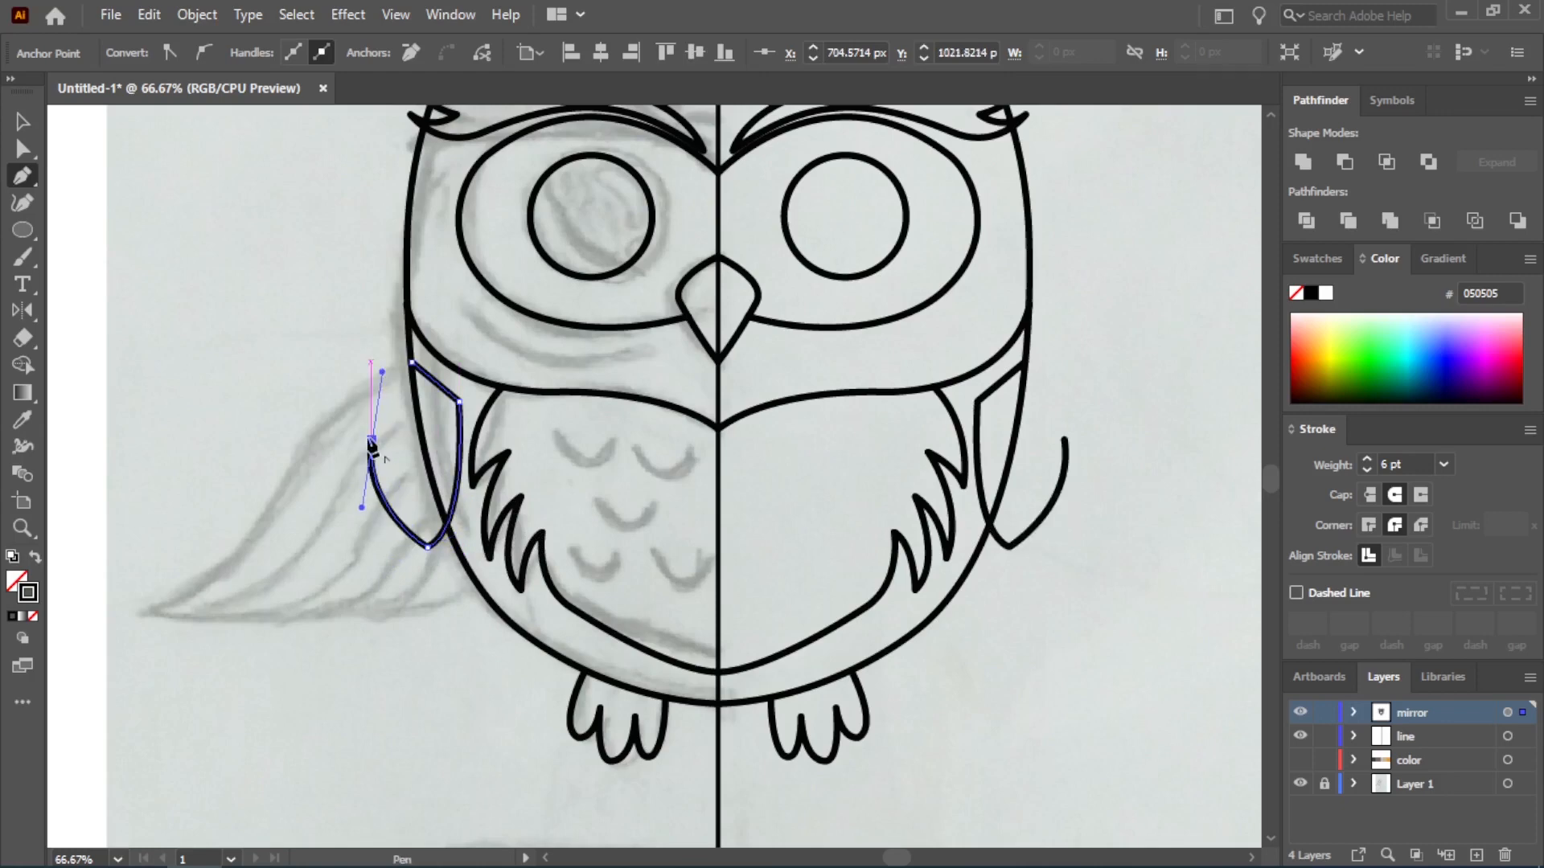
{"action": "left_click", "coordinate": [412, 363]}
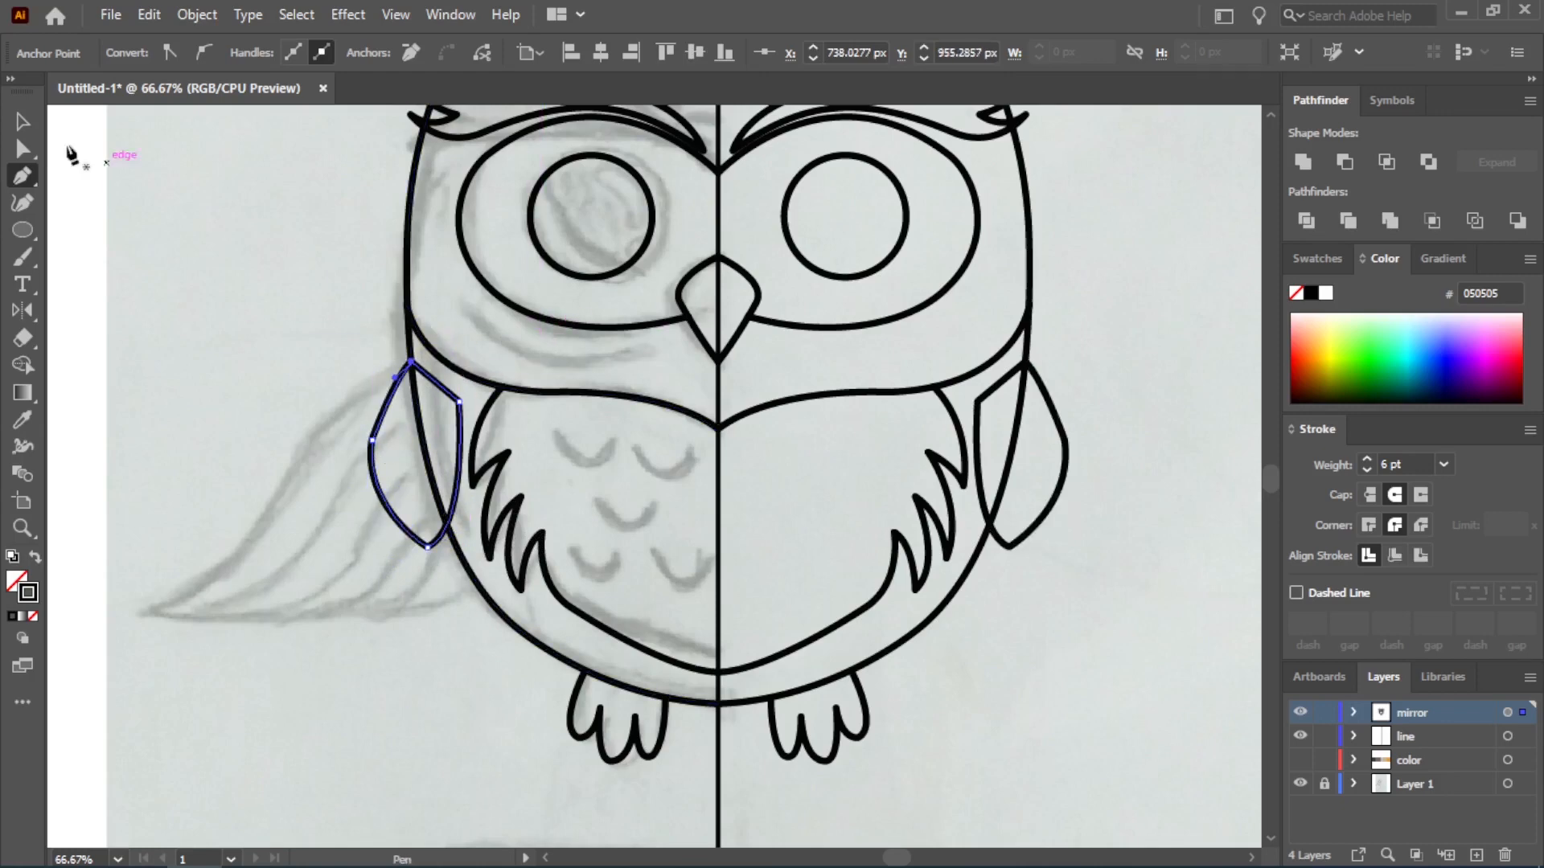
Lower the wing's outer and bottom anchor points to lengthen its curve, and deselect the wing
{"action": "left_click", "coordinate": [23, 149]}
{"action": "scroll", "coordinate": [383, 527], "scroll_direction": "up", "scroll_amount": 1}
{"action": "left_click_drag", "start_coordinate": [368, 394], "coordinate": [353, 432]}
{"action": "left_click_drag", "start_coordinate": [450, 555], "coordinate": [450, 577]}
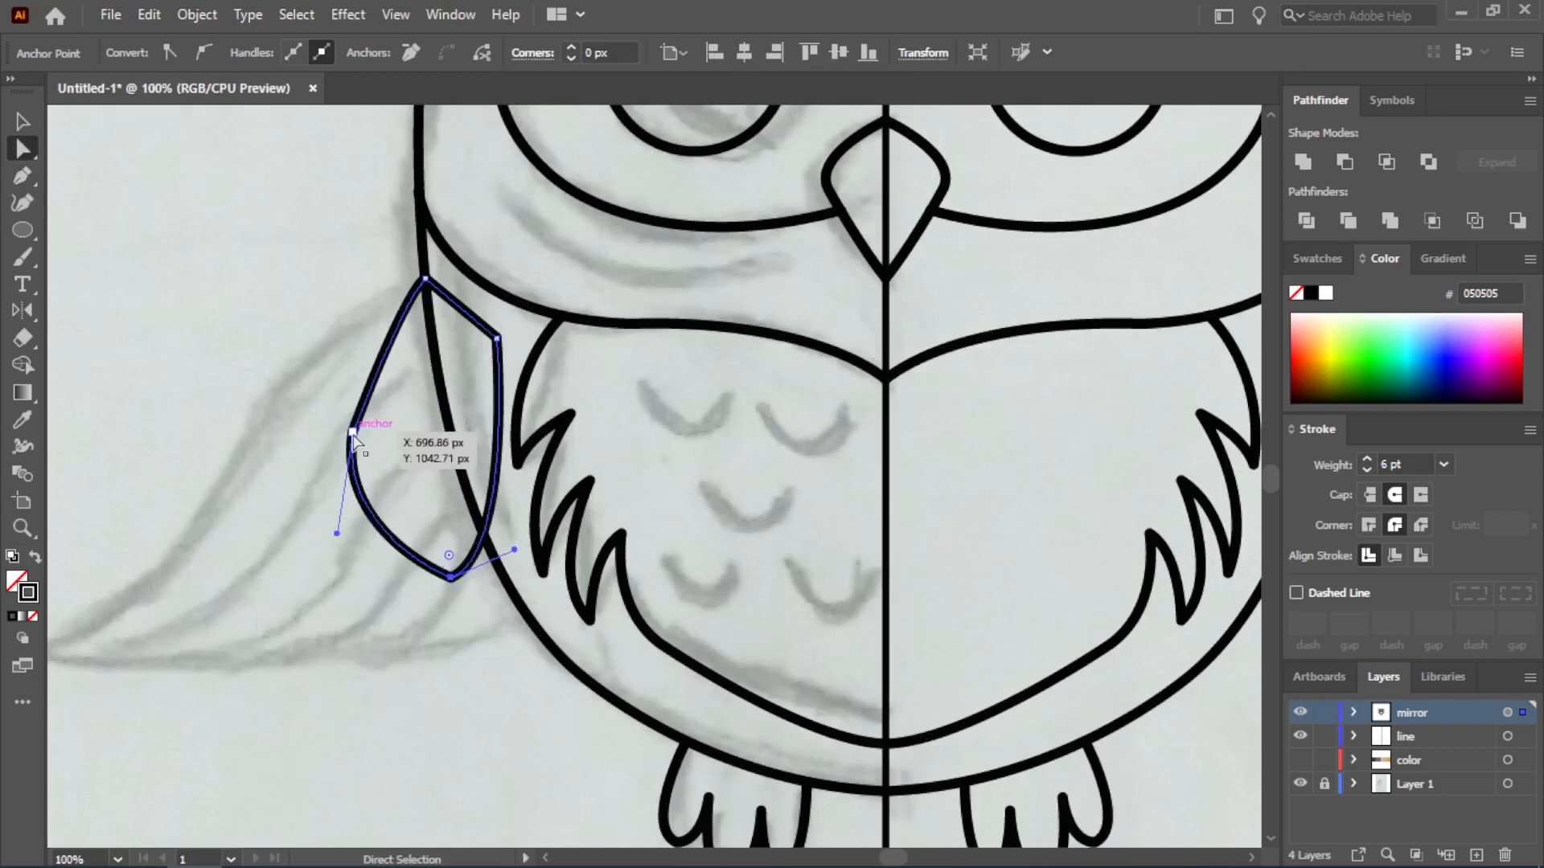
{"action": "left_click_drag", "start_coordinate": [352, 434], "coordinate": [318, 426]}
{"action": "key", "text": "ctrl+z"}
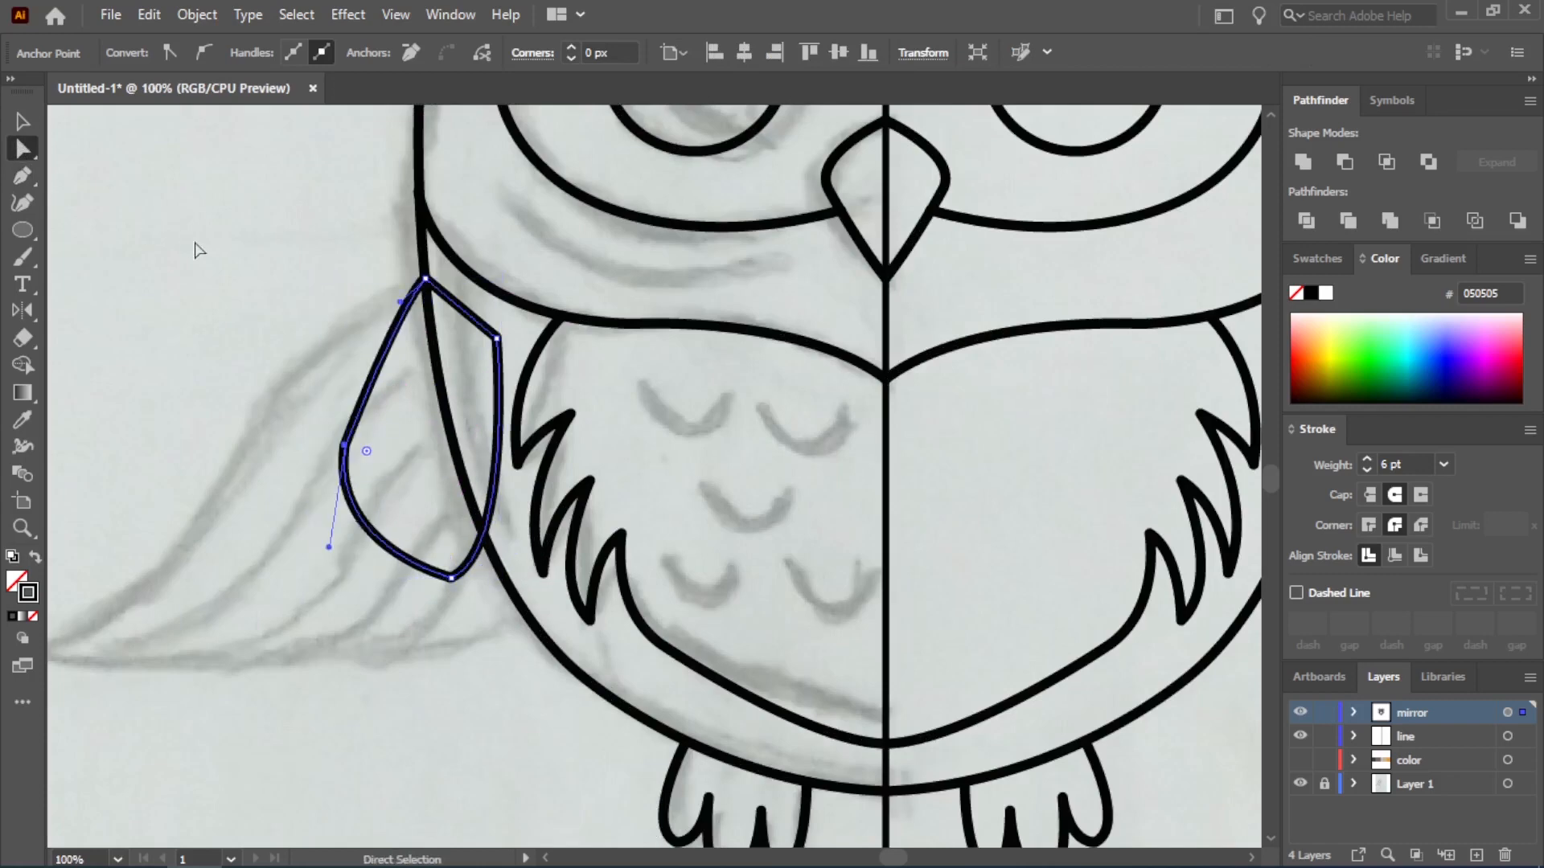
{"action": "left_click", "coordinate": [23, 124]}
{"action": "left_click", "coordinate": [112, 181]}
Draw two short slanted feather lines with the Pen tool, running inward from the wing's lower edge
{"action": "left_click", "coordinate": [23, 182]}
{"action": "scroll", "coordinate": [410, 584], "scroll_direction": "up", "scroll_amount": 1}
{"action": "left_click", "coordinate": [414, 546]}
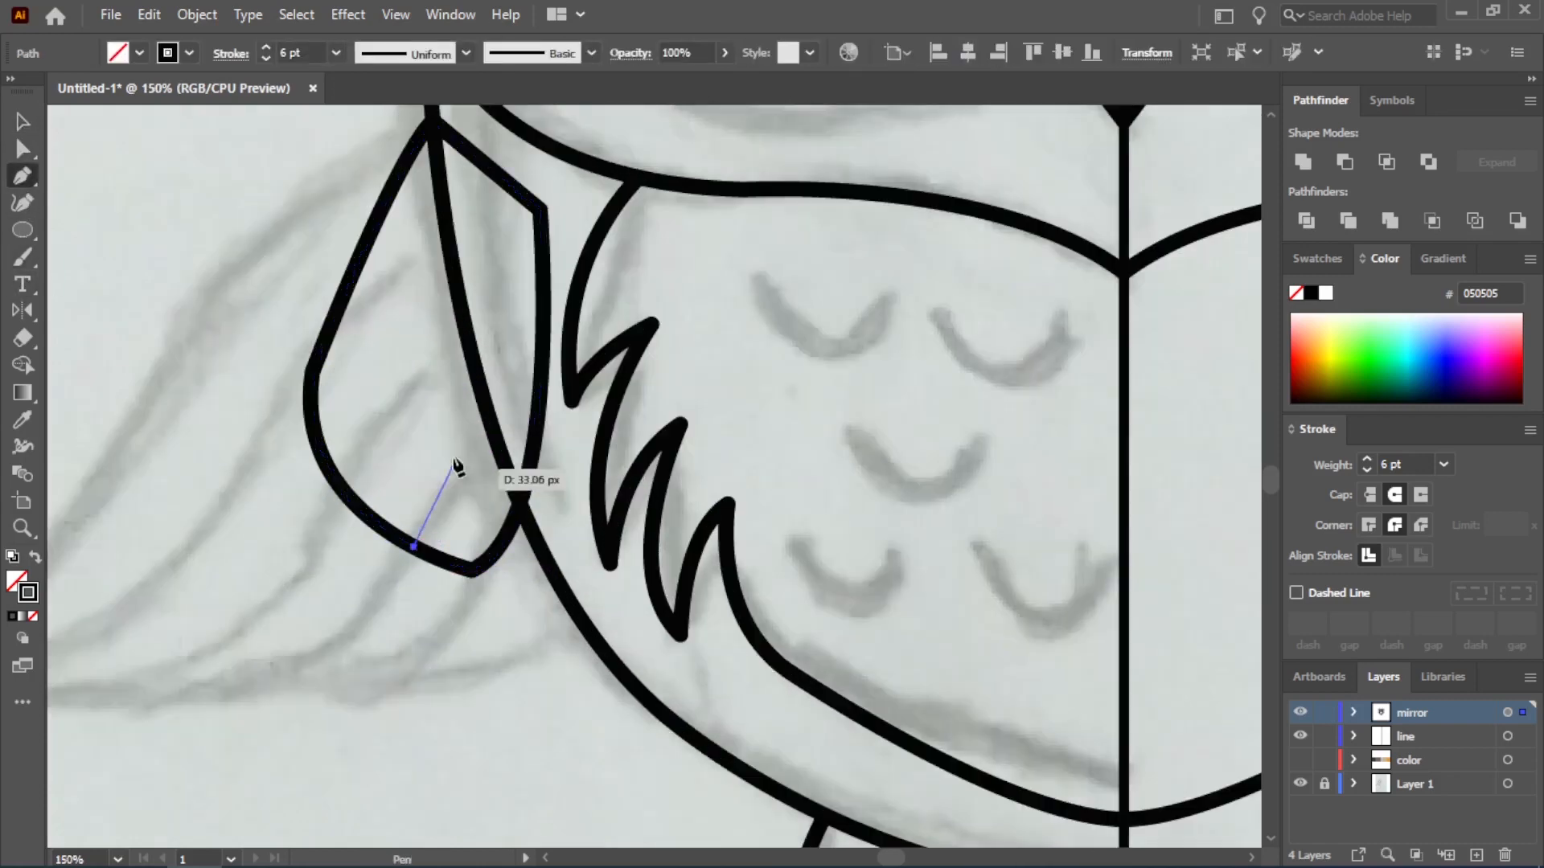
{"action": "left_click", "coordinate": [463, 428]}
{"action": "key", "text": "Escape"}
{"action": "left_click", "coordinate": [350, 499]}
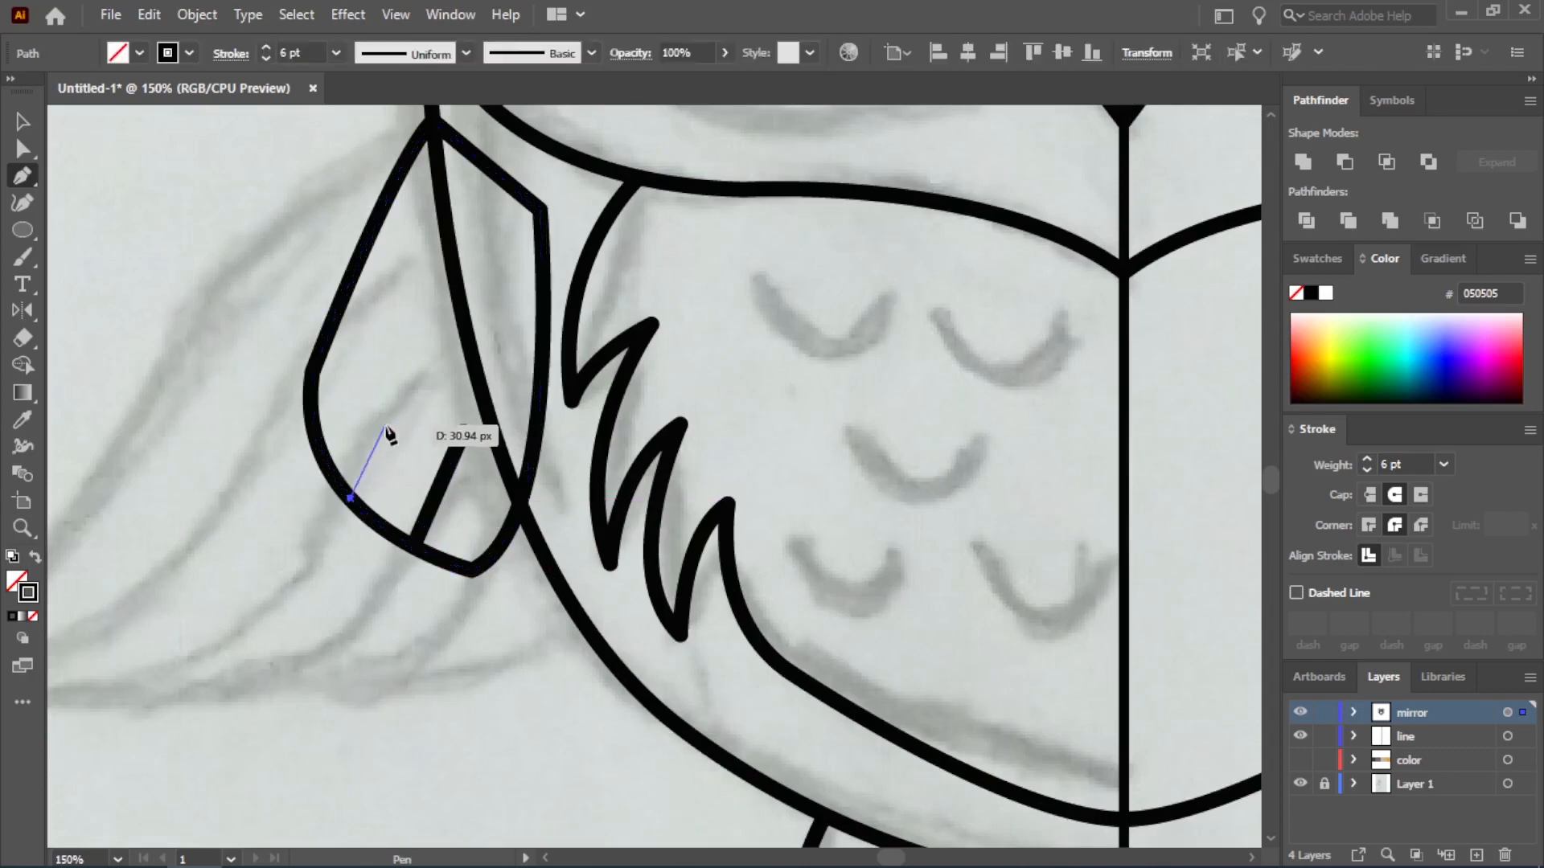
{"action": "left_click", "coordinate": [387, 426]}
{"action": "key", "text": "v"}
{"action": "scroll", "coordinate": [389, 644], "scroll_direction": "down", "scroll_amount": 2}
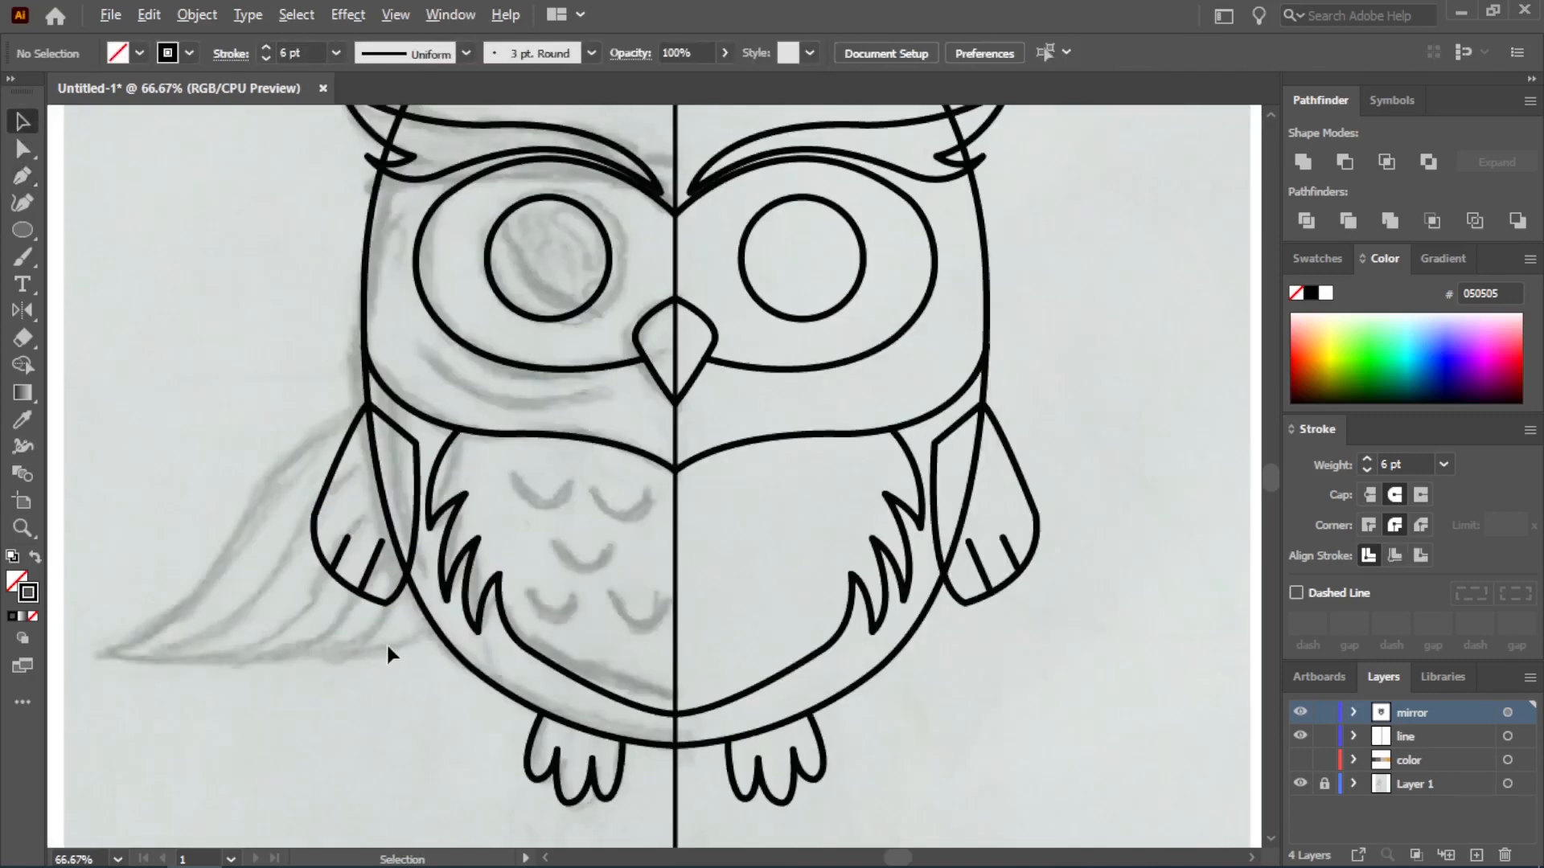
Rotate the wing with its feather lines slightly outward and move it back onto the body's side edge
{"action": "left_click_drag", "start_coordinate": [273, 464], "coordinate": [360, 619]}
{"action": "left_click_drag", "start_coordinate": [419, 402], "coordinate": [449, 420]}
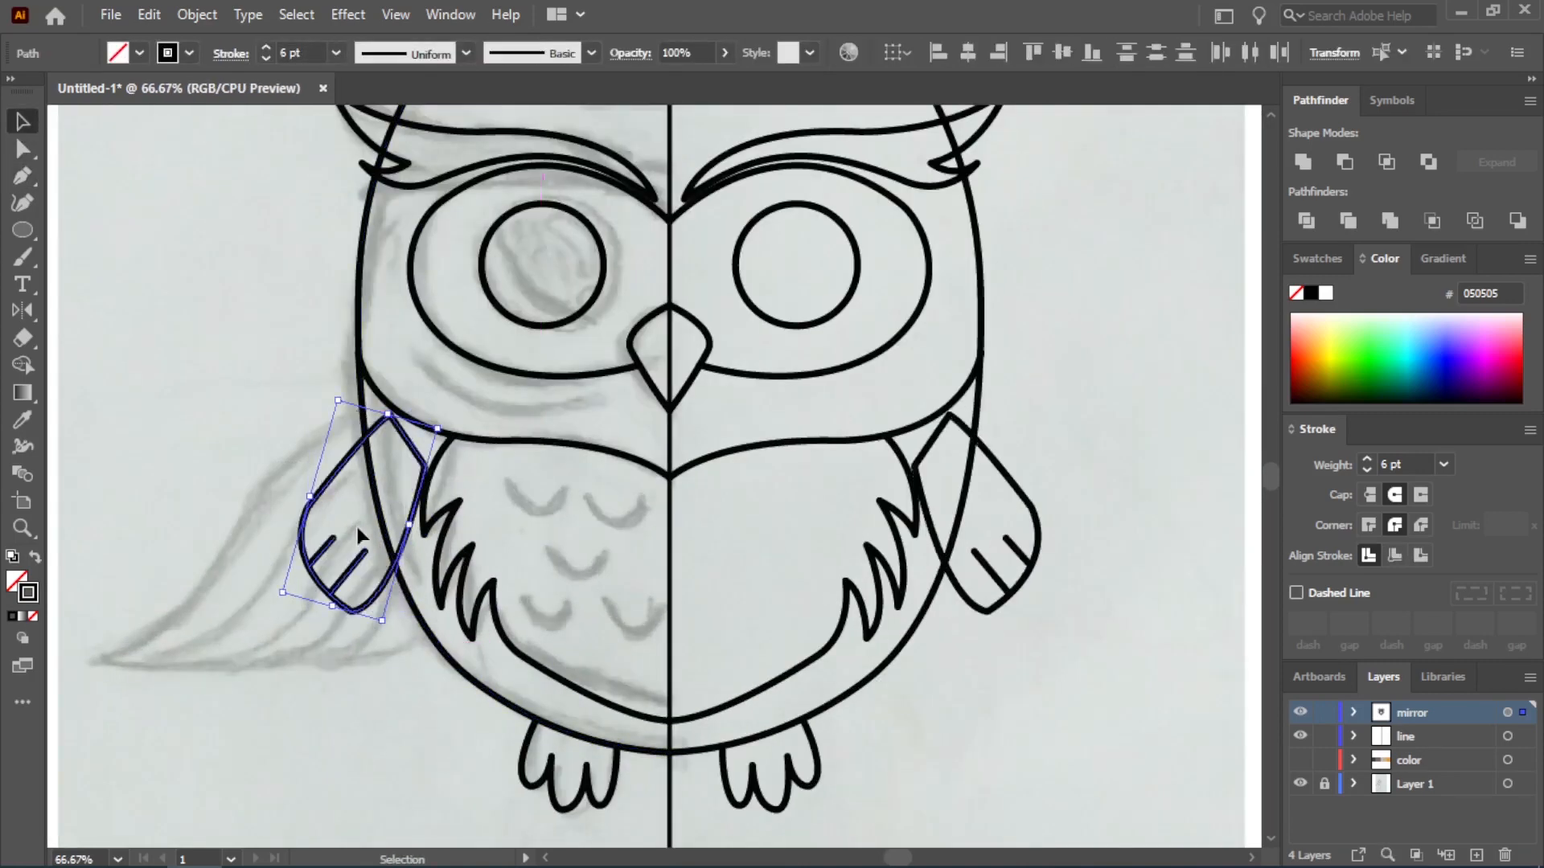
{"action": "left_click_drag", "start_coordinate": [338, 466], "coordinate": [308, 454]}
{"action": "left_click_drag", "start_coordinate": [427, 410], "coordinate": [367, 385]}
{"action": "scroll", "coordinate": [412, 491], "scroll_direction": "up", "scroll_amount": 2}
{"action": "left_click", "coordinate": [228, 265]}
{"action": "scroll", "coordinate": [379, 567], "scroll_direction": "down", "scroll_amount": 4}
{"action": "scroll", "coordinate": [474, 777], "scroll_direction": "up", "scroll_amount": 1}
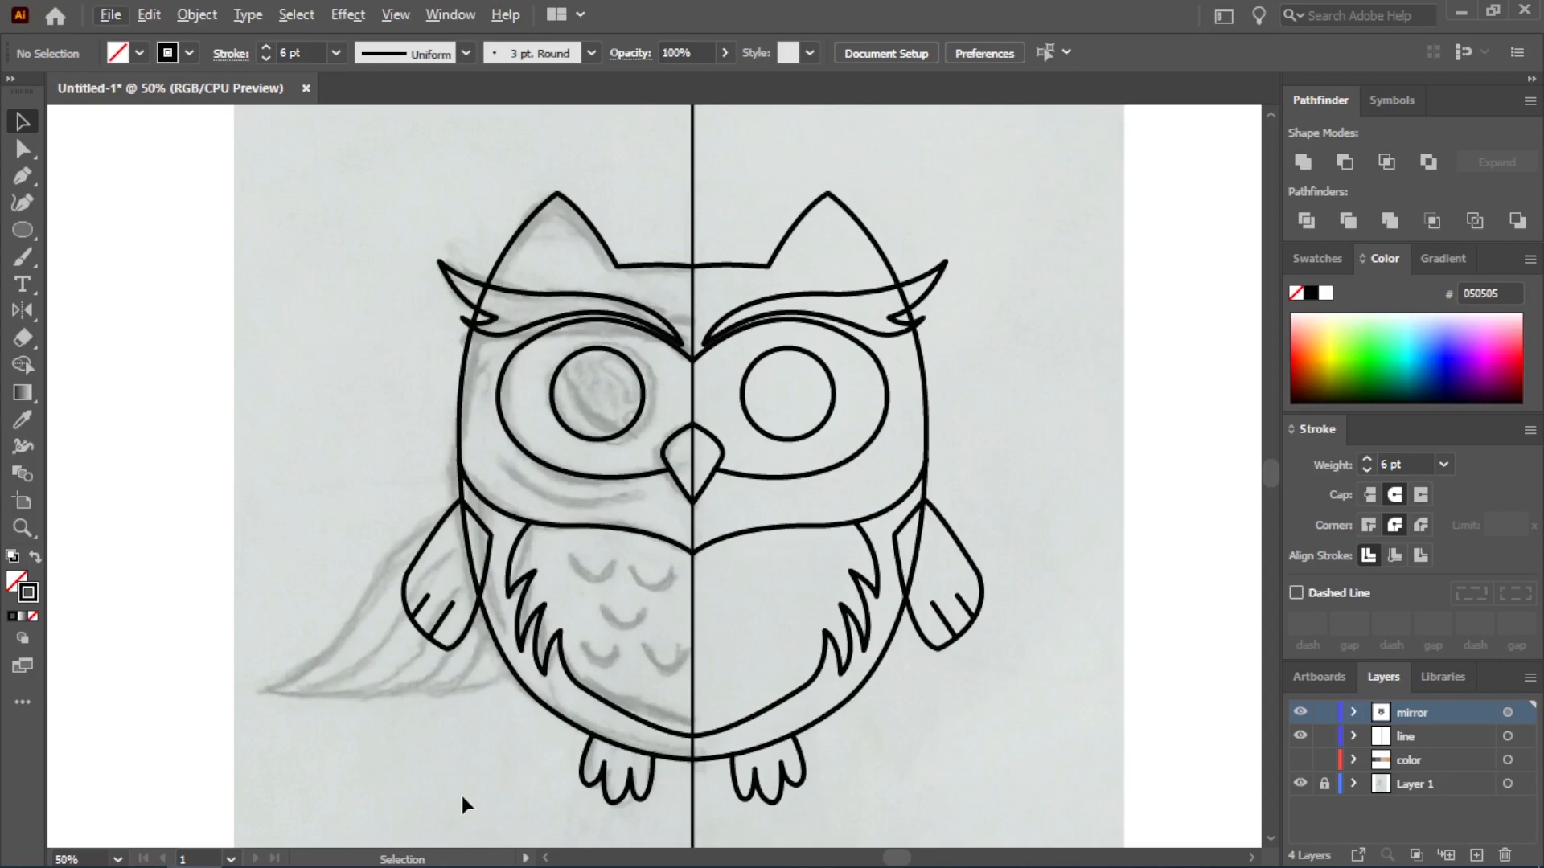
Widen the wing with its feather lines outward, adjust its inner side, and nudge it toward the body
{"action": "left_click_drag", "start_coordinate": [366, 515], "coordinate": [428, 648]}
{"action": "mouse_move", "coordinate": [407, 572]}
{"action": "left_mouse_down"}
{"action": "mouse_move", "coordinate": [380, 563]}
{"action": "mouse_move", "coordinate": [396, 568]}
{"action": "left_mouse_up"}
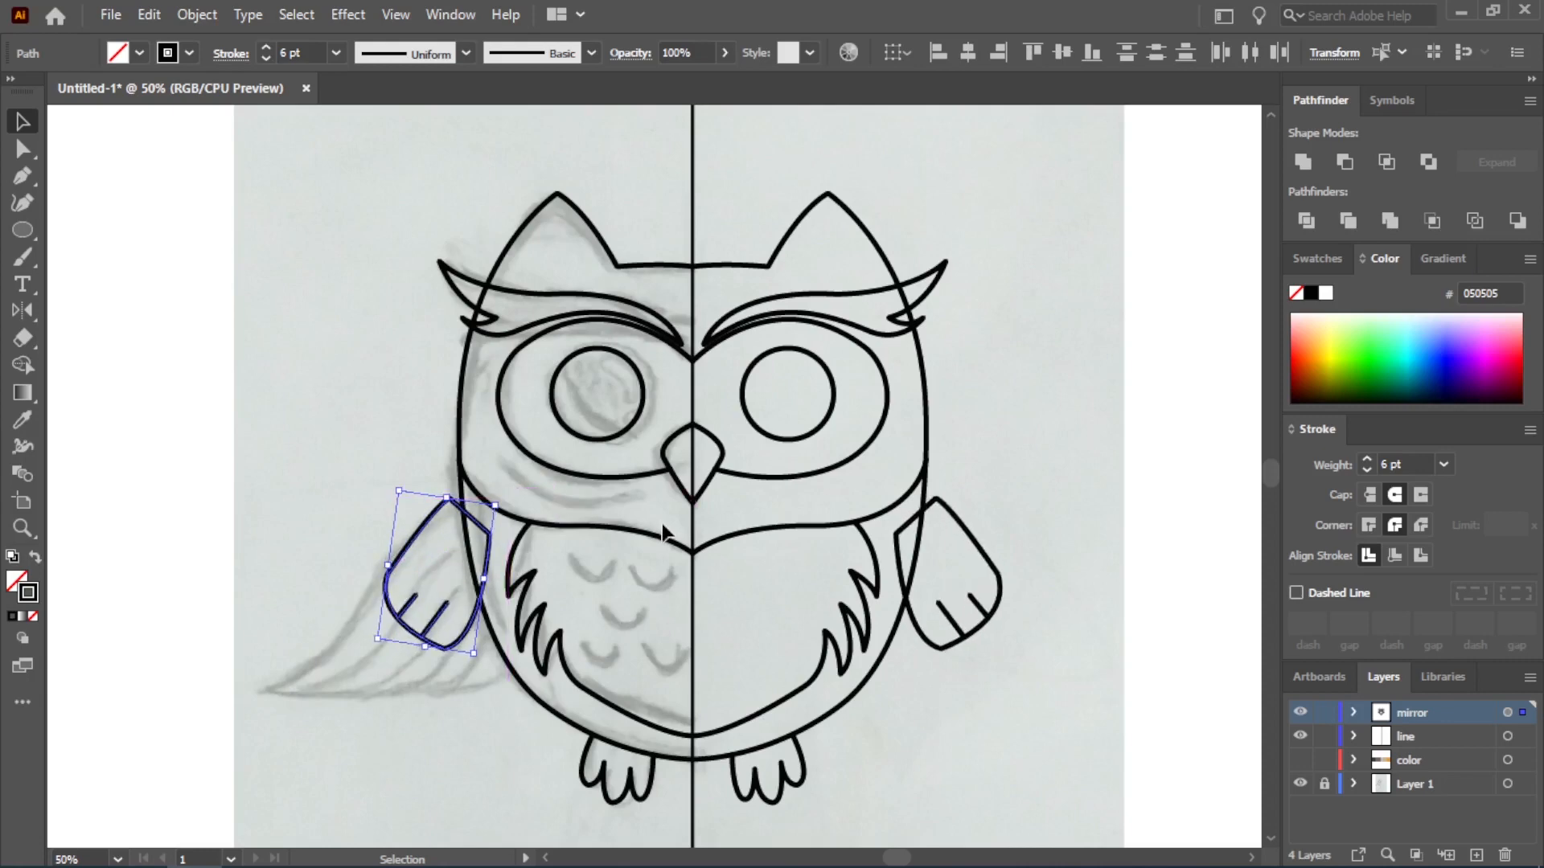
{"action": "key", "text": "Right"}
{"action": "key", "text": "Right"}
{"action": "scroll", "coordinate": [480, 638], "scroll_direction": "up", "scroll_amount": 3}
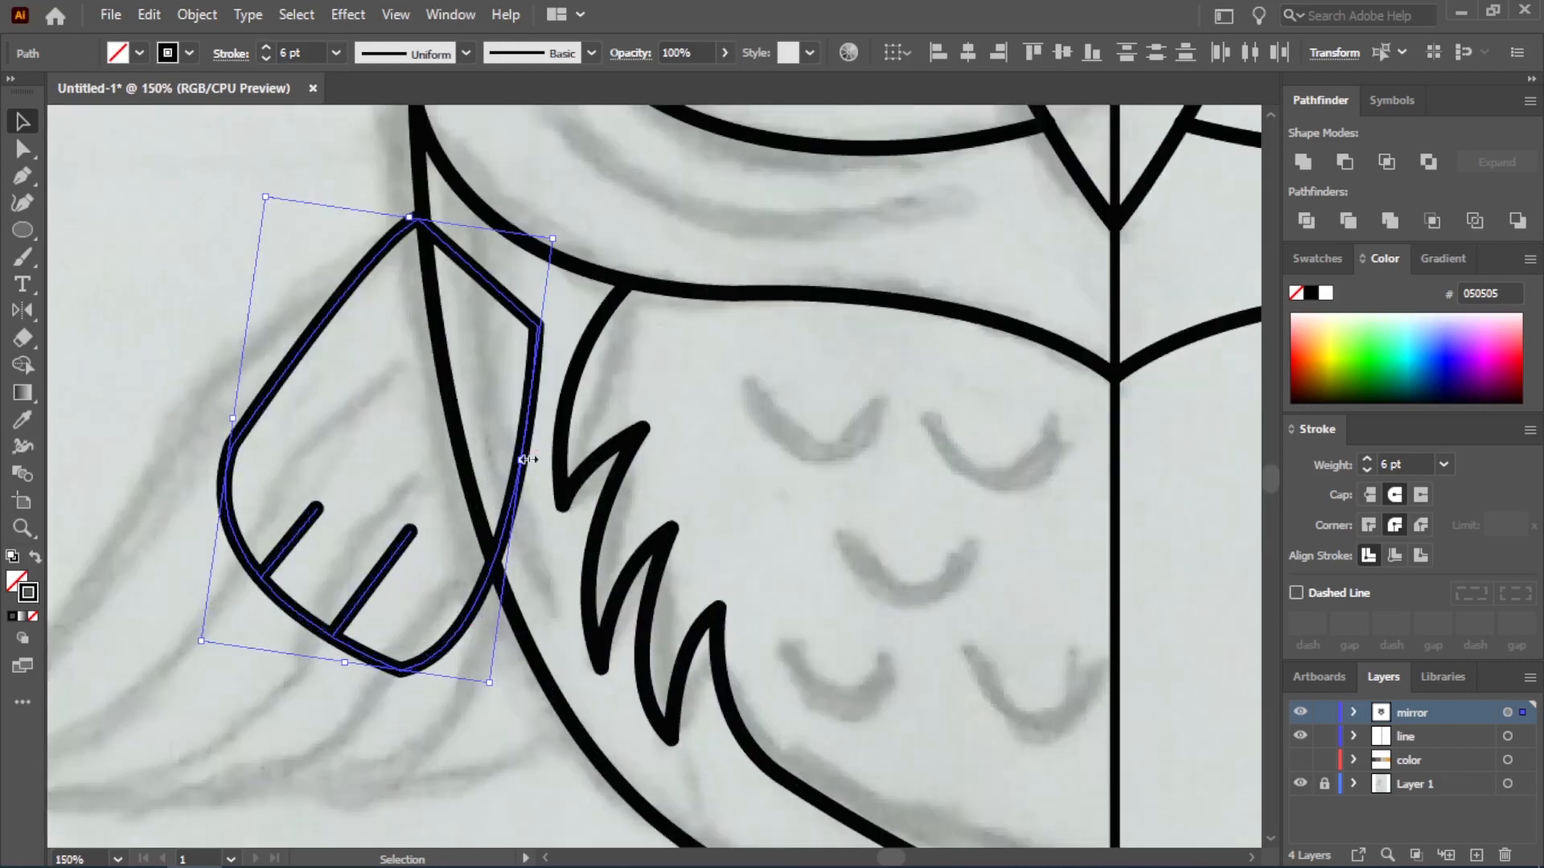
{"action": "left_click_drag", "start_coordinate": [522, 459], "coordinate": [510, 458]}
{"action": "key", "text": "Right"}
{"action": "key", "text": "Right"}
{"action": "left_click", "coordinate": [564, 513]}
{"action": "scroll", "coordinate": [827, 645], "scroll_direction": "down", "scroll_amount": 4}
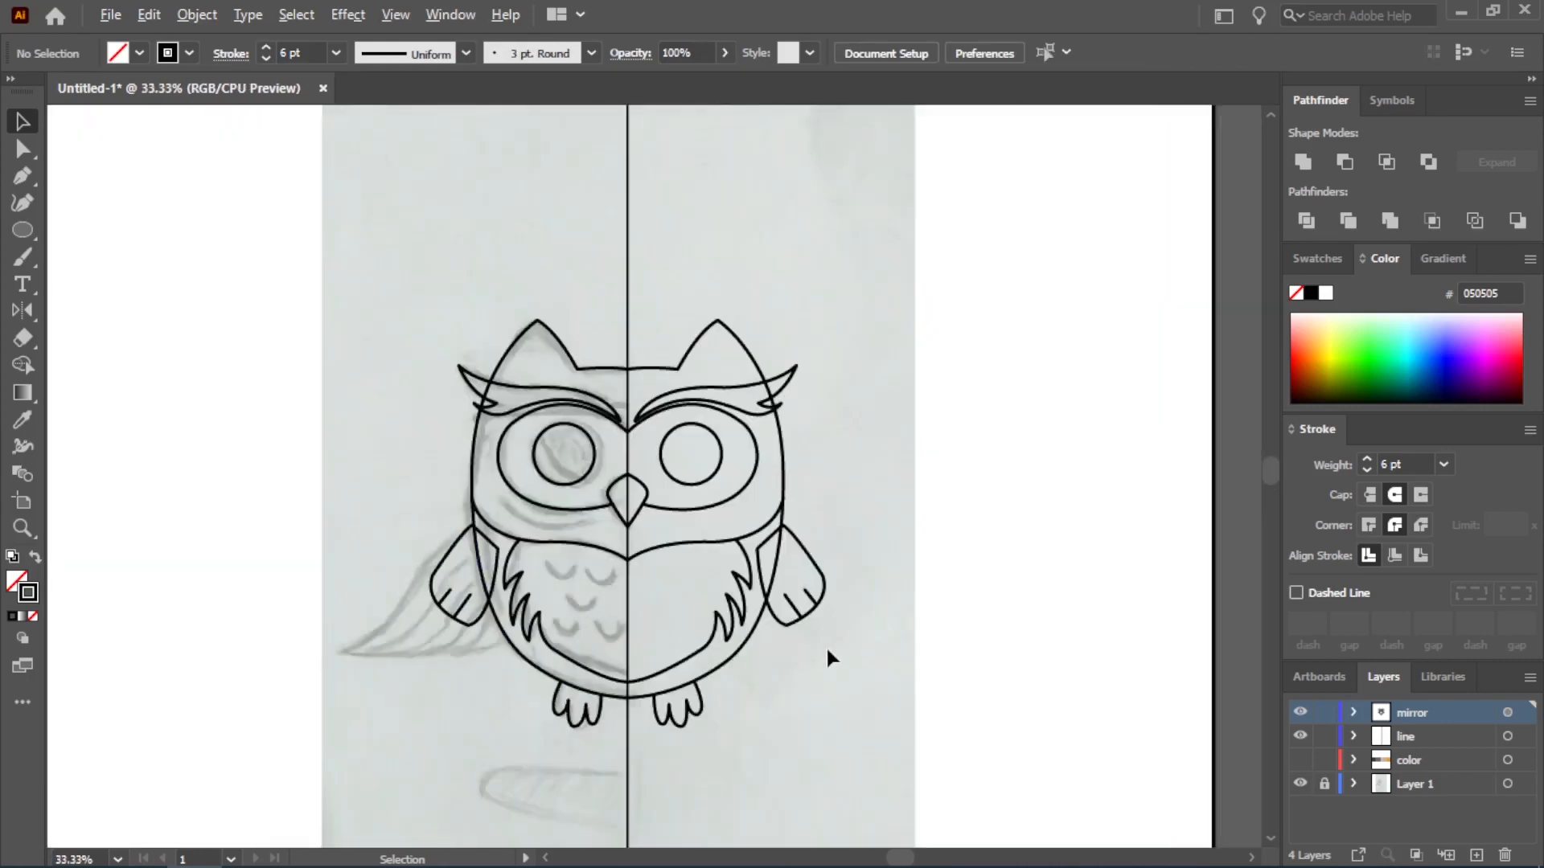
Hide the sketch layer, Layer 1, and the center line layer
{"action": "left_click", "coordinate": [1296, 786]}
{"action": "scroll", "coordinate": [911, 521], "scroll_direction": "down", "scroll_amount": 3}
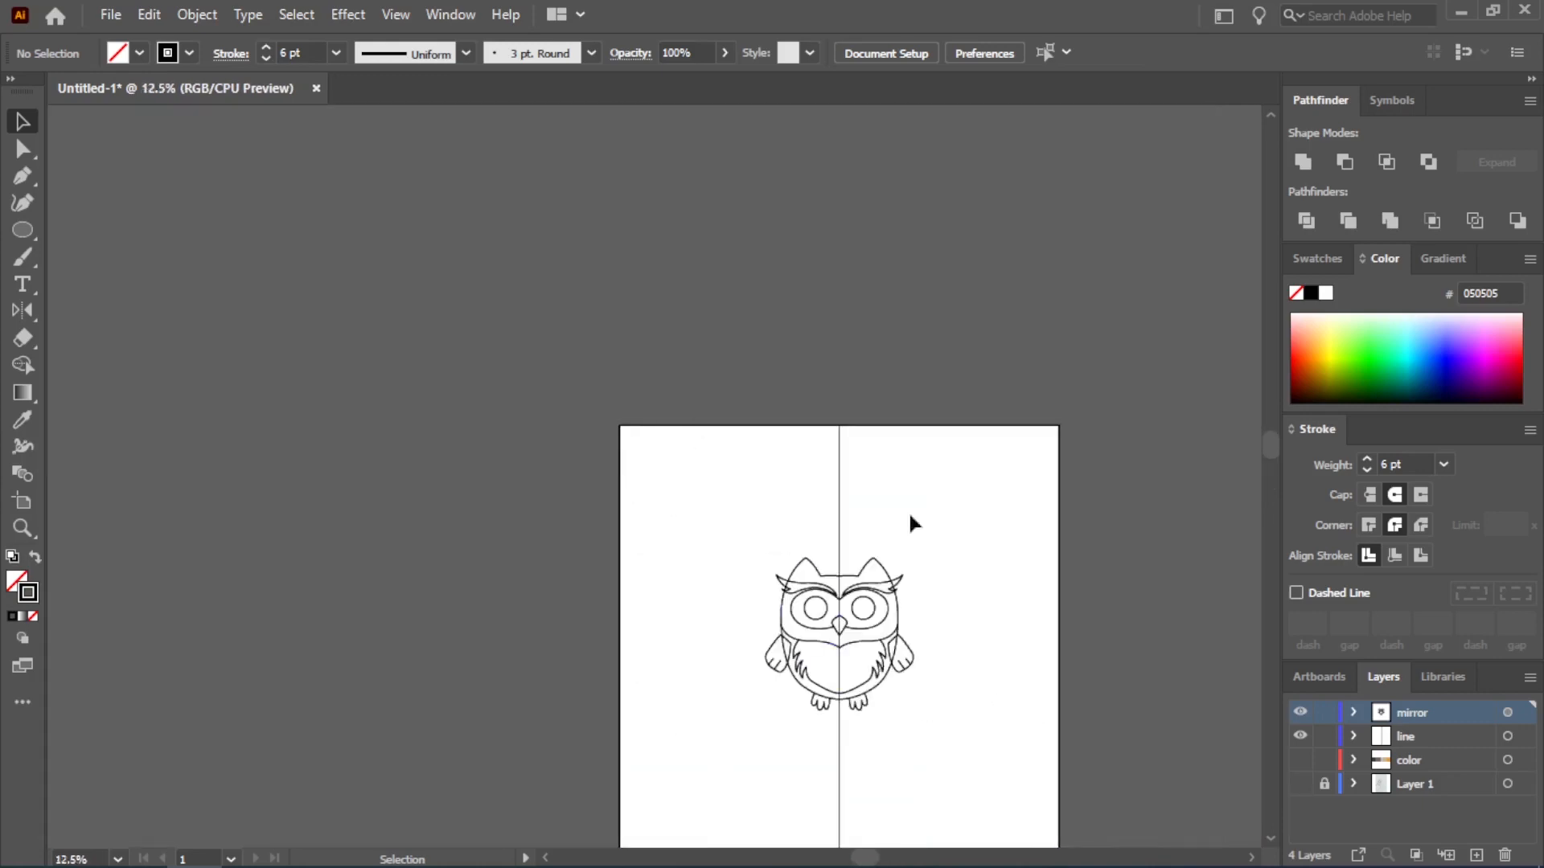
{"action": "left_click", "coordinate": [1300, 737]}
Expand the appearance of all artwork on the mirror layer and deselect it
{"action": "left_click", "coordinate": [1506, 712]}
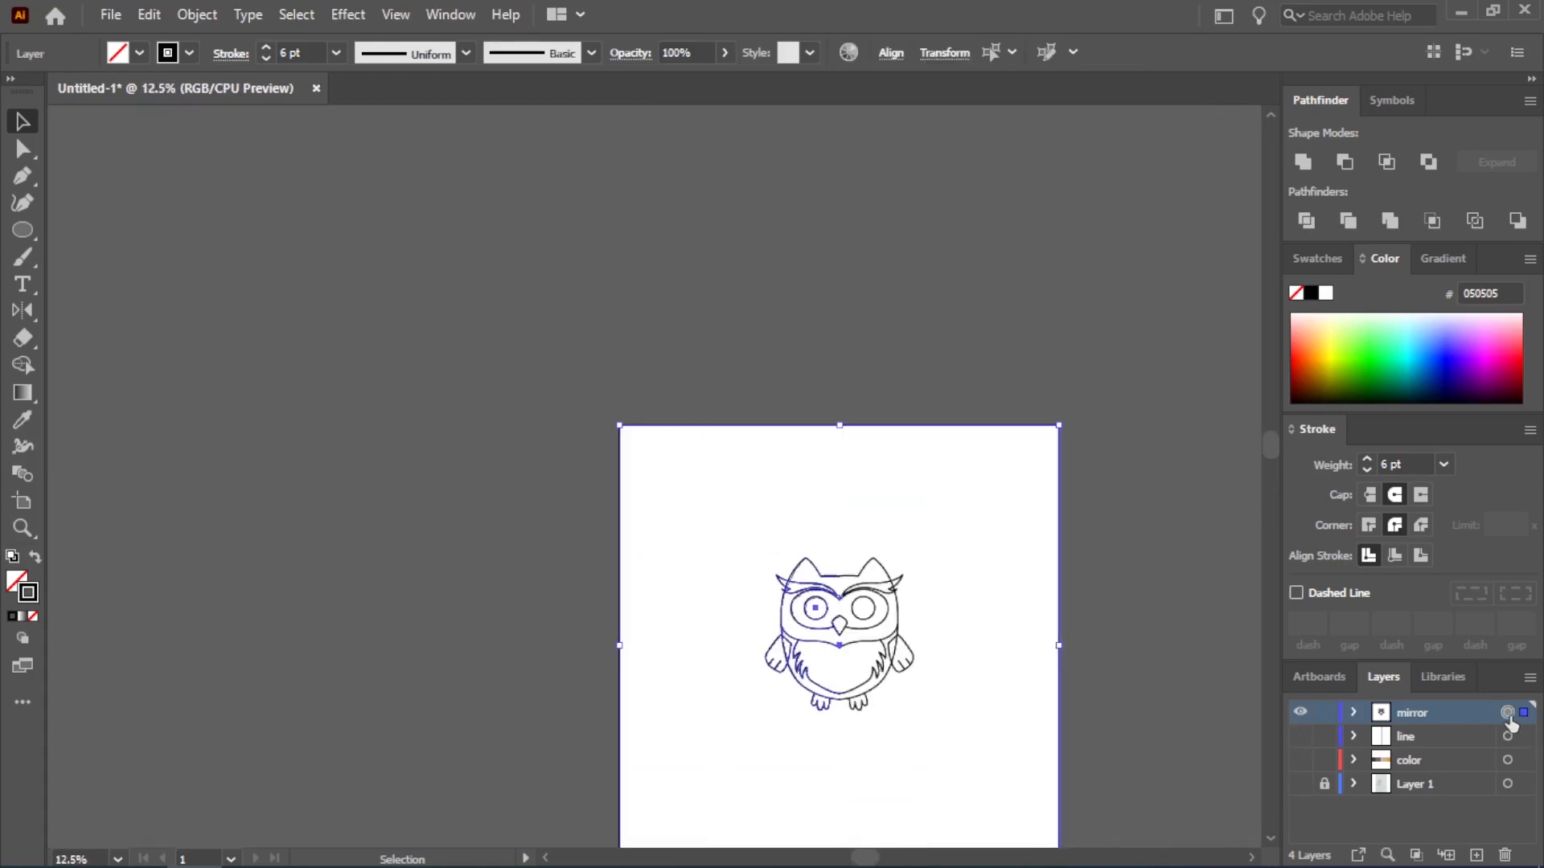
{"action": "left_click", "coordinate": [204, 17]}
{"action": "left_click", "coordinate": [321, 304]}
{"action": "left_click", "coordinate": [686, 504]}
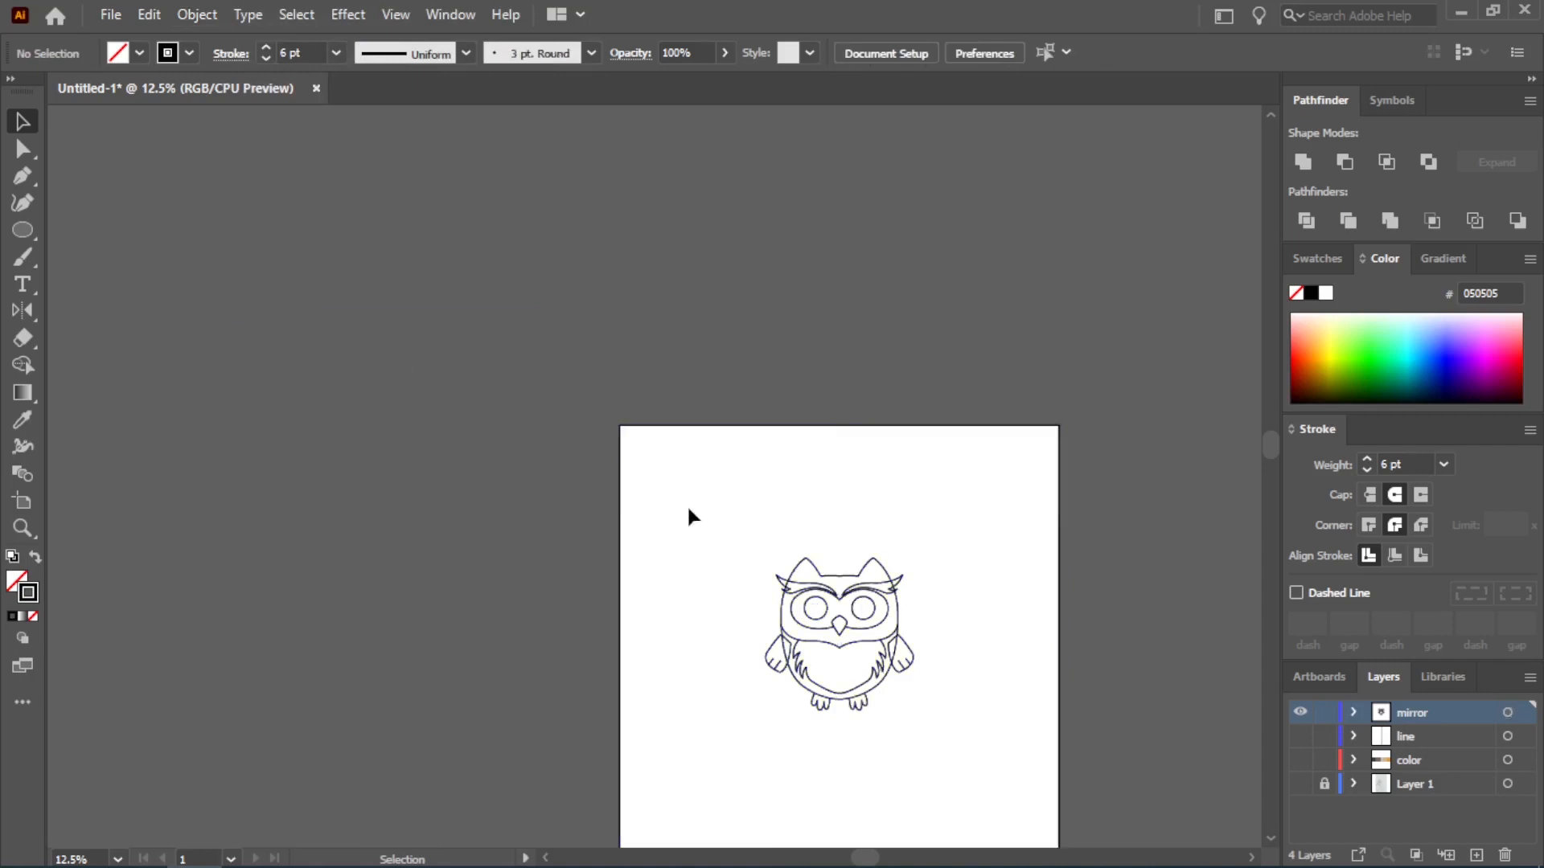
Fully ungroup the expanded owl artwork and delete the artboard-sized rectangle surrounding it
{"action": "left_click", "coordinate": [849, 625]}
{"action": "right_click", "coordinate": [849, 626]}
{"action": "left_click", "coordinate": [970, 417]}
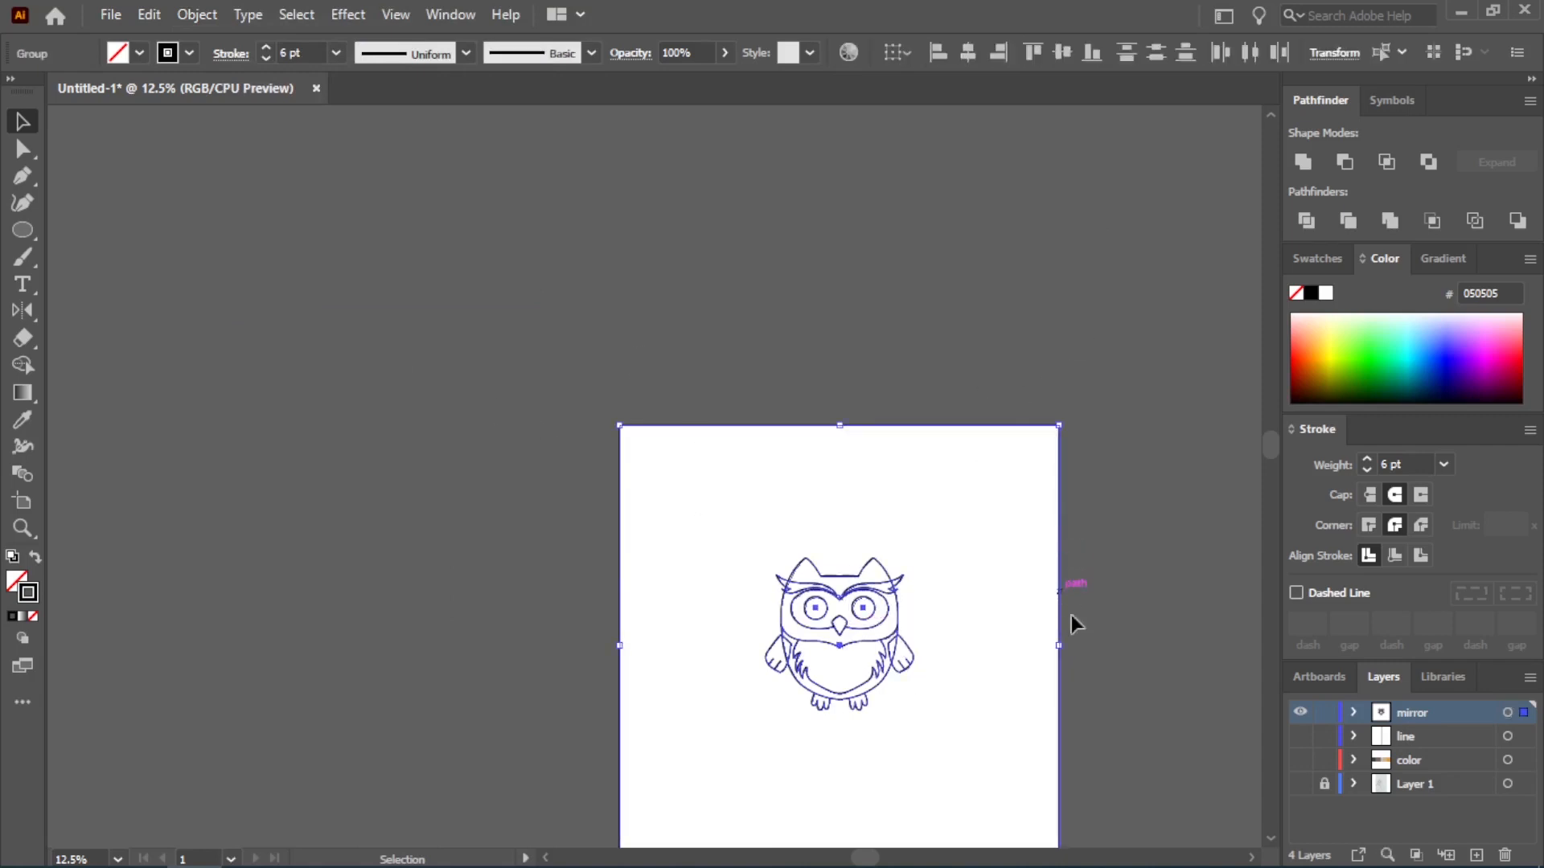
{"action": "scroll", "coordinate": [1077, 708], "scroll_direction": "up", "scroll_amount": 2}
{"action": "key", "text": "Delete"}
{"action": "key", "text": "ctrl+z"}
{"action": "right_click", "coordinate": [851, 631]}
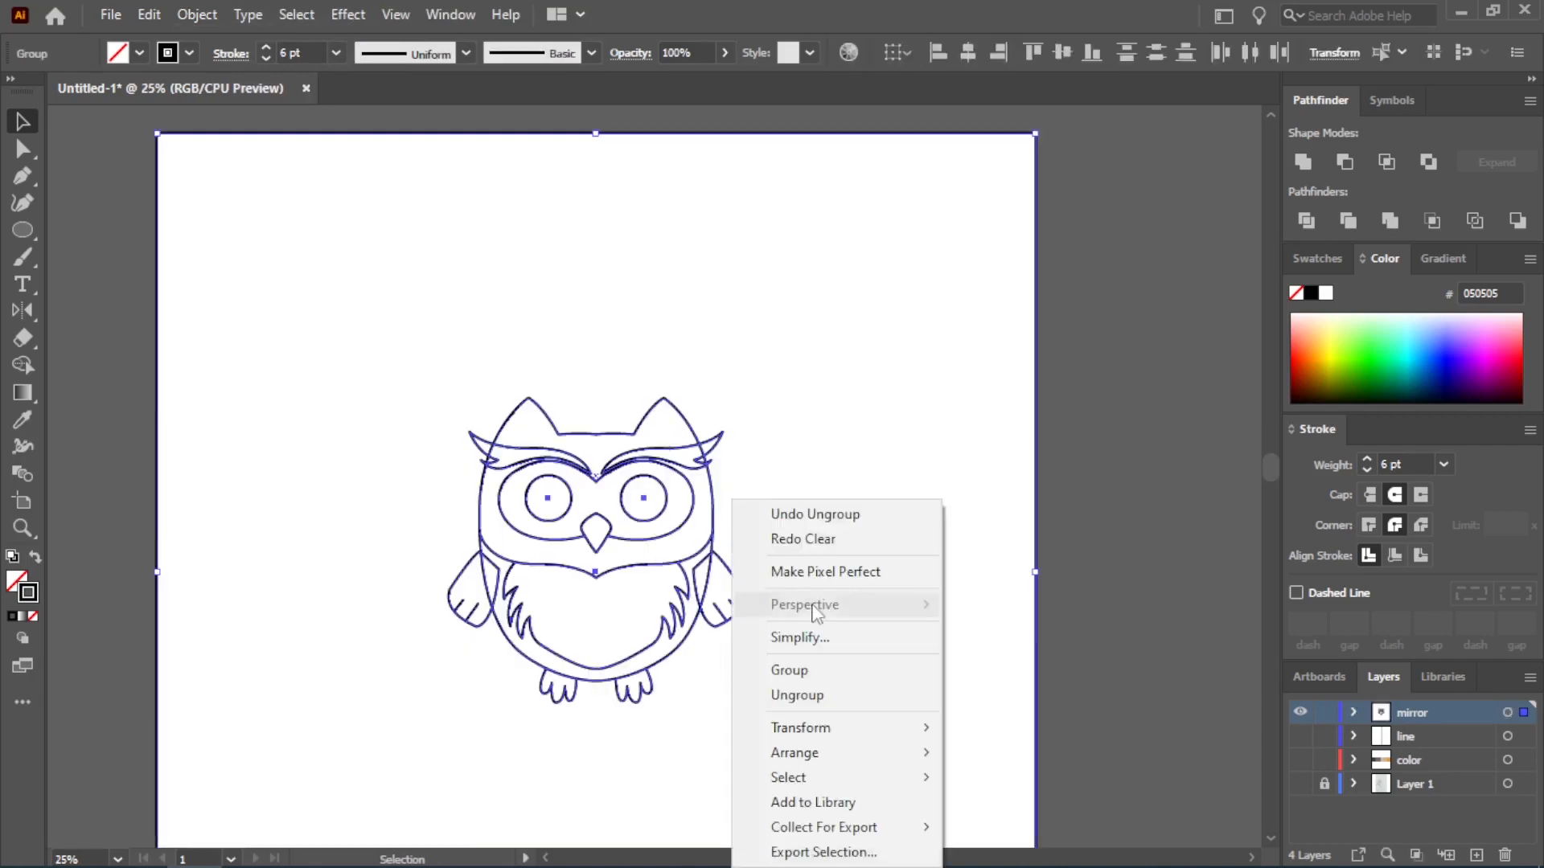
{"action": "left_click", "coordinate": [892, 697]}
{"action": "left_click_drag", "start_coordinate": [1010, 321], "coordinate": [1092, 389]}
{"action": "key", "text": "ctrl+plus"}
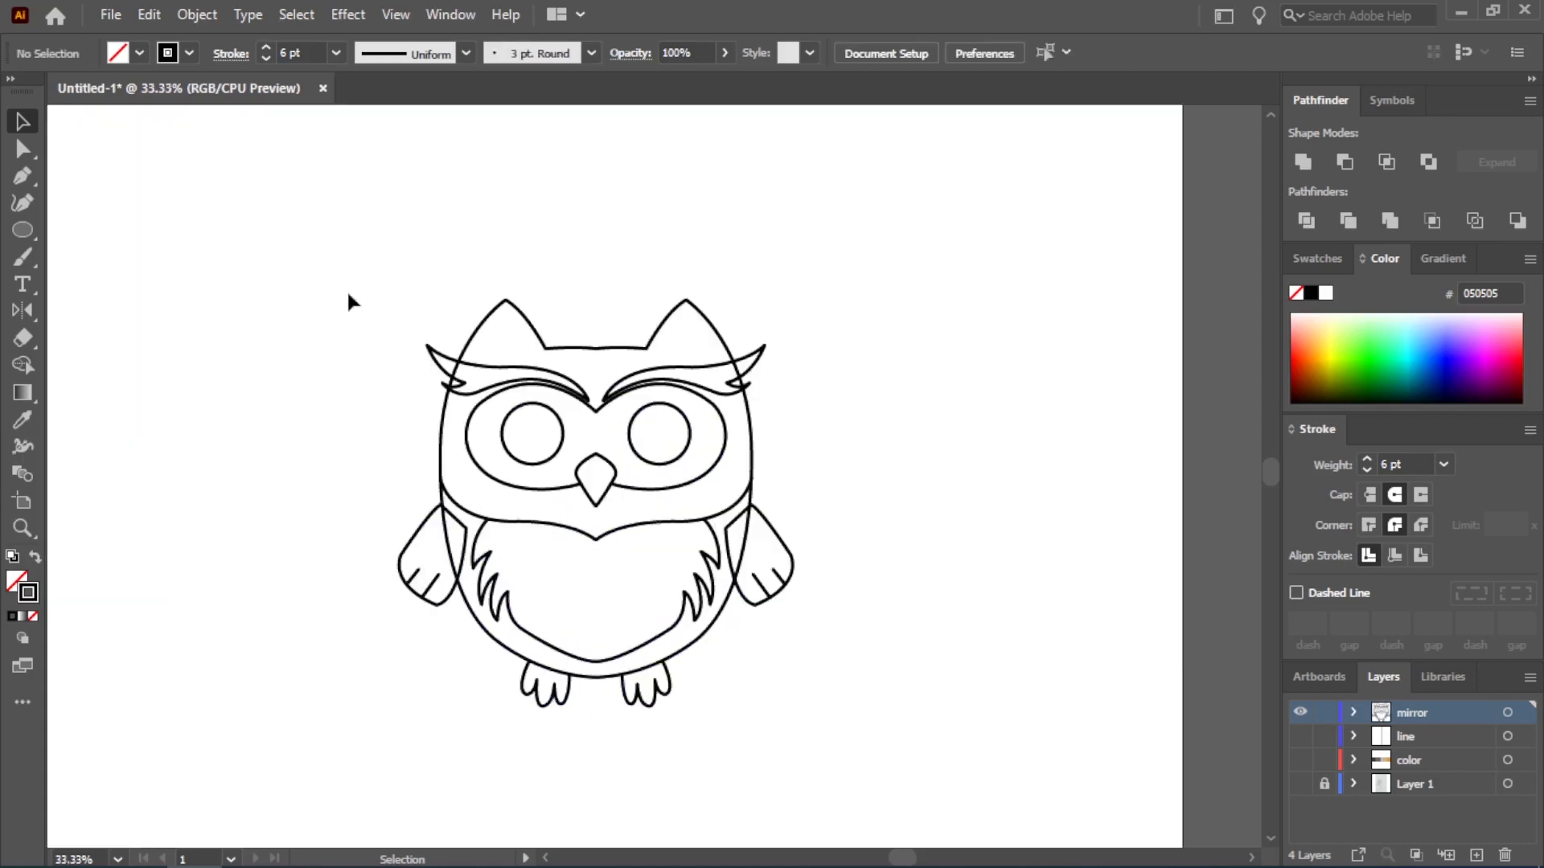
Expand the fill and stroke of the whole owl outline into shapes
{"action": "left_click_drag", "start_coordinate": [328, 268], "coordinate": [889, 756]}
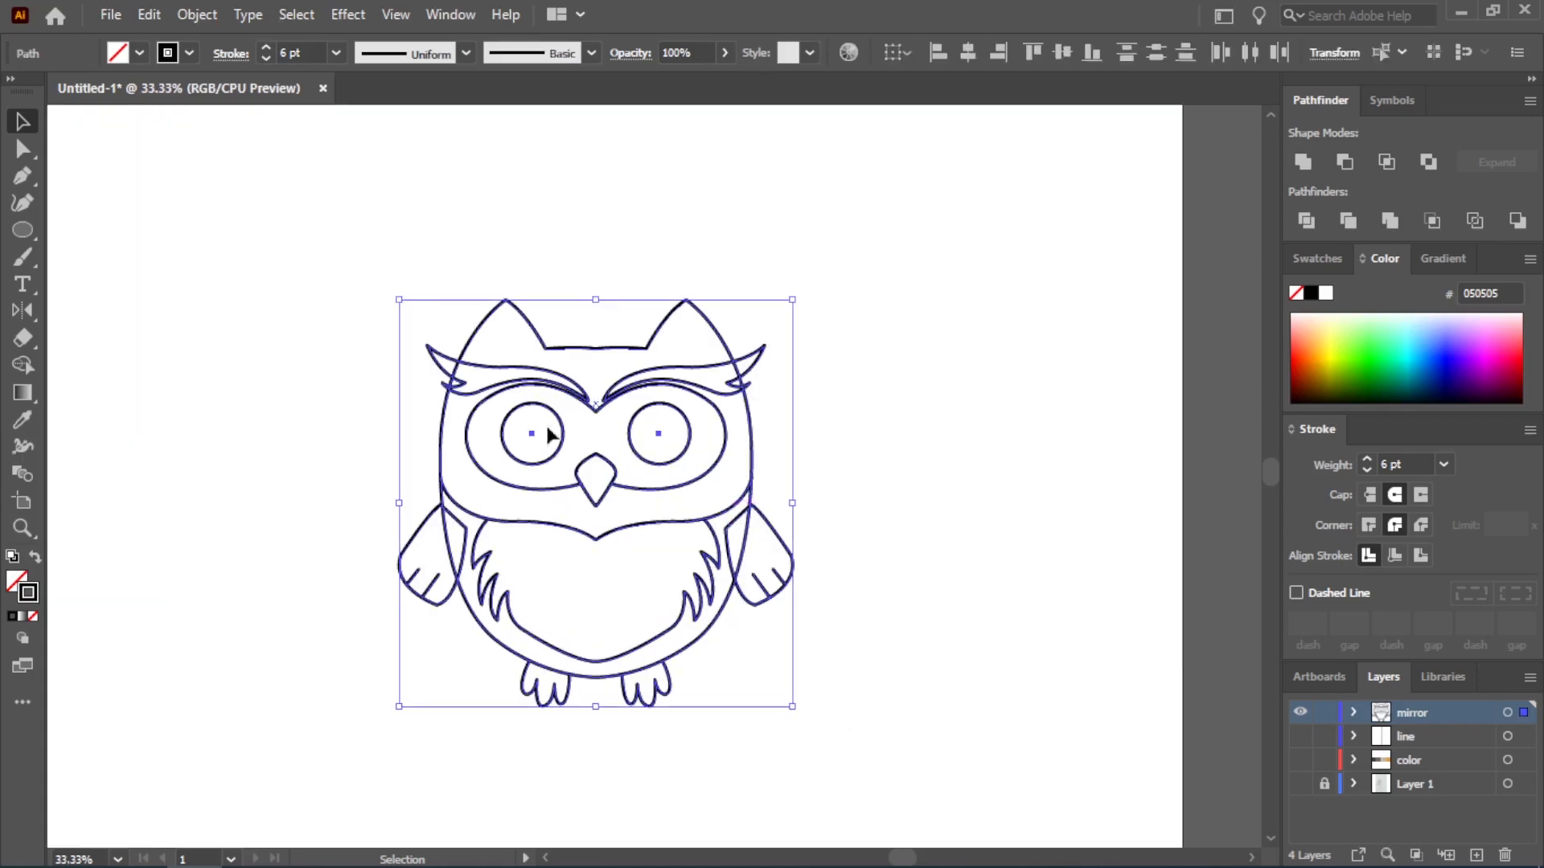
{"action": "left_click", "coordinate": [192, 15]}
{"action": "left_click", "coordinate": [284, 280]}
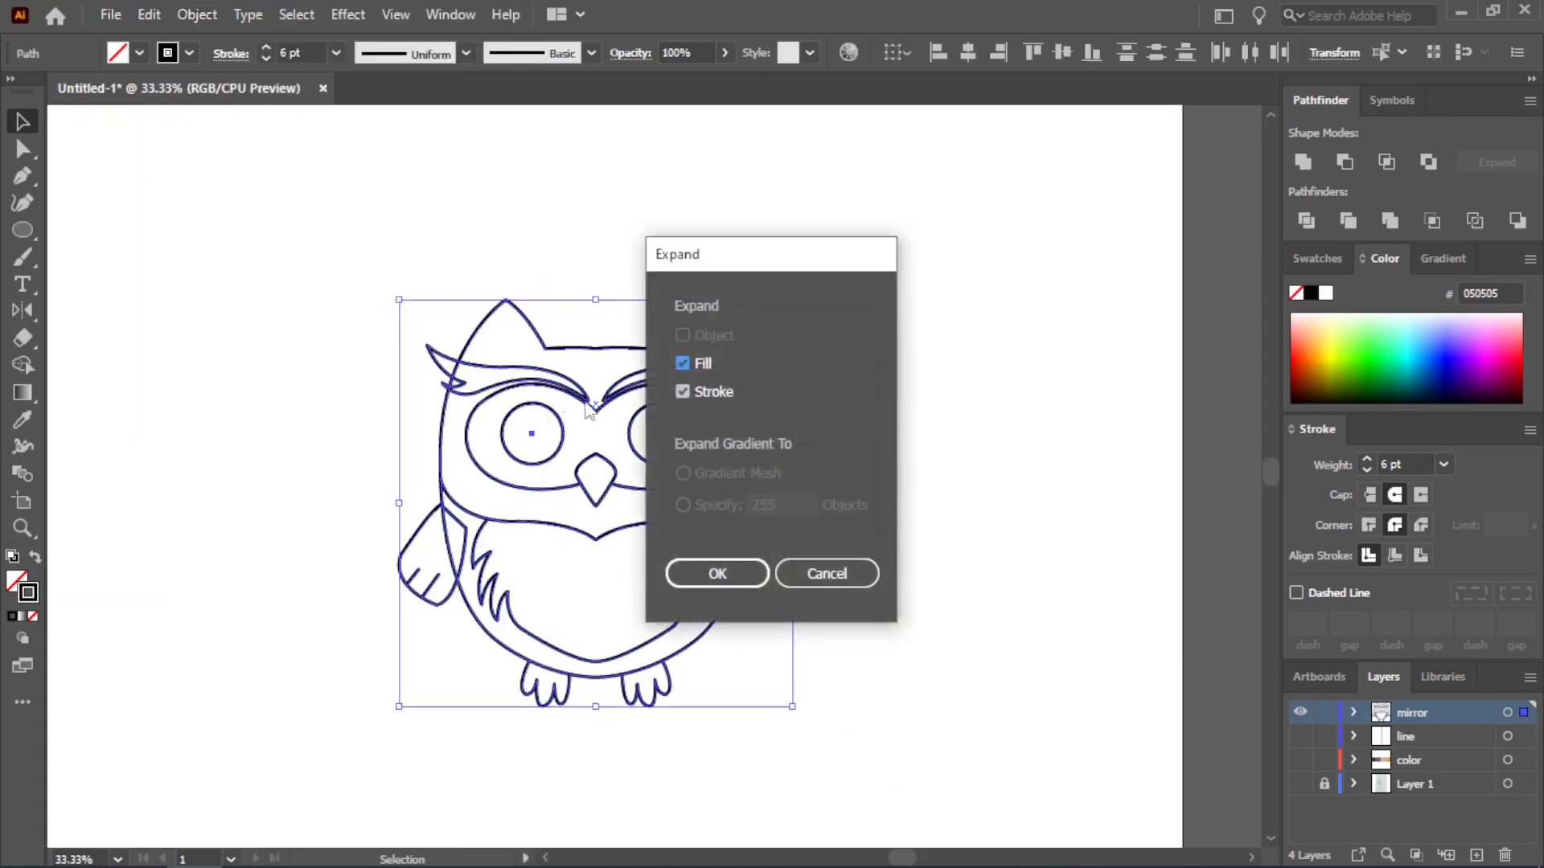
{"action": "left_click", "coordinate": [718, 570]}
{"action": "left_click", "coordinate": [878, 477]}
Enlarge the whole owl outline and center it on the artboard
{"action": "scroll", "coordinate": [876, 477], "scroll_direction": "down", "scroll_amount": 2}
{"action": "left_click_drag", "start_coordinate": [609, 320], "coordinate": [740, 492]}
{"action": "mouse_move", "coordinate": [825, 565]}
{"action": "left_mouse_down"}
{"action": "mouse_move", "coordinate": [884, 629]}
{"action": "mouse_move", "coordinate": [807, 547]}
{"action": "left_mouse_up"}
{"action": "left_click", "coordinate": [798, 596]}
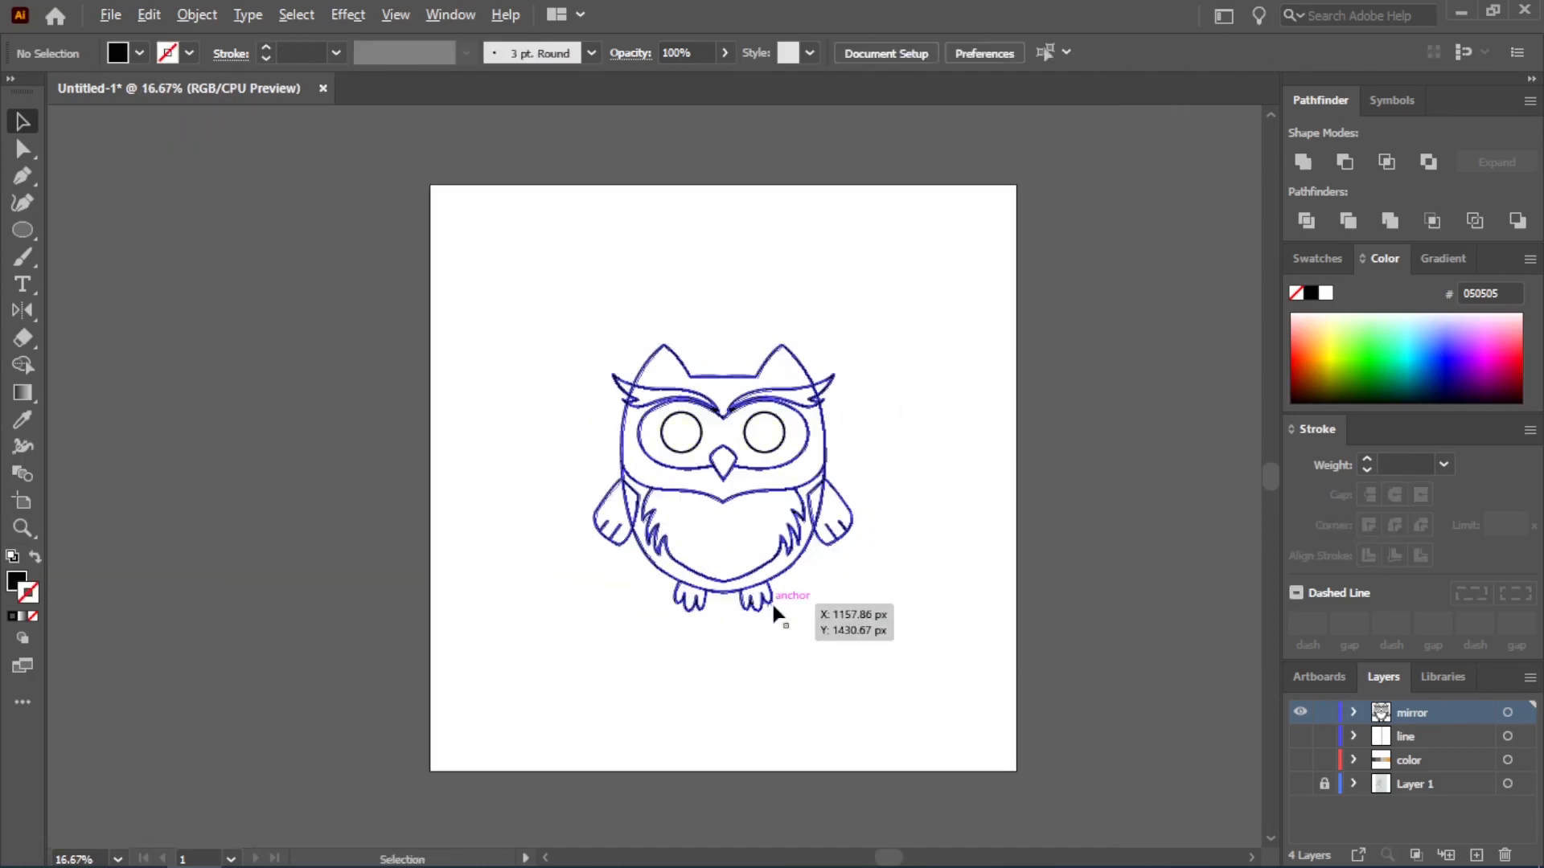
Merge the areas inside the right-hand wing with Shape Builder and delete the filled shape, removing the body line there
{"action": "scroll", "coordinate": [771, 603], "scroll_direction": "up", "scroll_amount": 1}
{"action": "scroll", "coordinate": [895, 339], "scroll_direction": "up", "scroll_amount": 2}
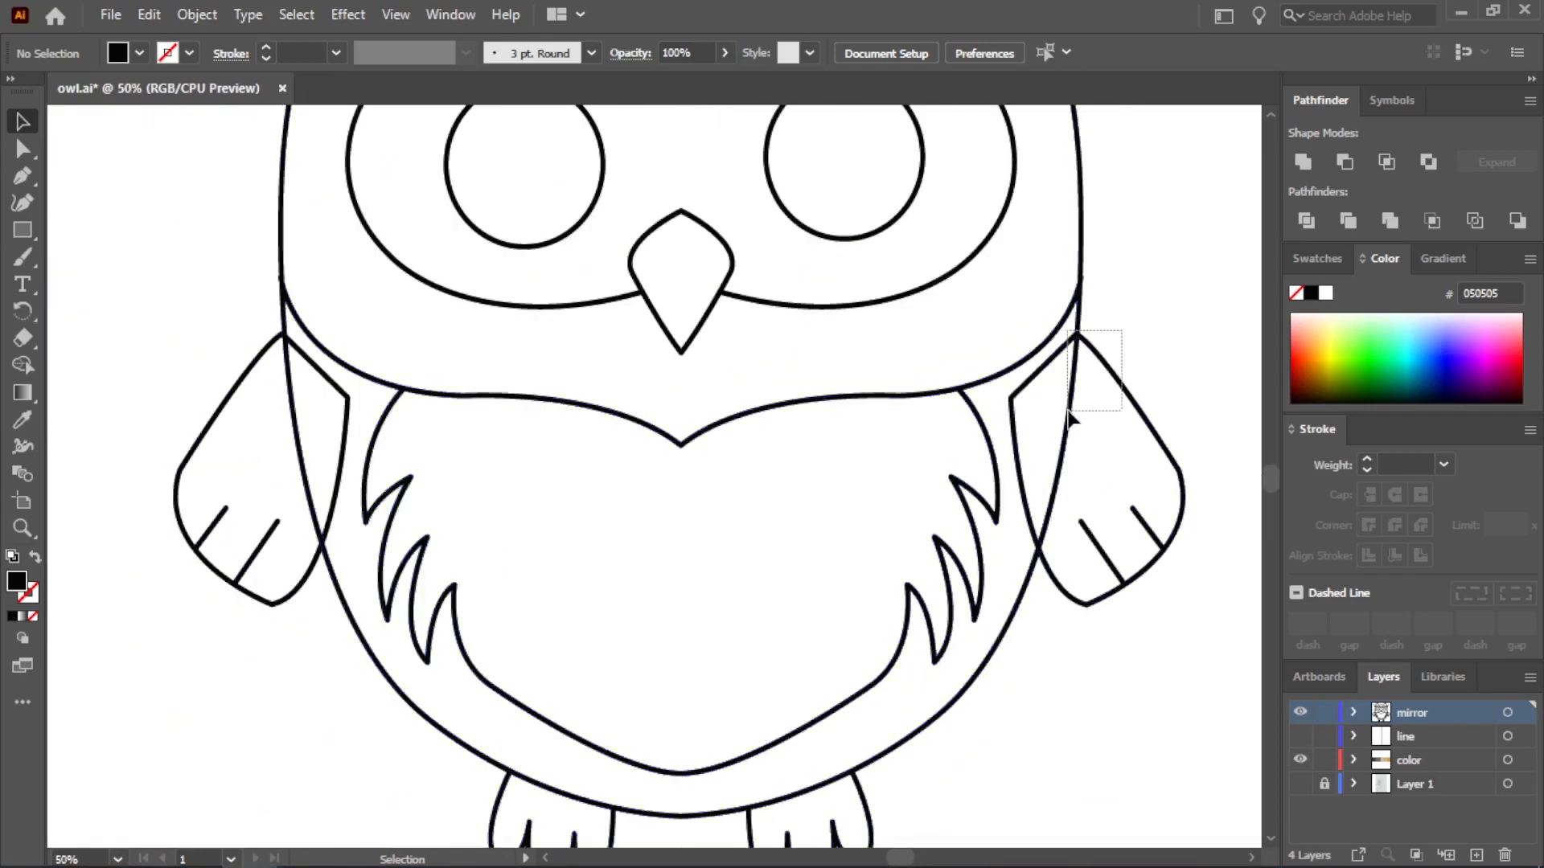
{"action": "left_click_drag", "start_coordinate": [1070, 414], "coordinate": [1069, 414]}
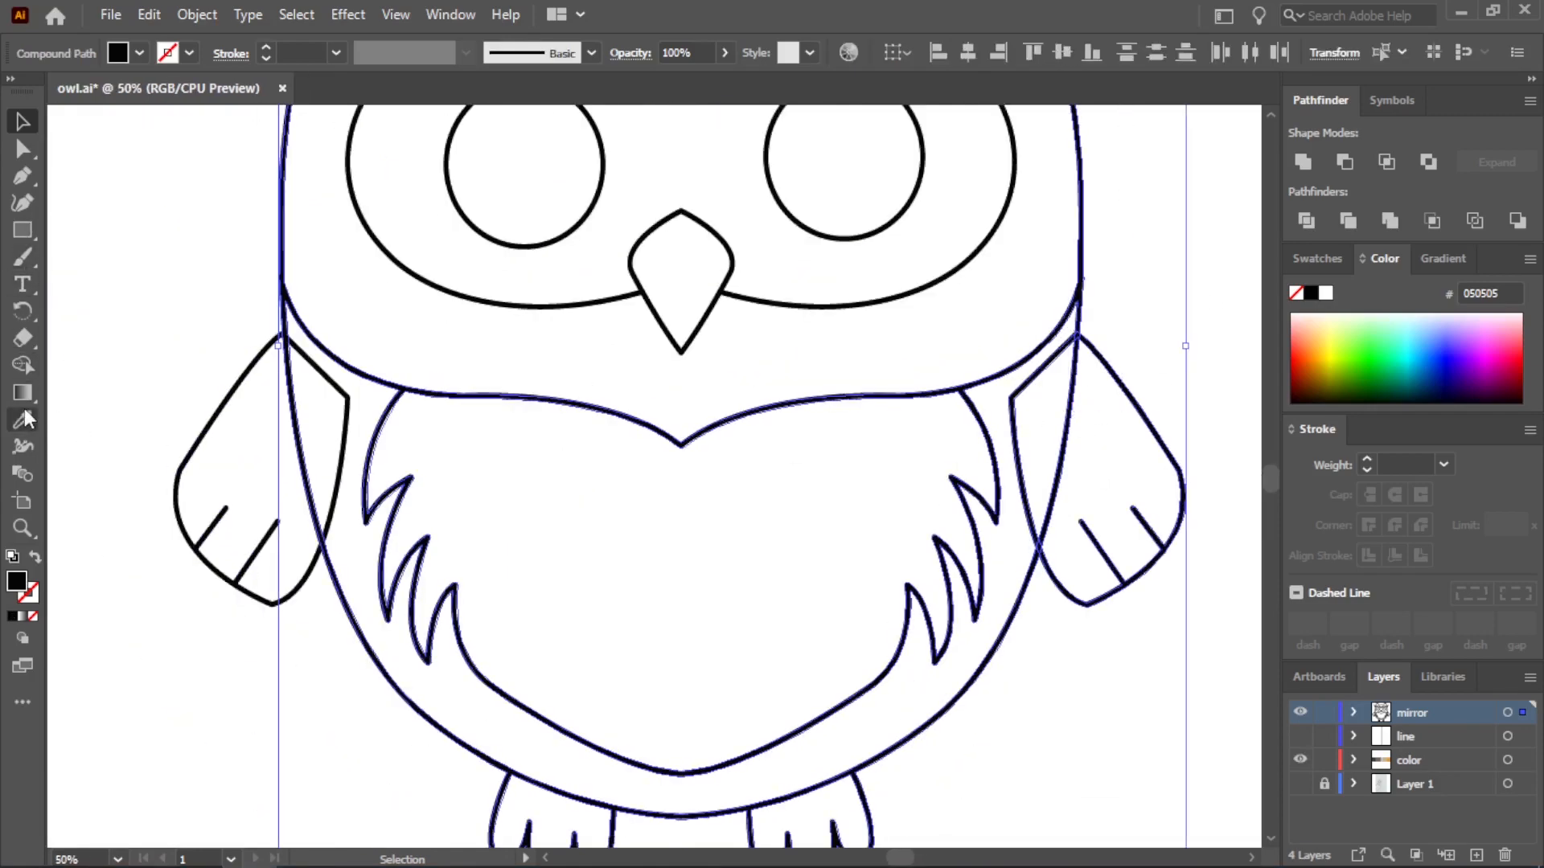
{"action": "left_click", "coordinate": [23, 364]}
{"action": "left_click", "coordinate": [1088, 438]}
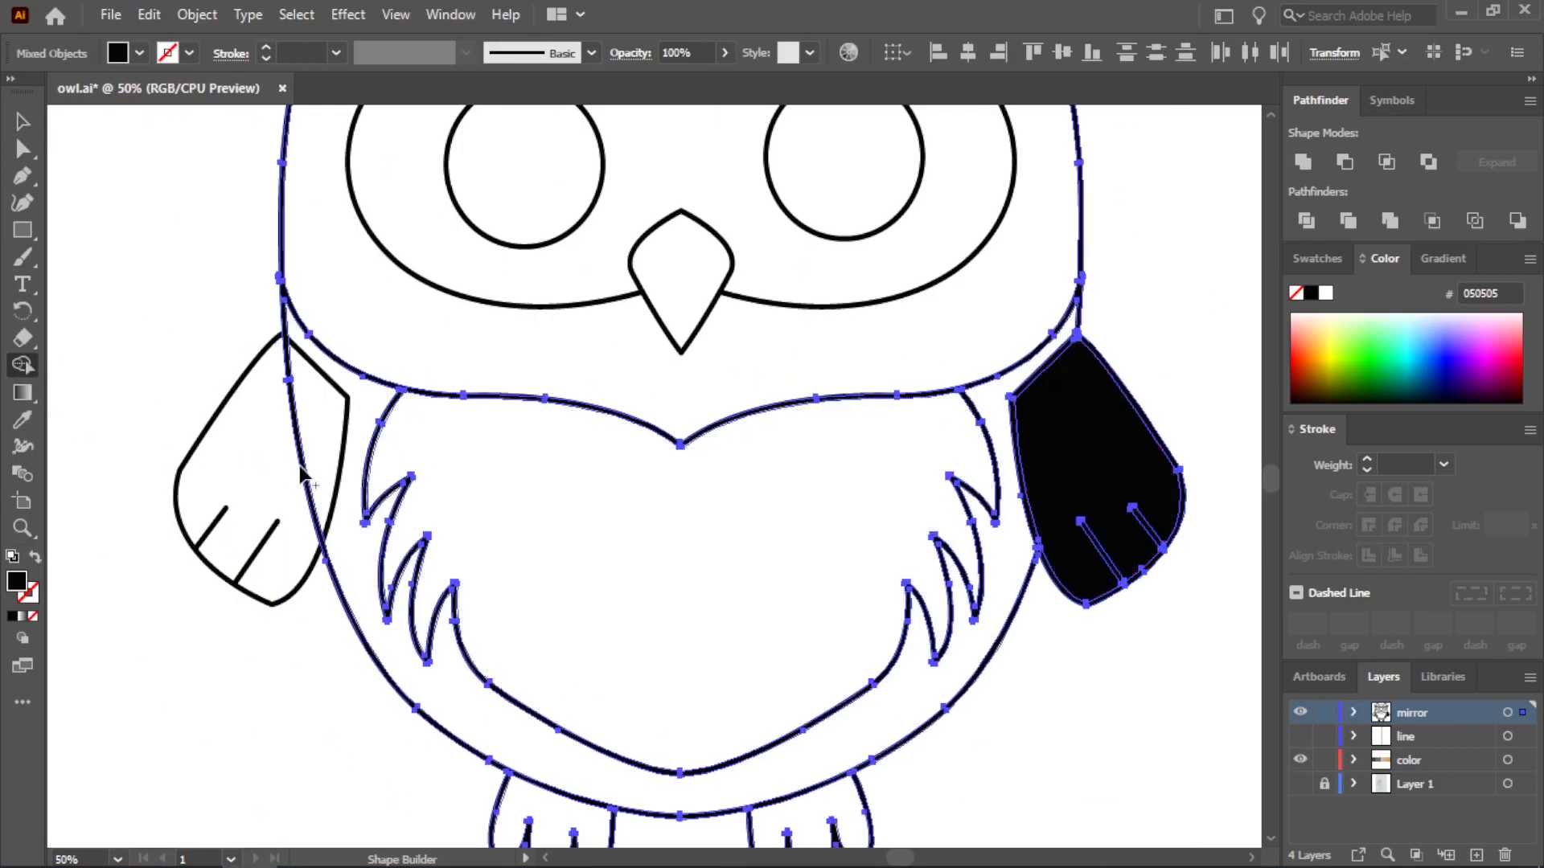
{"action": "left_click", "coordinate": [22, 121]}
{"action": "left_click", "coordinate": [71, 162]}
{"action": "left_click_drag", "start_coordinate": [1102, 487], "coordinate": [1146, 430]}
{"action": "key", "text": "Delete"}
Remove the body line crossing the left-hand wing by merging its inner areas and deleting the filled shape
{"action": "left_click_drag", "start_coordinate": [298, 419], "coordinate": [244, 424]}
{"action": "left_click", "coordinate": [23, 419]}
{"action": "left_click", "coordinate": [23, 122]}
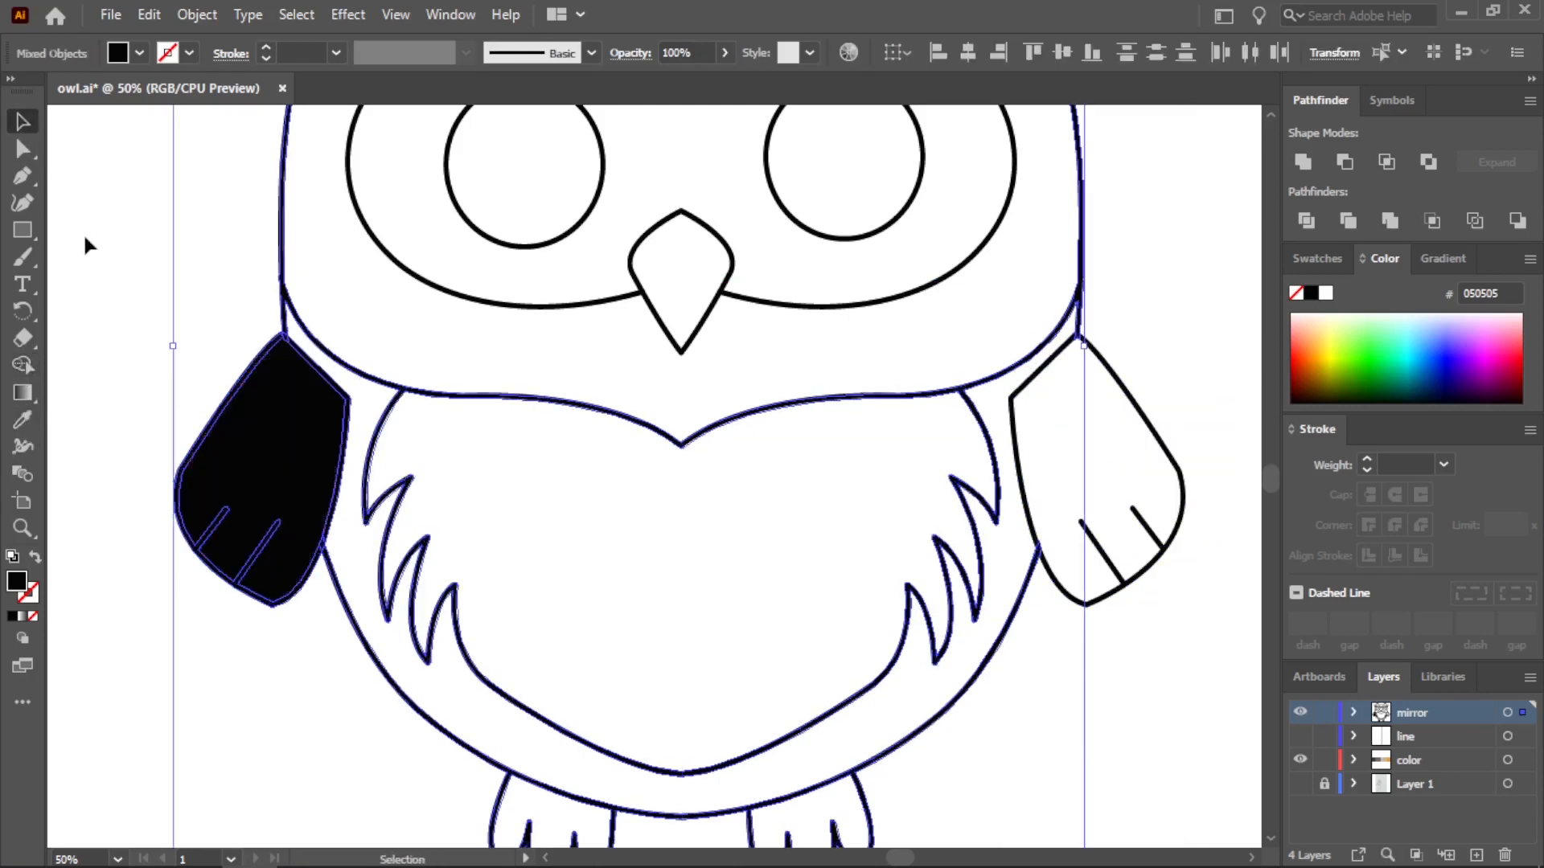
{"action": "left_click", "coordinate": [276, 410]}
{"action": "key", "text": "Delete"}
{"action": "key", "text": "ctrl+0"}
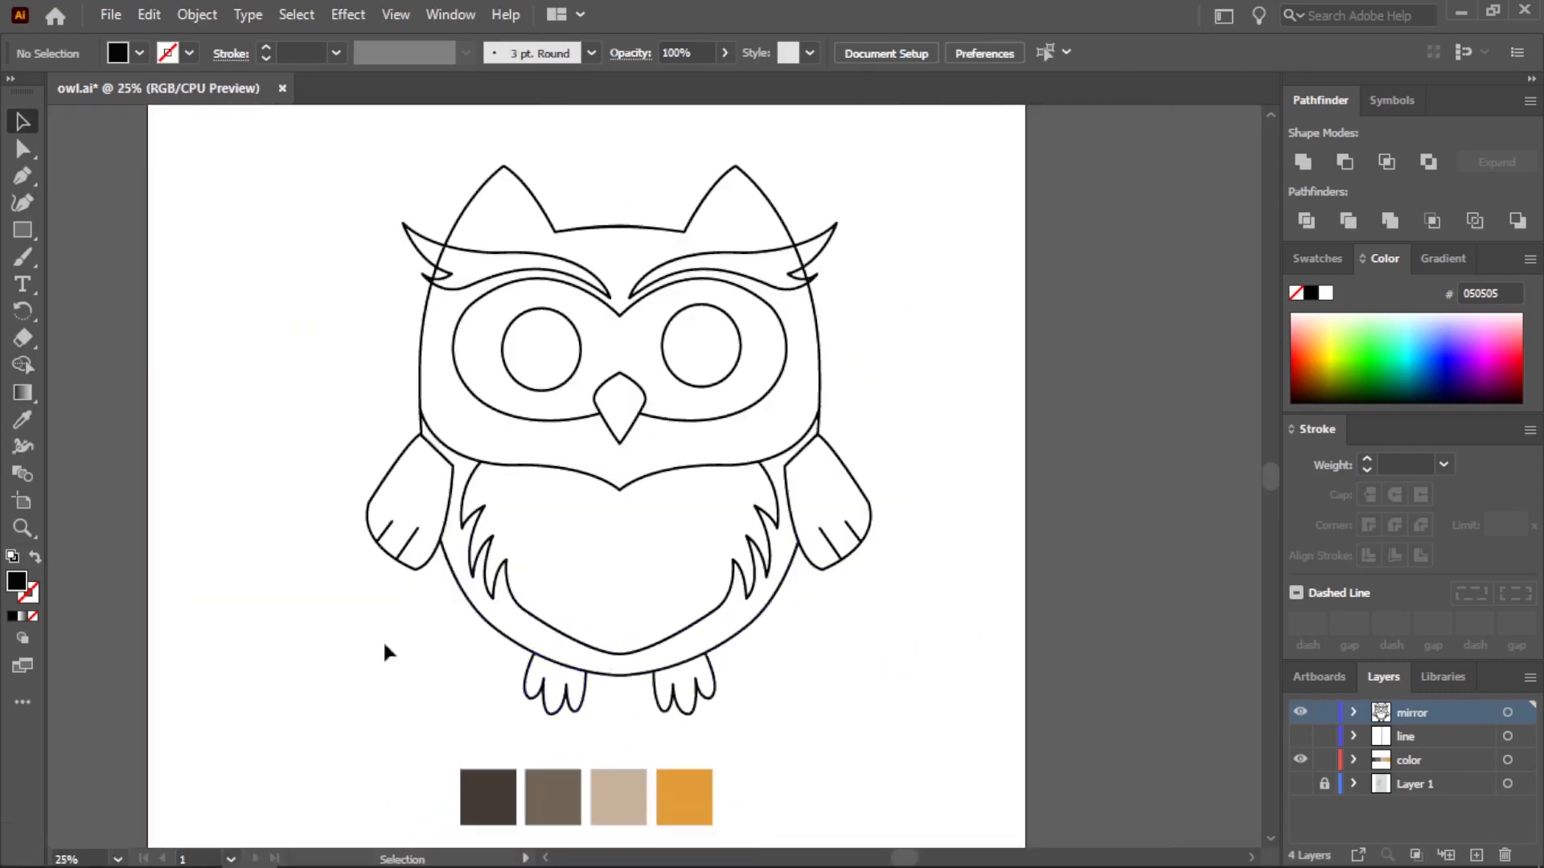
Draw a rectangle covering the whole owl behind its outline and fill it with the orange palette color E29D39
{"action": "left_click_drag", "start_coordinate": [298, 139], "coordinate": [949, 735]}
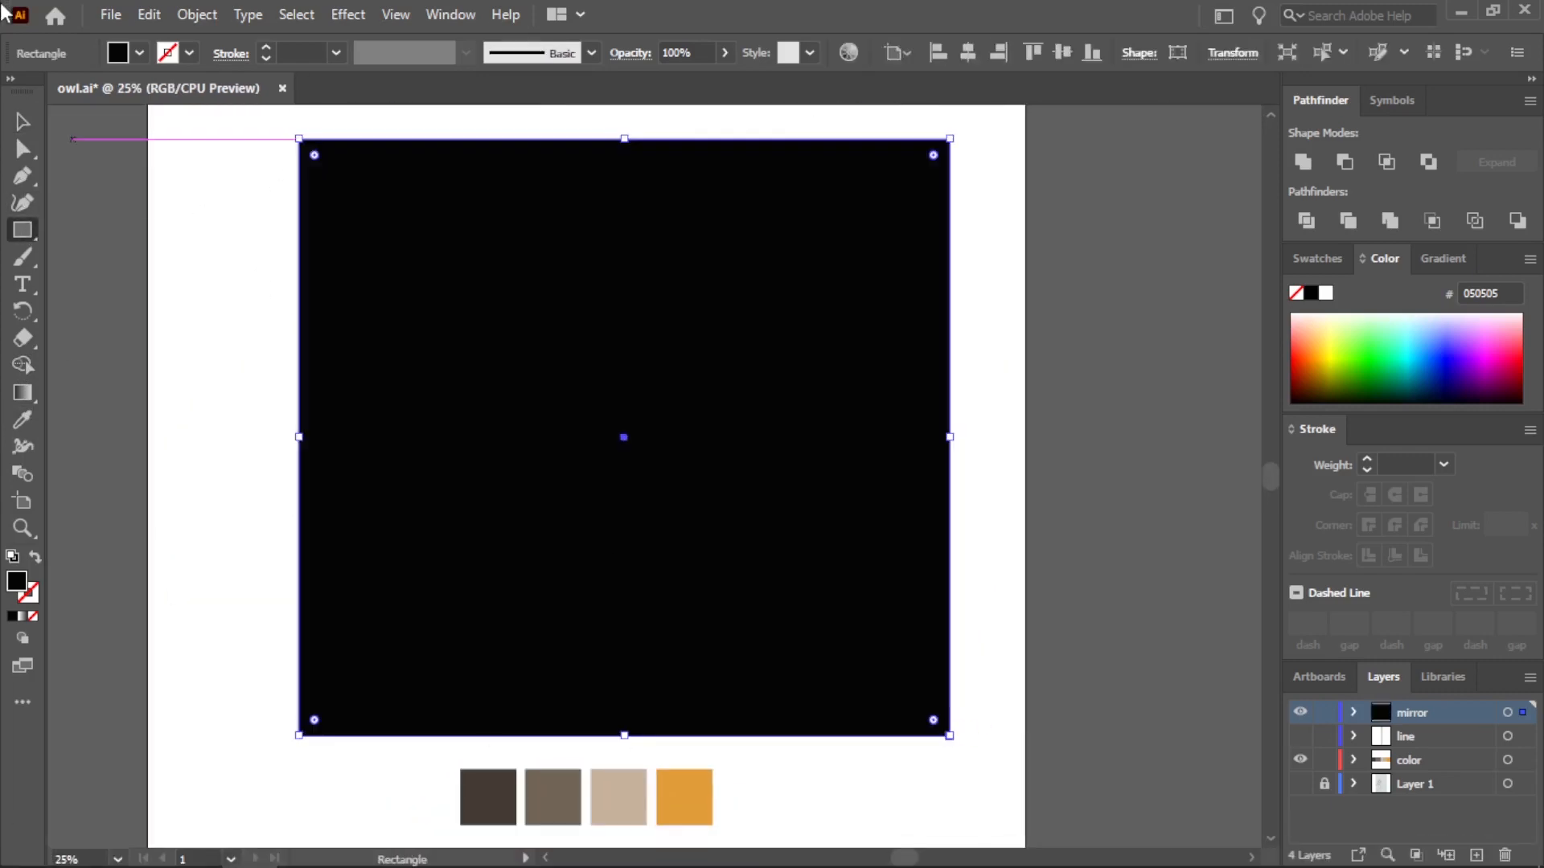
{"action": "key", "text": "v"}
{"action": "right_click", "coordinate": [625, 276]}
{"action": "mouse_move", "coordinate": [777, 724]}
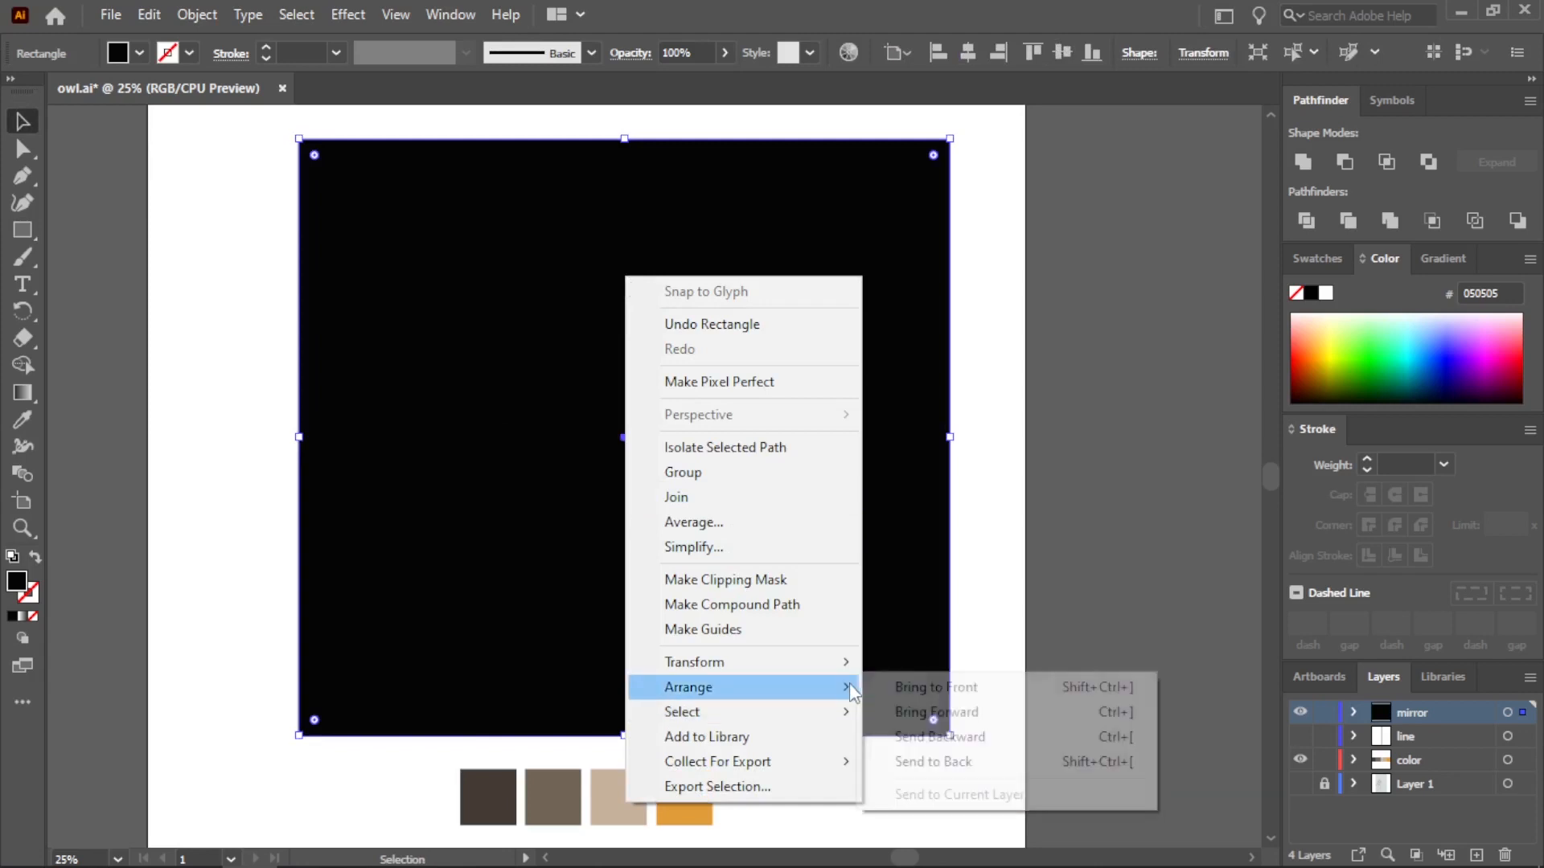
{"action": "left_click", "coordinate": [966, 735]}
{"action": "left_click", "coordinate": [23, 418]}
{"action": "left_click", "coordinate": [683, 796]}
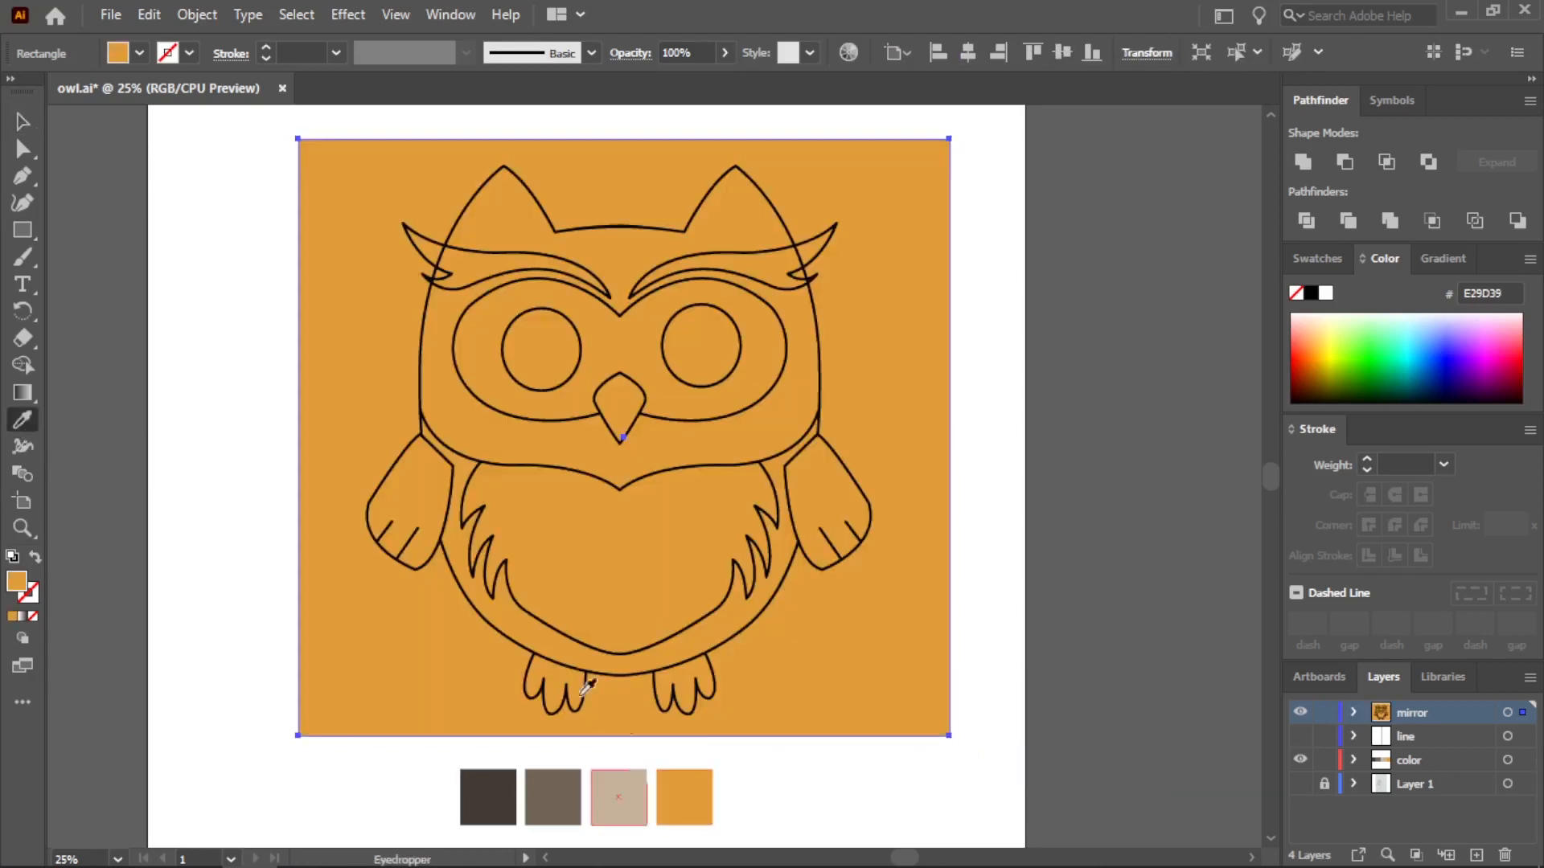
Try trimming the orange rectangle with the body, face and one eye outline, ungrouping the result and deleting the outer background
{"action": "key", "text": "v"}
{"action": "left_click", "coordinate": [616, 227]}
{"action": "left_click", "coordinate": [939, 238], "text": "shift"}
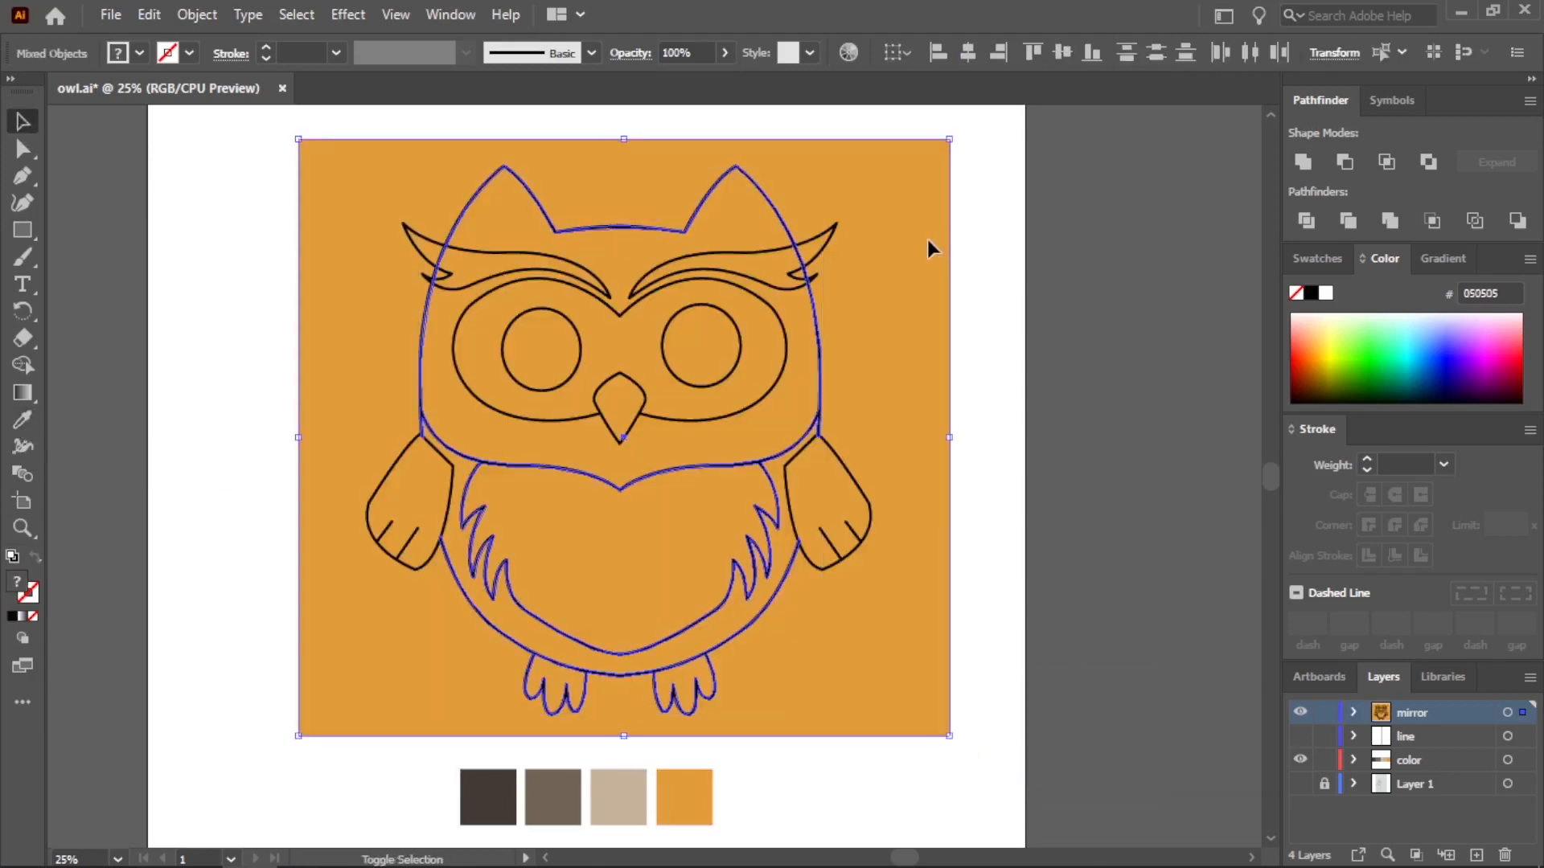
{"action": "left_click", "coordinate": [758, 397], "text": "shift"}
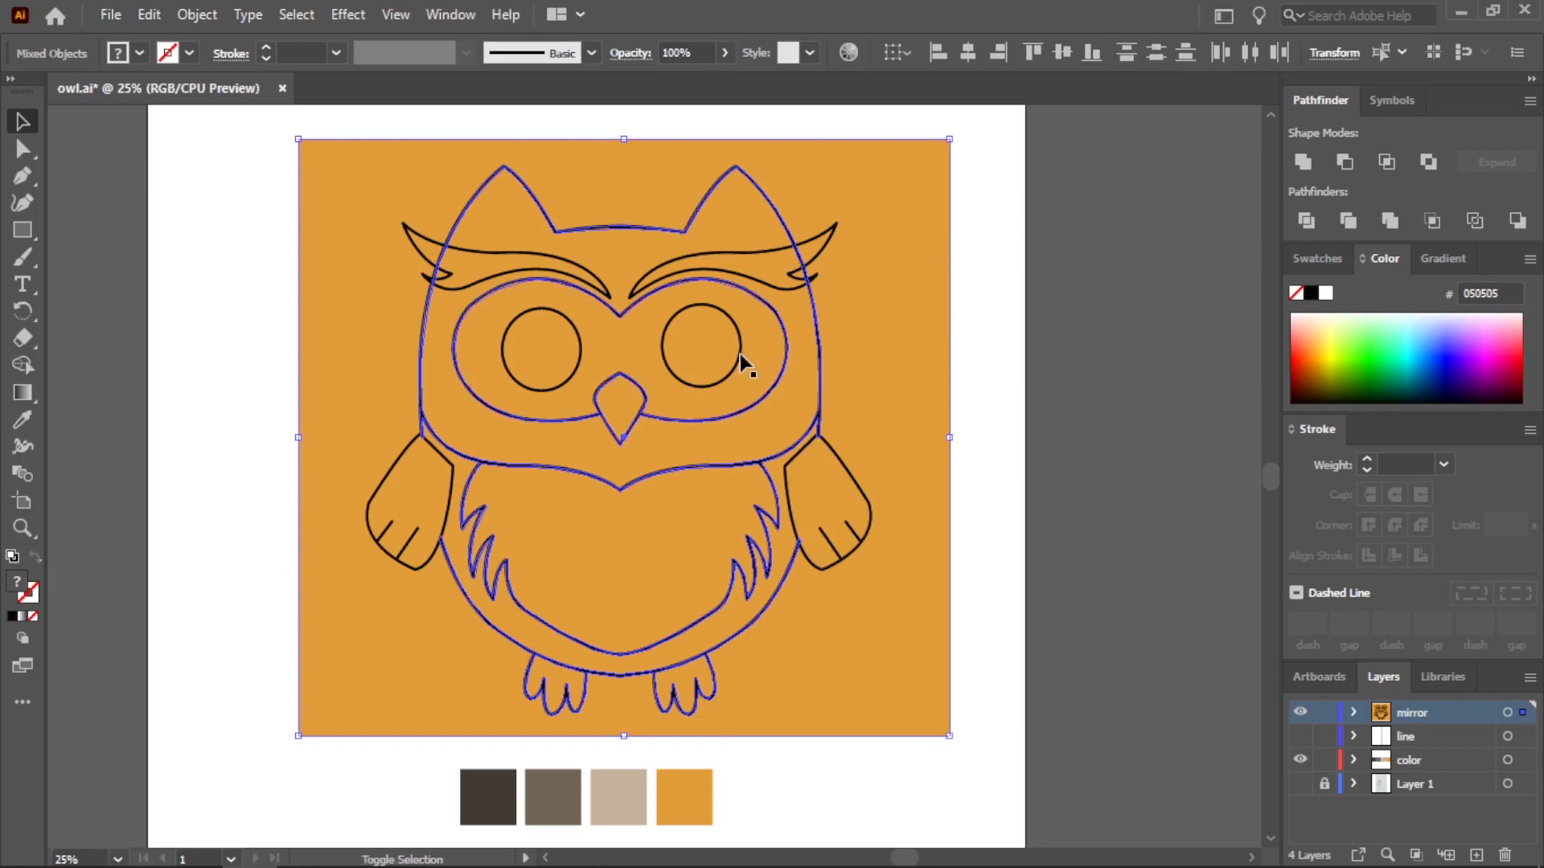
{"action": "left_click", "coordinate": [739, 353], "text": "shift"}
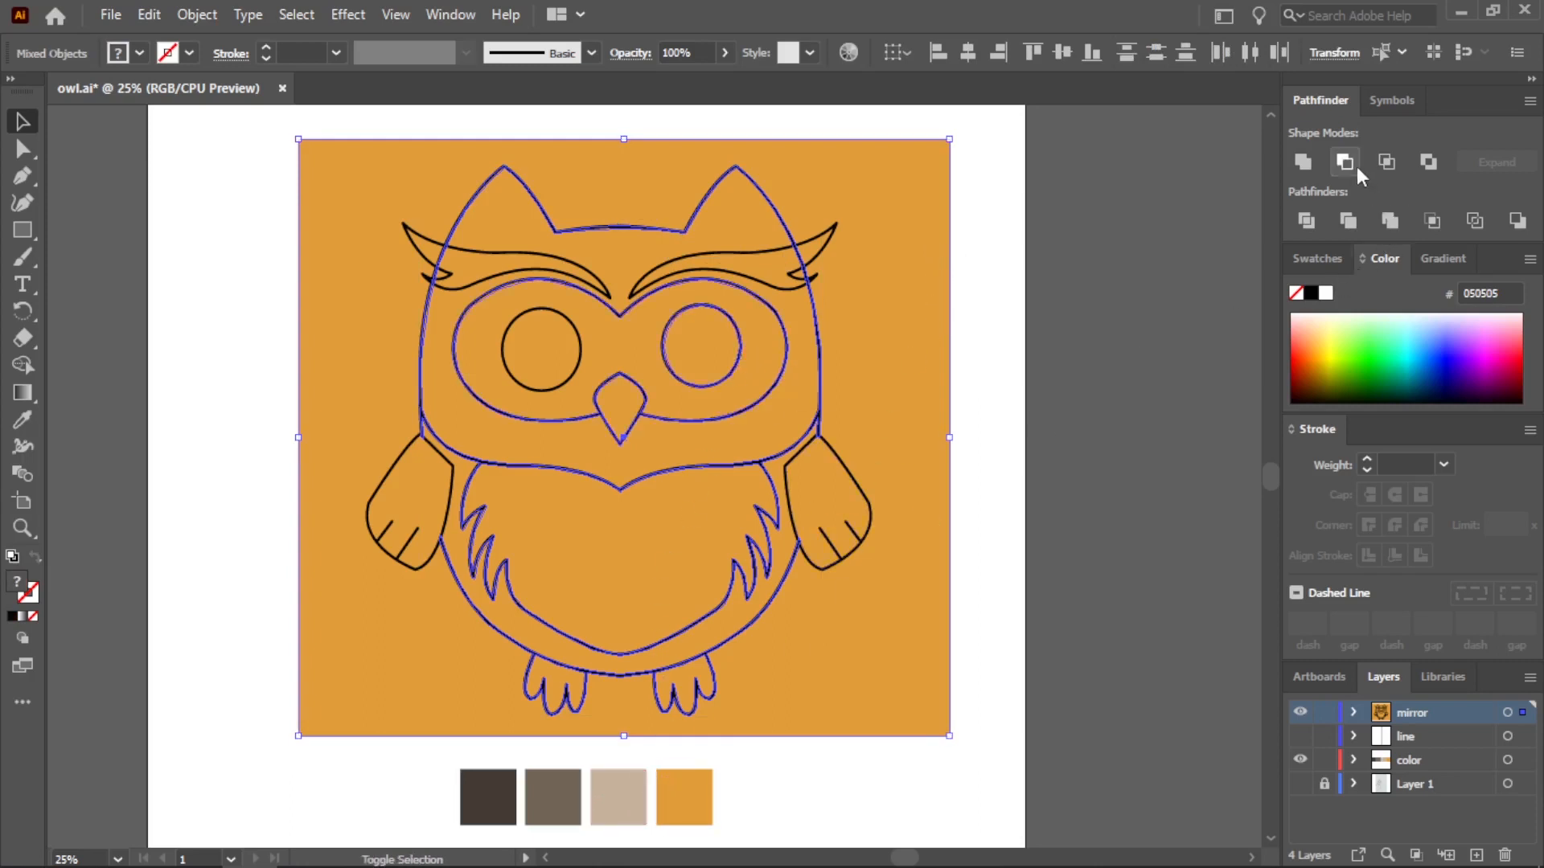
{"action": "left_click", "coordinate": [1348, 222]}
{"action": "left_click", "coordinate": [1126, 257]}
{"action": "right_click", "coordinate": [912, 275]}
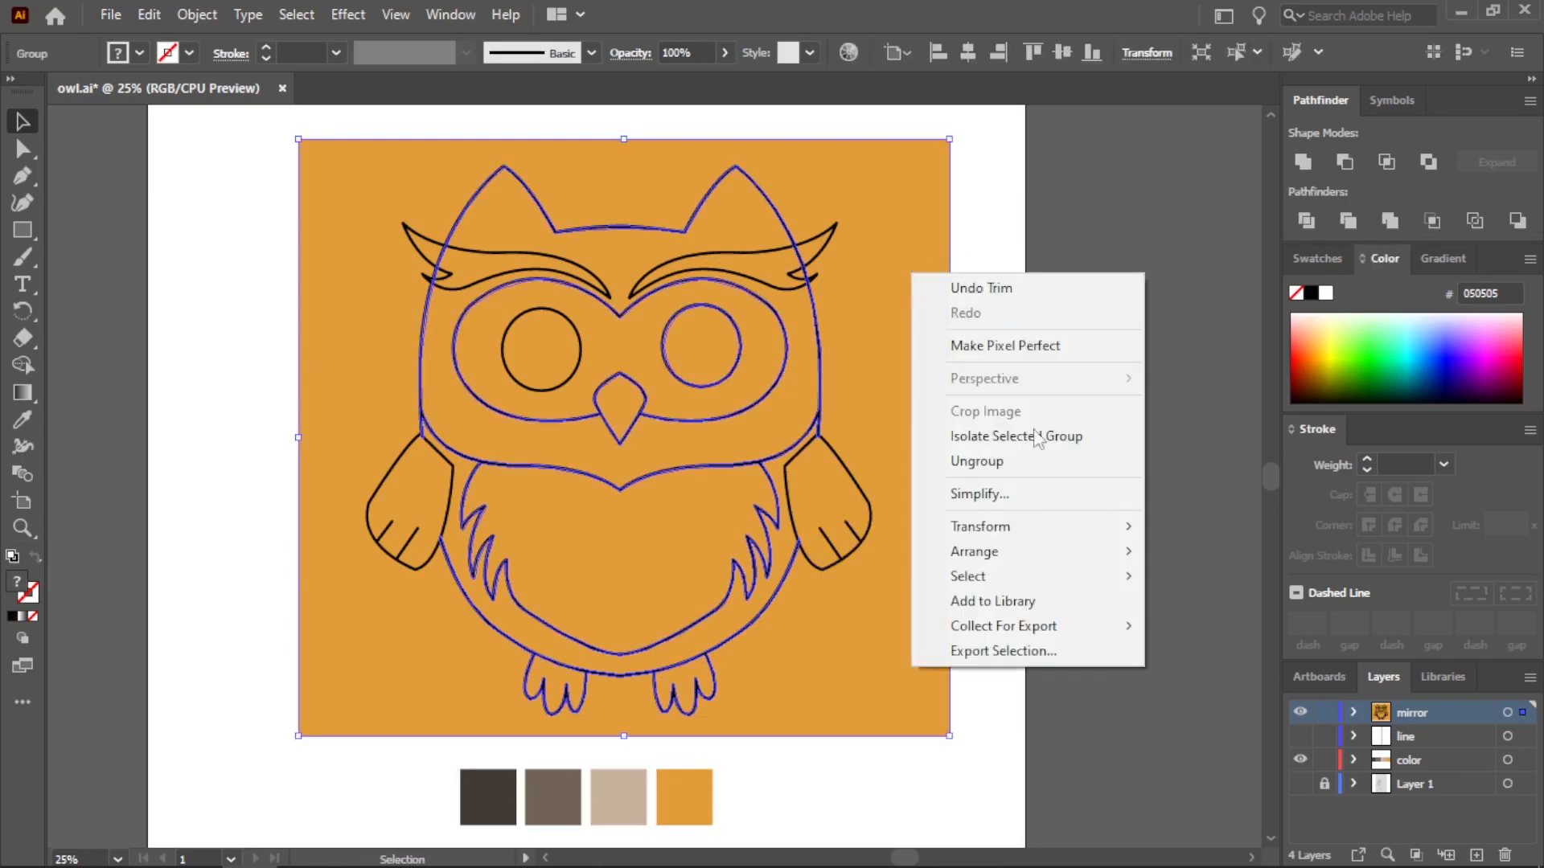
{"action": "left_click", "coordinate": [1038, 460]}
{"action": "left_click", "coordinate": [1014, 434]}
{"action": "left_click", "coordinate": [930, 373]}
{"action": "key", "text": "Delete"}
{"action": "key", "text": "ctrl+z"}
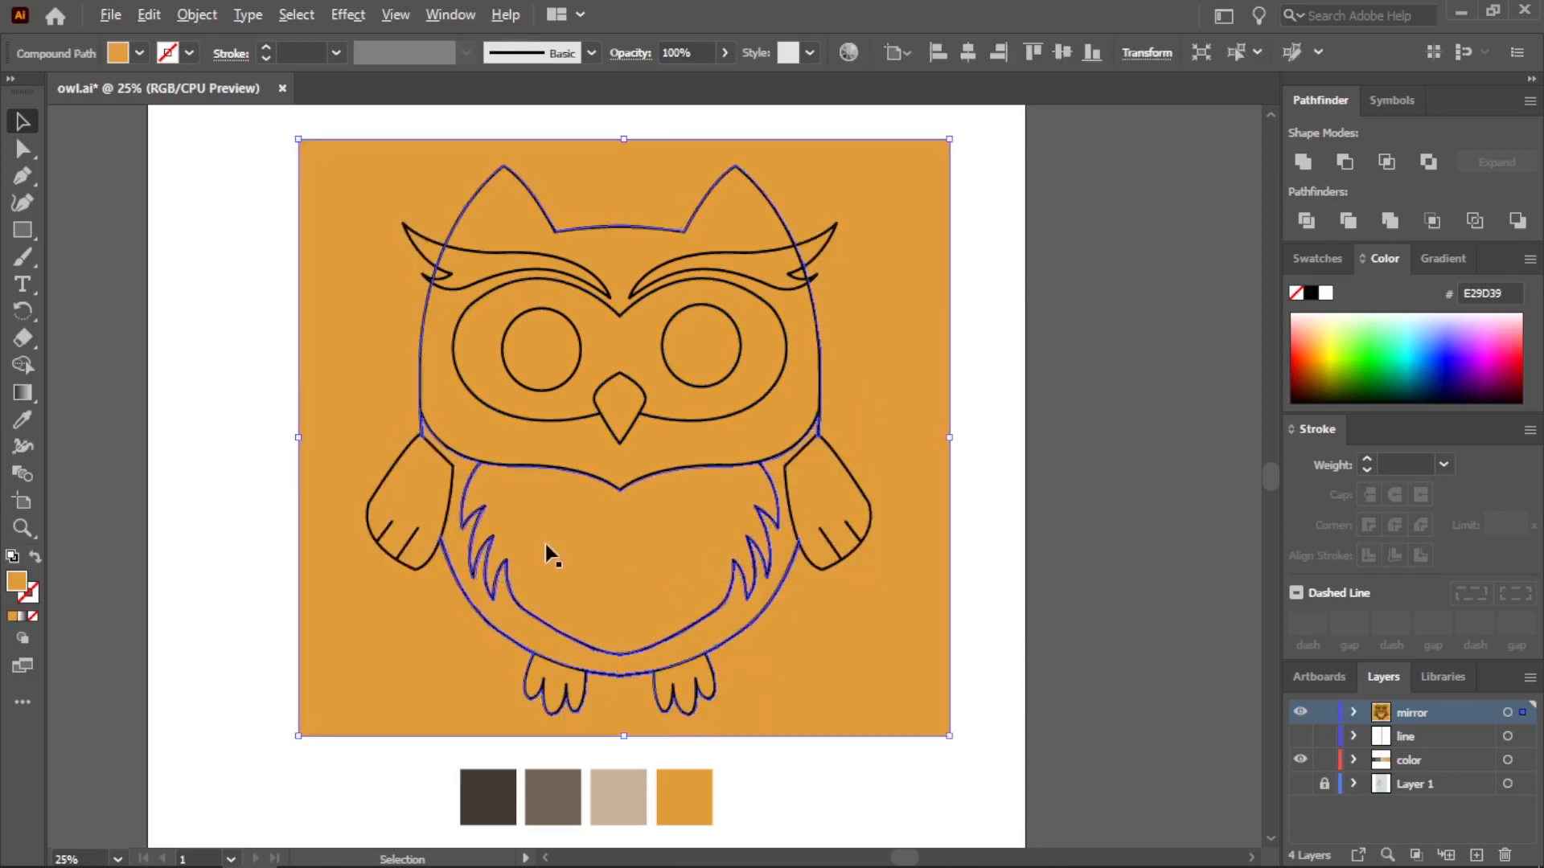
Try trimming the orange background with the wing outlines included, and undo the trim
{"action": "scroll", "coordinate": [530, 538], "scroll_direction": "up", "scroll_amount": 1}
{"action": "left_click", "coordinate": [940, 436], "text": "shift"}
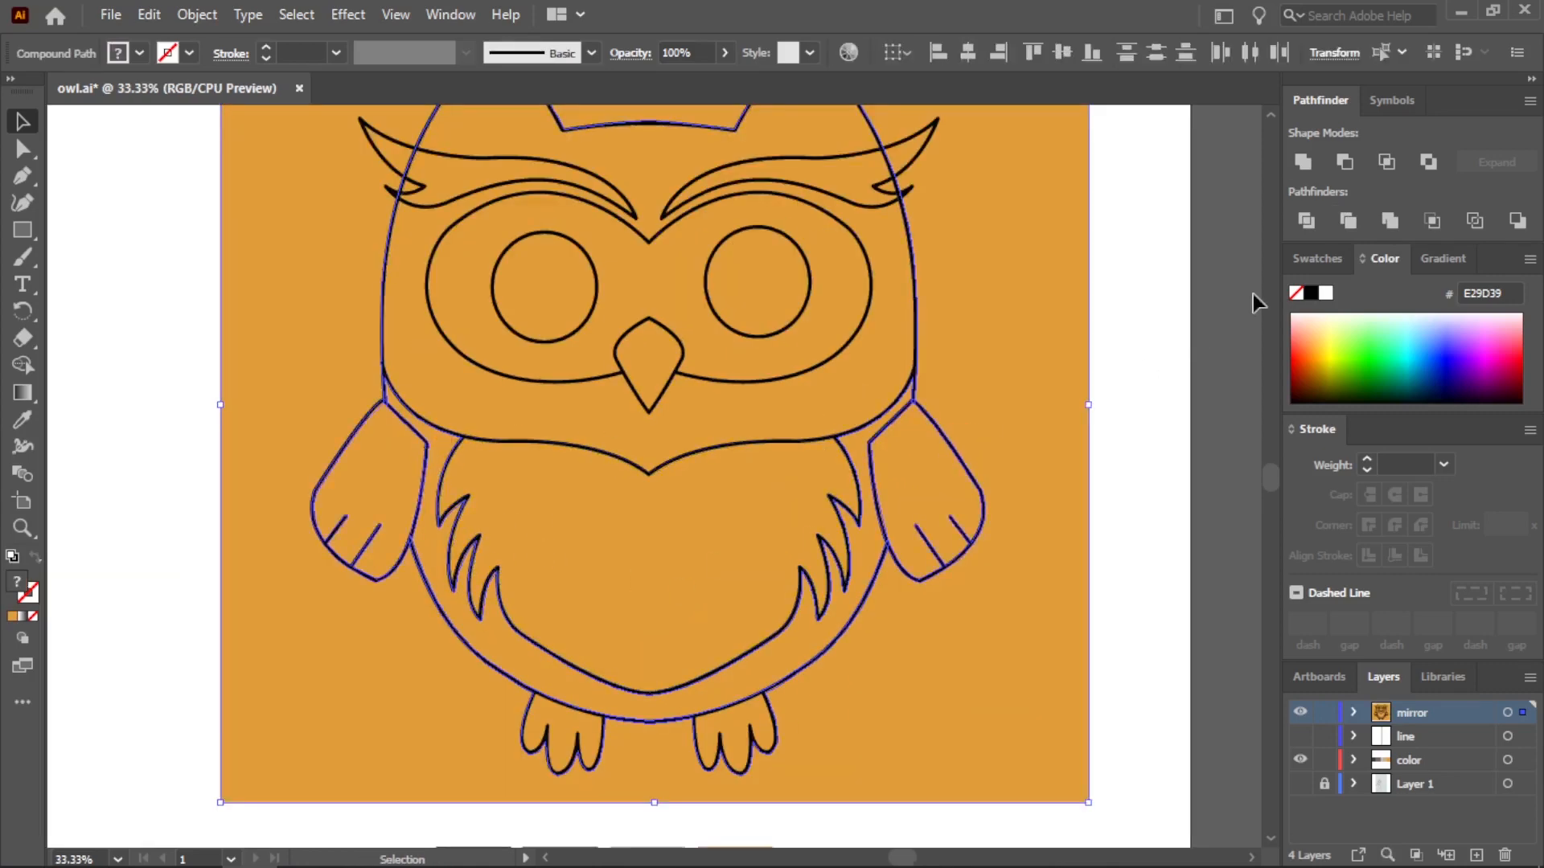
{"action": "left_click", "coordinate": [1344, 222]}
{"action": "key", "text": "ctrl+z"}
{"action": "left_click", "coordinate": [1158, 292]}
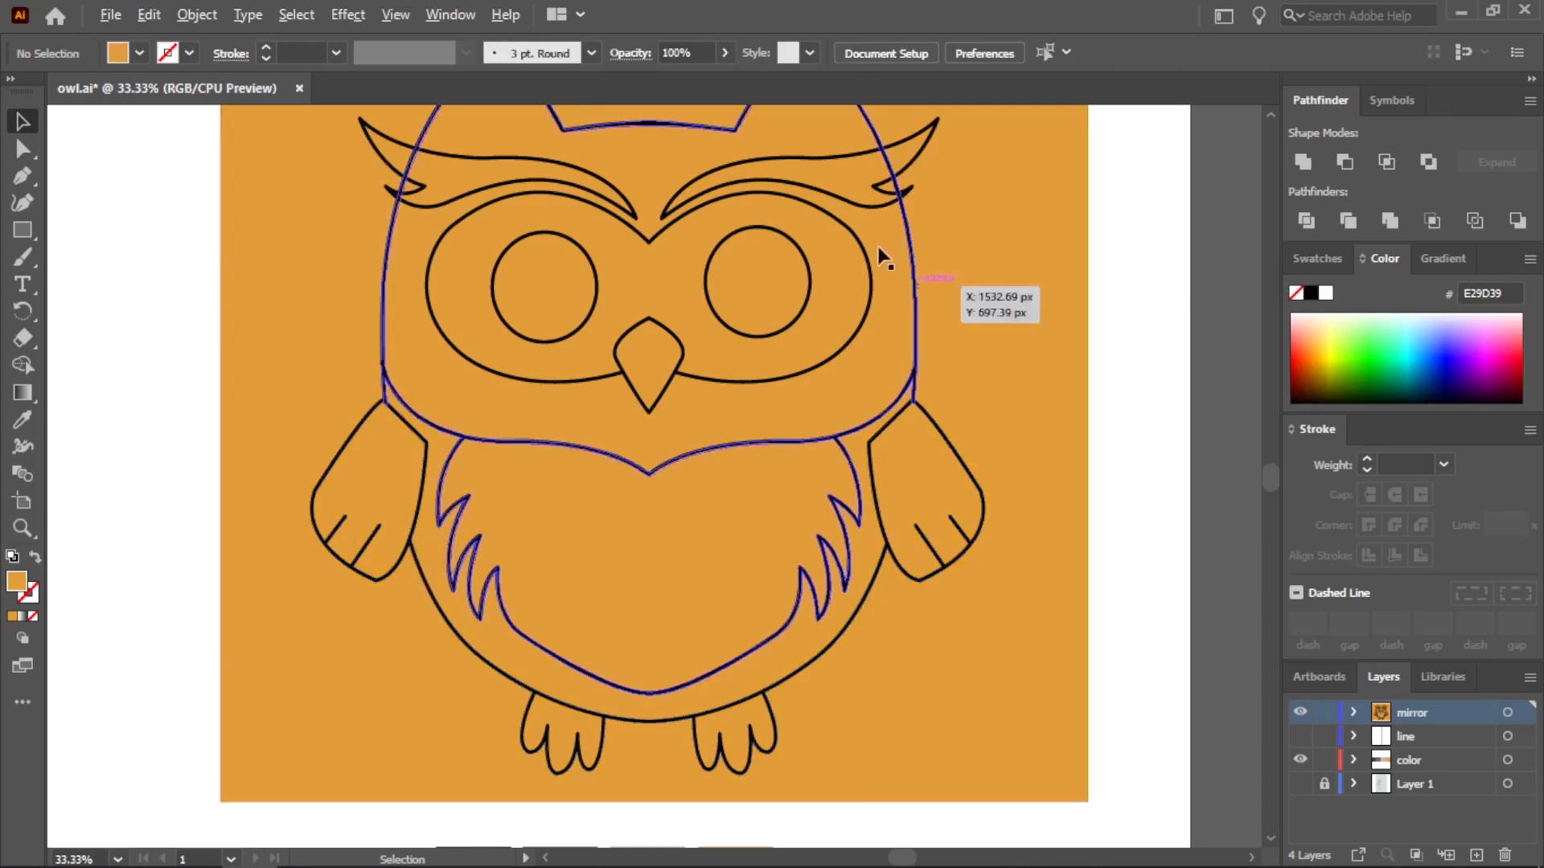
Move both eyebrow outlines off the owl to the empty area below the color palette
{"action": "scroll", "coordinate": [855, 249], "scroll_direction": "down", "scroll_amount": 1}
{"action": "scroll", "coordinate": [814, 179], "scroll_direction": "up", "scroll_amount": 1}
{"action": "scroll", "coordinate": [813, 178], "scroll_direction": "down", "scroll_amount": 1}
{"action": "left_click_drag", "start_coordinate": [662, 168], "coordinate": [649, 768]}
{"action": "left_click", "coordinate": [1126, 206]}
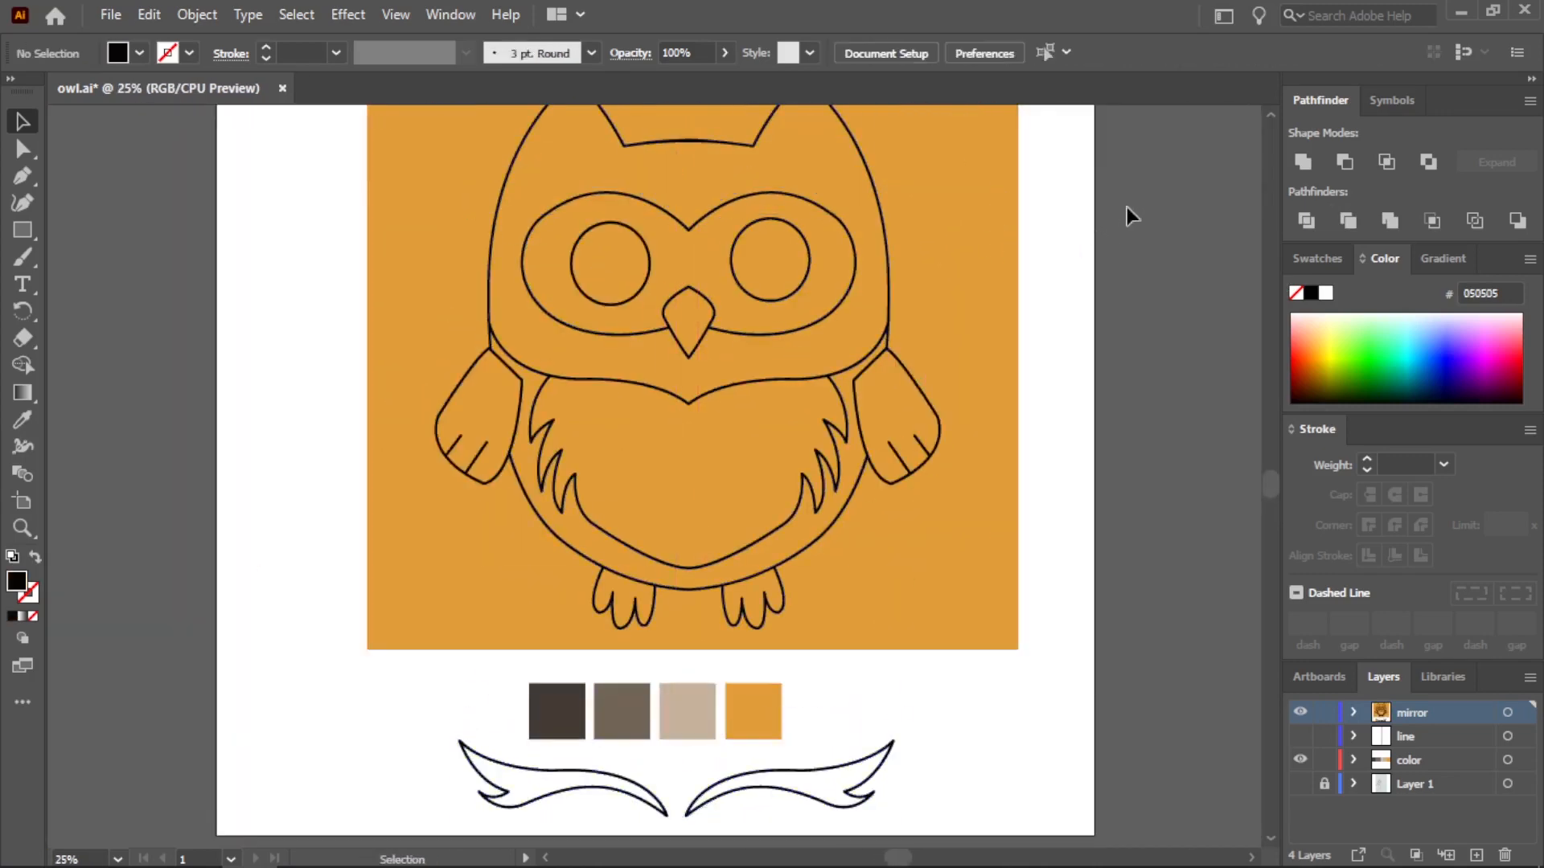
Trim the orange rectangle together with all remaining owl outlines using Pathfinder
{"action": "left_click", "coordinate": [601, 445]}
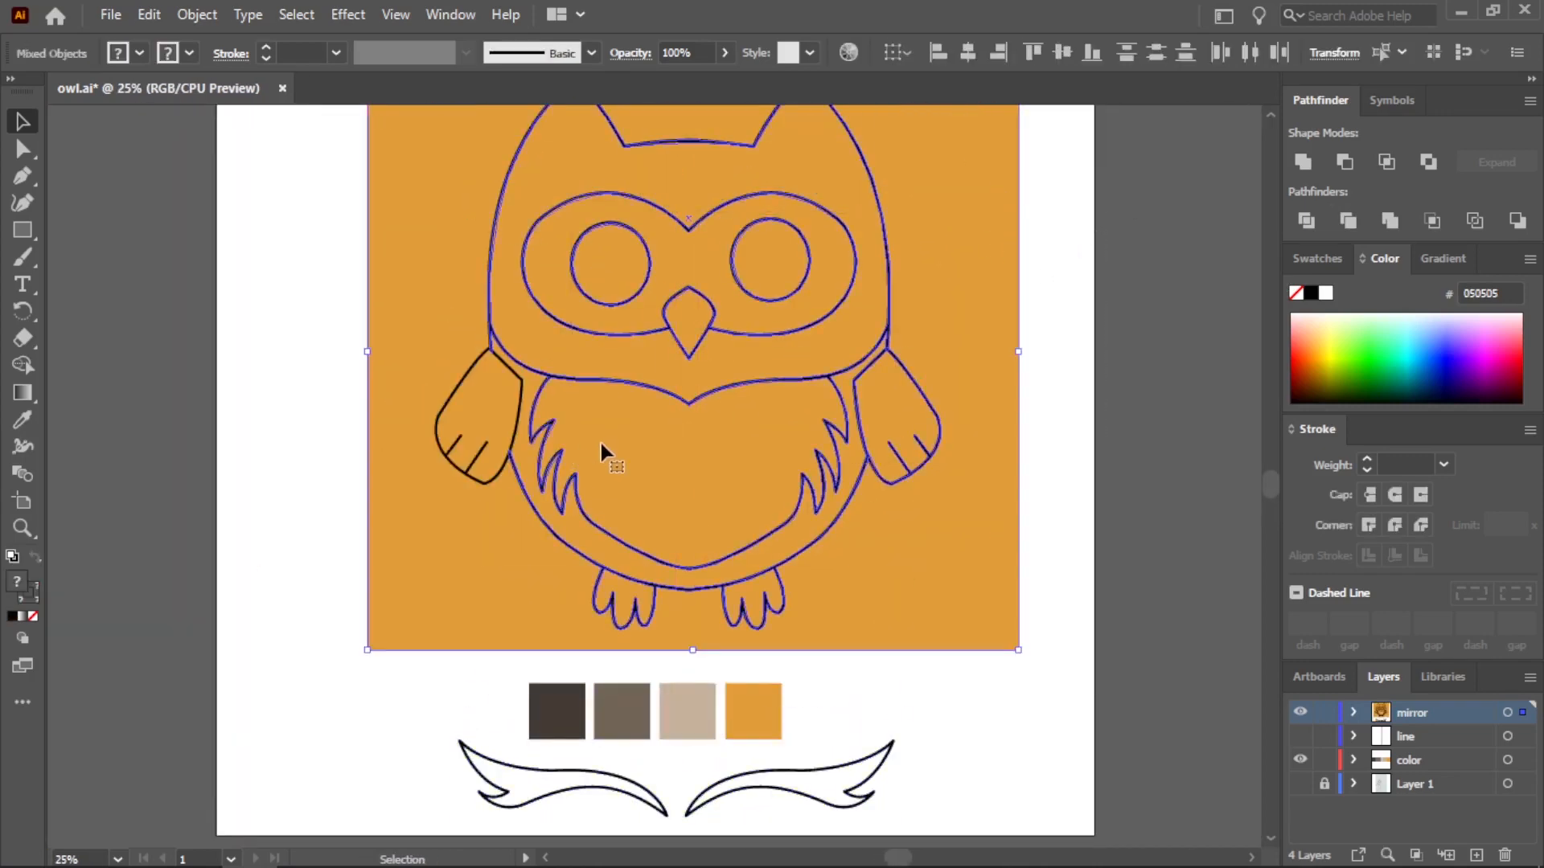
{"action": "left_click", "coordinate": [1348, 232]}
{"action": "scroll", "coordinate": [1083, 281], "scroll_direction": "down", "scroll_amount": 1}
{"action": "scroll", "coordinate": [1071, 191], "scroll_direction": "up", "scroll_amount": 1}
{"action": "left_click_drag", "start_coordinate": [1270, 481], "coordinate": [1271, 472]}
{"action": "left_click", "coordinate": [1092, 397]}
Ungroup the trimmed artwork and delete the orange background outside the owl
{"action": "right_click", "coordinate": [905, 343]}
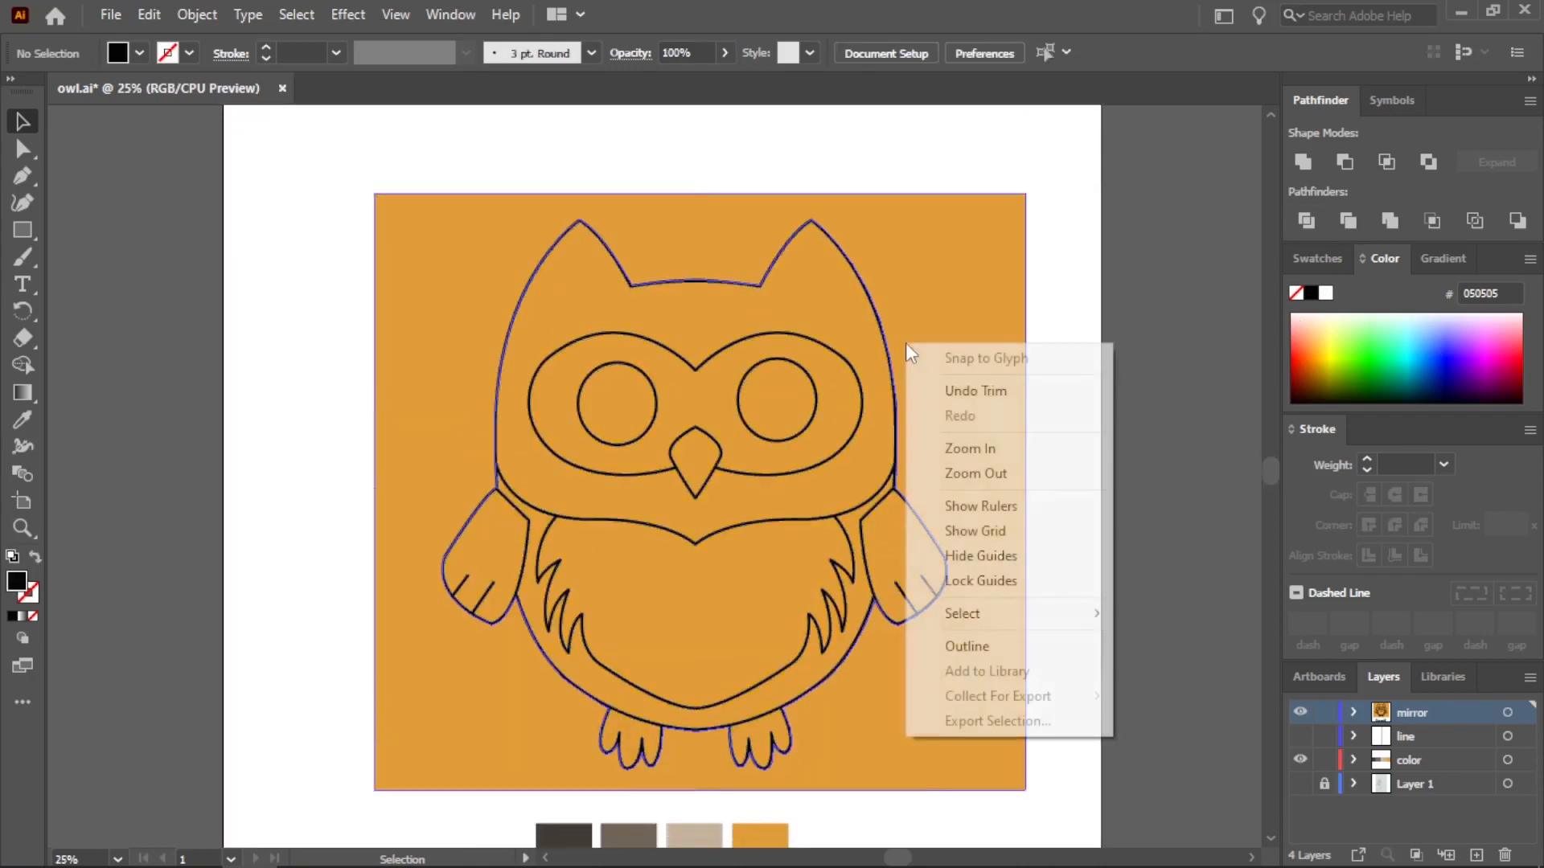
{"action": "right_click", "coordinate": [849, 283]}
{"action": "left_click", "coordinate": [976, 220]}
{"action": "right_click", "coordinate": [977, 223]}
{"action": "left_click", "coordinate": [1054, 412]}
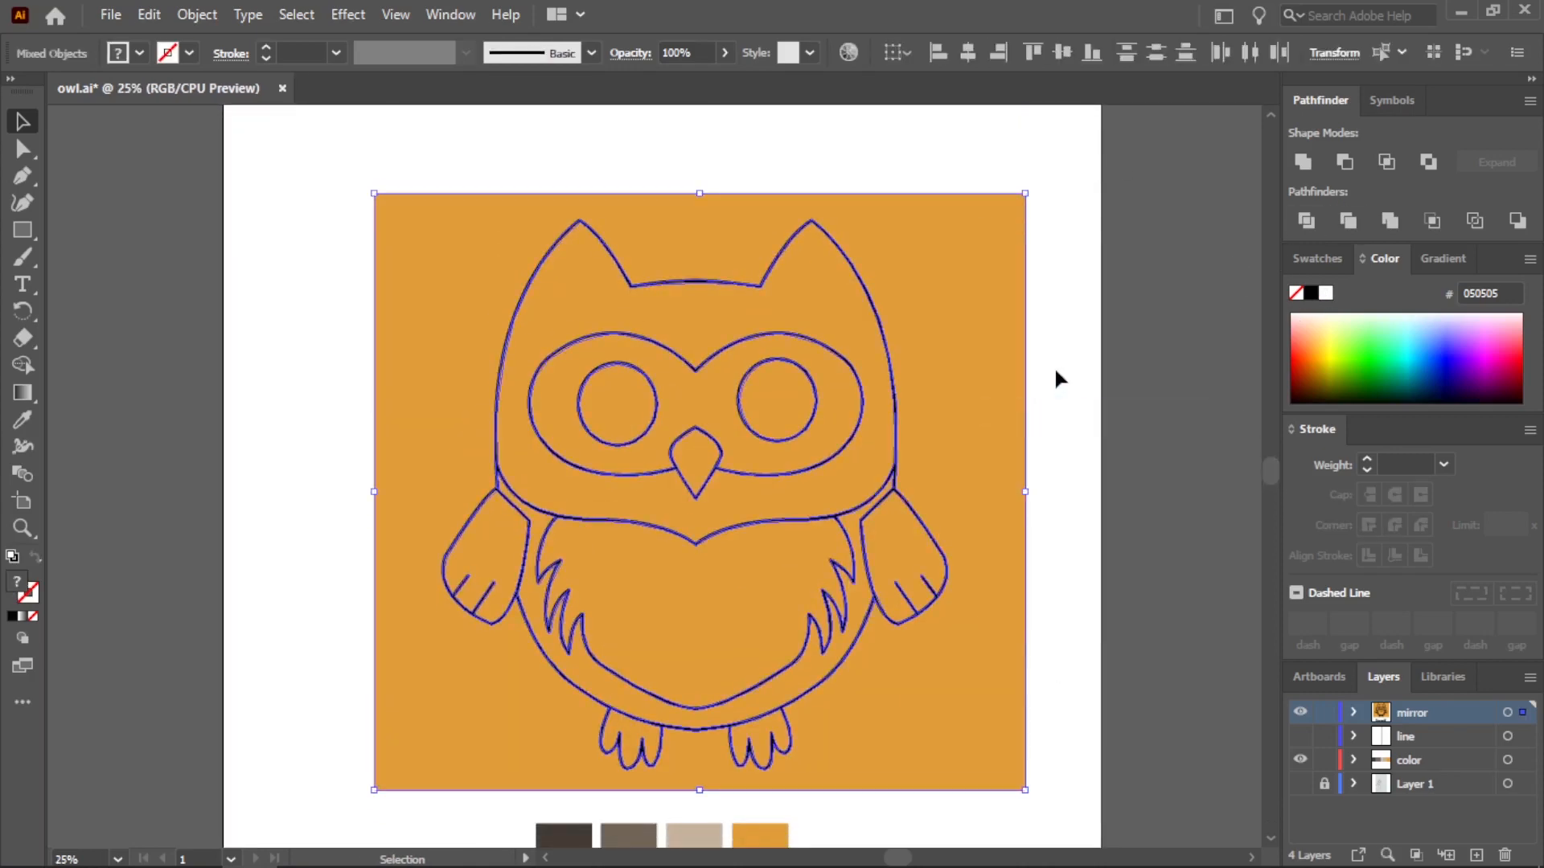
{"action": "left_click", "coordinate": [996, 352]}
{"action": "key", "text": "Delete"}
Move the eyebrow outlines back above the owl's eyes and bring them in front of the orange fill
{"action": "scroll", "coordinate": [957, 418], "scroll_direction": "down", "scroll_amount": 1}
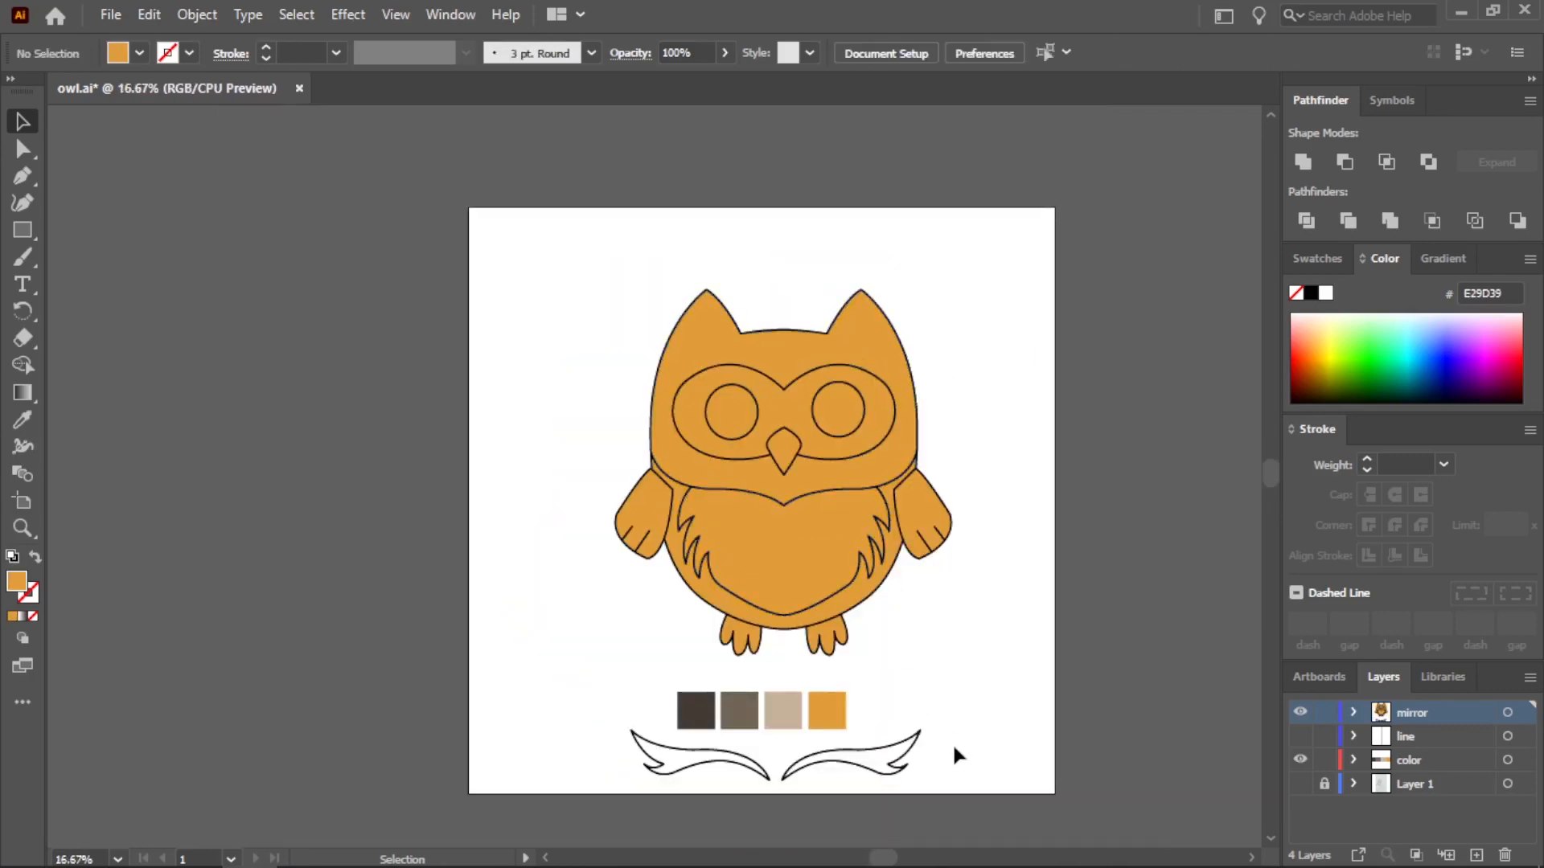
{"action": "left_click_drag", "start_coordinate": [748, 774], "coordinate": [813, 366]}
{"action": "scroll", "coordinate": [813, 366], "scroll_direction": "up", "scroll_amount": 4}
{"action": "left_click", "coordinate": [1247, 344]}
{"action": "left_click", "coordinate": [217, 344]}
{"action": "right_click", "coordinate": [213, 341]}
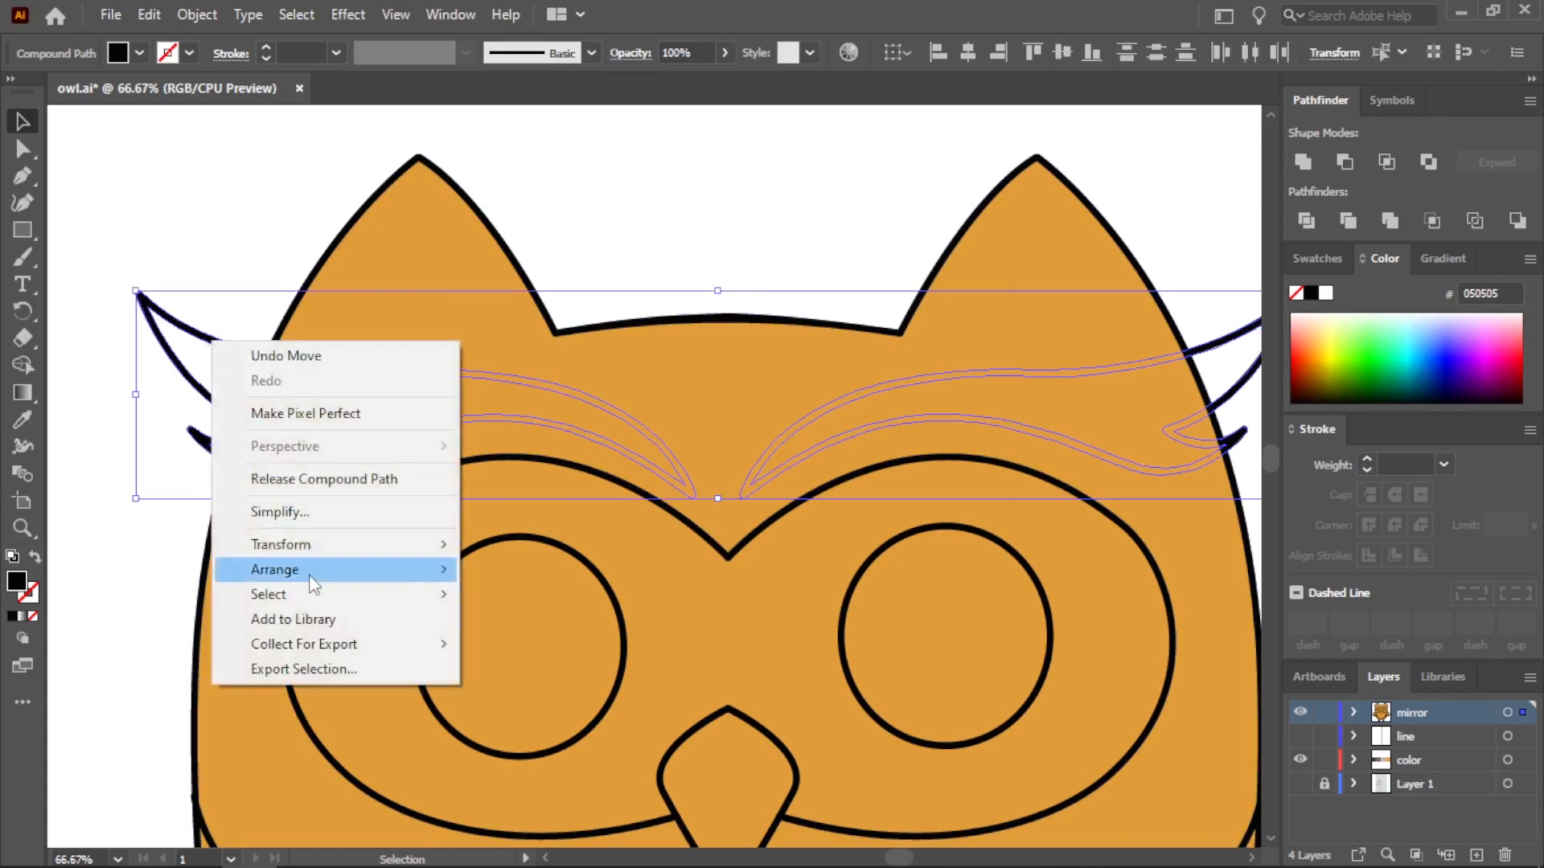
{"action": "mouse_move", "coordinate": [312, 575]}
{"action": "left_click", "coordinate": [513, 572]}
{"action": "scroll", "coordinate": [513, 576], "scroll_direction": "down", "scroll_amount": 2}
{"action": "left_click", "coordinate": [661, 382]}
{"action": "scroll", "coordinate": [664, 386], "scroll_direction": "down", "scroll_amount": 1}
{"action": "scroll", "coordinate": [767, 789], "scroll_direction": "up", "scroll_amount": 1}
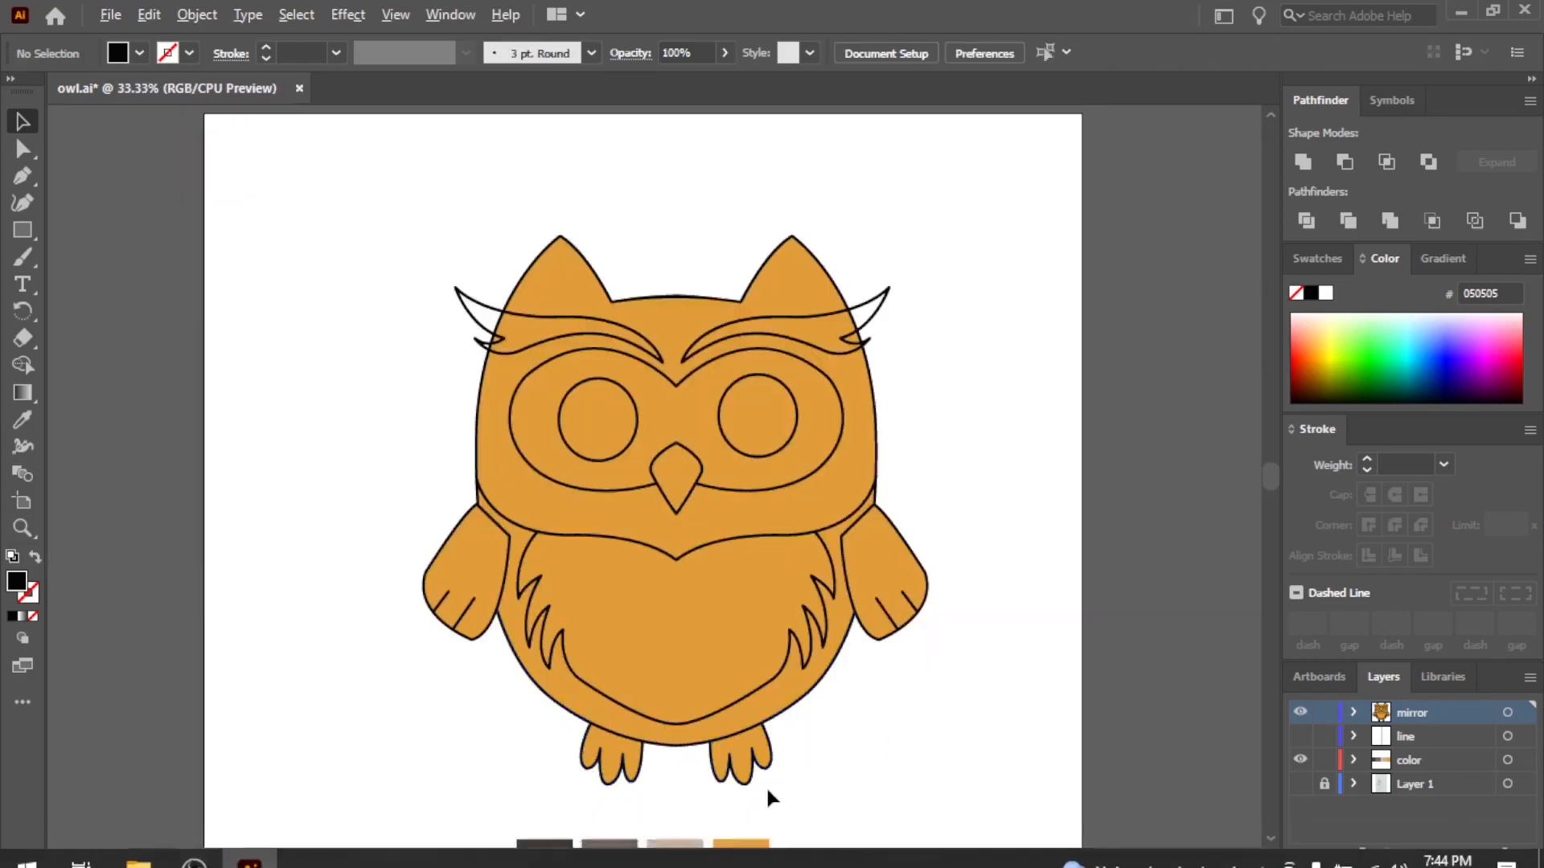
Fill the owl's belly area with the tan palette color C7B29B
{"action": "left_click_drag", "start_coordinate": [1268, 482], "coordinate": [1269, 497]}
{"action": "left_click", "coordinate": [754, 467]}
{"action": "left_click", "coordinate": [19, 430]}
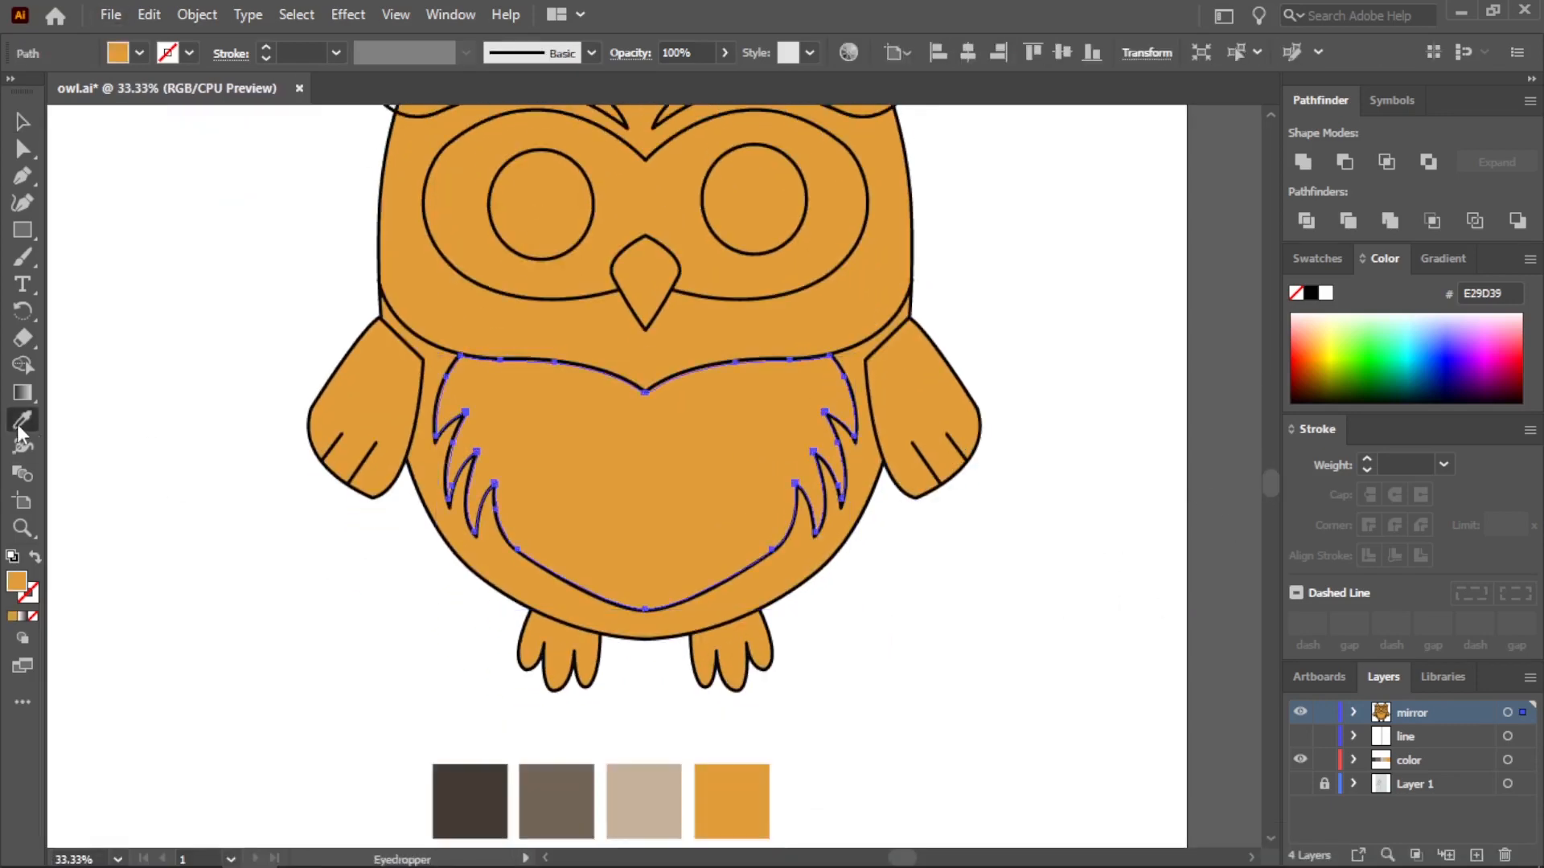
{"action": "left_click", "coordinate": [631, 784]}
{"action": "key", "text": "v"}
Fill the body area around the belly and the head area with the medium brown palette color 716555
{"action": "left_click", "coordinate": [426, 470]}
{"action": "left_click", "coordinate": [22, 419]}
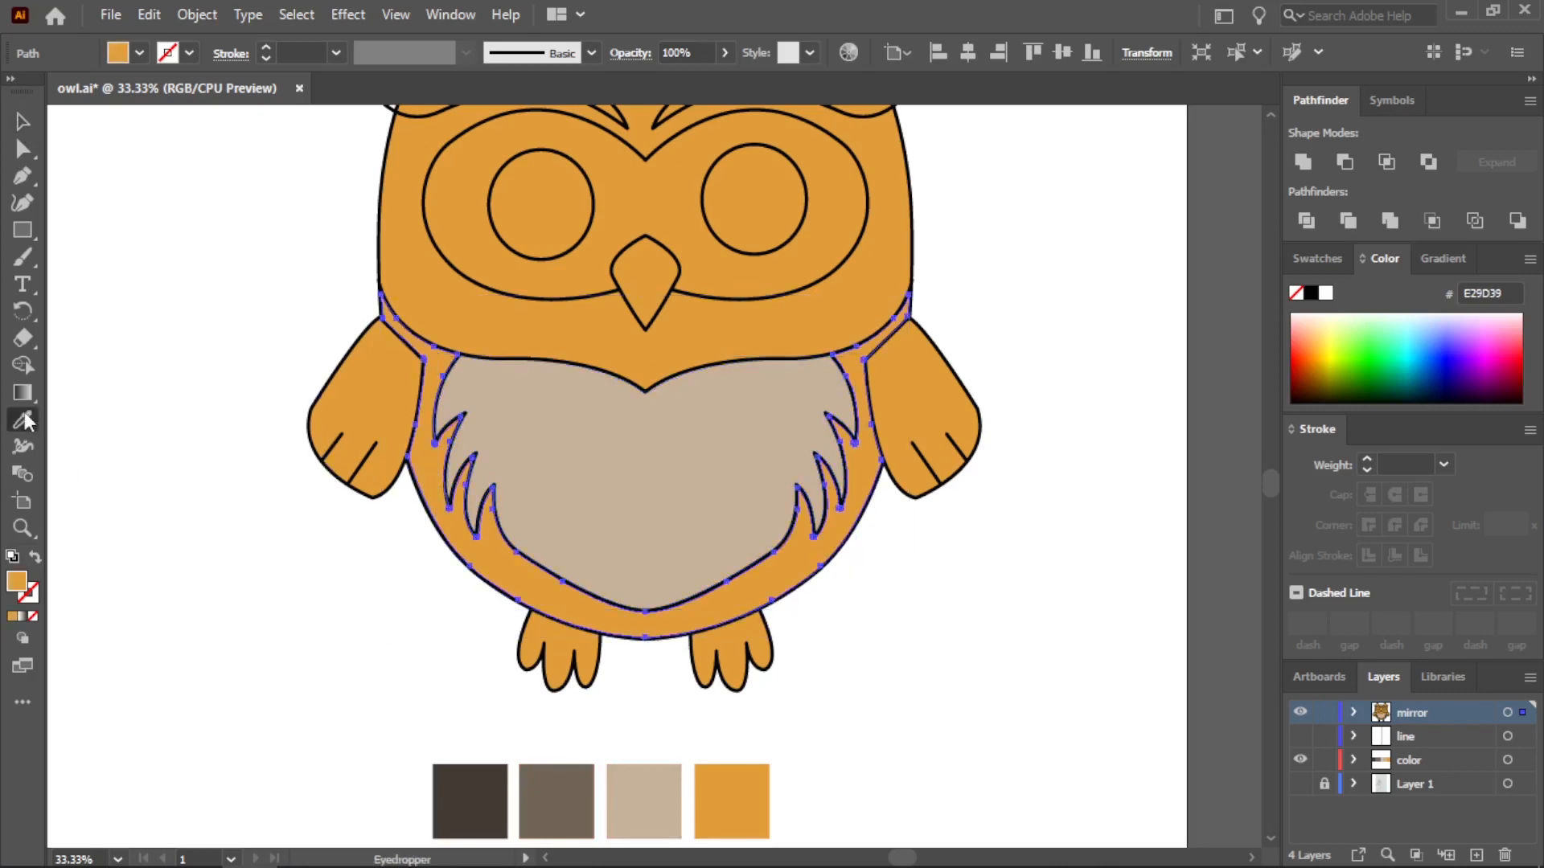
{"action": "left_click", "coordinate": [558, 805]}
{"action": "left_click", "coordinate": [22, 123]}
{"action": "left_click", "coordinate": [422, 317]}
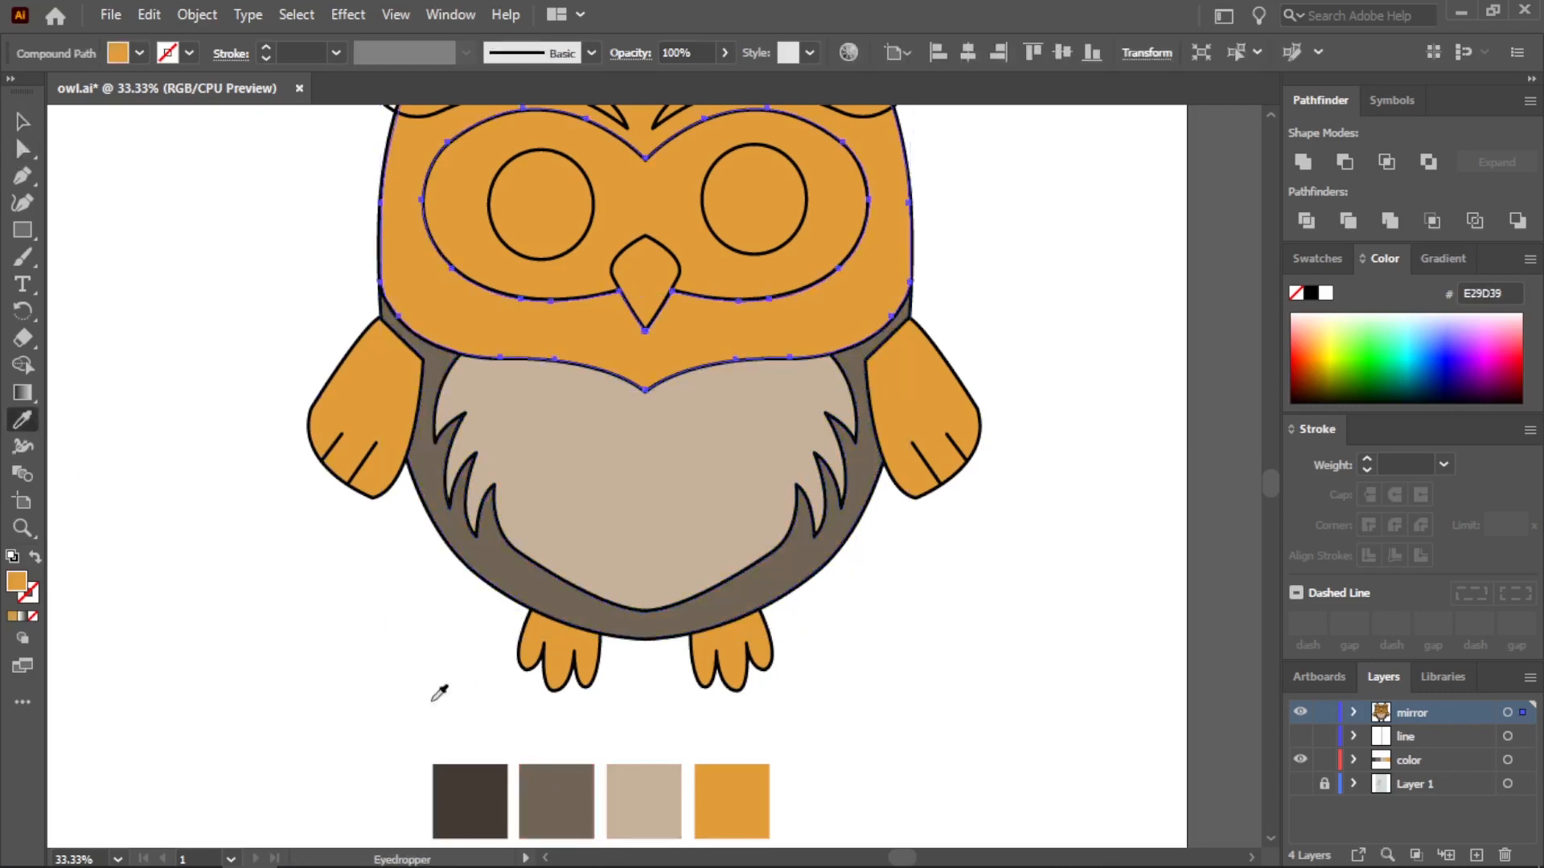
{"action": "left_click", "coordinate": [549, 794]}
{"action": "left_click", "coordinate": [84, 169]}
Fill both round pupils with black 020202 and delete the orange area surrounding them
{"action": "left_click", "coordinate": [563, 188]}
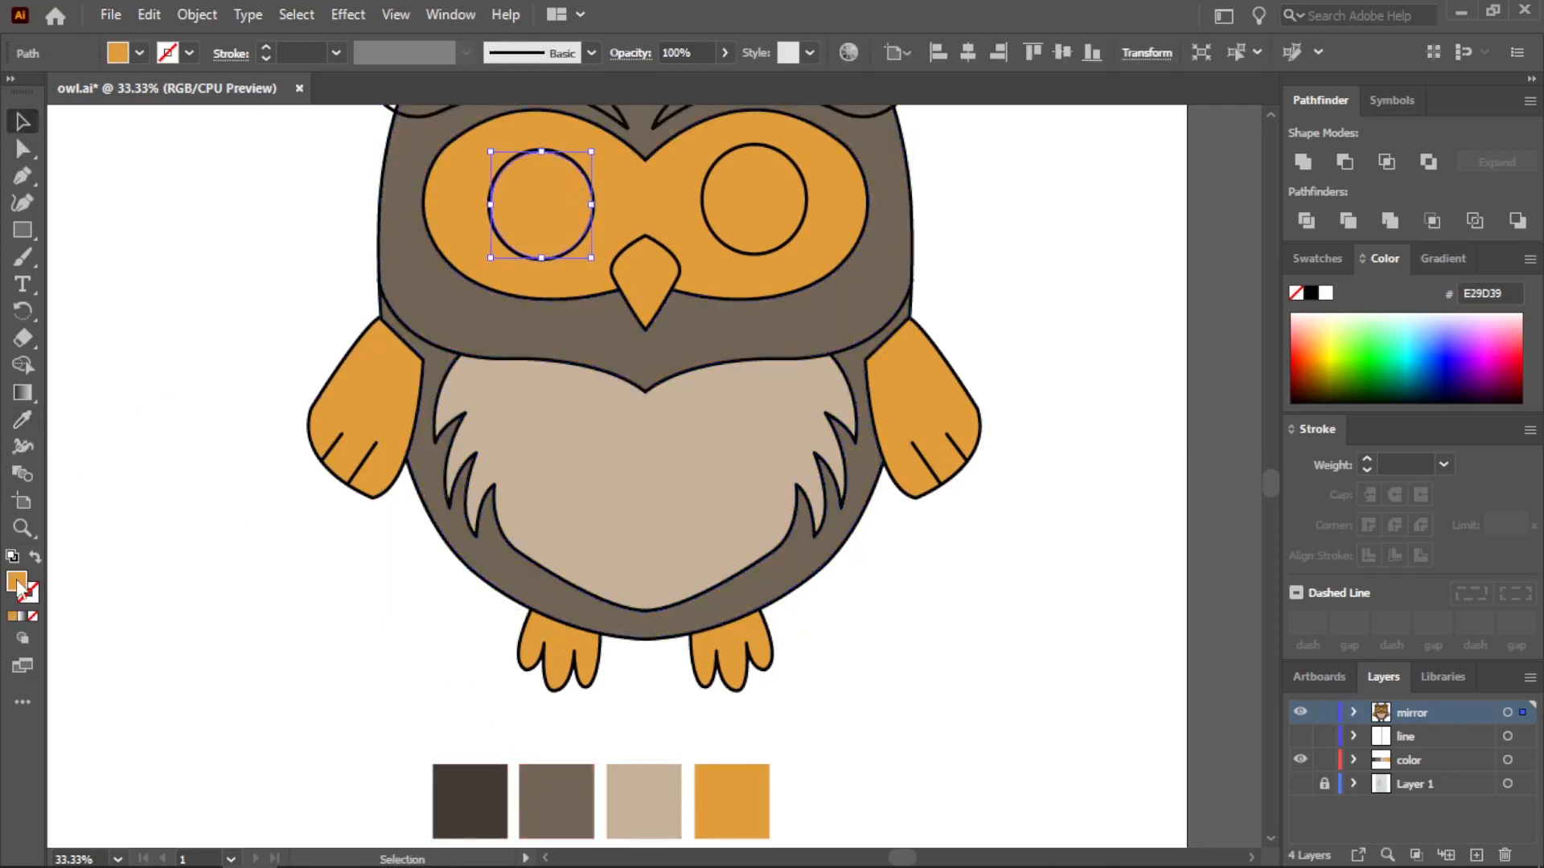
{"action": "double_click", "coordinate": [16, 585]}
{"action": "left_click", "coordinate": [483, 573]}
{"action": "left_click", "coordinate": [1045, 302]}
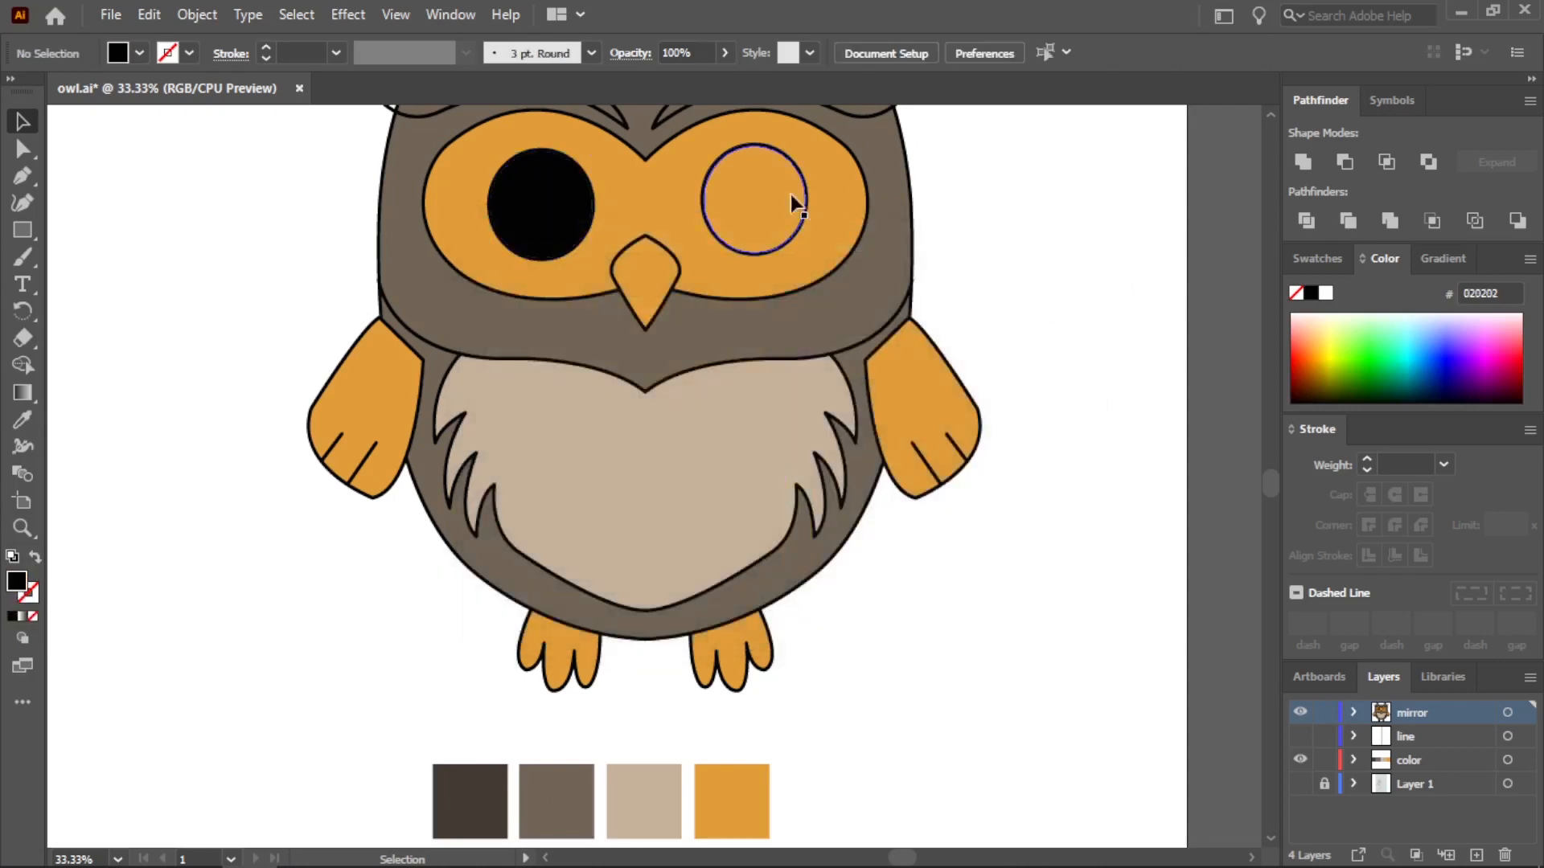
{"action": "left_click", "coordinate": [789, 194]}
{"action": "left_click", "coordinate": [537, 201]}
{"action": "left_click", "coordinate": [23, 124]}
{"action": "left_click", "coordinate": [90, 160]}
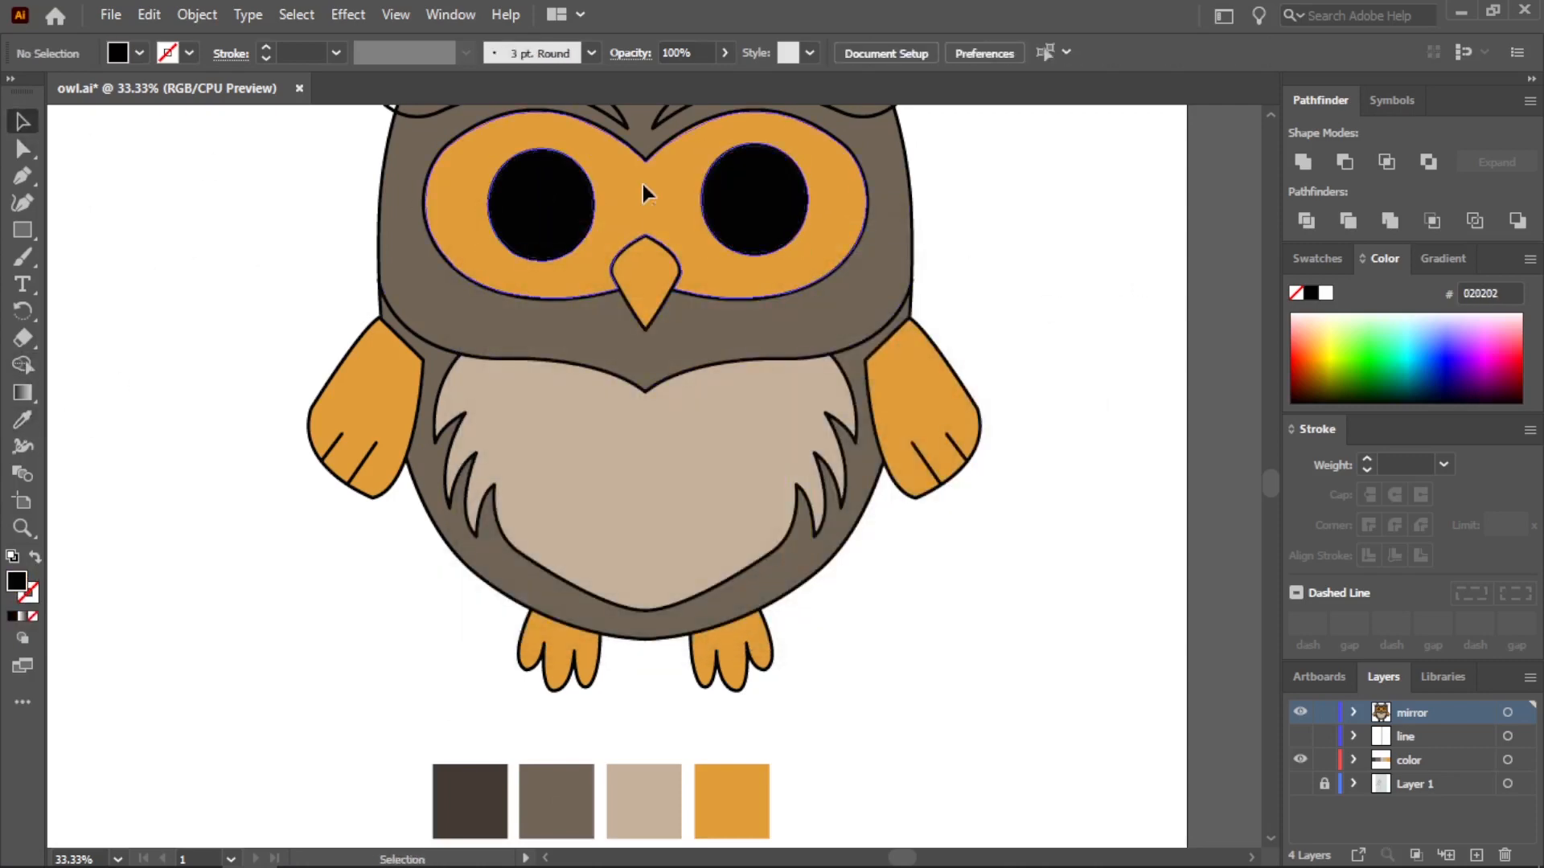
{"action": "left_click", "coordinate": [643, 183]}
{"action": "key", "text": "Delete"}
Fill both wings with the medium brown palette color 716555
{"action": "left_click", "coordinate": [384, 386]}
{"action": "key", "text": "i"}
{"action": "left_click", "coordinate": [541, 768]}
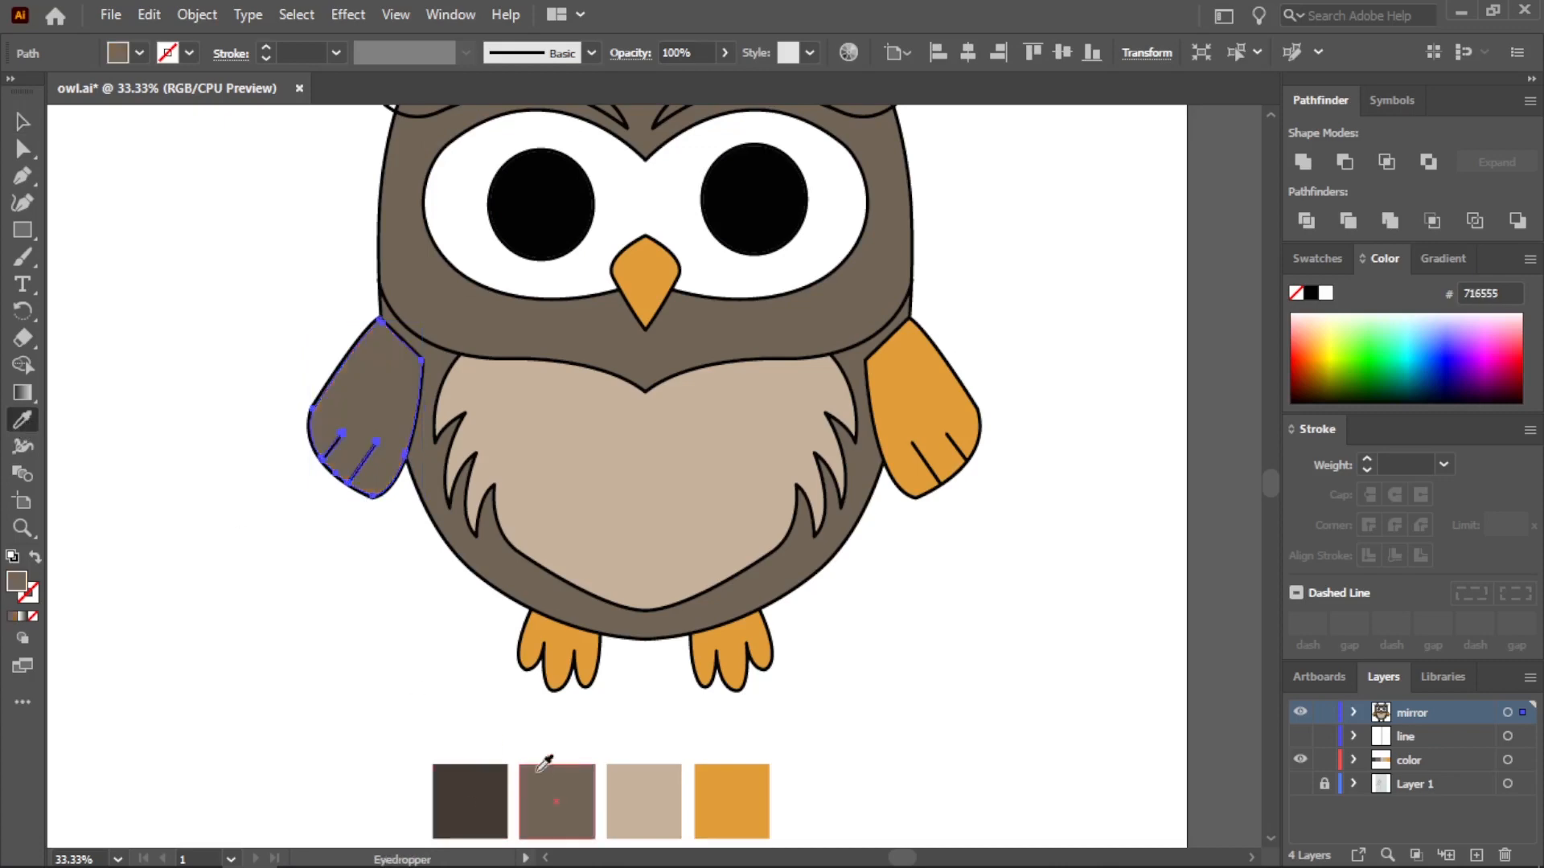
{"action": "left_click", "coordinate": [138, 206]}
{"action": "left_click", "coordinate": [920, 401]}
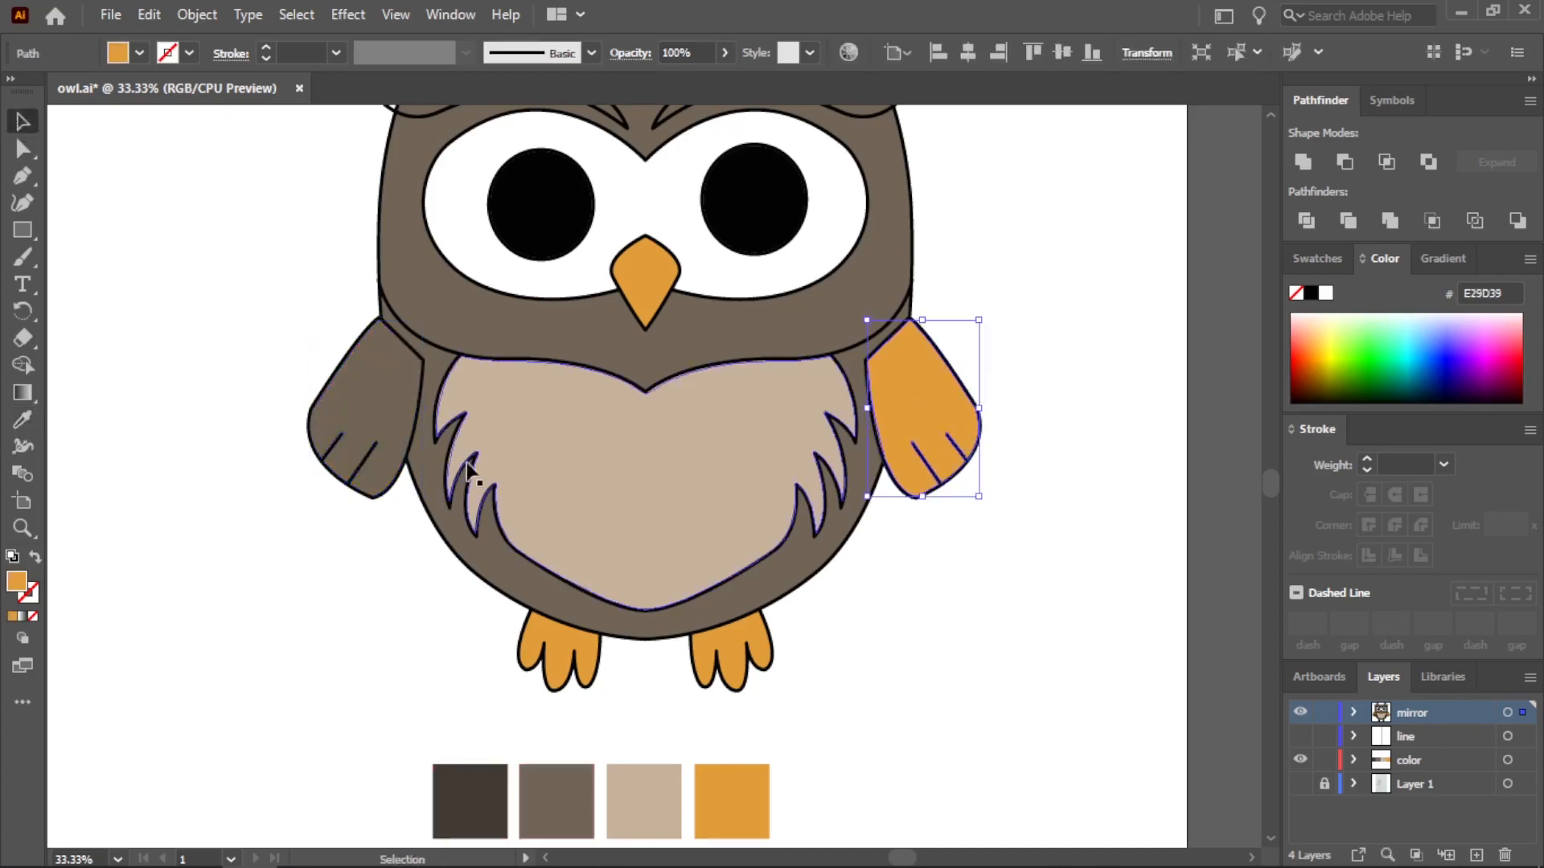
{"action": "left_click", "coordinate": [569, 780]}
{"action": "key", "text": "v"}
{"action": "left_click", "coordinate": [128, 241]}
Move the two eyebrow outlines off the owl to the empty area beside its feet
{"action": "key", "text": "ctrl+minus"}
{"action": "left_click", "coordinate": [558, 181]}
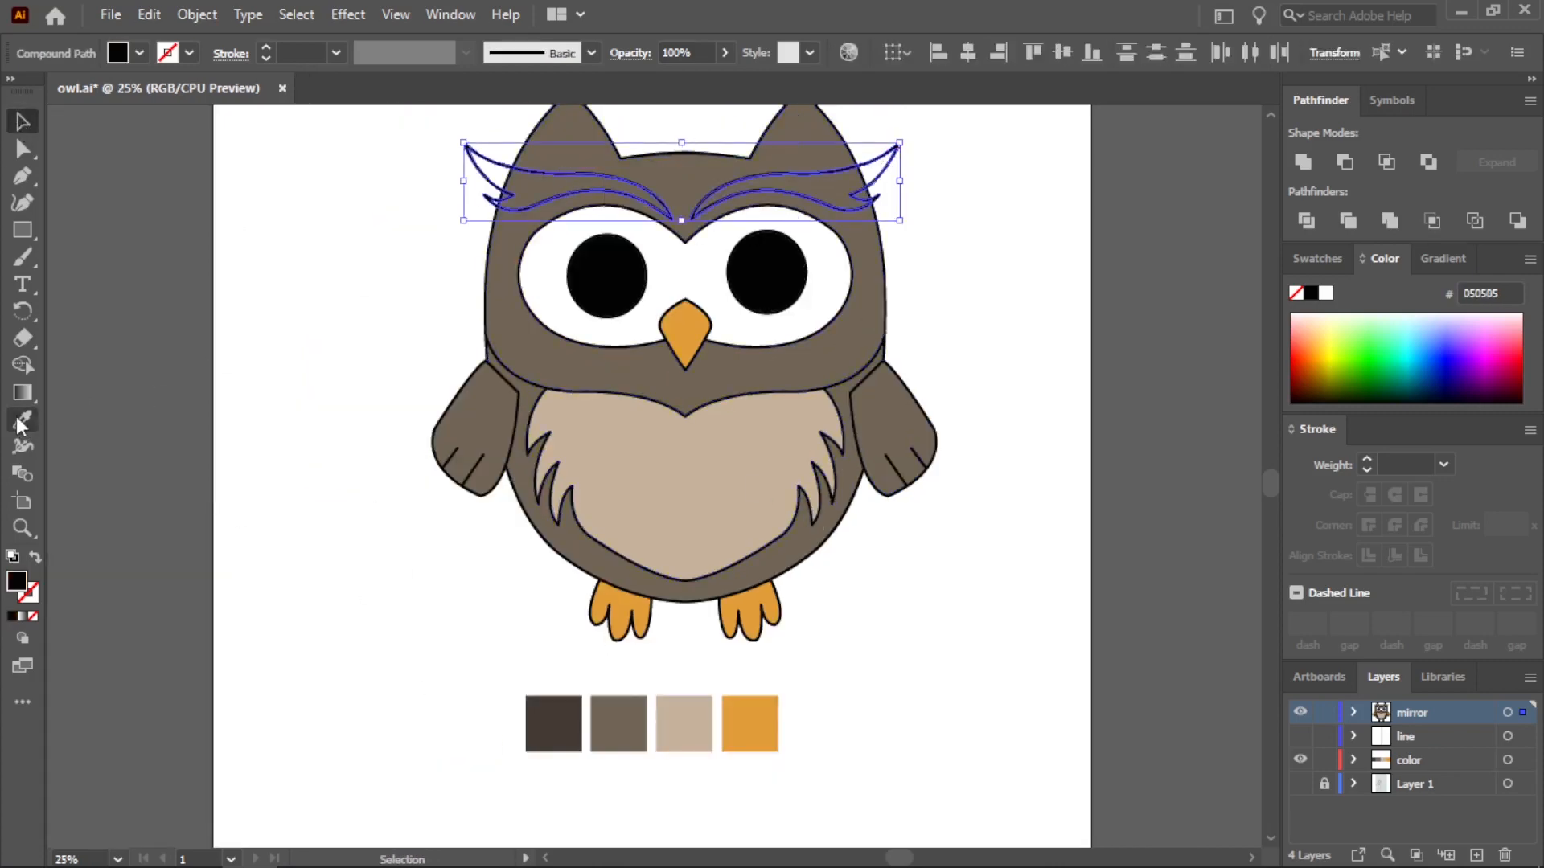
{"action": "left_click", "coordinate": [641, 711]}
{"action": "left_click_drag", "start_coordinate": [727, 187], "coordinate": [1075, 669]}
{"action": "left_click", "coordinate": [149, 496]}
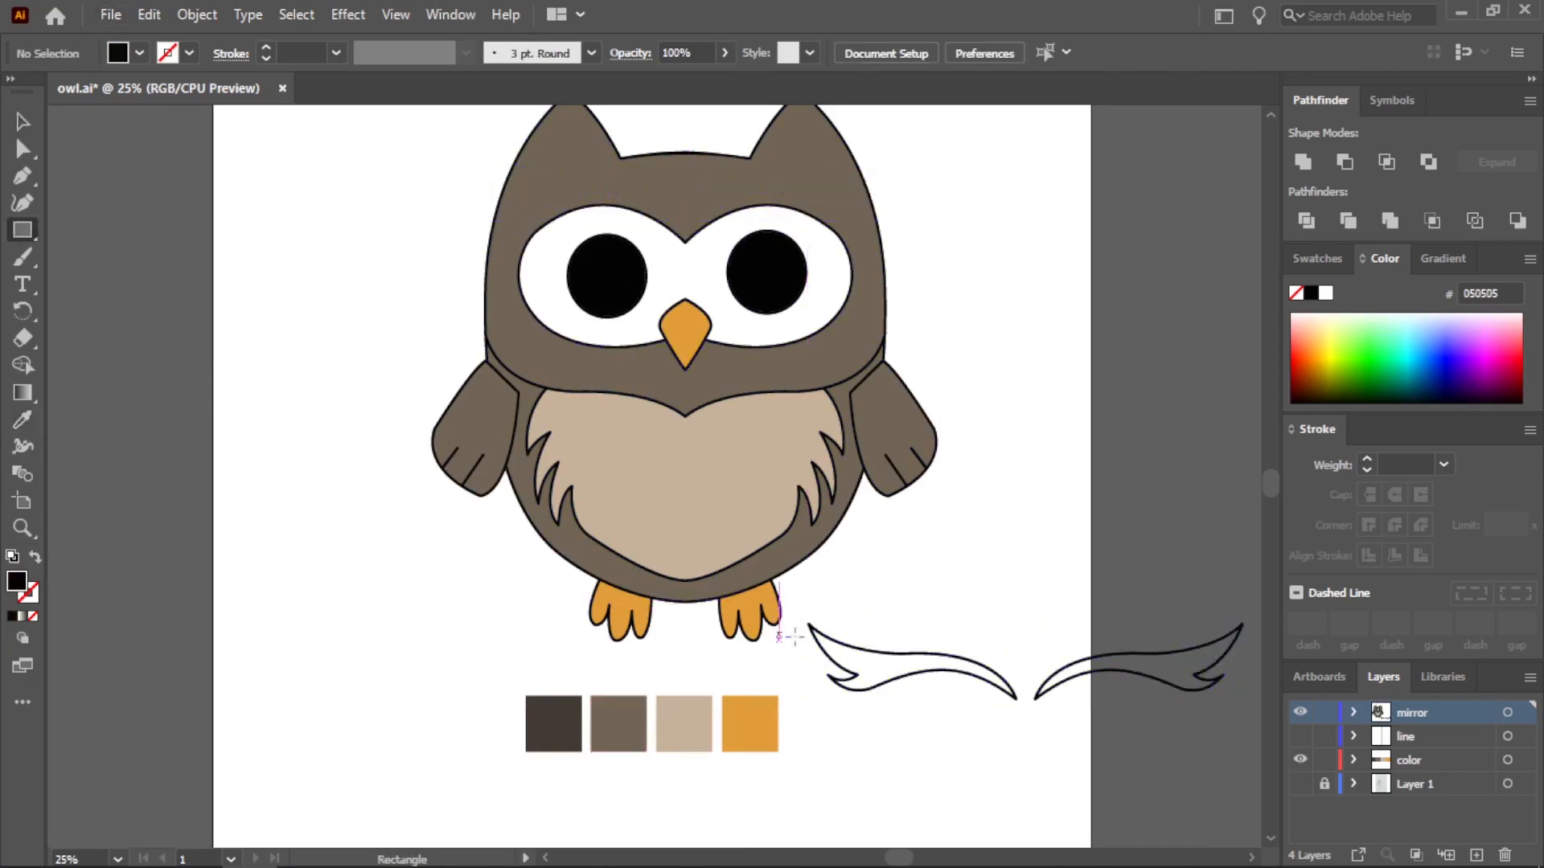
Draw a rectangle covering both eyebrows, placed behind their outlines, and fill it with the tan palette color C7B29B
{"action": "left_click_drag", "start_coordinate": [1245, 743], "coordinate": [1248, 716]}
{"action": "right_click", "coordinate": [1093, 572]}
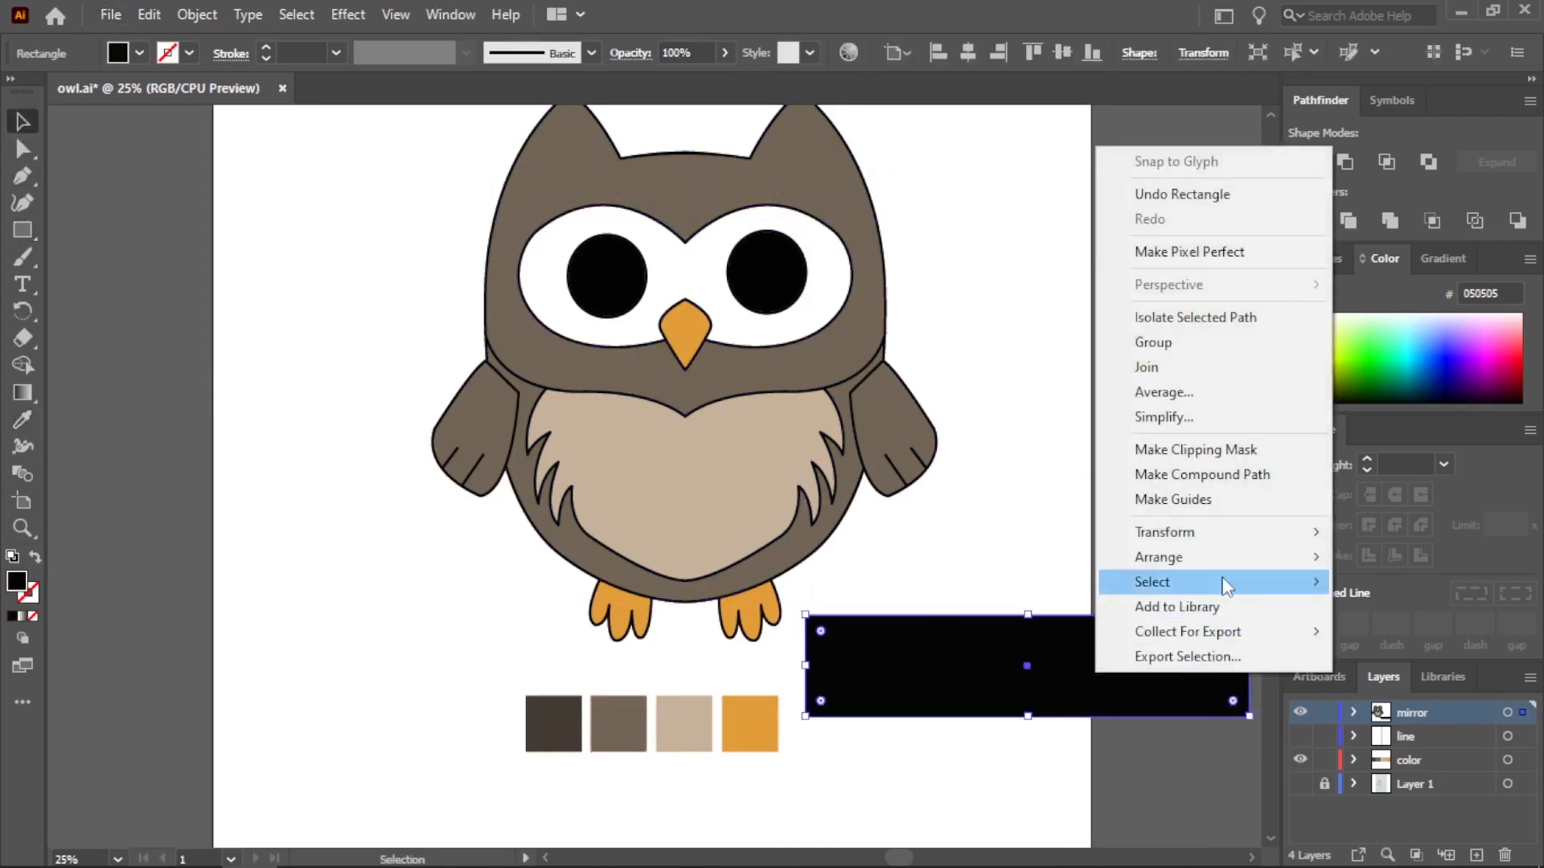
{"action": "mouse_move", "coordinate": [1214, 555]}
{"action": "left_click", "coordinate": [1044, 624]}
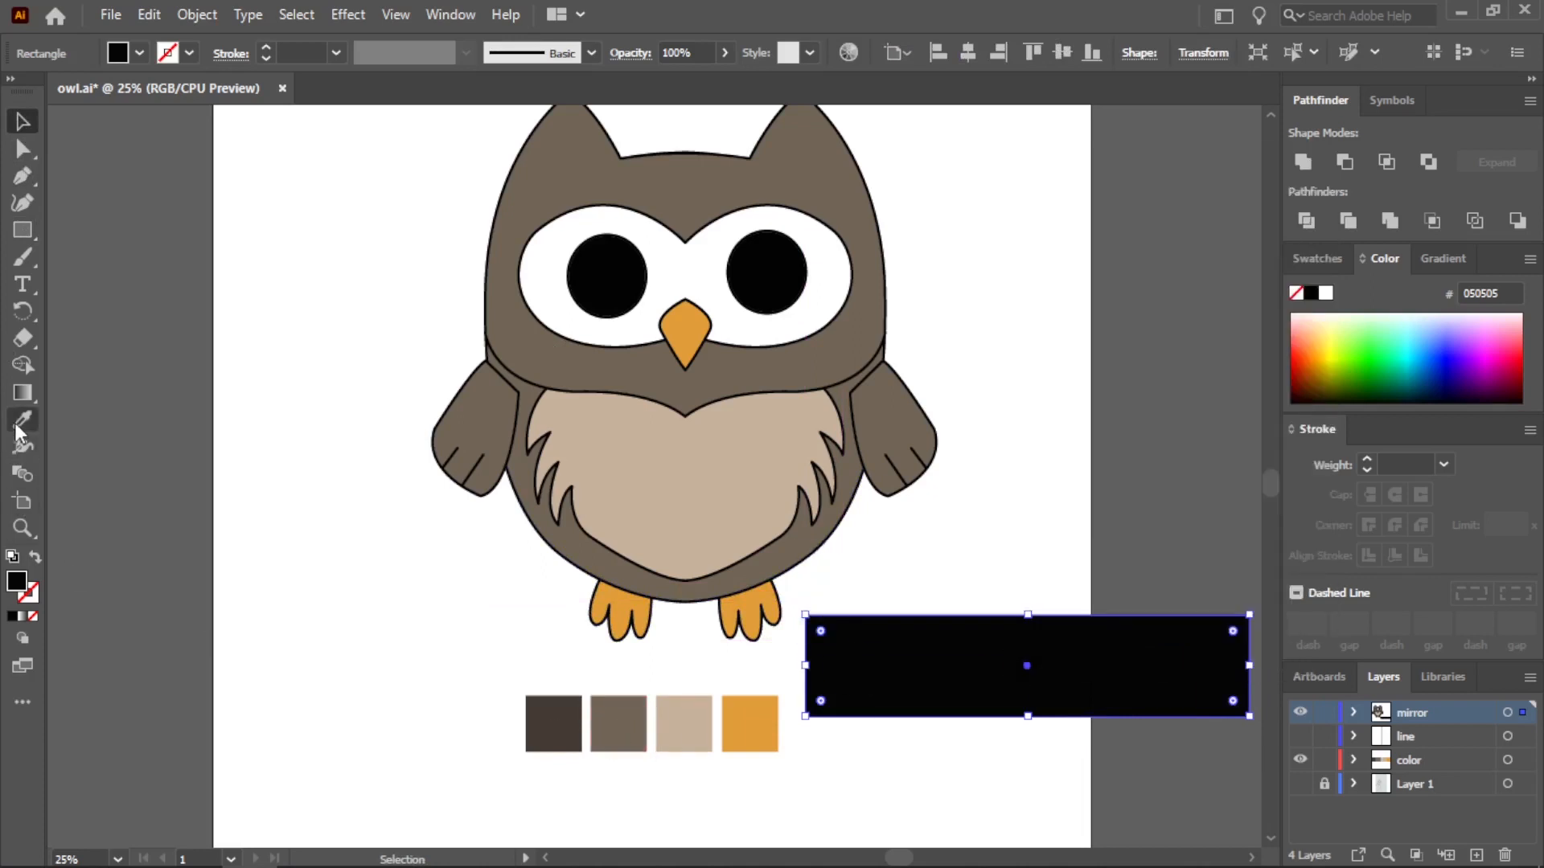
{"action": "left_click", "coordinate": [21, 421]}
{"action": "left_click", "coordinate": [683, 723]}
{"action": "key", "text": "v"}
Trim the tan rectangle with both eyebrow outlines, then ungroup the result and delete the tan area outside them
{"action": "left_click", "coordinate": [997, 687]}
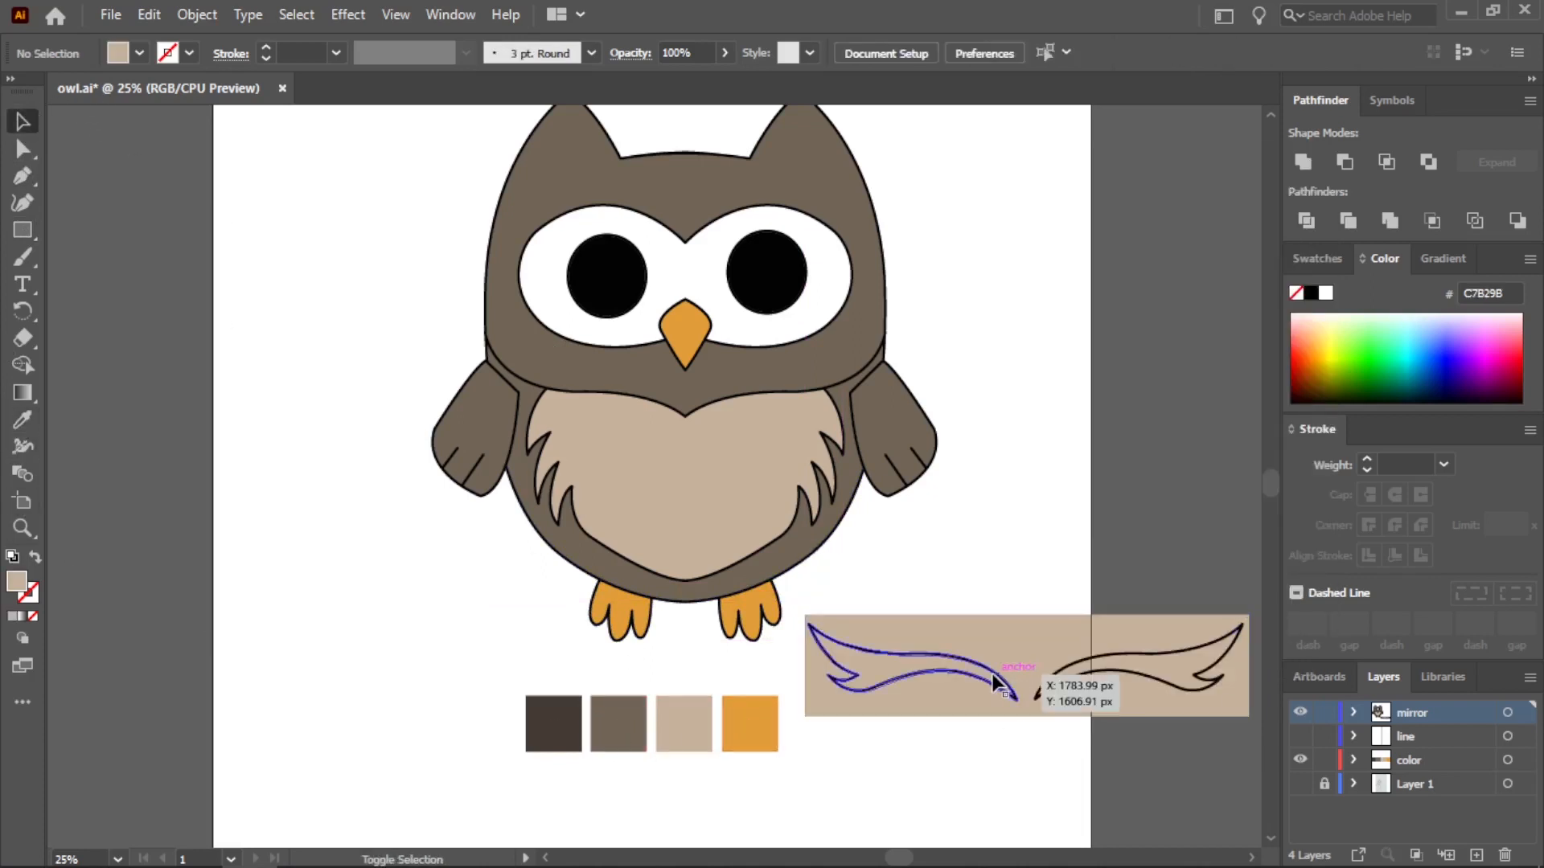
{"action": "left_click", "coordinate": [1063, 624], "text": "shift"}
{"action": "right_click", "coordinate": [1085, 640]}
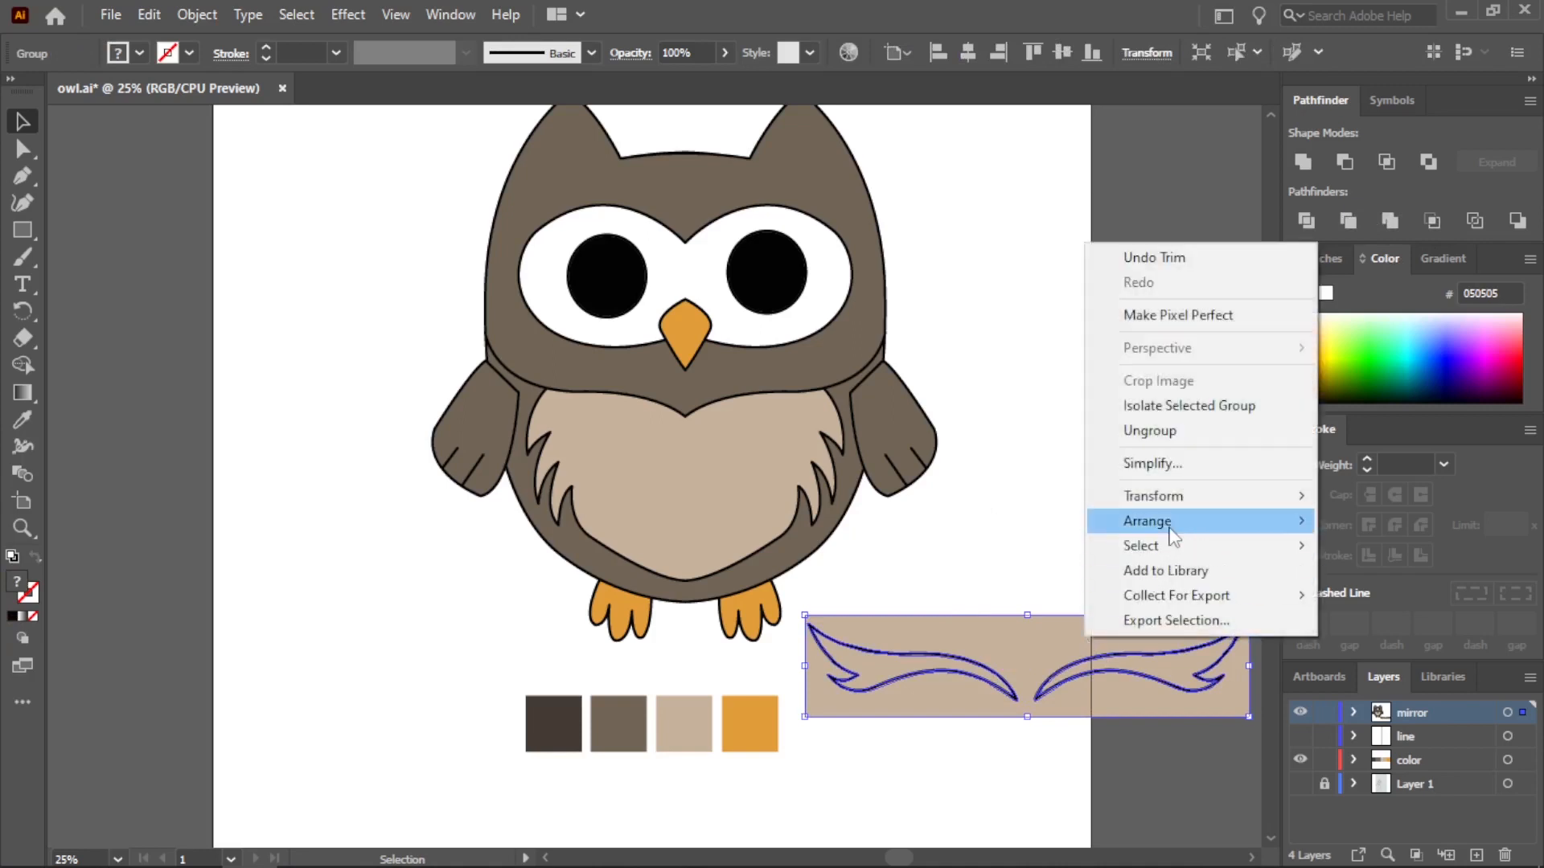
{"action": "left_click", "coordinate": [1007, 429]}
{"action": "right_click", "coordinate": [1102, 639]}
{"action": "right_click", "coordinate": [1025, 667]}
{"action": "right_click", "coordinate": [1019, 668]}
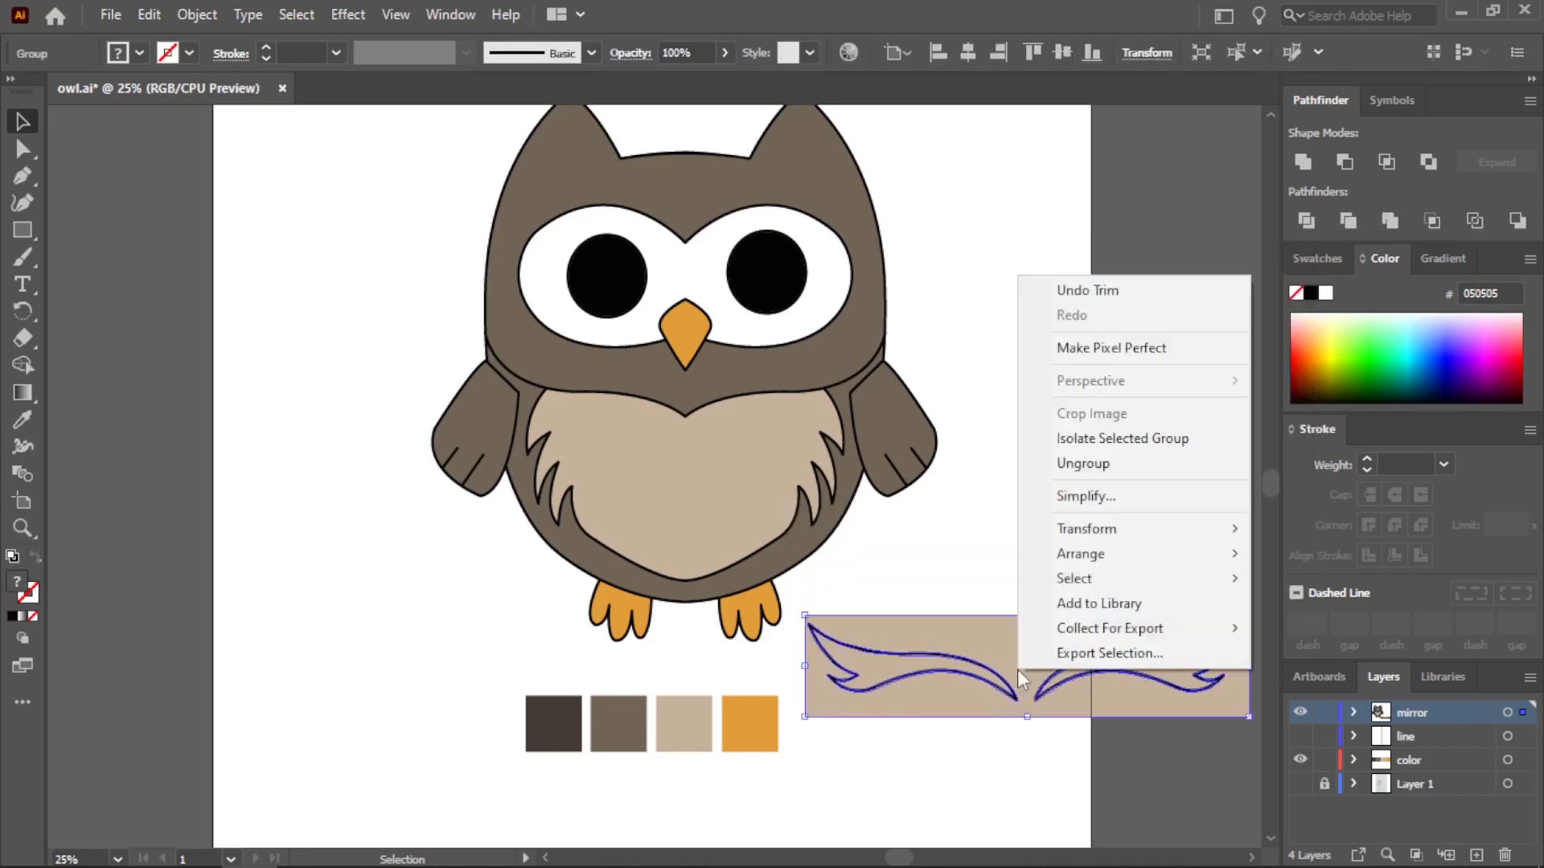
{"action": "left_click", "coordinate": [1079, 641]}
{"action": "key", "text": "Delete"}
Move the tan-filled eyebrows back onto the head and position them just above the eyes
{"action": "left_click_drag", "start_coordinate": [1100, 749], "coordinate": [750, 192]}
{"action": "left_click", "coordinate": [543, 111]}
{"action": "scroll", "coordinate": [555, 107], "scroll_direction": "up", "scroll_amount": 2}
{"action": "left_click", "coordinate": [985, 258]}
{"action": "left_click", "coordinate": [726, 263], "text": "shift"}
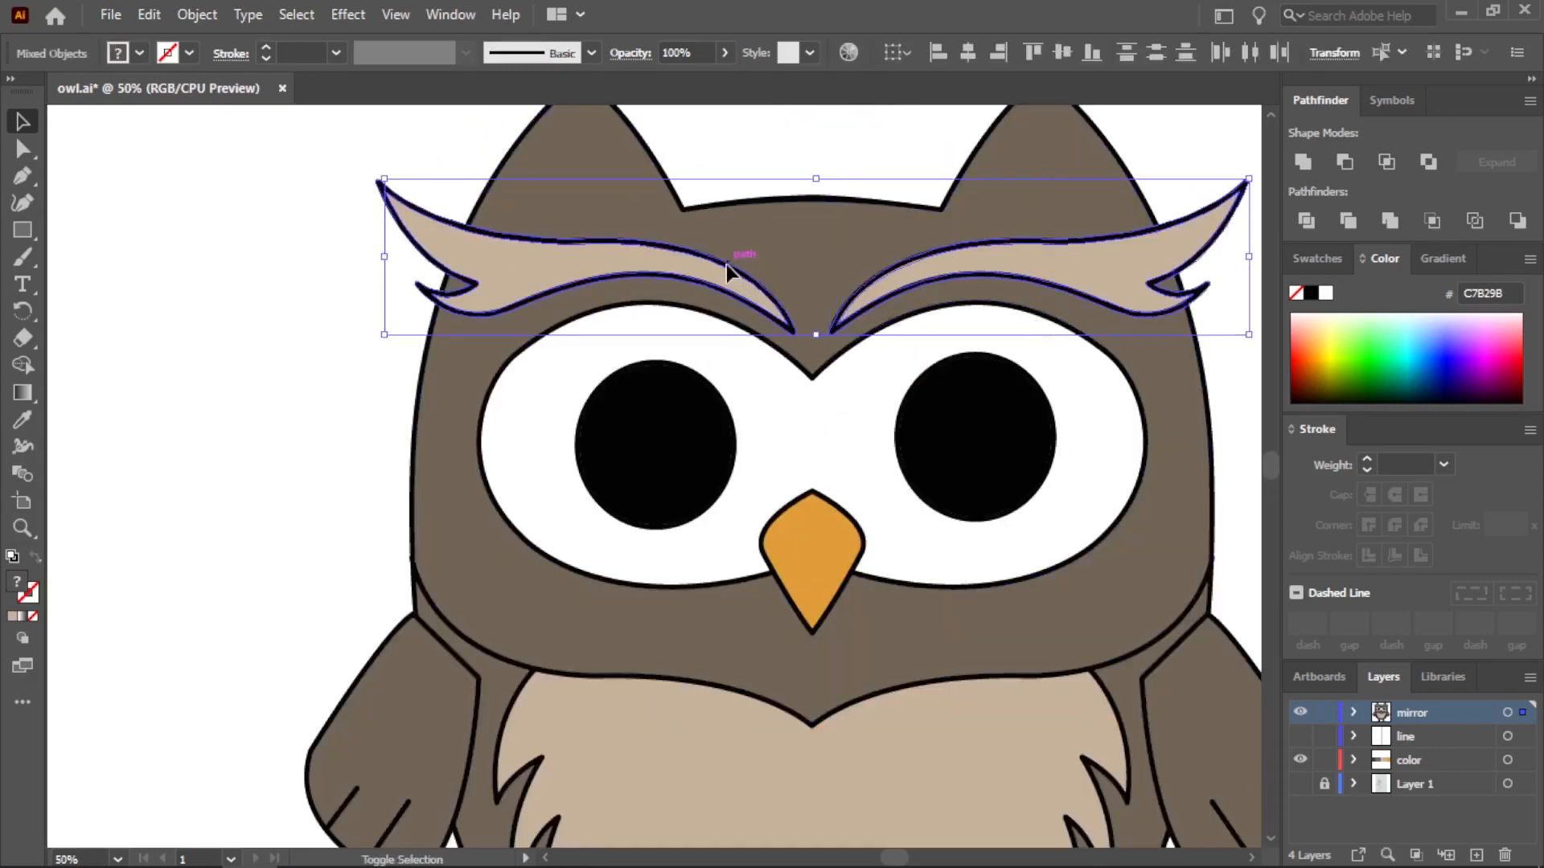
{"action": "left_click_drag", "start_coordinate": [750, 297], "coordinate": [751, 309]}
{"action": "left_click", "coordinate": [334, 299]}
{"action": "scroll", "coordinate": [818, 506], "scroll_direction": "down", "scroll_amount": 2}
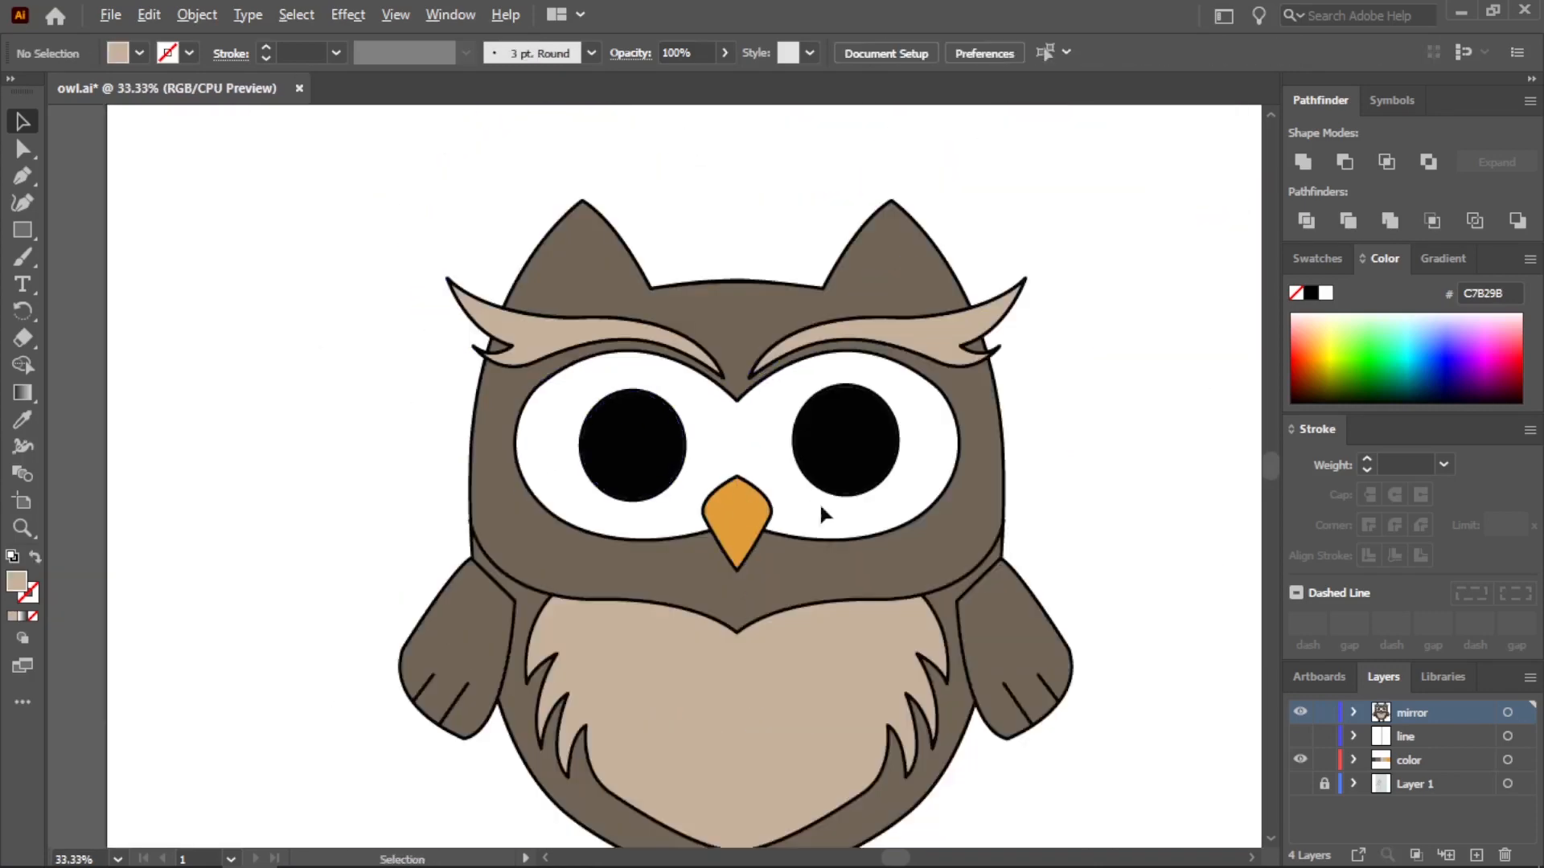
Draw a small open curved V-shaped feather mark with the Pen tool in the empty area beside the left-hand wing
{"action": "left_click", "coordinate": [25, 175]}
{"action": "scroll", "coordinate": [574, 729], "scroll_direction": "up", "scroll_amount": 2}
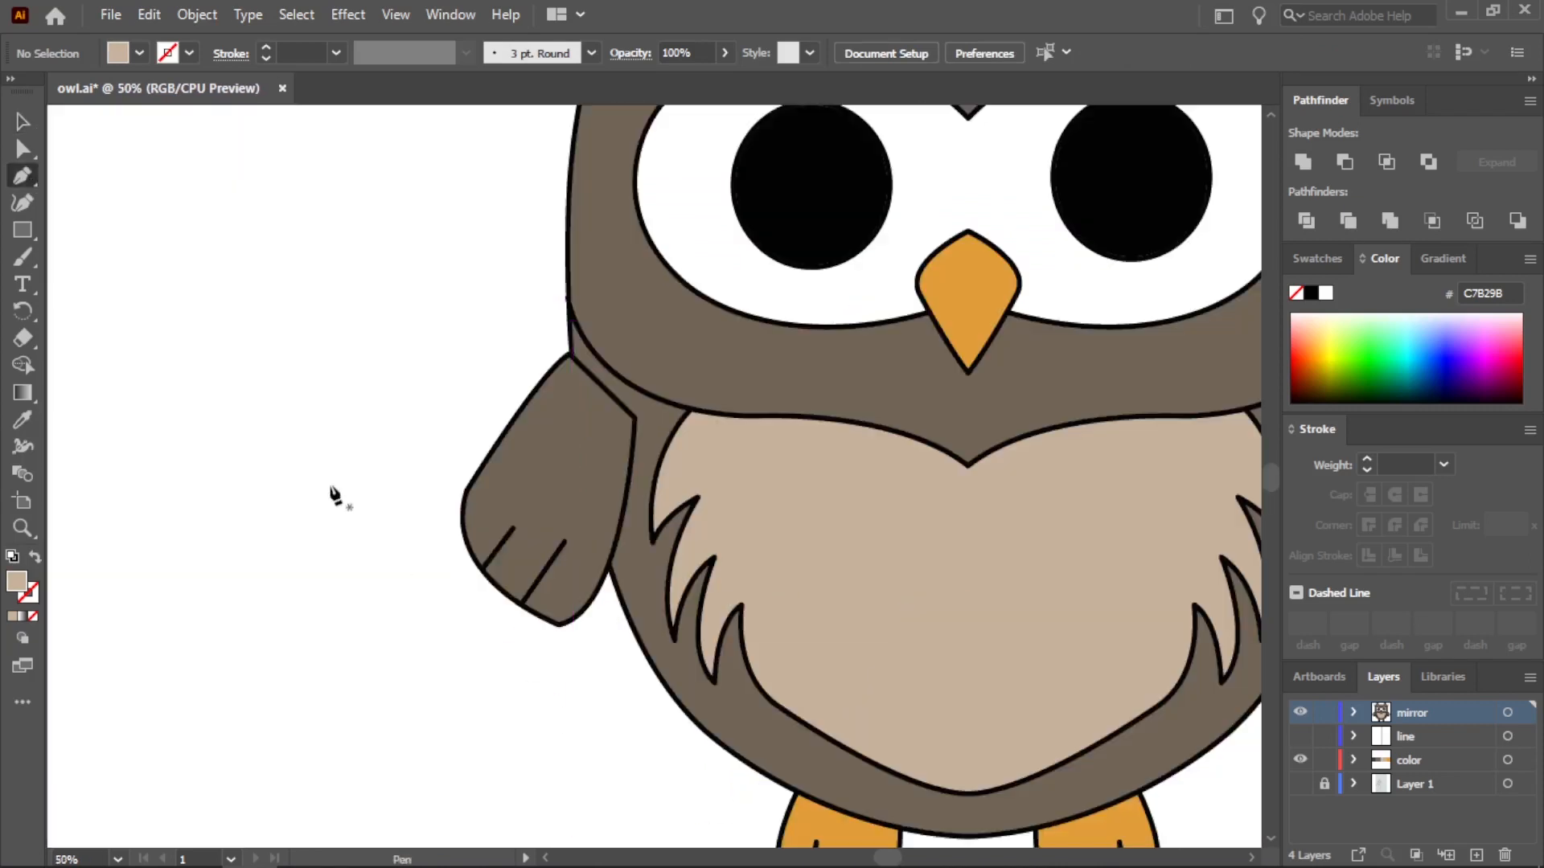
{"action": "left_click", "coordinate": [311, 461]}
{"action": "left_click", "coordinate": [331, 496]}
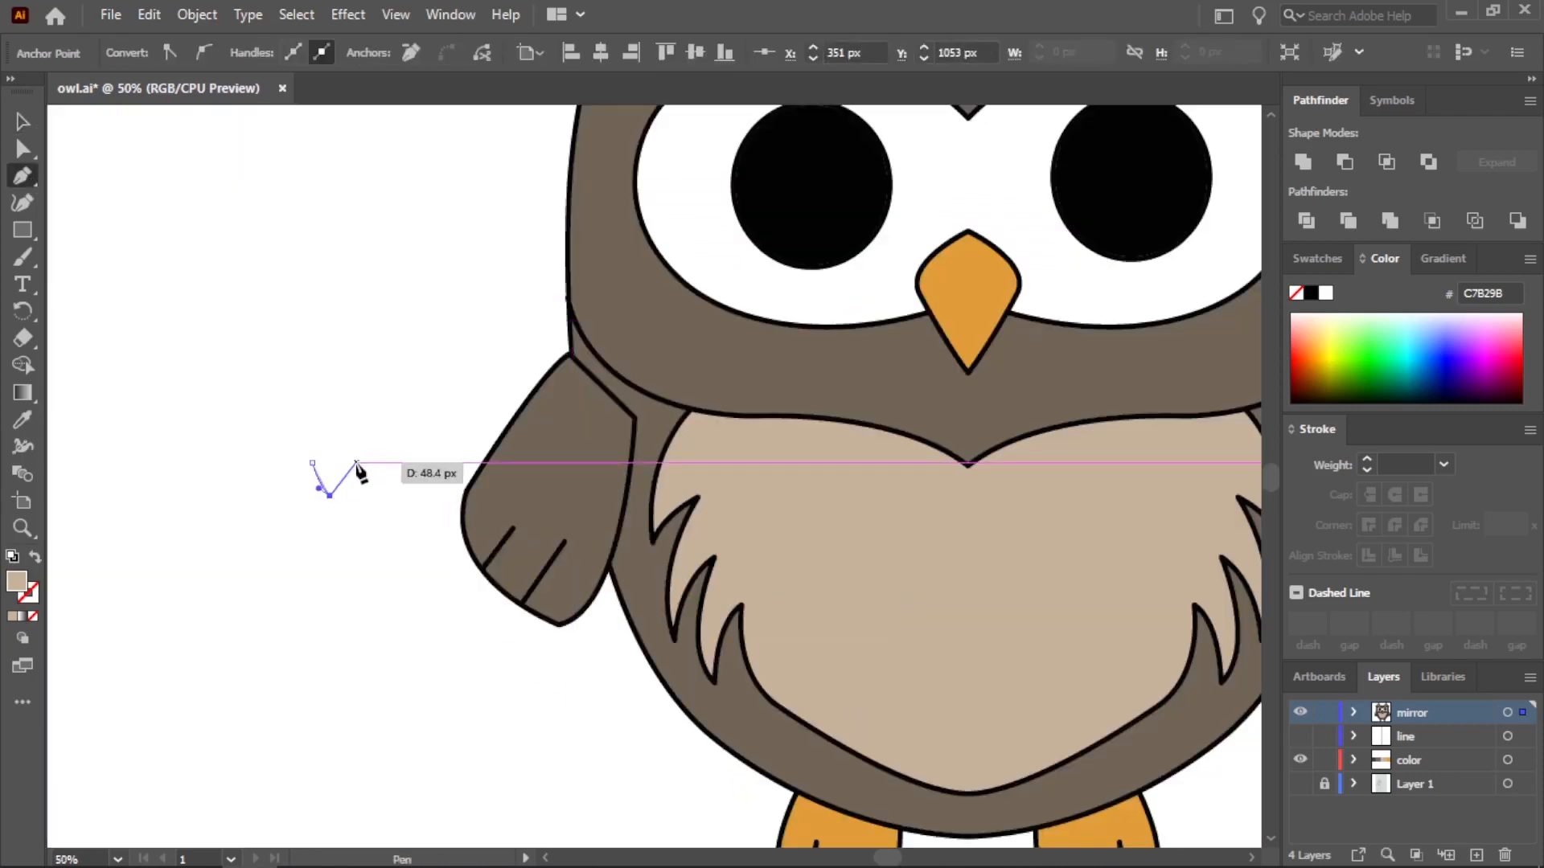
{"action": "left_click_drag", "start_coordinate": [354, 462], "coordinate": [365, 439]}
{"action": "key", "text": "Escape"}
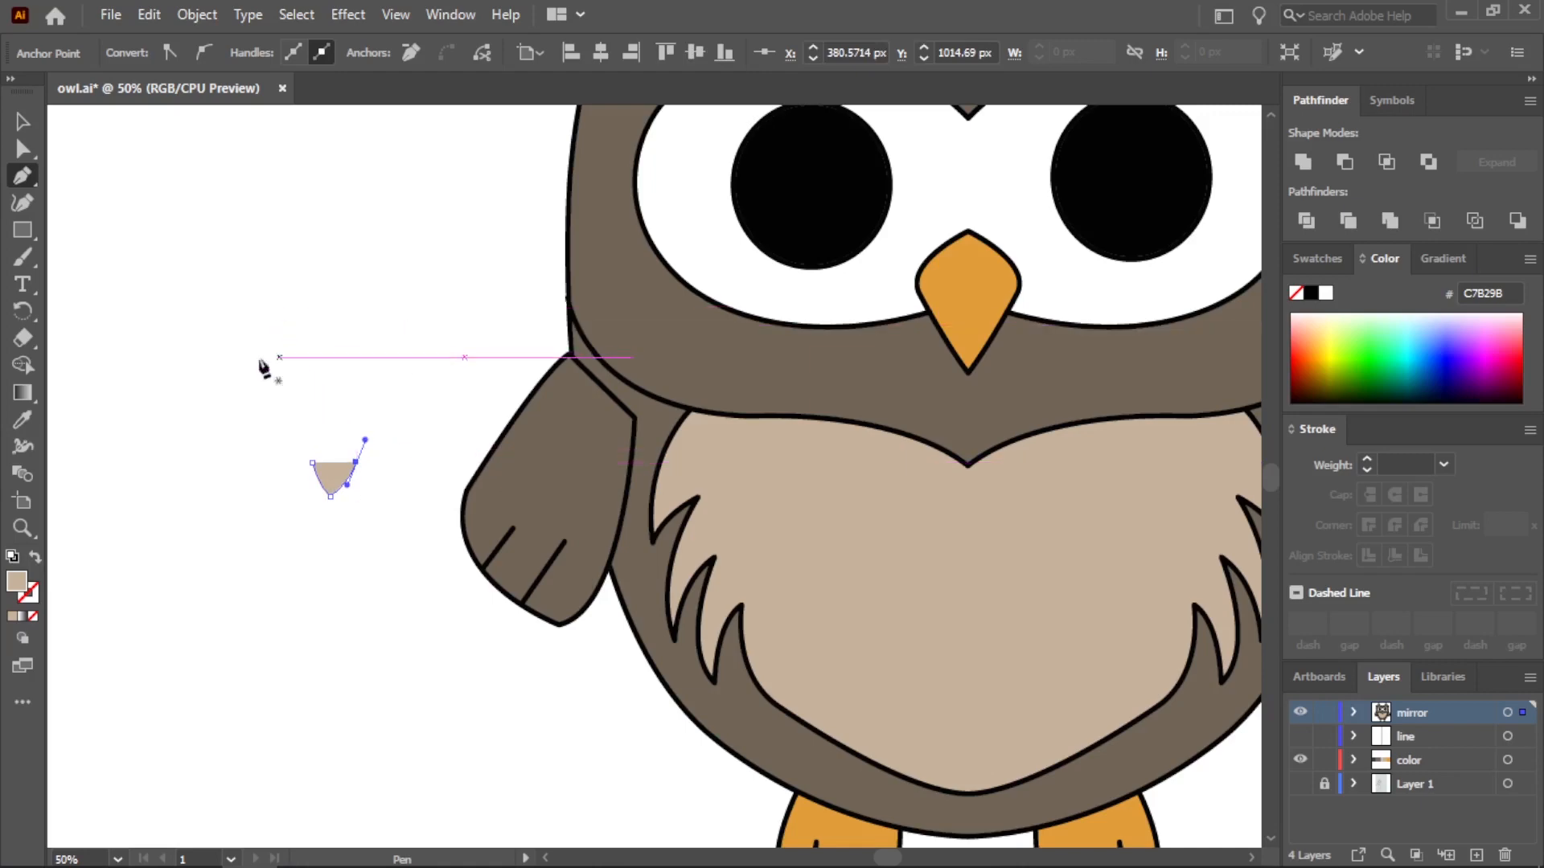
Remove the V-shaped feather mark's fill and give it a near-black 020202 stroke
{"action": "left_click", "coordinate": [35, 556]}
{"action": "double_click", "coordinate": [30, 595]}
{"action": "left_click", "coordinate": [479, 576]}
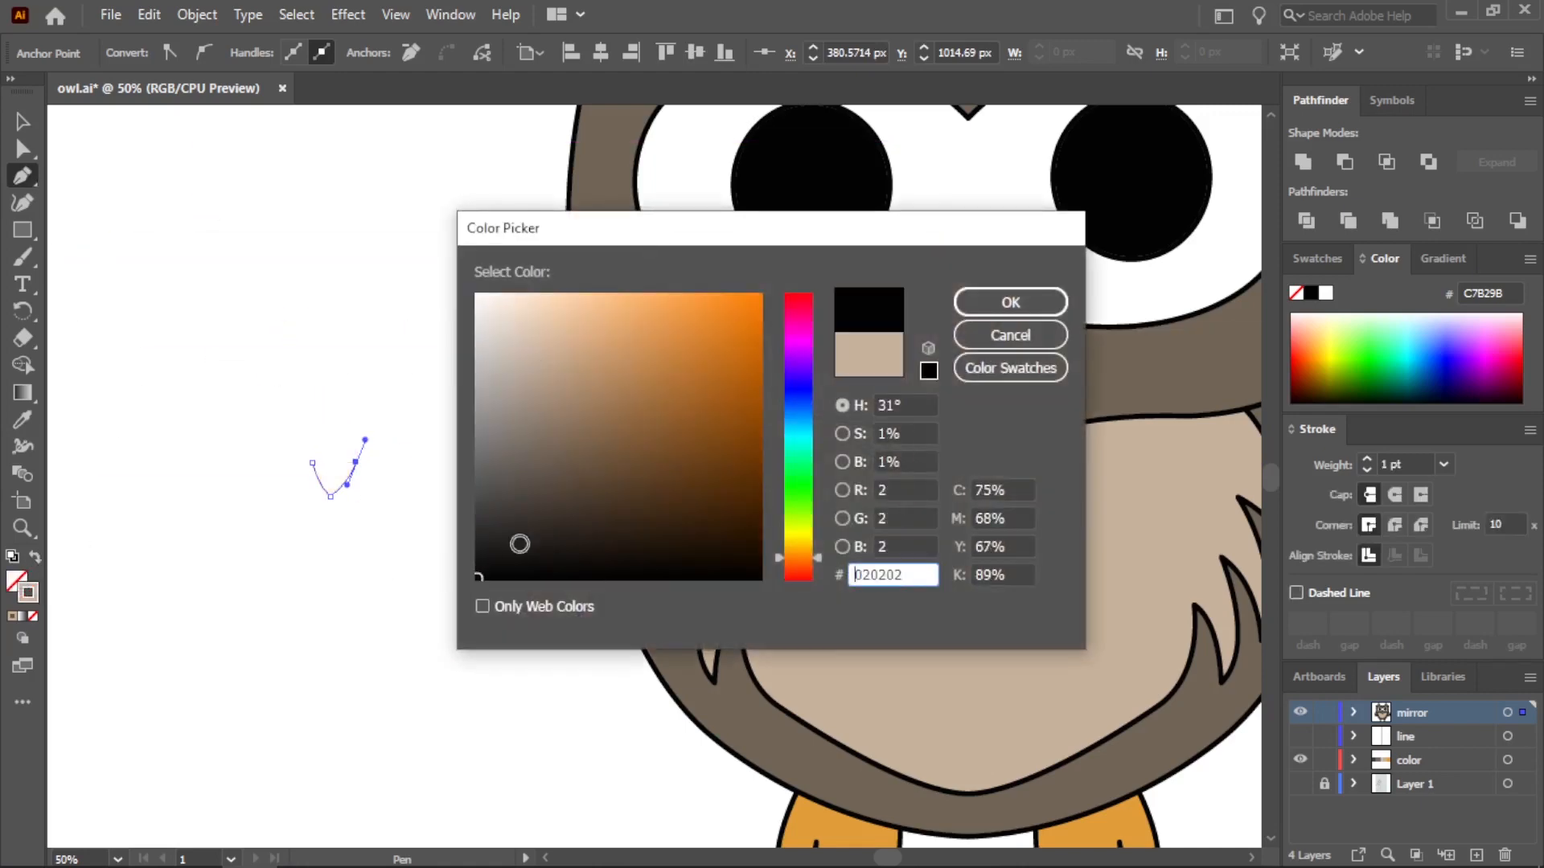
{"action": "left_click", "coordinate": [1010, 303]}
Set the feather mark's stroke weight to 10 pt and apply the width profile tapered at both ends
{"action": "scroll", "coordinate": [344, 514], "scroll_direction": "up", "scroll_amount": 2}
{"action": "left_click", "coordinate": [22, 122]}
{"action": "left_click", "coordinate": [336, 53]}
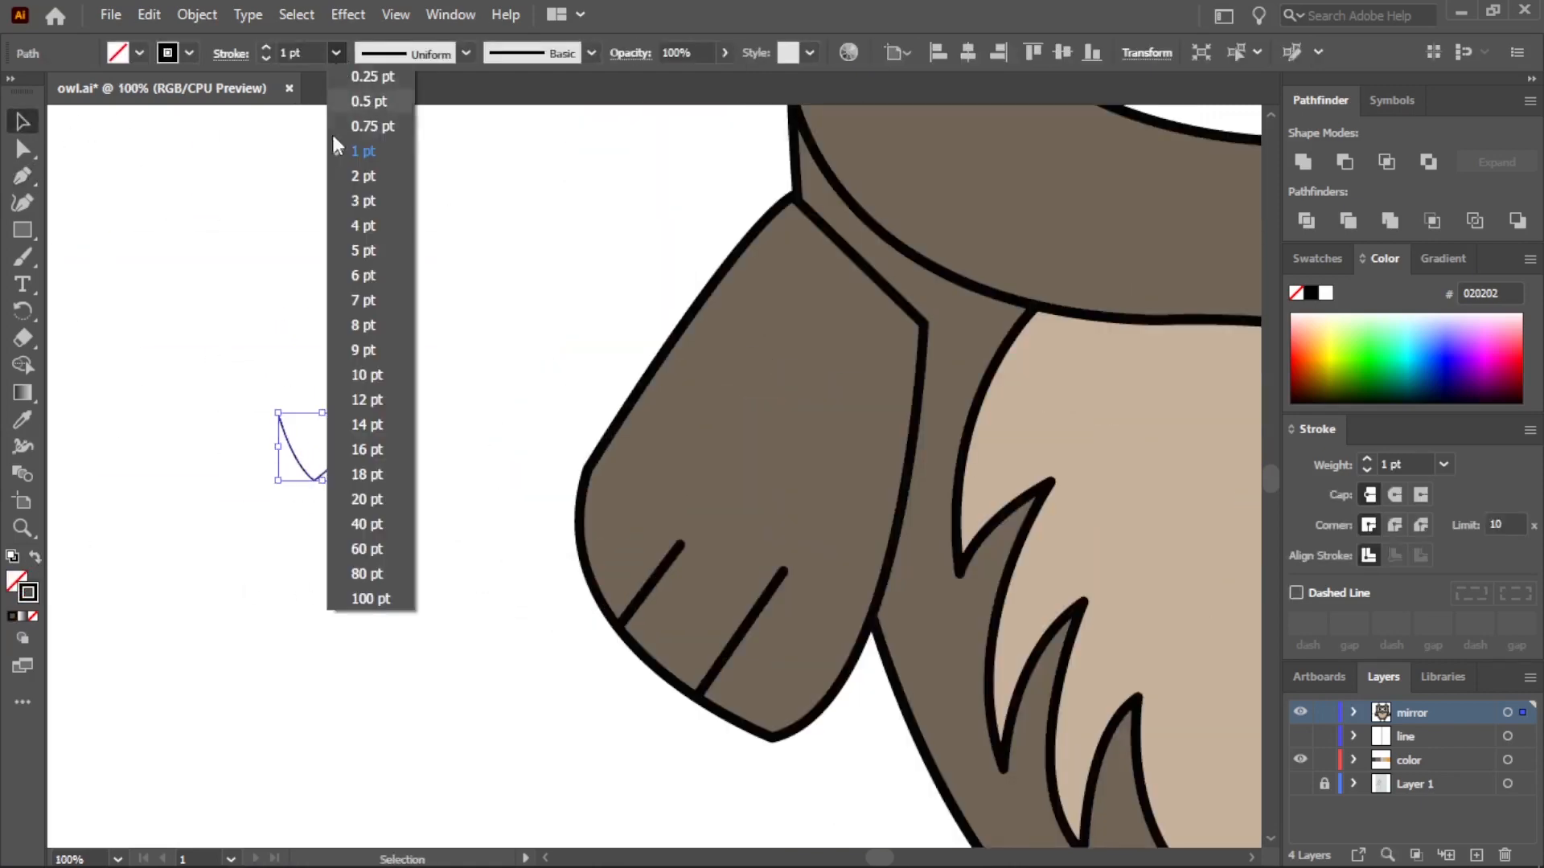
{"action": "left_click", "coordinate": [369, 360]}
{"action": "scroll", "coordinate": [408, 360], "scroll_direction": "down", "scroll_amount": 1}
{"action": "left_click", "coordinate": [466, 54]}
{"action": "left_click", "coordinate": [410, 121]}
{"action": "scroll", "coordinate": [283, 461], "scroll_direction": "up", "scroll_amount": 1}
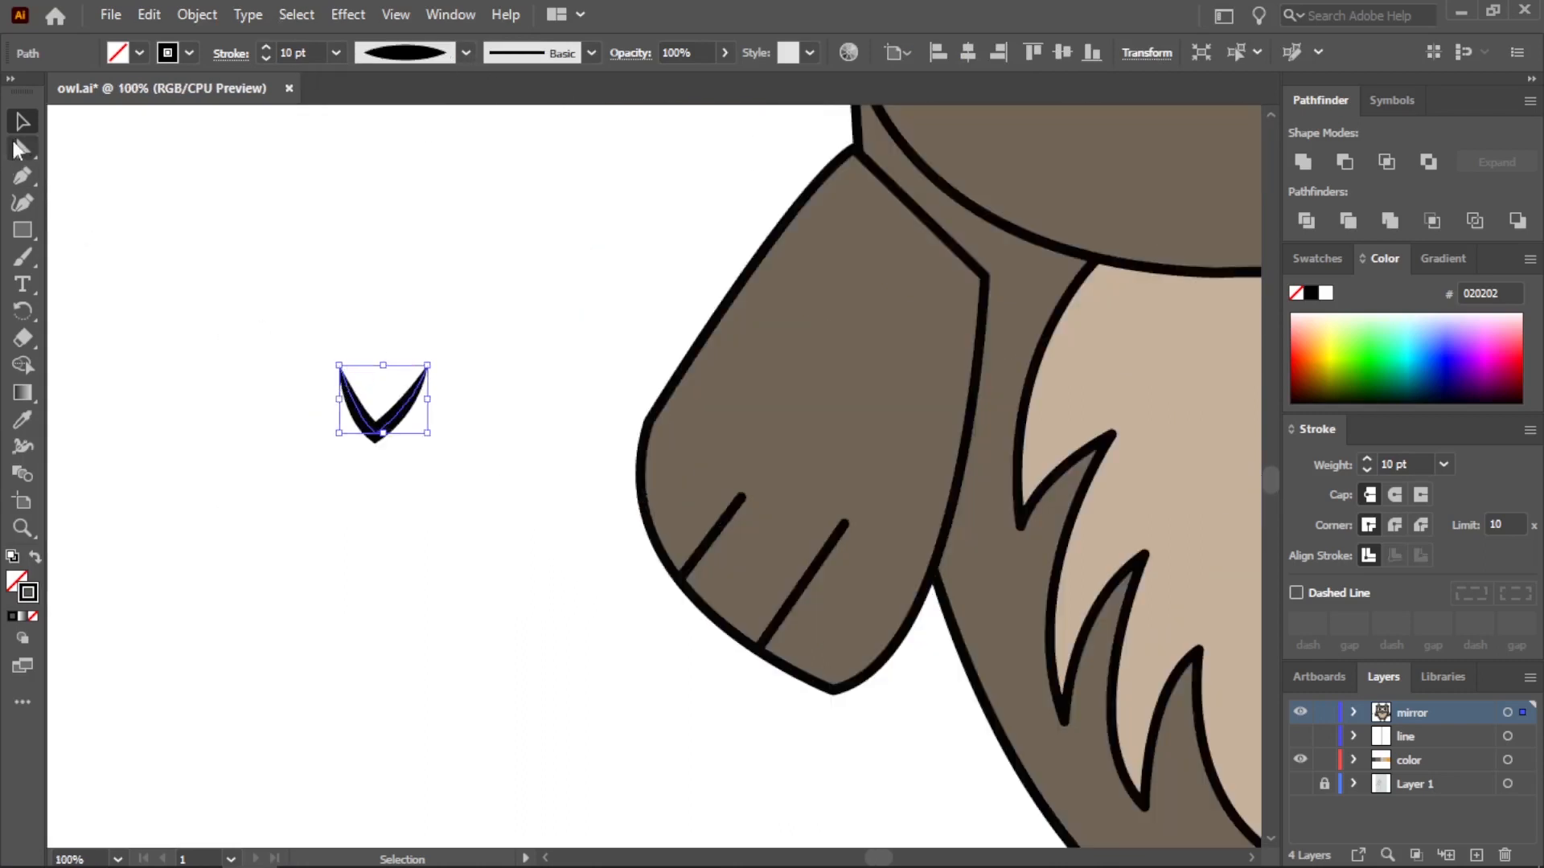
Narrow the V-shaped mark by moving its right-hand end point inward and shifting its lowest anchor slightly to match
{"action": "left_click", "coordinate": [23, 149]}
{"action": "scroll", "coordinate": [275, 384], "scroll_direction": "up", "scroll_amount": 2}
{"action": "left_click_drag", "start_coordinate": [580, 355], "coordinate": [534, 352]}
{"action": "left_click_drag", "start_coordinate": [465, 495], "coordinate": [455, 493]}
{"action": "left_click", "coordinate": [23, 122]}
{"action": "left_click", "coordinate": [243, 246]}
{"action": "scroll", "coordinate": [527, 396], "scroll_direction": "down", "scroll_amount": 4}
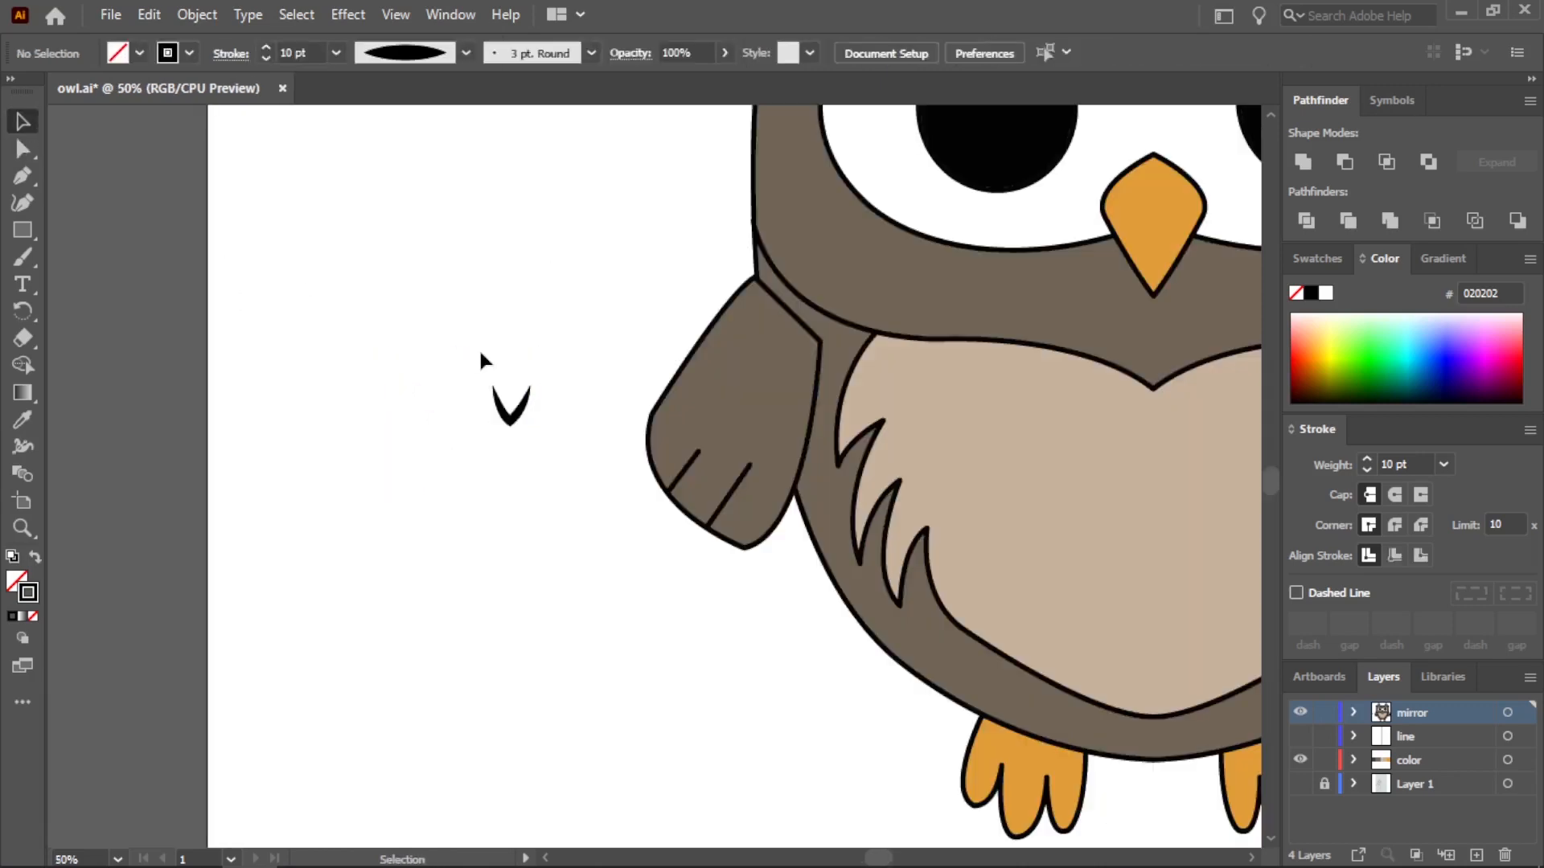
Expand the feather mark's appearance into a filled shape and place it at the upper center of the chest
{"action": "left_click", "coordinate": [512, 416]}
{"action": "left_click", "coordinate": [197, 15]}
{"action": "left_click", "coordinate": [294, 303]}
{"action": "scroll", "coordinate": [521, 412], "scroll_direction": "down", "scroll_amount": 1}
{"action": "left_click_drag", "start_coordinate": [515, 436], "coordinate": [944, 471]}
{"action": "left_click", "coordinate": [1174, 677]}
{"action": "left_click_drag", "start_coordinate": [1005, 516], "coordinate": [826, 561]}
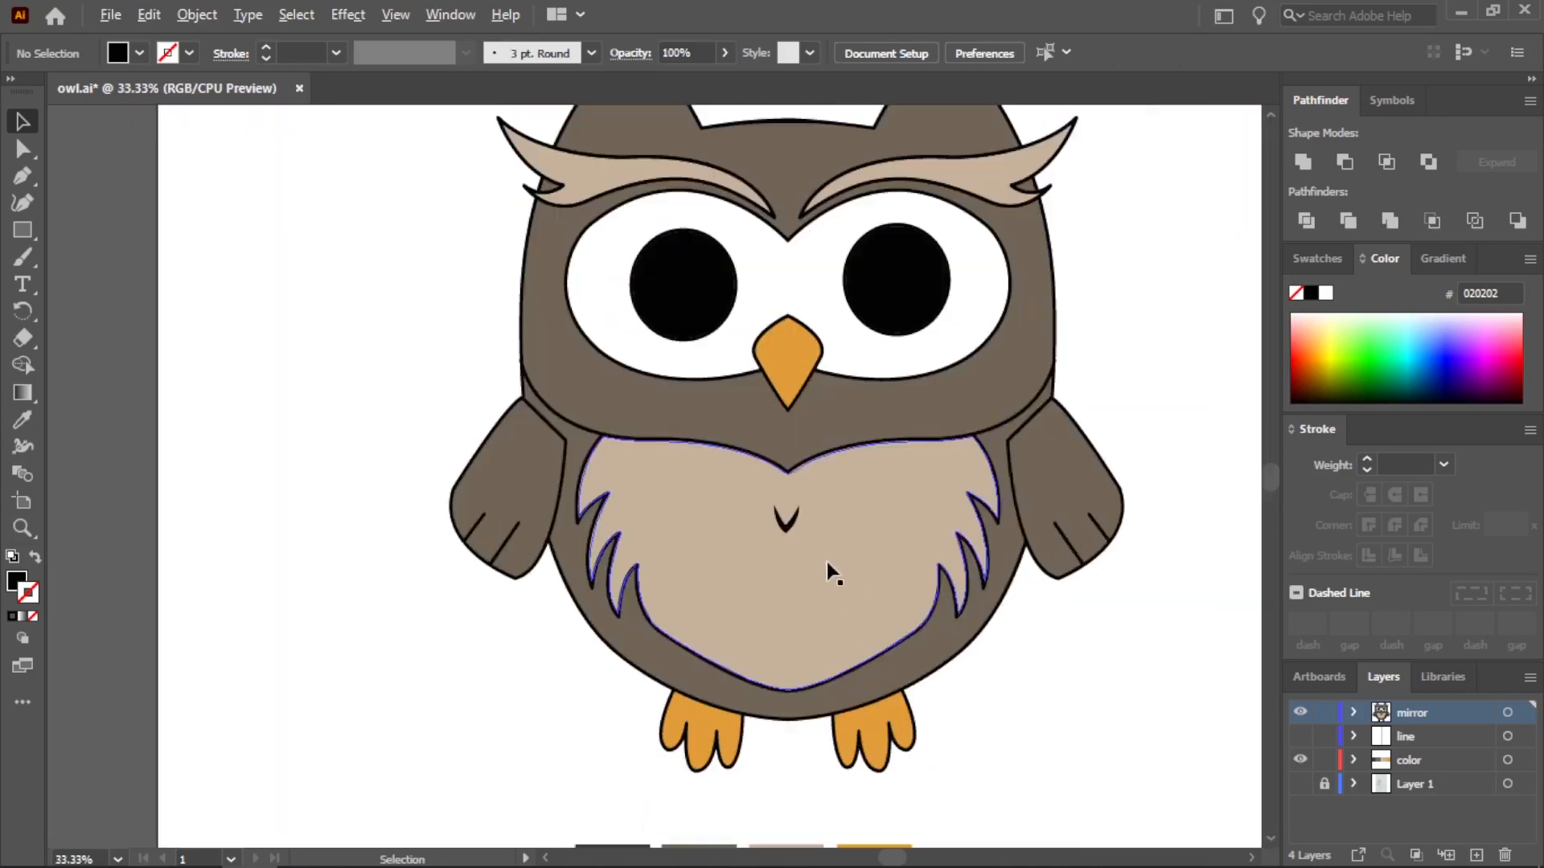
Duplicate the feather mark to both sides of the center, slightly higher, and center the middle one on the chest
{"action": "scroll", "coordinate": [804, 553], "scroll_direction": "up", "scroll_amount": 1}
{"action": "left_click", "coordinate": [772, 512]}
{"action": "key", "text": "ctrl+c"}
{"action": "key", "text": "ctrl+v"}
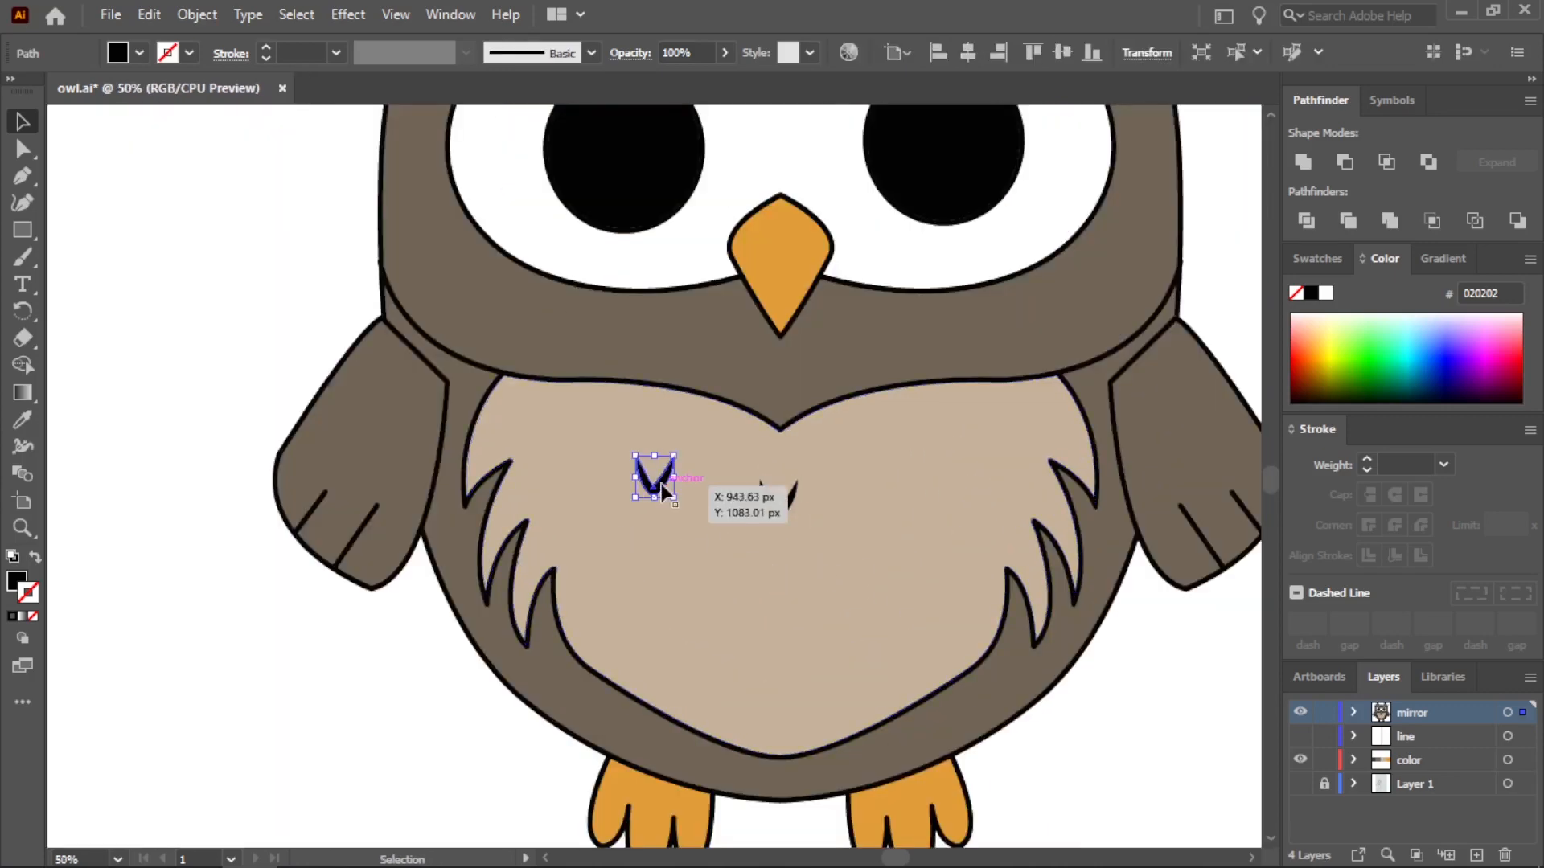
{"action": "left_click_drag", "start_coordinate": [662, 485], "coordinate": [925, 487]}
{"action": "left_click_drag", "start_coordinate": [781, 508], "coordinate": [786, 508]}
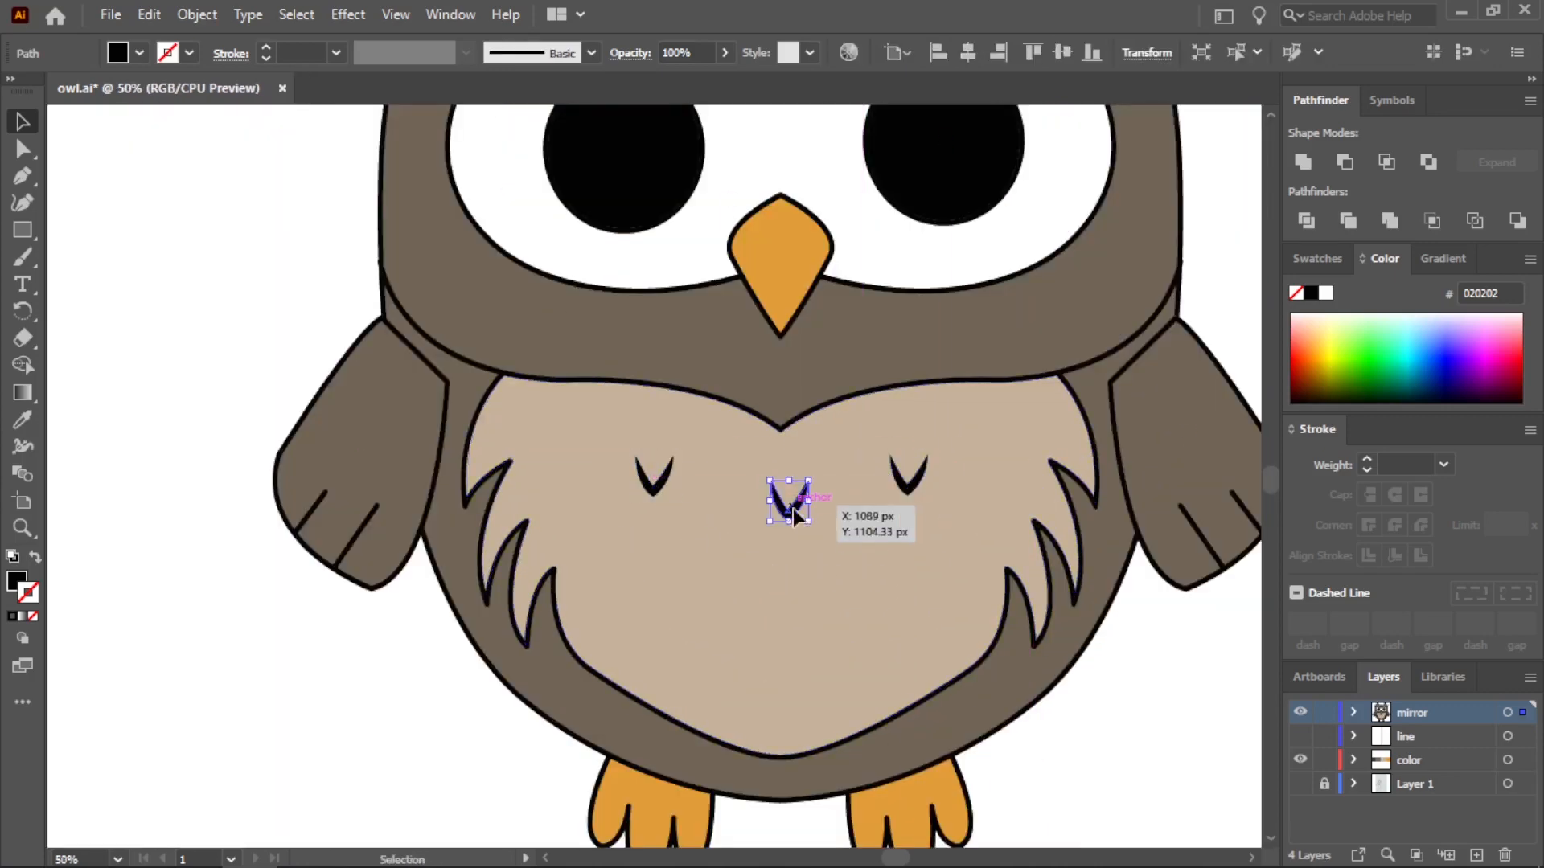
{"action": "left_click", "coordinate": [1053, 744]}
Copy the three feather marks and place the copies directly below them as a second row
{"action": "left_click", "coordinate": [907, 492], "text": "shift"}
{"action": "left_click", "coordinate": [778, 511], "text": "shift"}
{"action": "left_click", "coordinate": [654, 489], "text": "shift"}
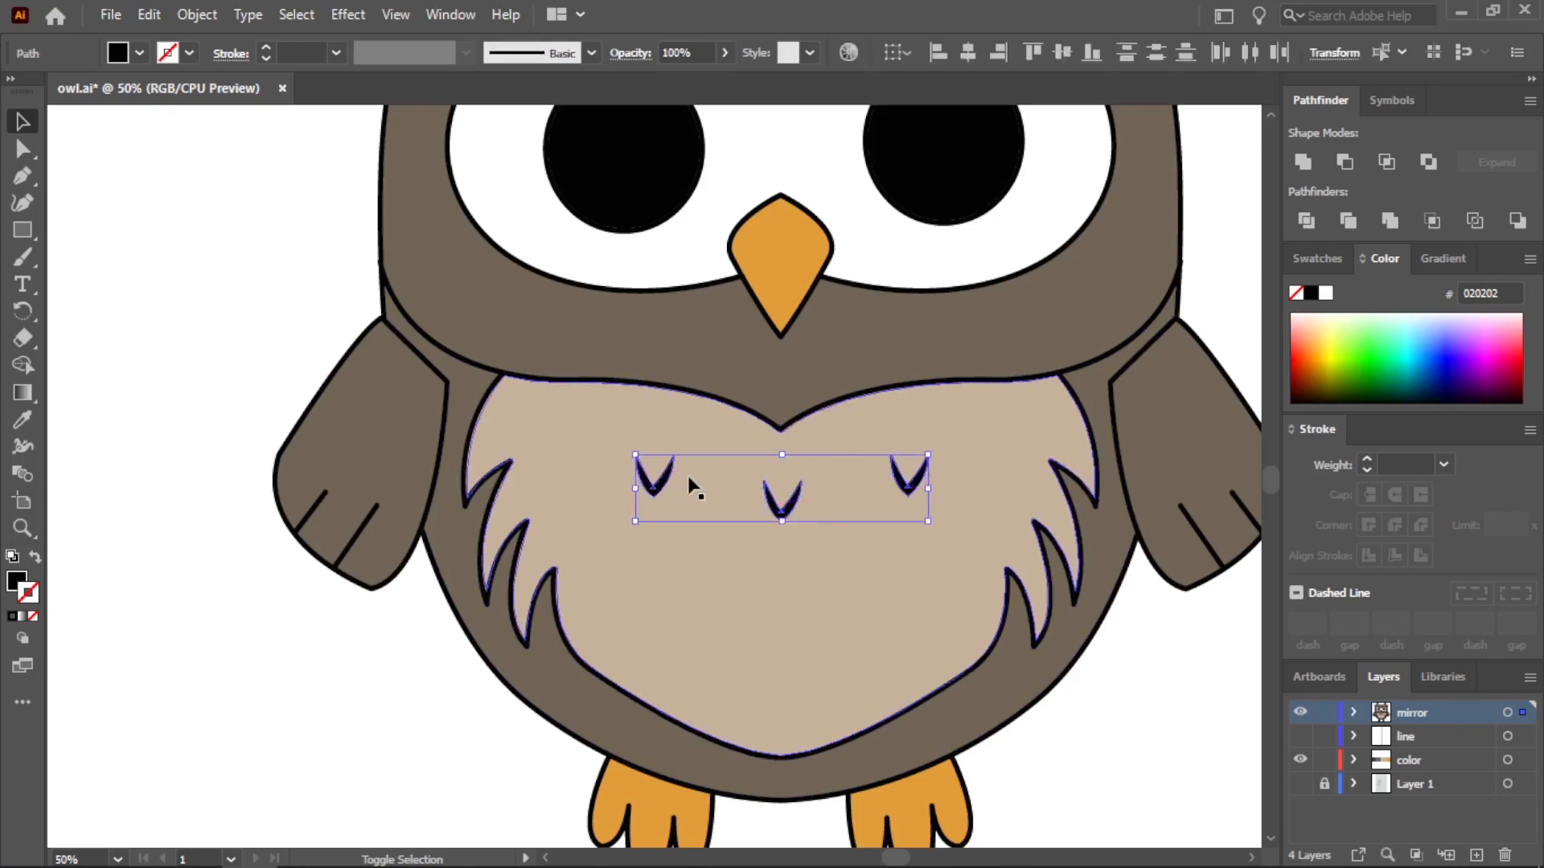
{"action": "key", "text": "ctrl+c"}
{"action": "key", "text": "ctrl+v"}
{"action": "left_click_drag", "start_coordinate": [776, 470], "coordinate": [904, 568]}
{"action": "key", "text": "ctrl+shift+a"}
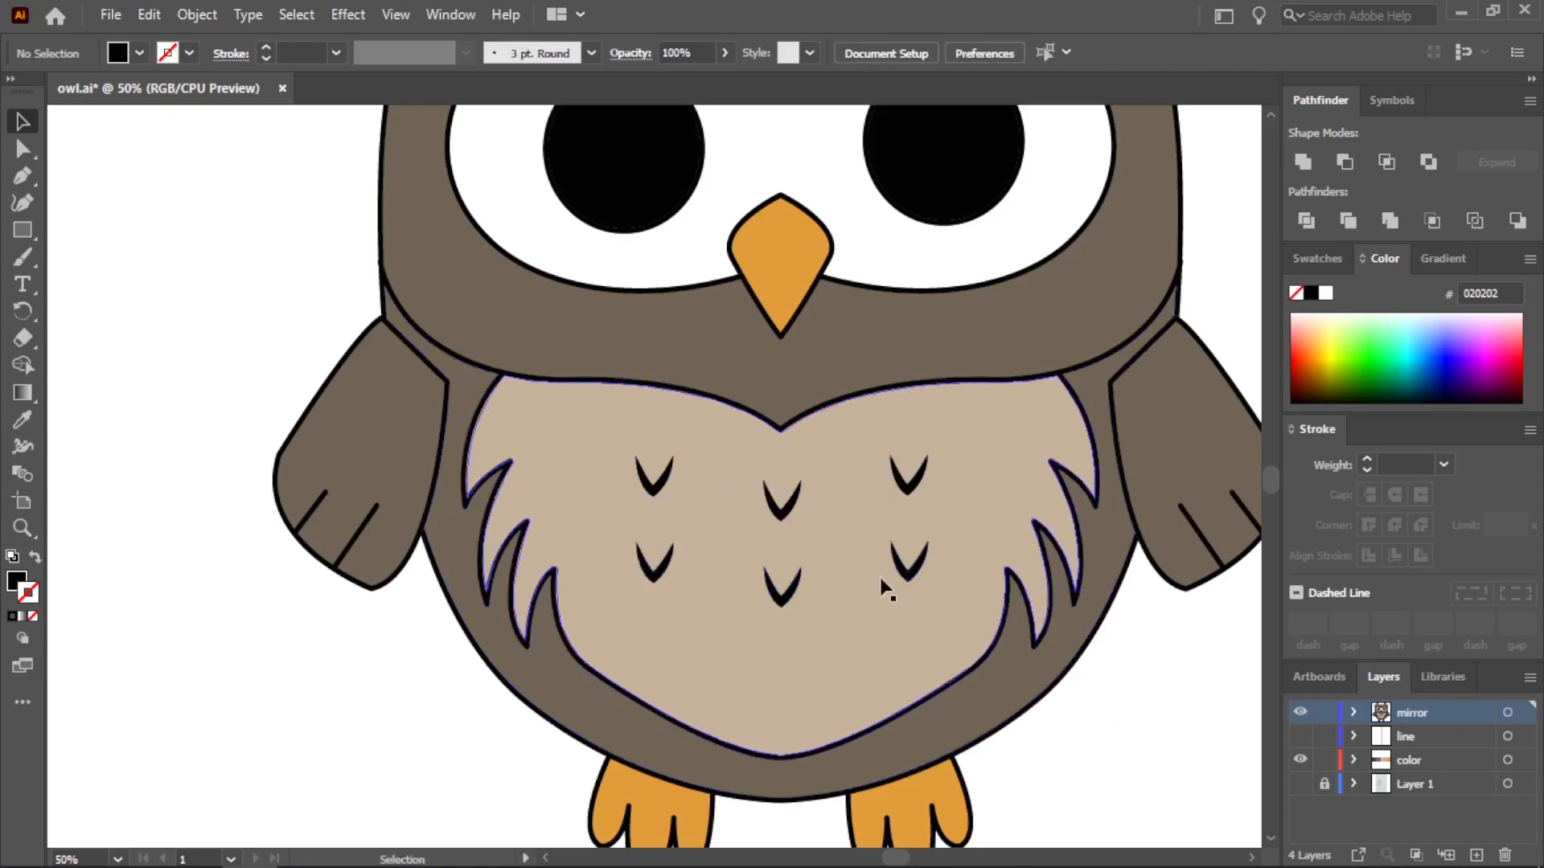
Copy the second row of three feather marks and place the copies below it as a third row
{"action": "left_click", "coordinate": [906, 574], "text": "shift"}
{"action": "left_click", "coordinate": [781, 599], "text": "shift"}
{"action": "left_click", "coordinate": [655, 576], "text": "shift"}
{"action": "key", "text": "ctrl+c"}
{"action": "key", "text": "ctrl+v"}
{"action": "left_click_drag", "start_coordinate": [766, 482], "coordinate": [891, 635]}
{"action": "left_click", "coordinate": [1117, 674]}
{"action": "scroll", "coordinate": [1065, 711], "scroll_direction": "down", "scroll_amount": 1}
{"action": "scroll", "coordinate": [943, 709], "scroll_direction": "up", "scroll_amount": 1}
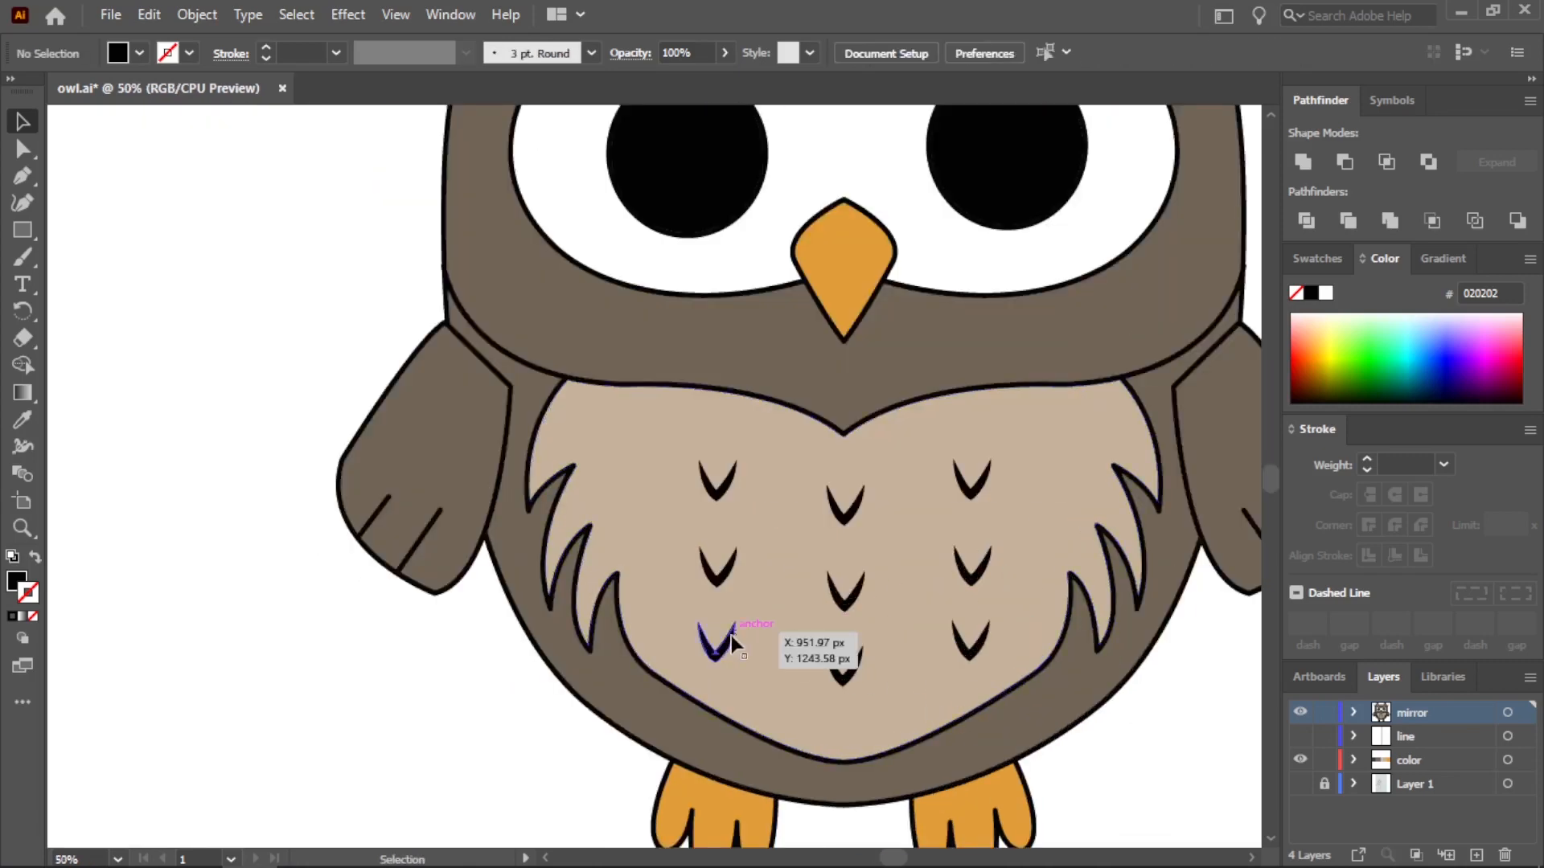
Reduce the bottom row to two feather marks spaced evenly on either side of the chest's center
{"action": "left_click_drag", "start_coordinate": [732, 634], "coordinate": [921, 647]}
{"action": "scroll", "coordinate": [1150, 772], "scroll_direction": "down", "scroll_amount": 4}
{"action": "scroll", "coordinate": [860, 481], "scroll_direction": "up", "scroll_amount": 3}
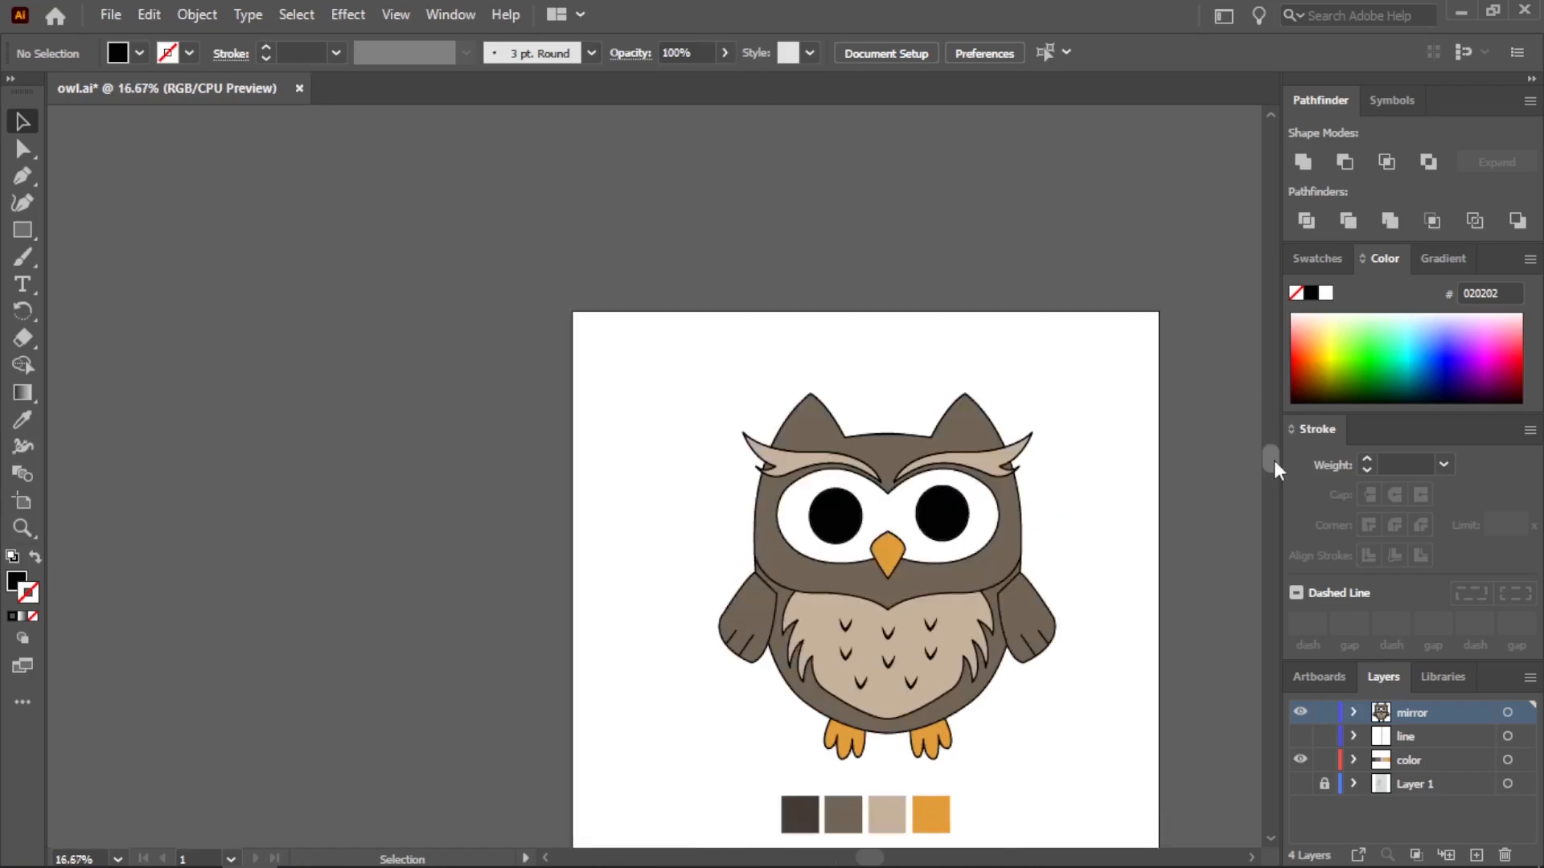
Add one more feather mark near each upper outer corner of the chest
{"action": "left_click_drag", "start_coordinate": [836, 470], "coordinate": [649, 482]}
{"action": "scroll", "coordinate": [704, 490], "scroll_direction": "up", "scroll_amount": 2}
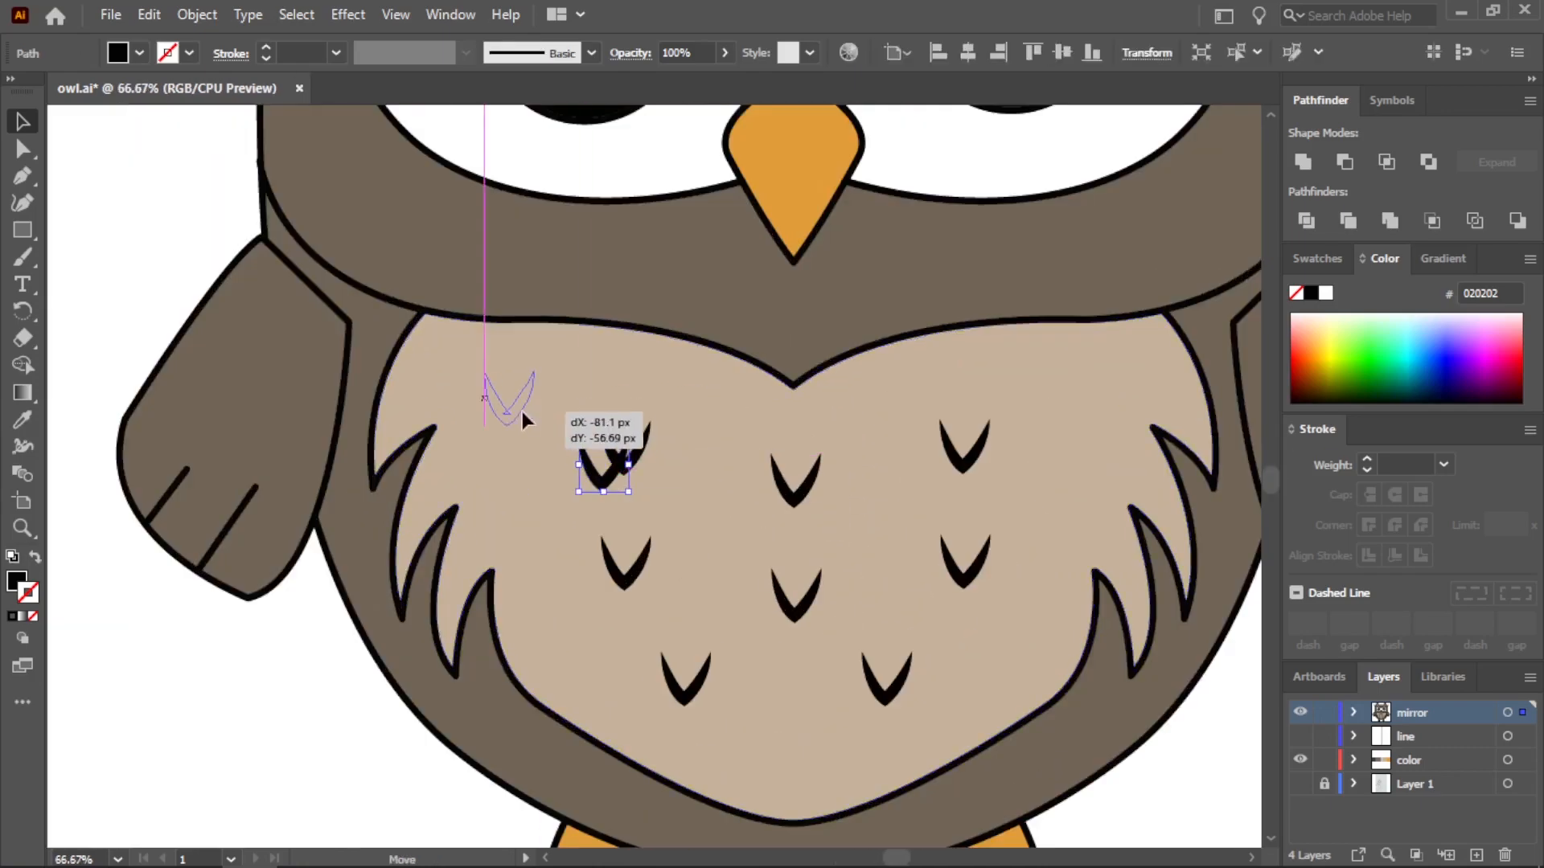
{"action": "left_click_drag", "start_coordinate": [522, 411], "coordinate": [523, 412]}
{"action": "left_click_drag", "start_coordinate": [639, 458], "coordinate": [1113, 390]}
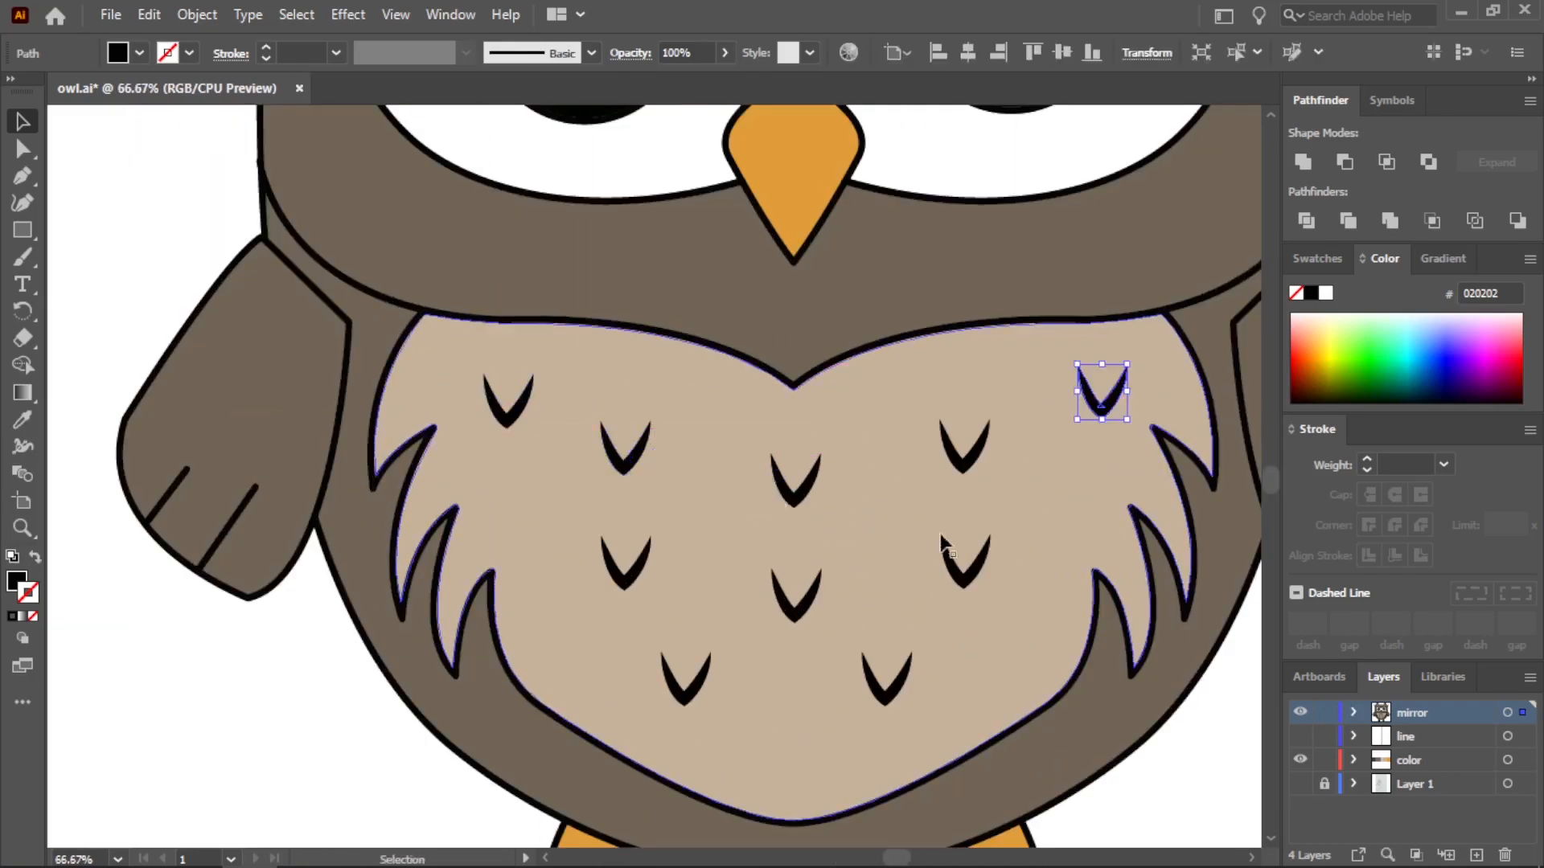
{"action": "left_click", "coordinate": [349, 688]}
{"action": "scroll", "coordinate": [350, 688], "scroll_direction": "down", "scroll_amount": 4}
{"action": "scroll", "coordinate": [1005, 538], "scroll_direction": "down", "scroll_amount": 1}
{"action": "scroll", "coordinate": [935, 534], "scroll_direction": "up", "scroll_amount": 2}
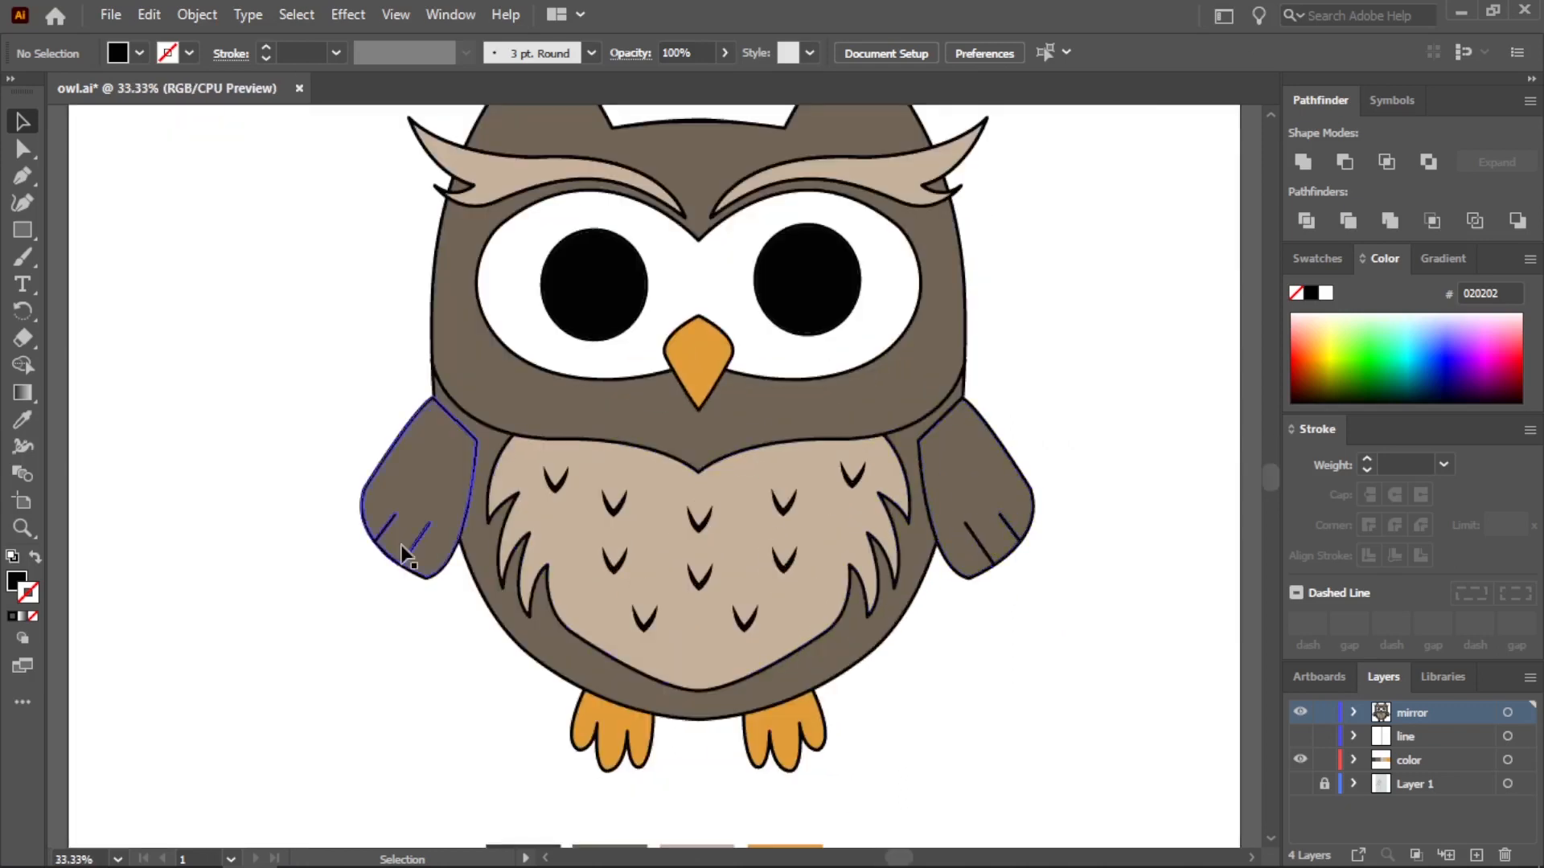
{"action": "left_click", "coordinate": [401, 544]}
{"action": "left_click_drag", "start_coordinate": [413, 483], "coordinate": [227, 392]}
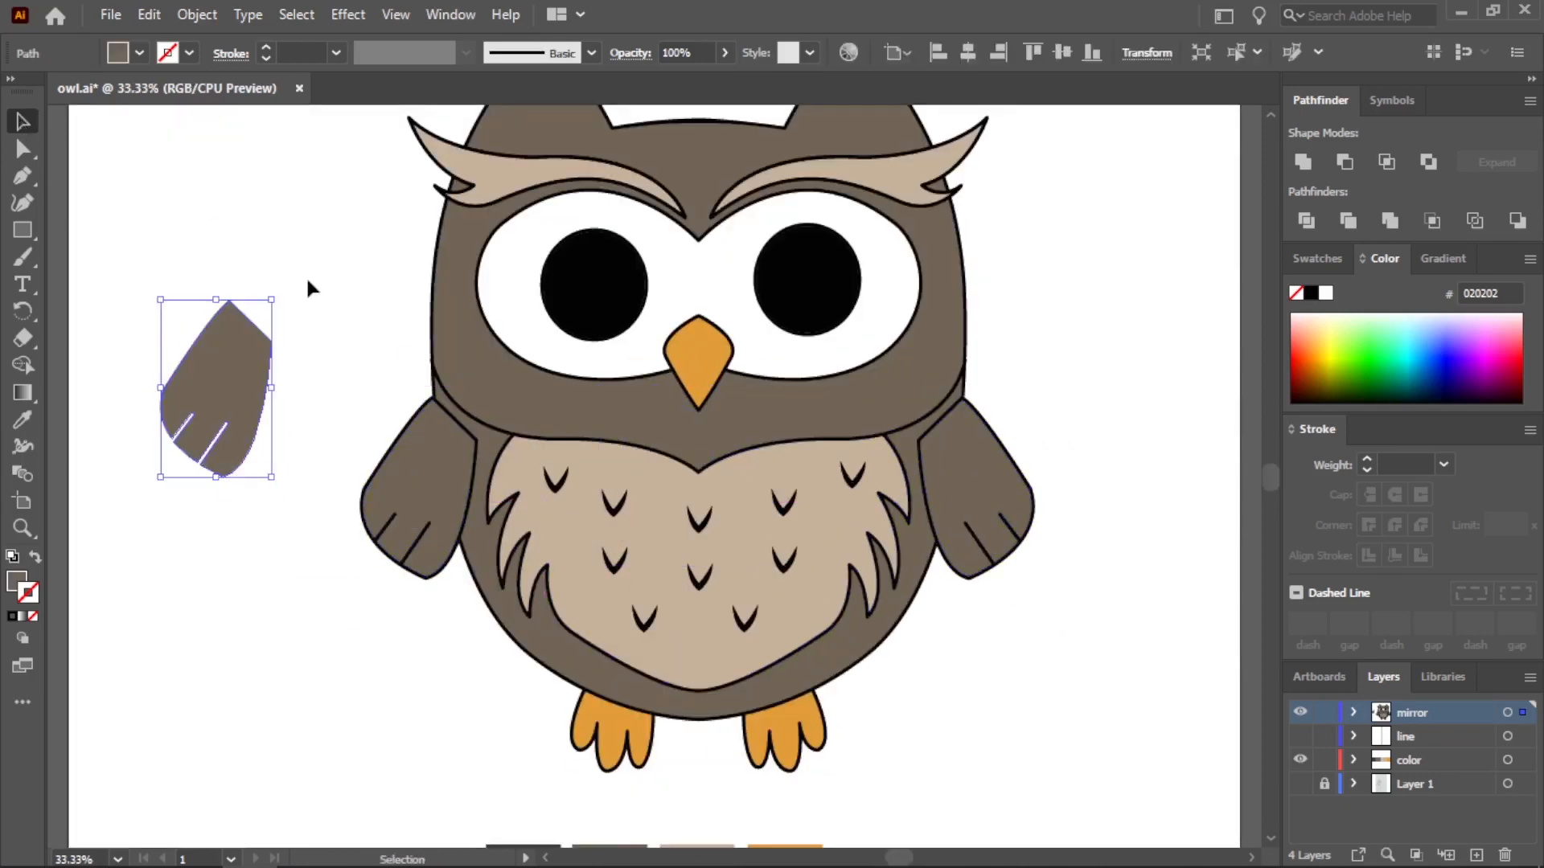
{"action": "key", "text": "ctrl+v"}
{"action": "left_click_drag", "start_coordinate": [669, 472], "coordinate": [259, 341]}
{"action": "key", "text": "Delete"}
{"action": "left_click", "coordinate": [191, 360]}
{"action": "key", "text": "Delete"}
Draw a curved dividing line across the left-hand wing with the Pen tool, from its outer edge to its inner edge
{"action": "left_click", "coordinate": [26, 172]}
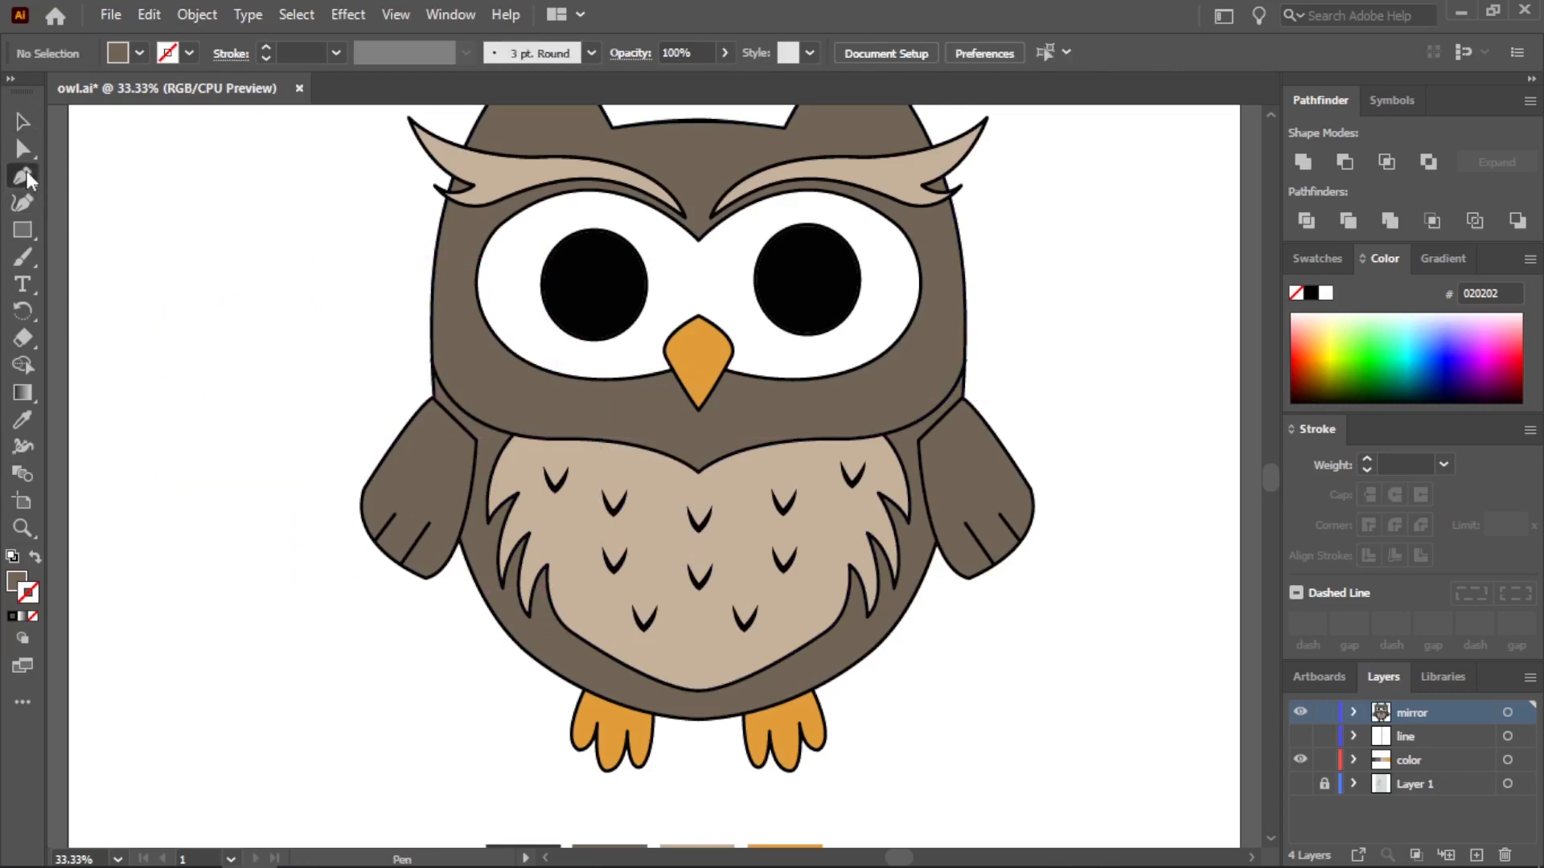
{"action": "scroll", "coordinate": [454, 542], "scroll_direction": "up", "scroll_amount": 3}
{"action": "left_click", "coordinate": [240, 305]}
{"action": "left_click_drag", "start_coordinate": [466, 524], "coordinate": [603, 562]}
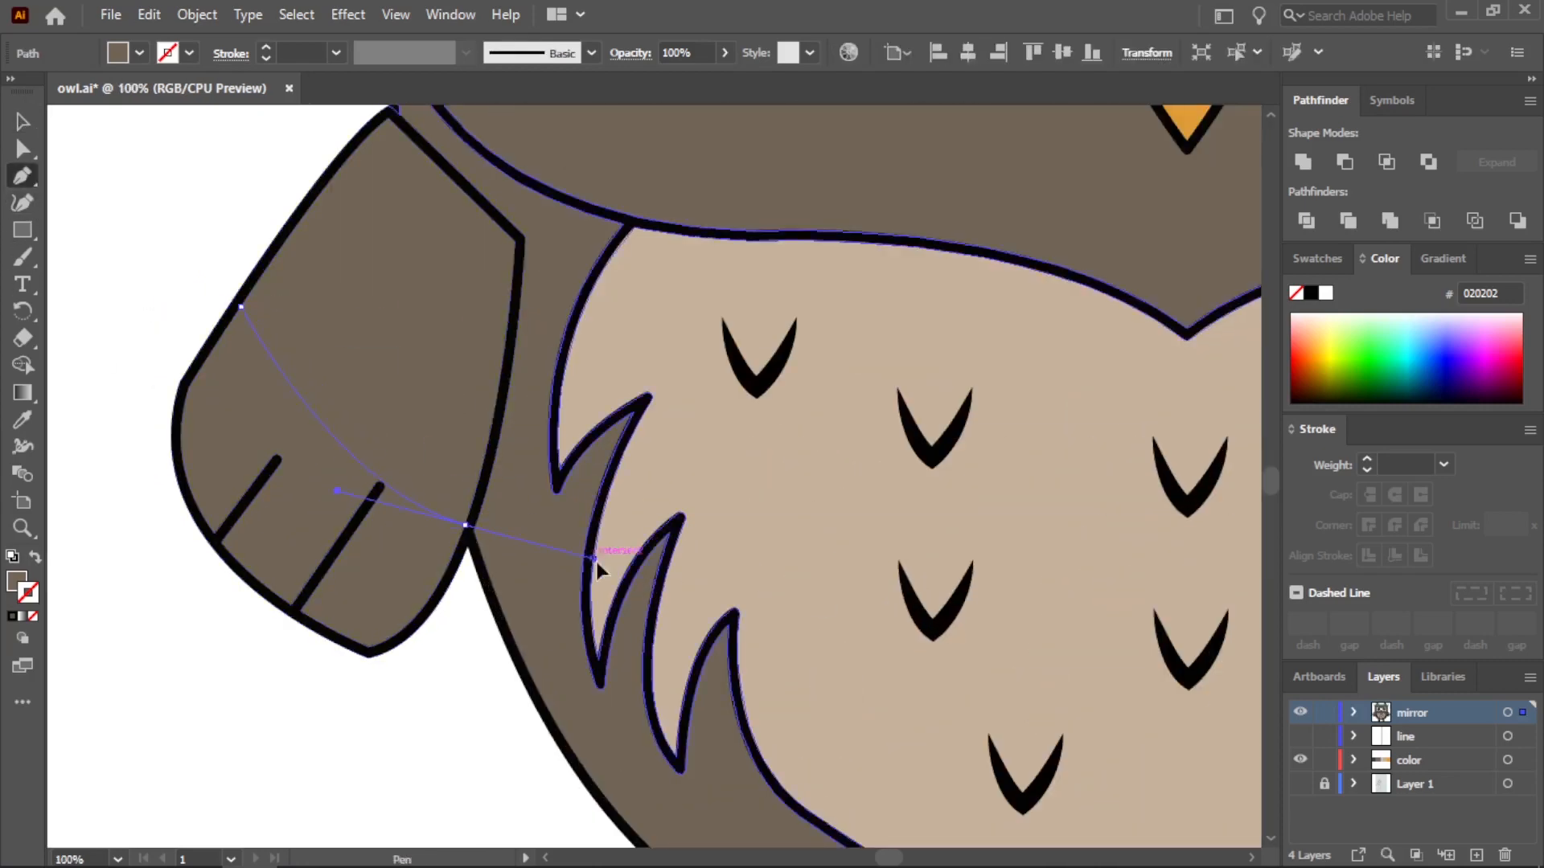
{"action": "left_click", "coordinate": [466, 524]}
{"action": "key", "text": "ctrl+z"}
{"action": "key", "text": "ctrl+z"}
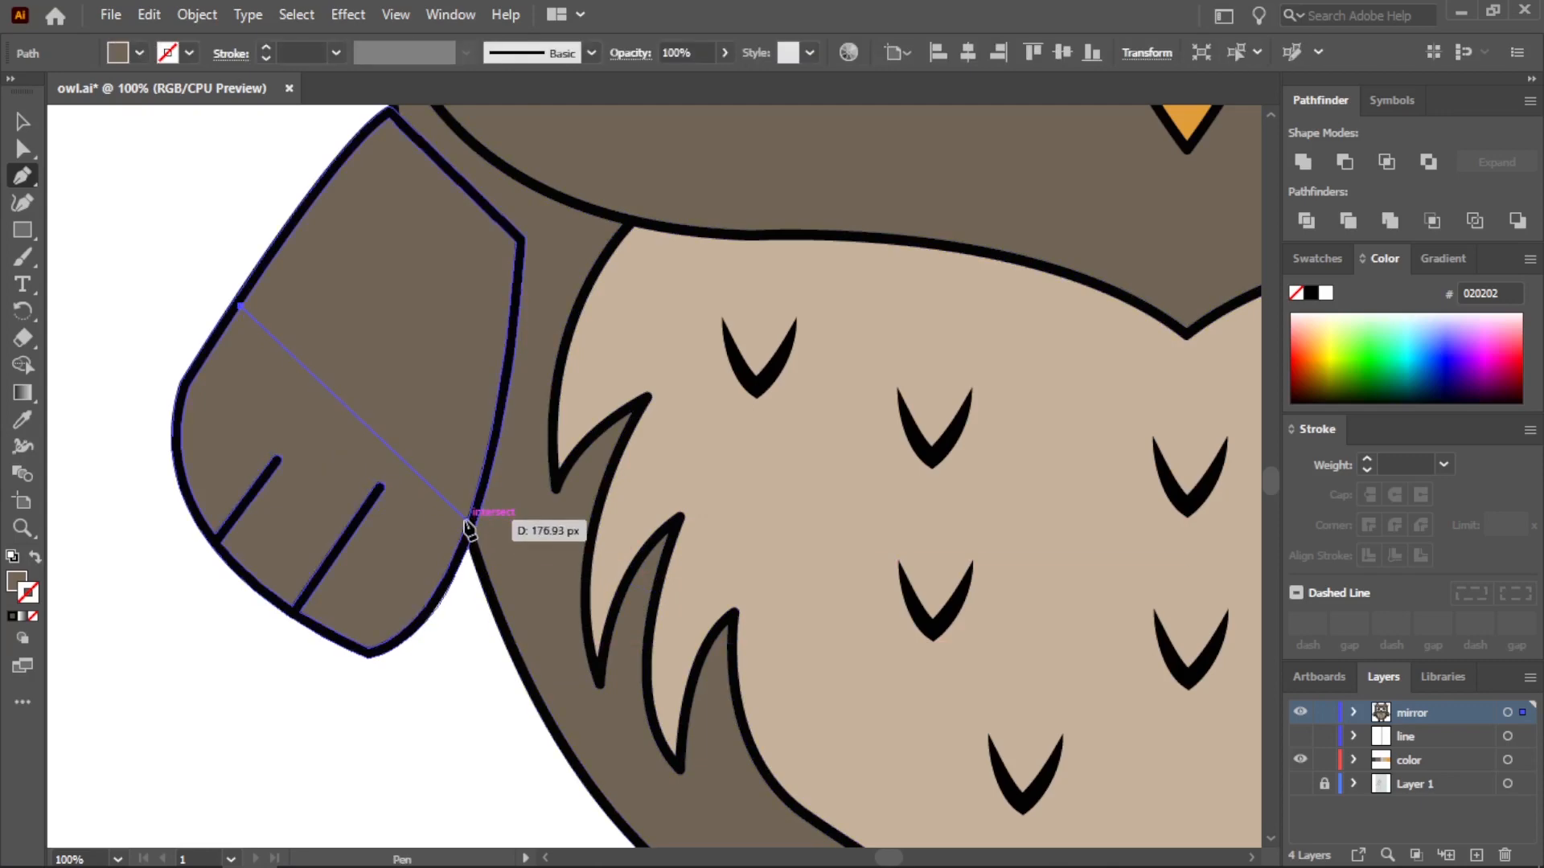
{"action": "left_click_drag", "start_coordinate": [467, 520], "coordinate": [553, 528]}
Continue the path loosely around the outside of the wing's lower end and close it at the starting point
{"action": "left_click", "coordinate": [485, 690]}
{"action": "left_click", "coordinate": [319, 743]}
{"action": "left_click", "coordinate": [150, 682]}
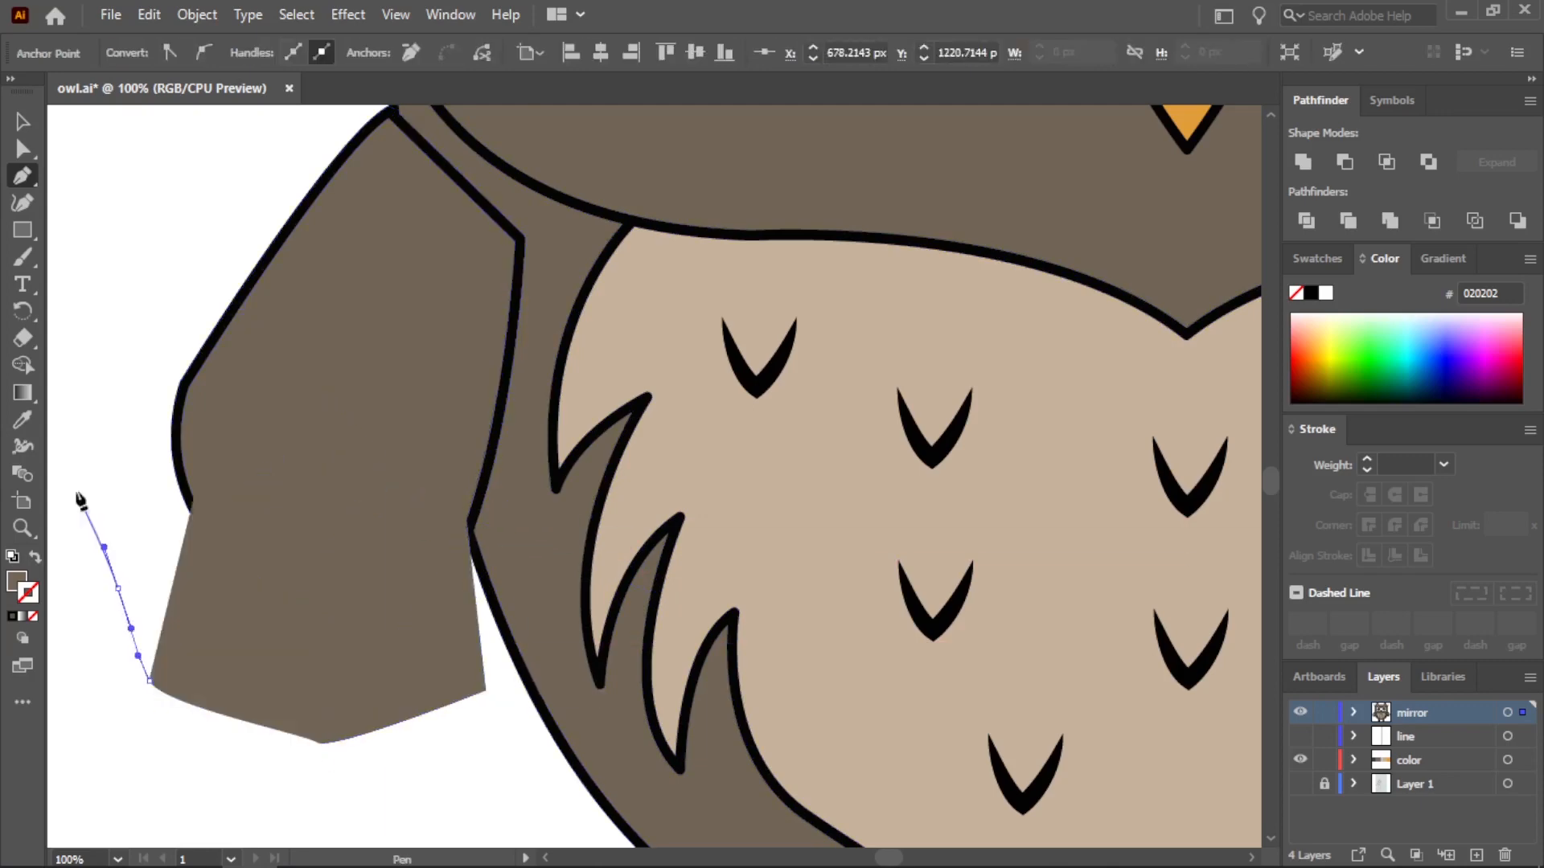
{"action": "left_click", "coordinate": [119, 589]}
{"action": "left_click", "coordinate": [75, 468]}
{"action": "left_click", "coordinate": [70, 368]}
{"action": "left_click", "coordinate": [144, 282]}
{"action": "left_click", "coordinate": [240, 305]}
Split the wing fill along the curve with the Shape Builder tool and remove the drawn area outside the wing
{"action": "left_click", "coordinate": [23, 122]}
{"action": "left_click", "coordinate": [444, 235], "text": "shift"}
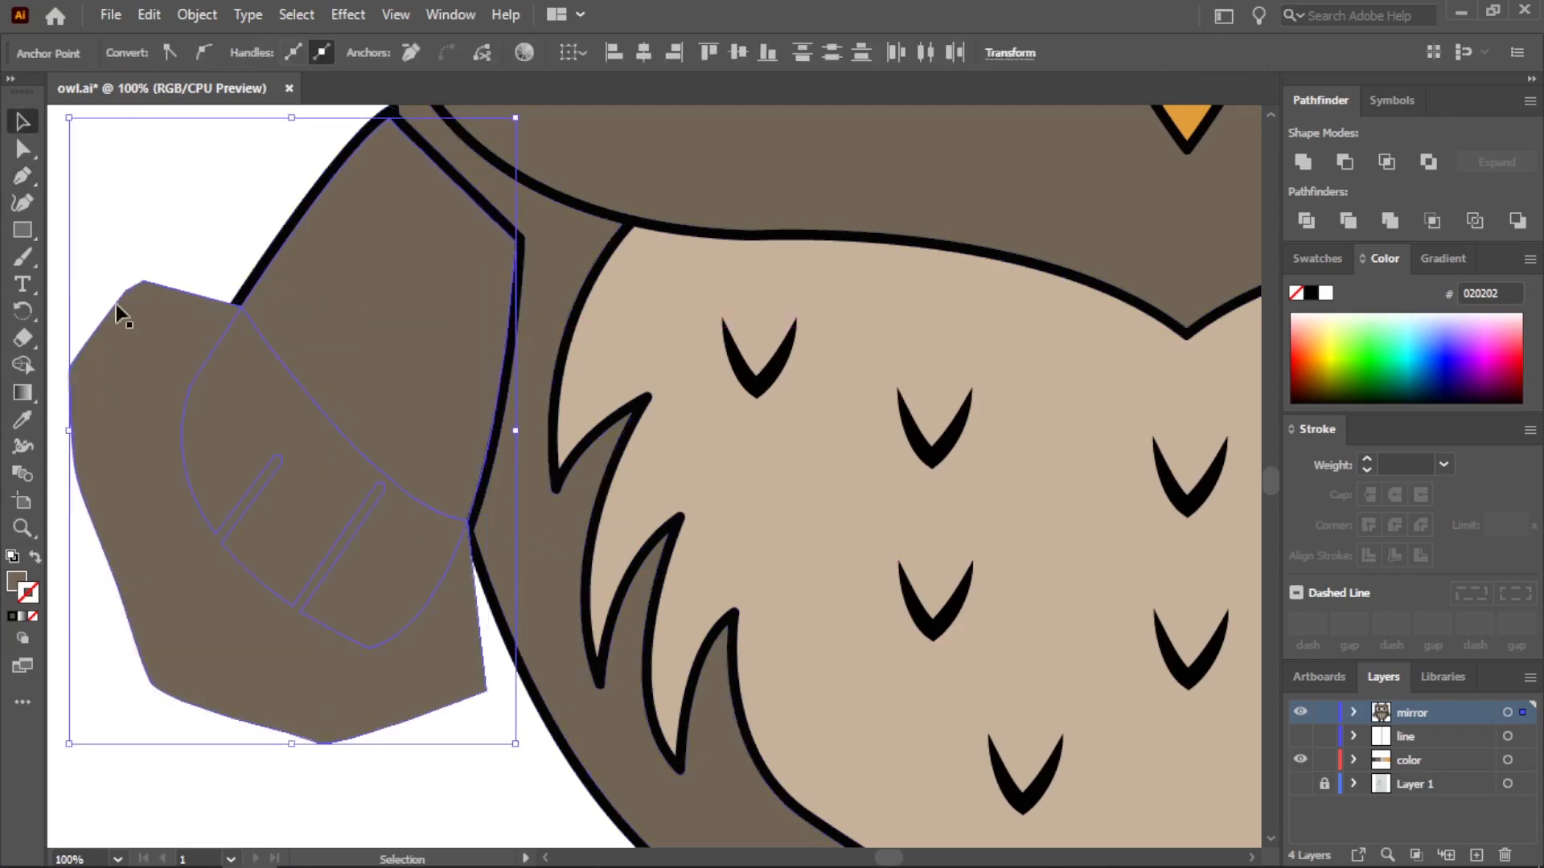
{"action": "left_click", "coordinate": [27, 367]}
{"action": "left_click", "coordinate": [133, 451], "text": "alt"}
{"action": "left_click", "coordinate": [23, 122]}
{"action": "left_click", "coordinate": [158, 270]}
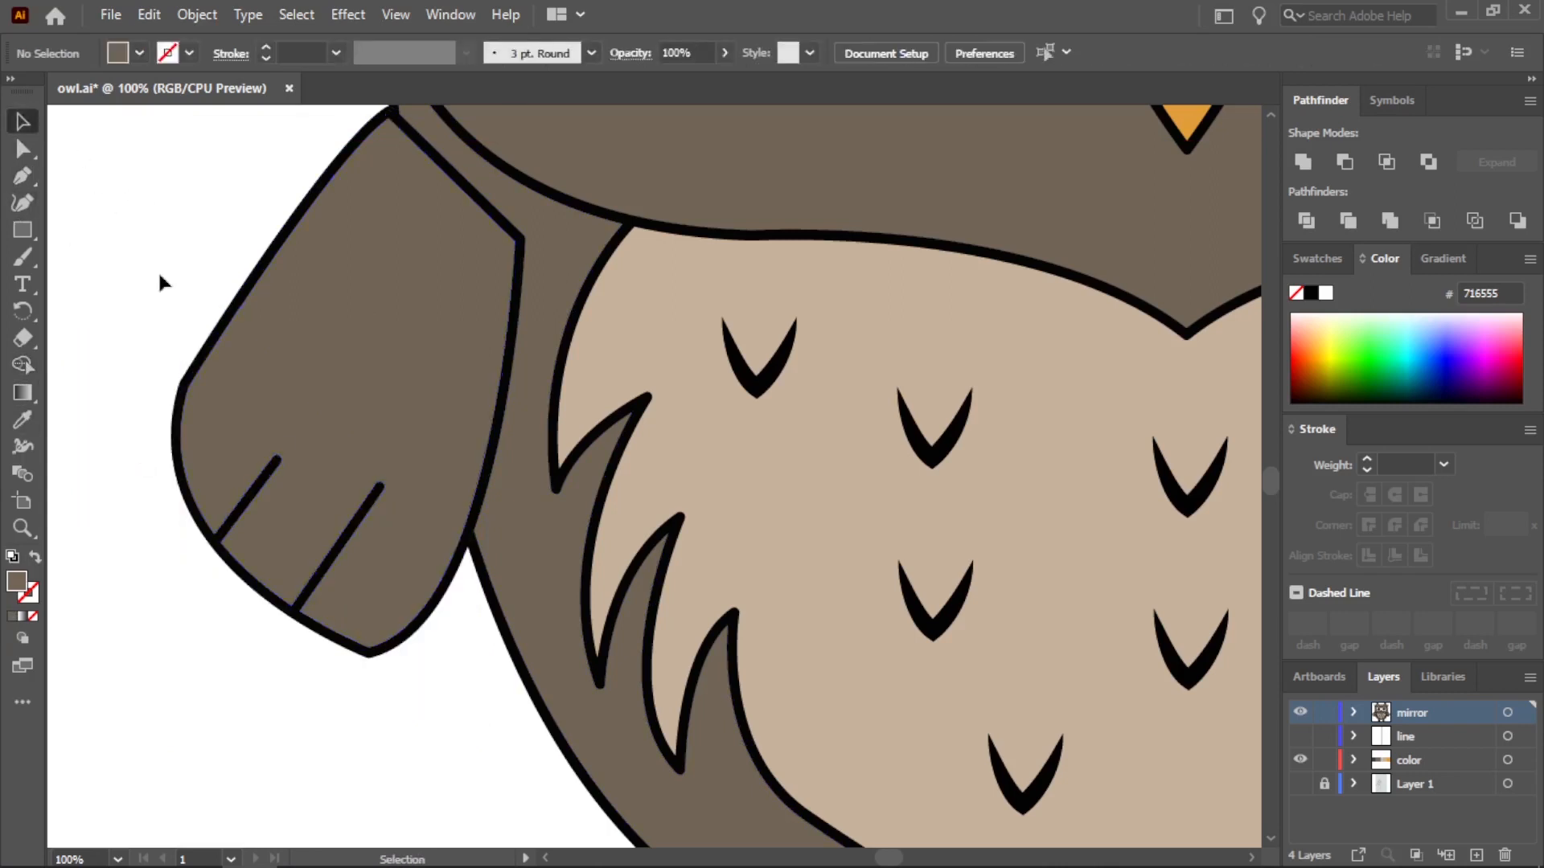
Fill the lower part of the left-hand wing with the darkest palette color, 433B33
{"action": "left_click", "coordinate": [394, 542]}
{"action": "scroll", "coordinate": [402, 532], "scroll_direction": "down", "scroll_amount": 4}
{"action": "left_click", "coordinate": [23, 121]}
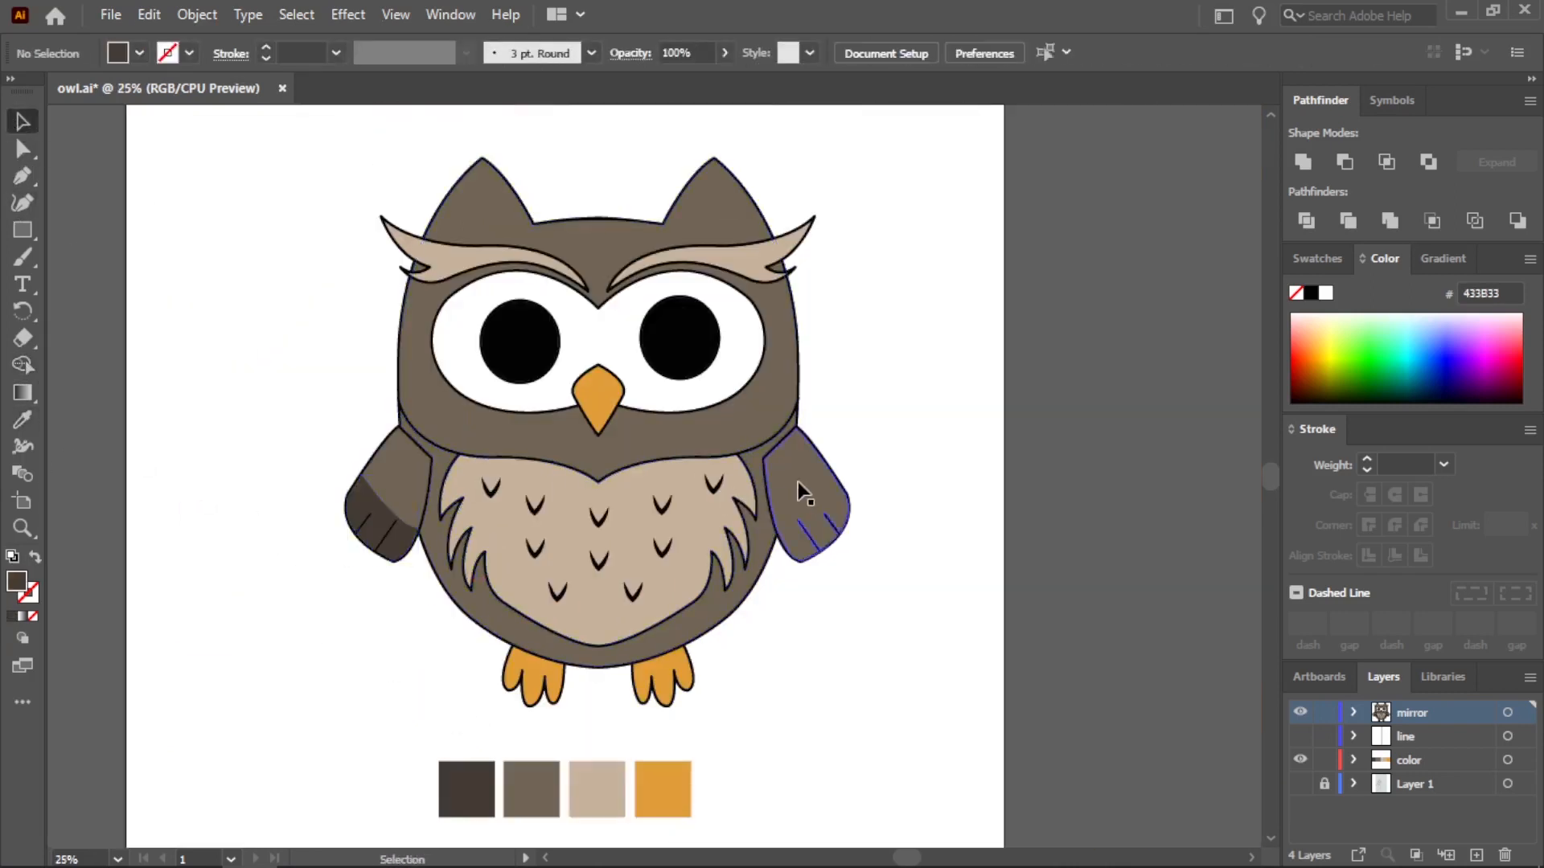
Delete the plain right-hand wing and create a reflected copy of the two-tone left-hand wing
{"action": "left_click", "coordinate": [798, 481]}
{"action": "key", "text": "Delete"}
{"action": "left_click_drag", "start_coordinate": [389, 532], "coordinate": [391, 535]}
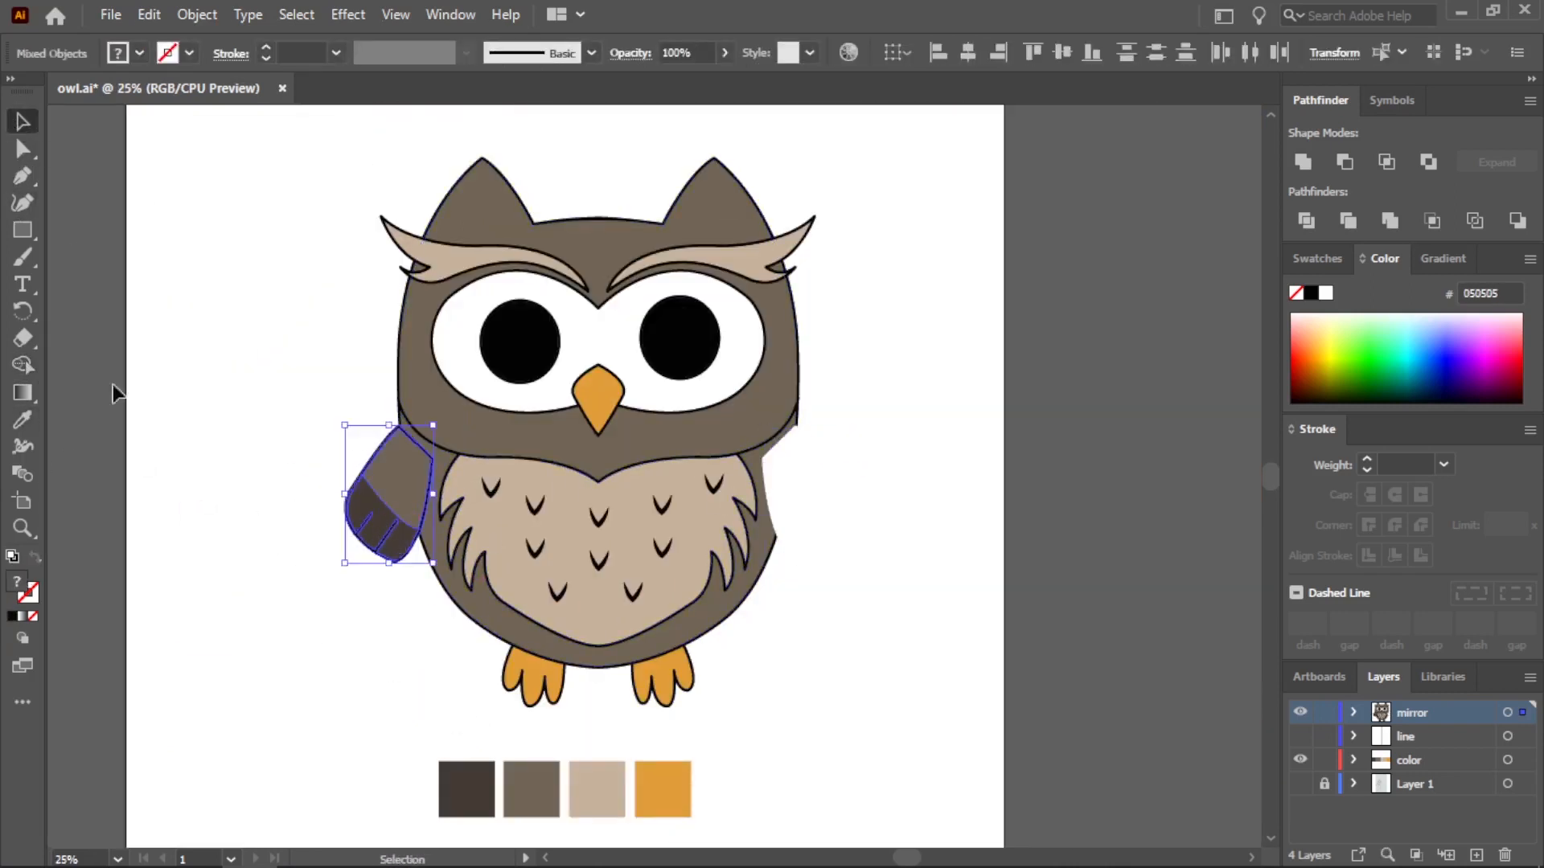
{"action": "left_click_drag", "start_coordinate": [32, 314], "coordinate": [94, 360]}
{"action": "double_click", "coordinate": [32, 315]}
{"action": "left_click", "coordinate": [648, 586]}
{"action": "left_click", "coordinate": [22, 122]}
Move the mirrored wing to the right-hand side of the owl and align it against the body's edge
{"action": "left_click_drag", "start_coordinate": [418, 502], "coordinate": [836, 503]}
{"action": "key", "text": "super"}
{"action": "key", "text": "super"}
{"action": "scroll", "coordinate": [834, 490], "scroll_direction": "up", "scroll_amount": 4}
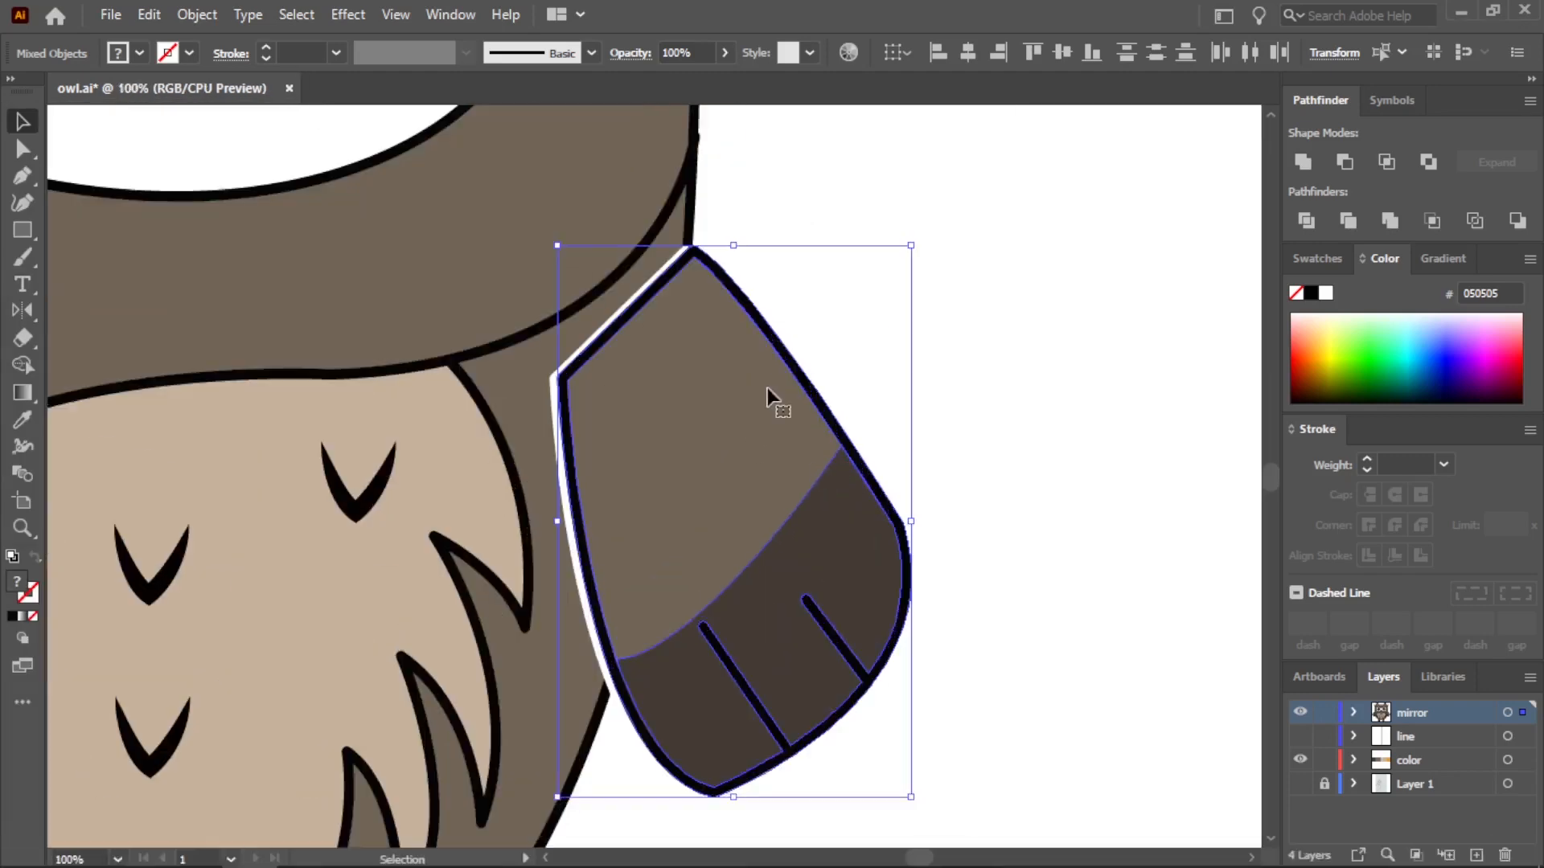
{"action": "left_click_drag", "start_coordinate": [784, 354], "coordinate": [799, 377]}
{"action": "left_click", "coordinate": [872, 390]}
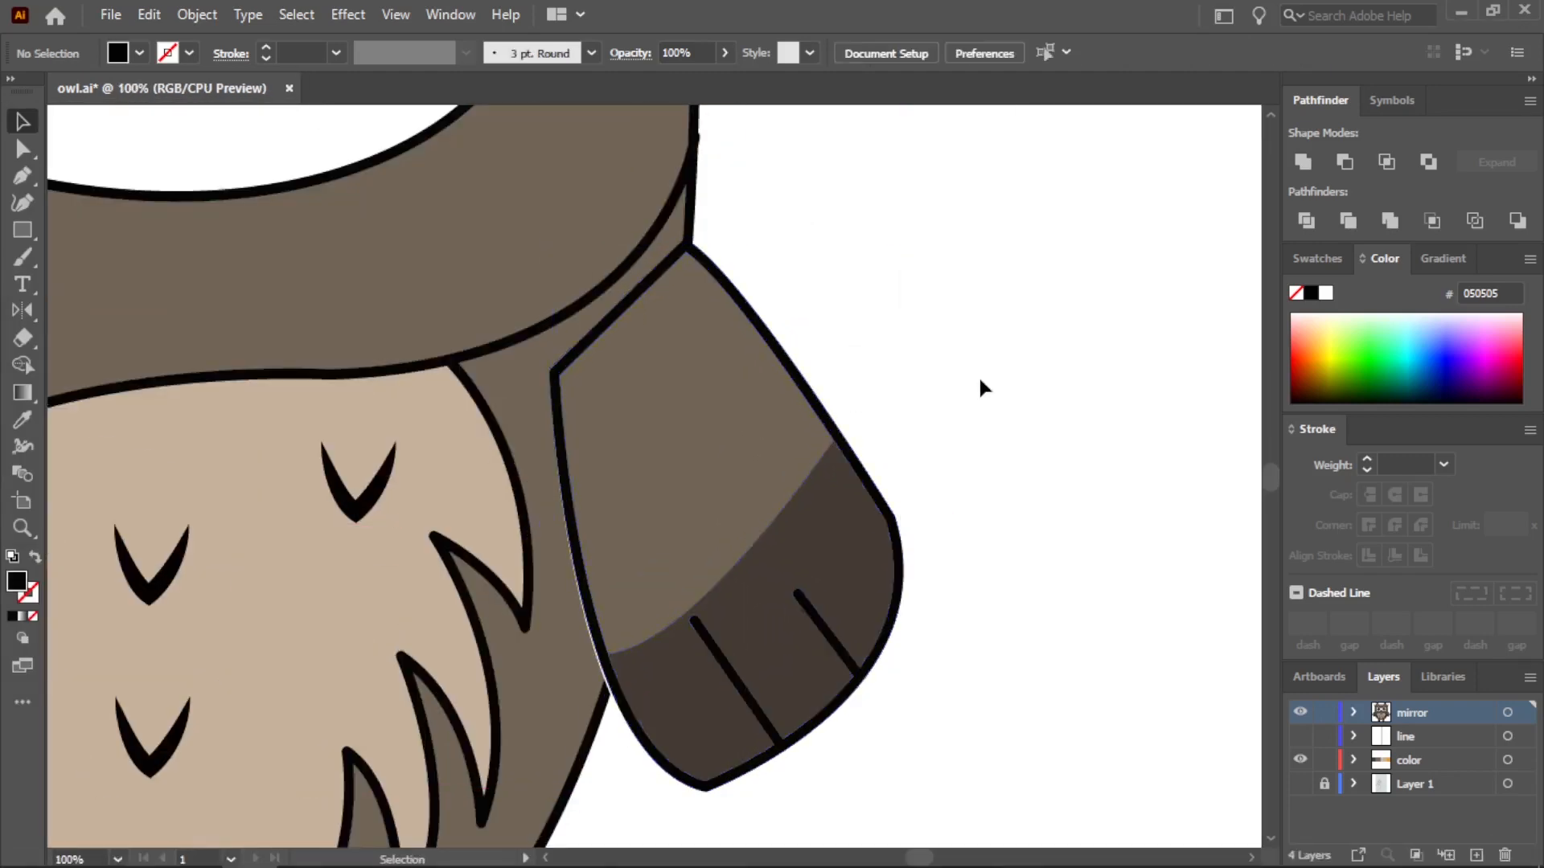
Copy the brown head fill and place the duplicate beside the owl, partly outside the artboard
{"action": "scroll", "coordinate": [997, 402], "scroll_direction": "down", "scroll_amount": 4}
{"action": "scroll", "coordinate": [861, 426], "scroll_direction": "up", "scroll_amount": 2}
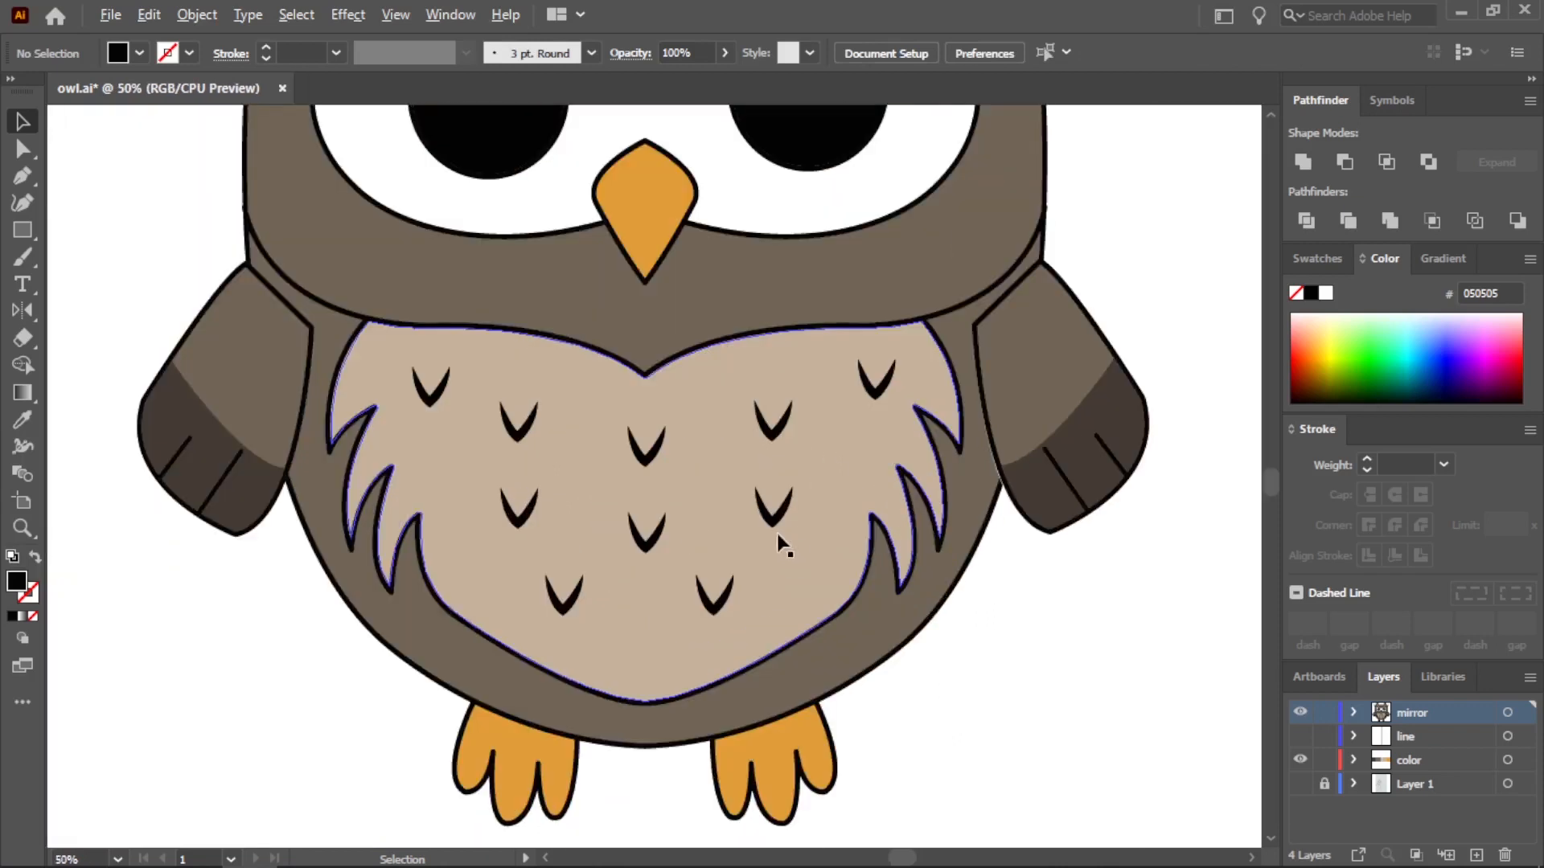
{"action": "left_click", "coordinate": [678, 296]}
{"action": "key", "text": "ctrl+c"}
{"action": "key", "text": "ctrl+v"}
{"action": "scroll", "coordinate": [716, 362], "scroll_direction": "down", "scroll_amount": 4}
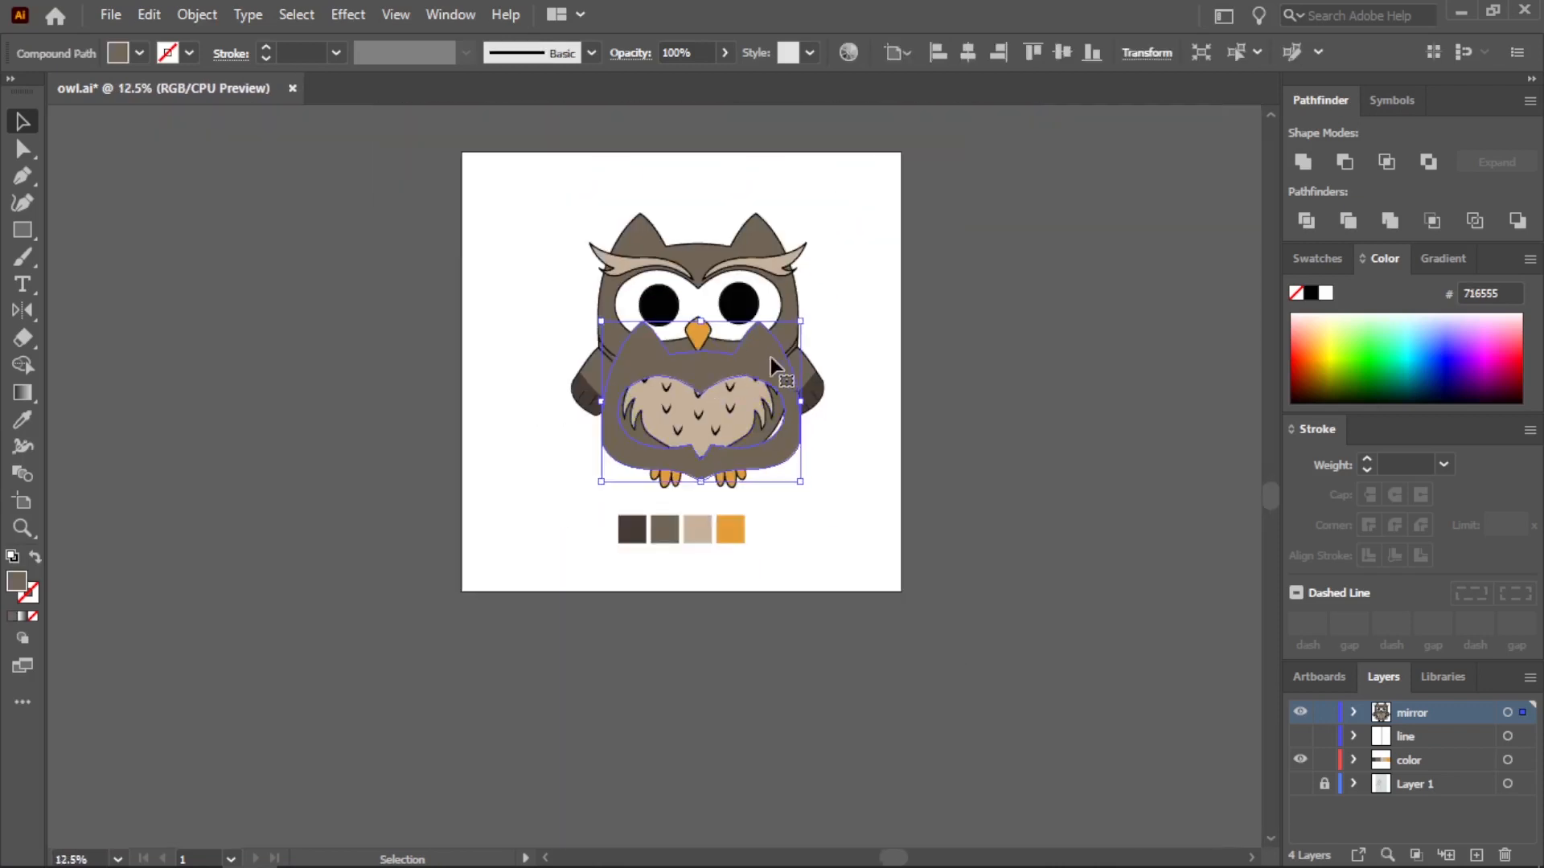
{"action": "left_click_drag", "start_coordinate": [772, 362], "coordinate": [525, 382]}
{"action": "key", "text": "ctrl+x"}
{"action": "key", "text": "ctrl+v"}
{"action": "left_click_drag", "start_coordinate": [655, 437], "coordinate": [444, 362]}
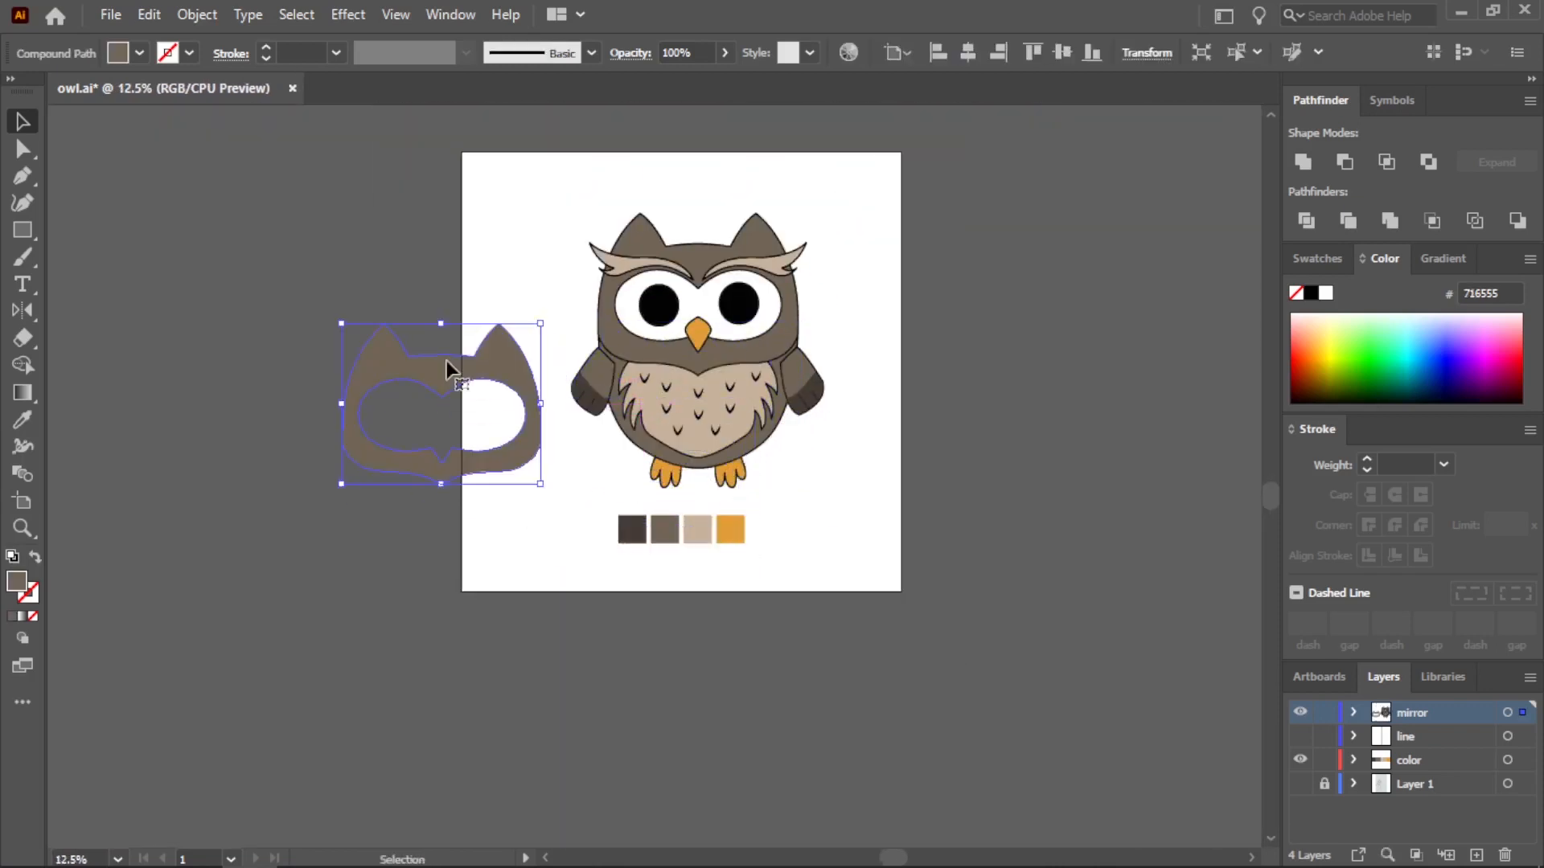
Overlap a second head copy with a slight vertical offset and cut the shapes down to the thin strip along the chin
{"action": "scroll", "coordinate": [445, 361], "scroll_direction": "up", "scroll_amount": 3}
{"action": "key", "text": "ctrl+v"}
{"action": "left_click_drag", "start_coordinate": [730, 378], "coordinate": [555, 397]}
{"action": "left_click", "coordinate": [650, 692], "text": "shift"}
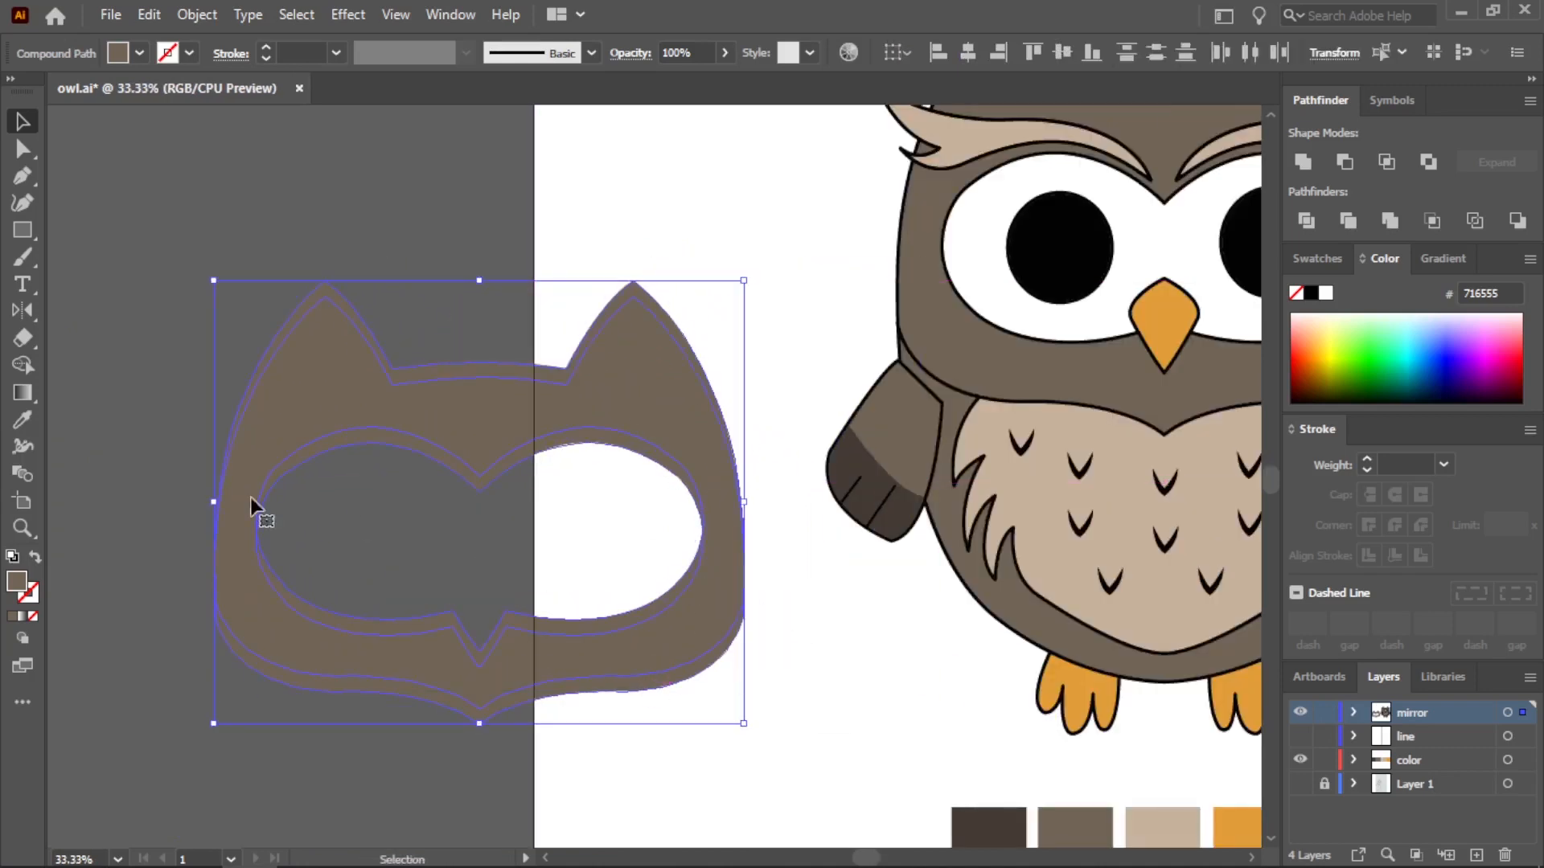
{"action": "mouse_move", "coordinate": [219, 443]}
{"action": "left_mouse_down"}
{"action": "mouse_move", "coordinate": [465, 620]}
{"action": "mouse_move", "coordinate": [524, 283]}
{"action": "left_mouse_up"}
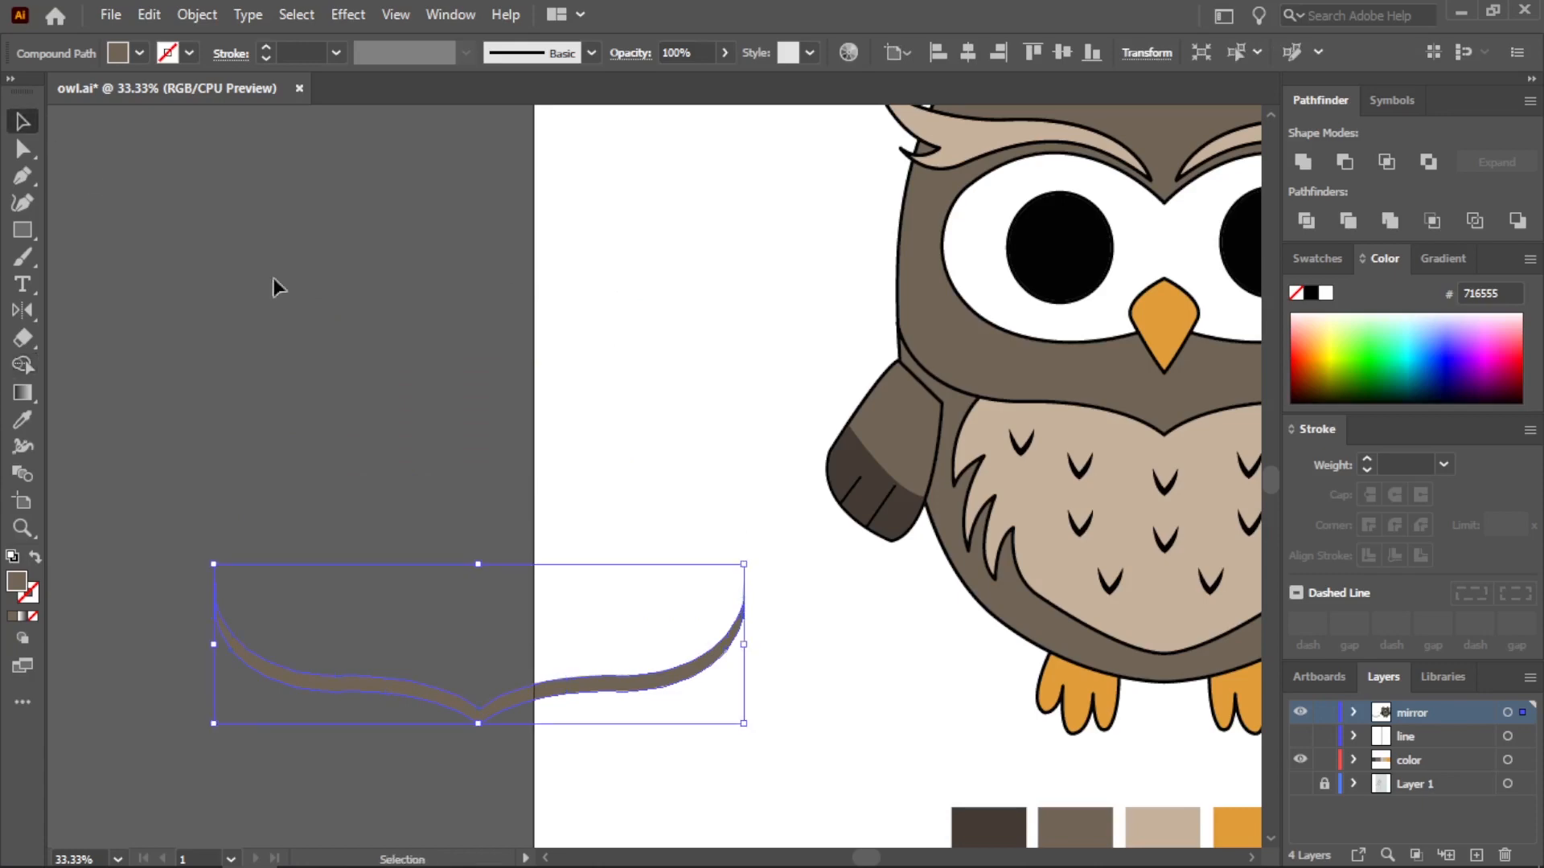
Move the thin strip onto the owl so it follows the head's lower edge as a shadow
{"action": "key", "text": "ctrl+minus"}
{"action": "left_click_drag", "start_coordinate": [553, 609], "coordinate": [1068, 405]}
{"action": "key", "text": "ctrl+plus"}
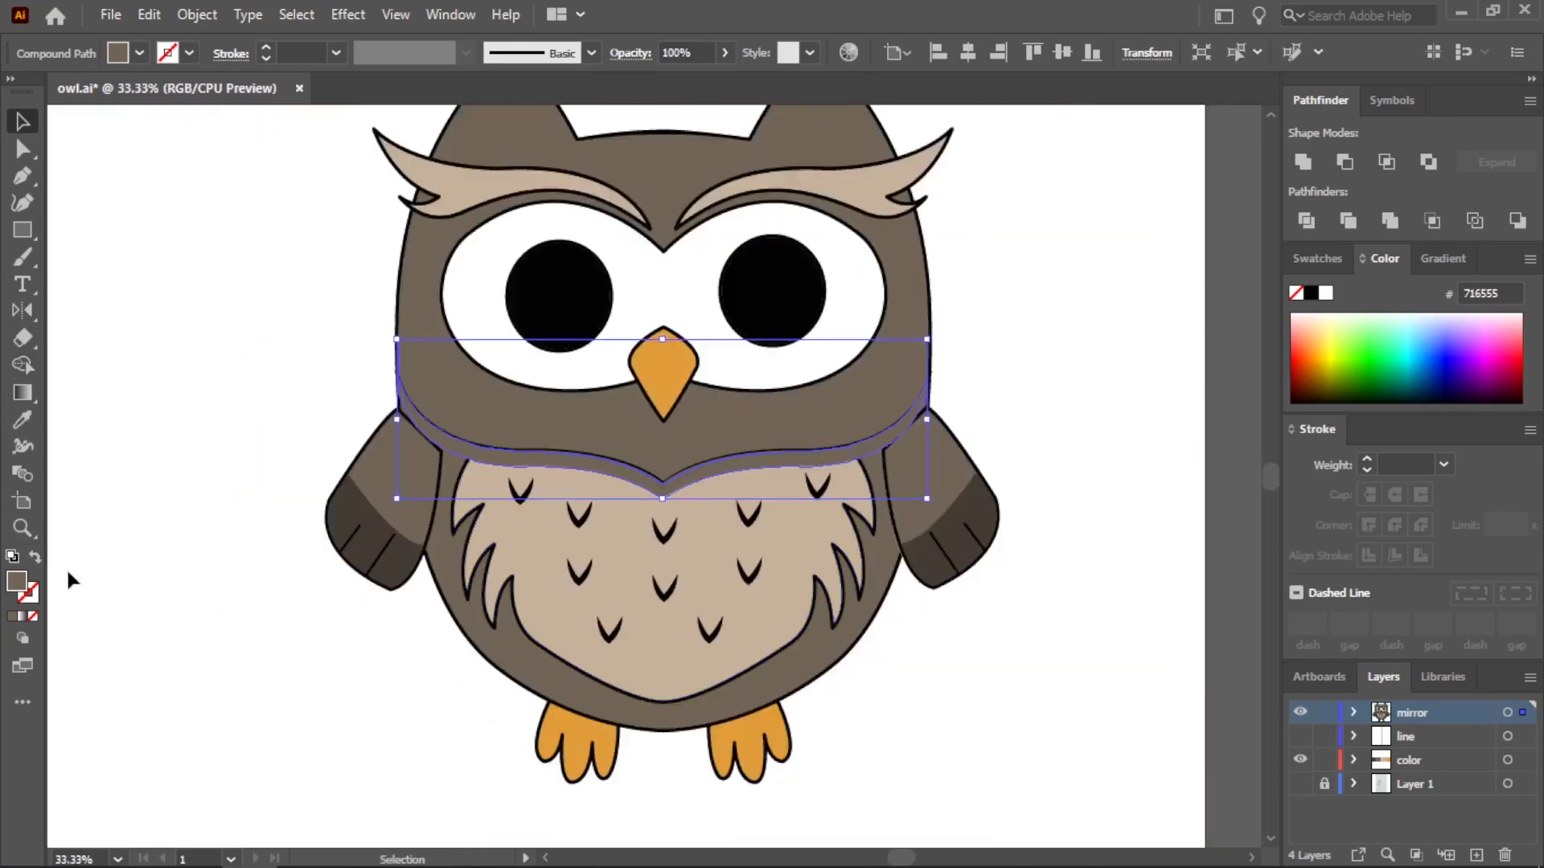
Try the strip below the head with the tan palette color C7B29B at 50% opacity
{"action": "double_click", "coordinate": [17, 580]}
{"action": "left_click", "coordinate": [1010, 335]}
{"action": "key", "text": "ctrl+minus"}
{"action": "key", "text": "ctrl+minus"}
{"action": "left_click", "coordinate": [100, 151]}
{"action": "scroll", "coordinate": [1020, 505], "scroll_direction": "up", "scroll_amount": 3}
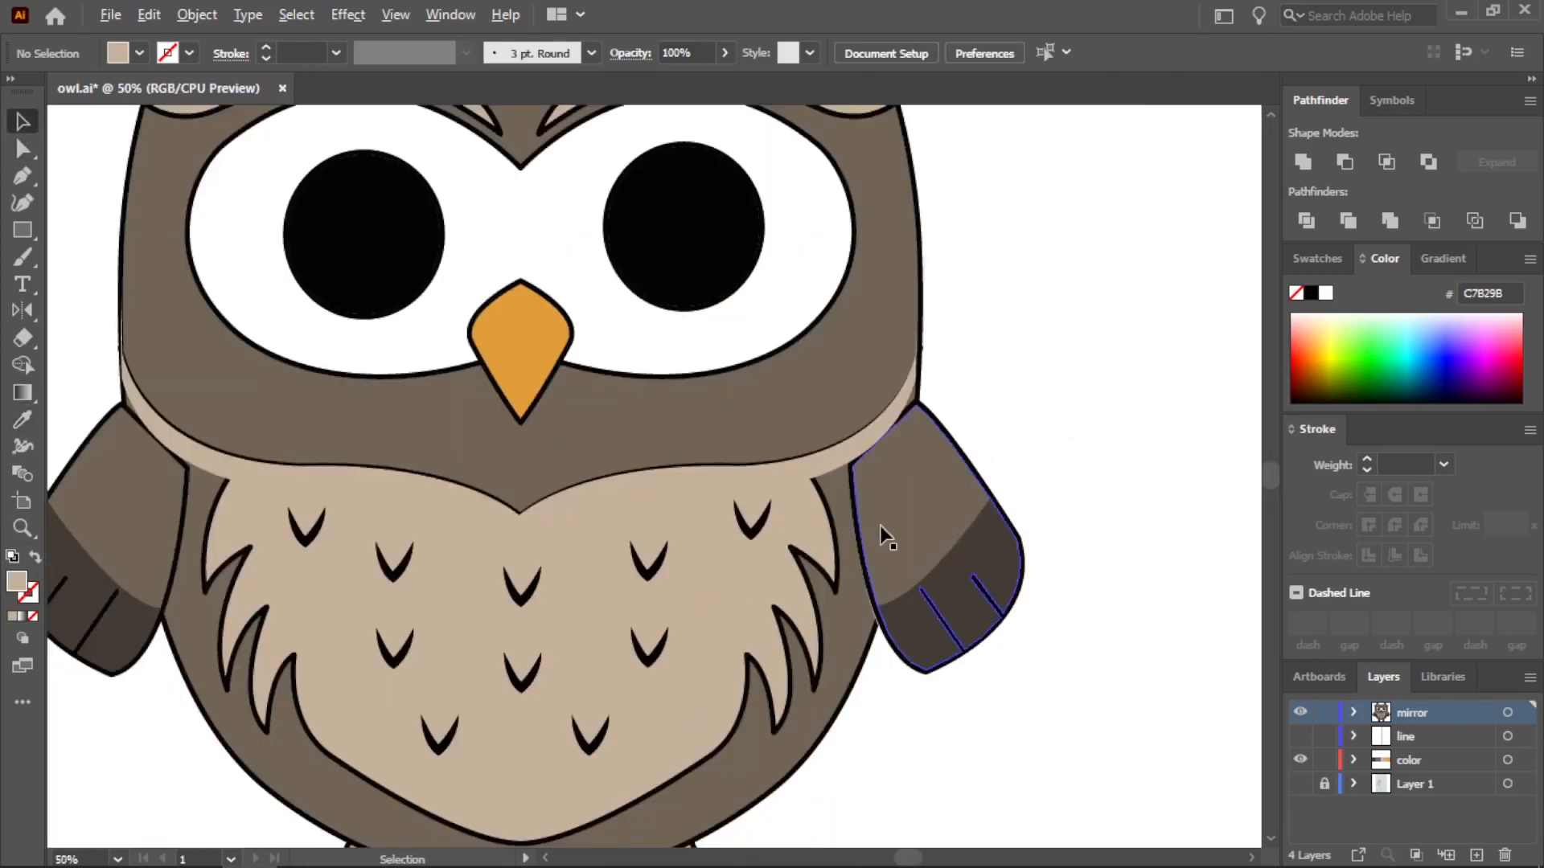
{"action": "left_click", "coordinate": [861, 450]}
{"action": "left_click", "coordinate": [725, 53]}
{"action": "left_click_drag", "start_coordinate": [726, 80], "coordinate": [680, 80]}
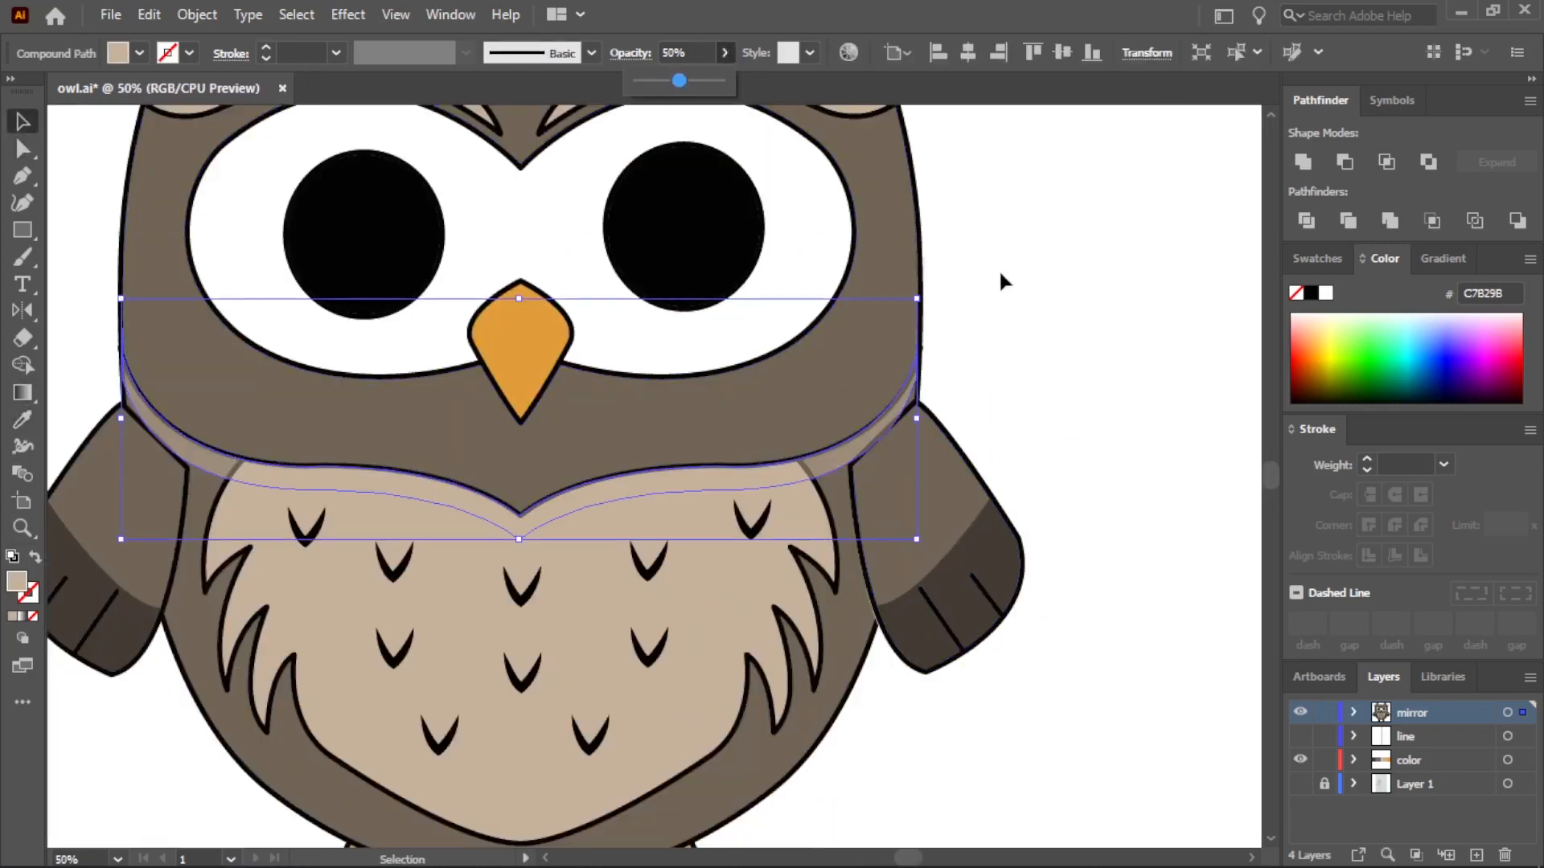
Fill the strip below the head with the darkest palette color, 433B33, and set its opacity to 50%
{"action": "scroll", "coordinate": [999, 269], "scroll_direction": "down", "scroll_amount": 2}
{"action": "key", "text": "i"}
{"action": "left_click", "coordinate": [693, 693]}
{"action": "left_click", "coordinate": [629, 697]}
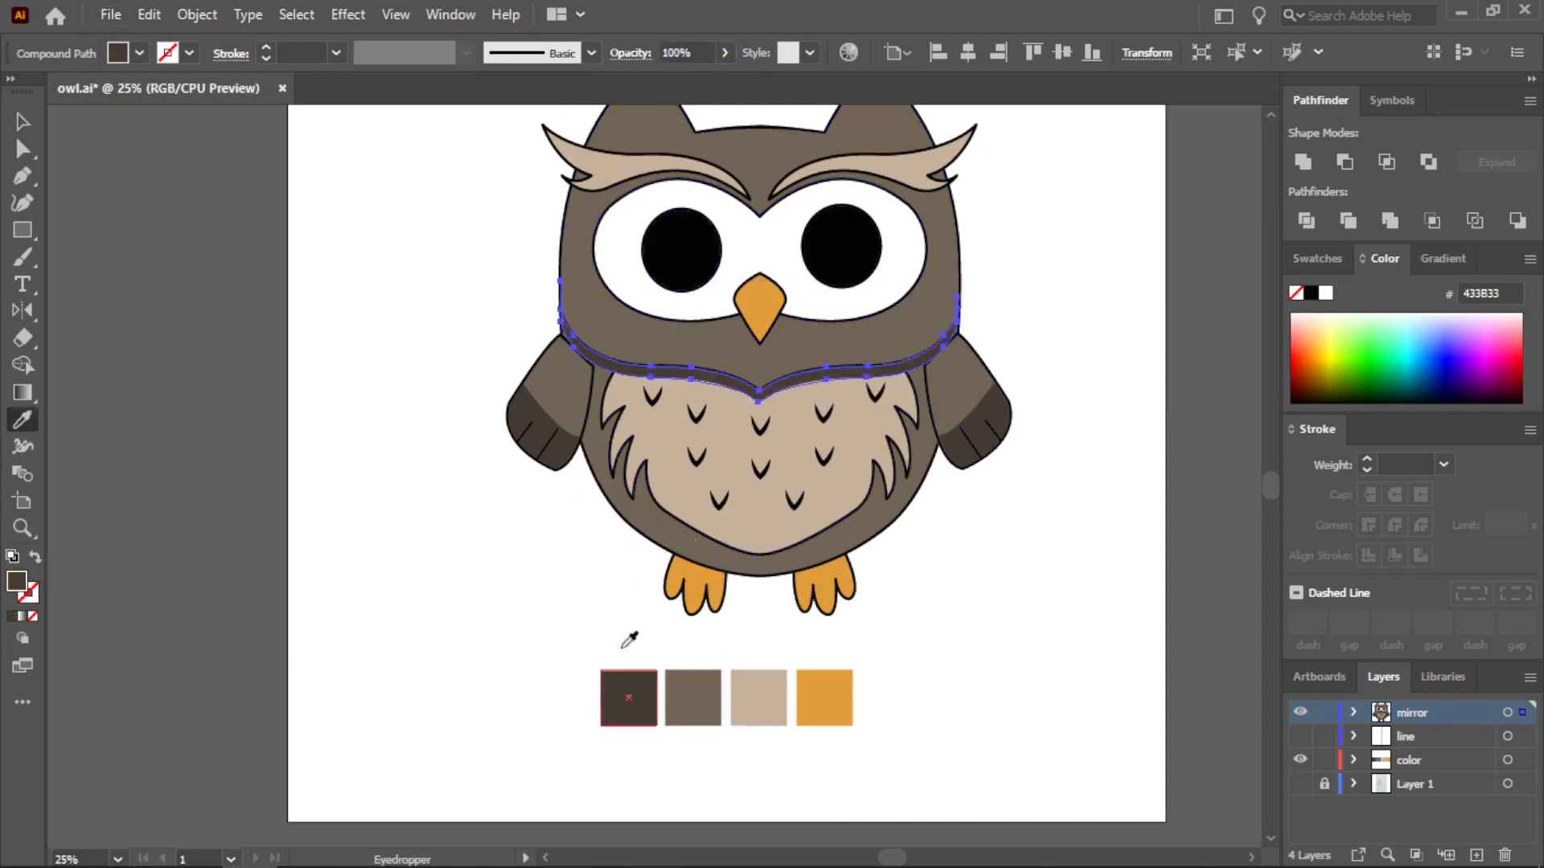
{"action": "left_click", "coordinate": [725, 53]}
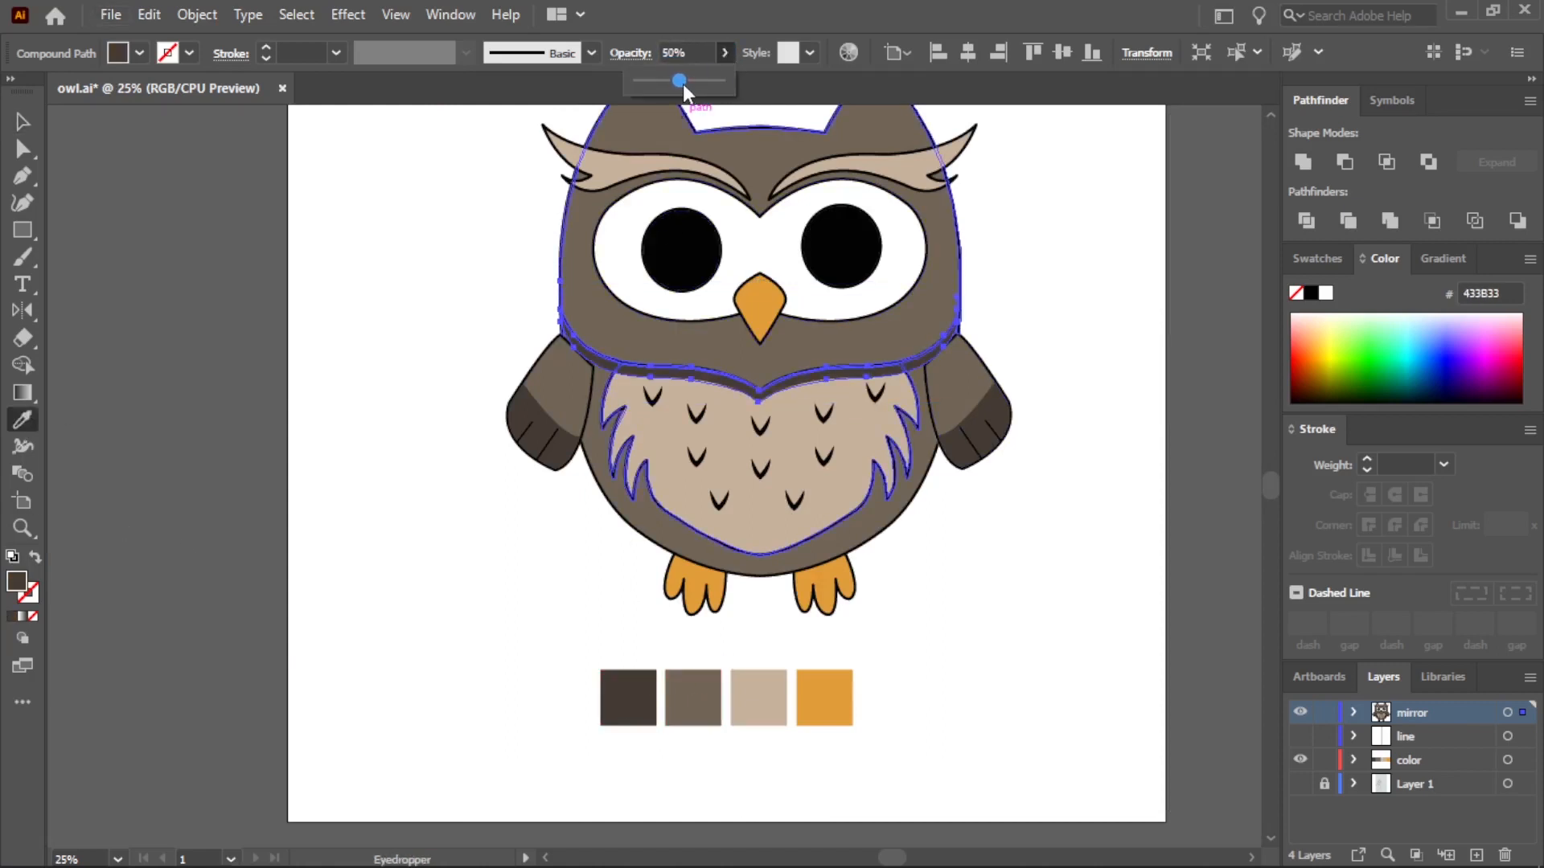
Place a copy of the left eyebrow's tan fill on the empty canvas beside the owl
{"action": "key", "text": "v"}
{"action": "left_click", "coordinate": [214, 200]}
{"action": "scroll", "coordinate": [861, 545], "scroll_direction": "up", "scroll_amount": 1}
{"action": "scroll", "coordinate": [739, 338], "scroll_direction": "up", "scroll_amount": 2}
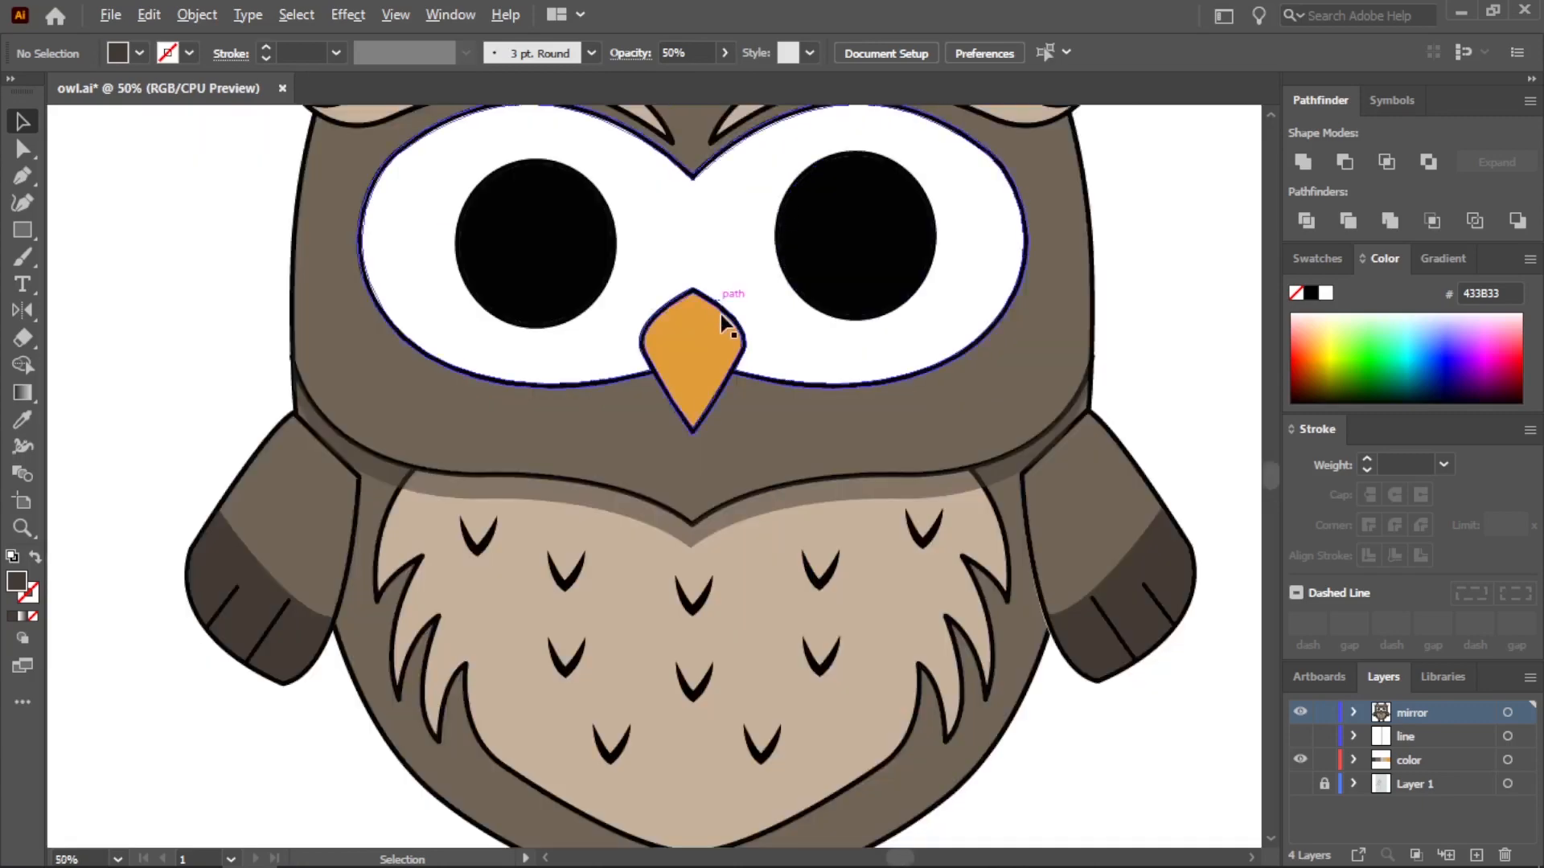
{"action": "scroll", "coordinate": [707, 329], "scroll_direction": "down", "scroll_amount": 1}
{"action": "scroll", "coordinate": [519, 157], "scroll_direction": "up", "scroll_amount": 1}
{"action": "left_click", "coordinate": [514, 162]}
{"action": "key", "text": "ctrl+c"}
{"action": "key", "text": "ctrl+v"}
{"action": "scroll", "coordinate": [650, 474], "scroll_direction": "down", "scroll_amount": 1}
{"action": "left_click_drag", "start_coordinate": [655, 489], "coordinate": [279, 362]}
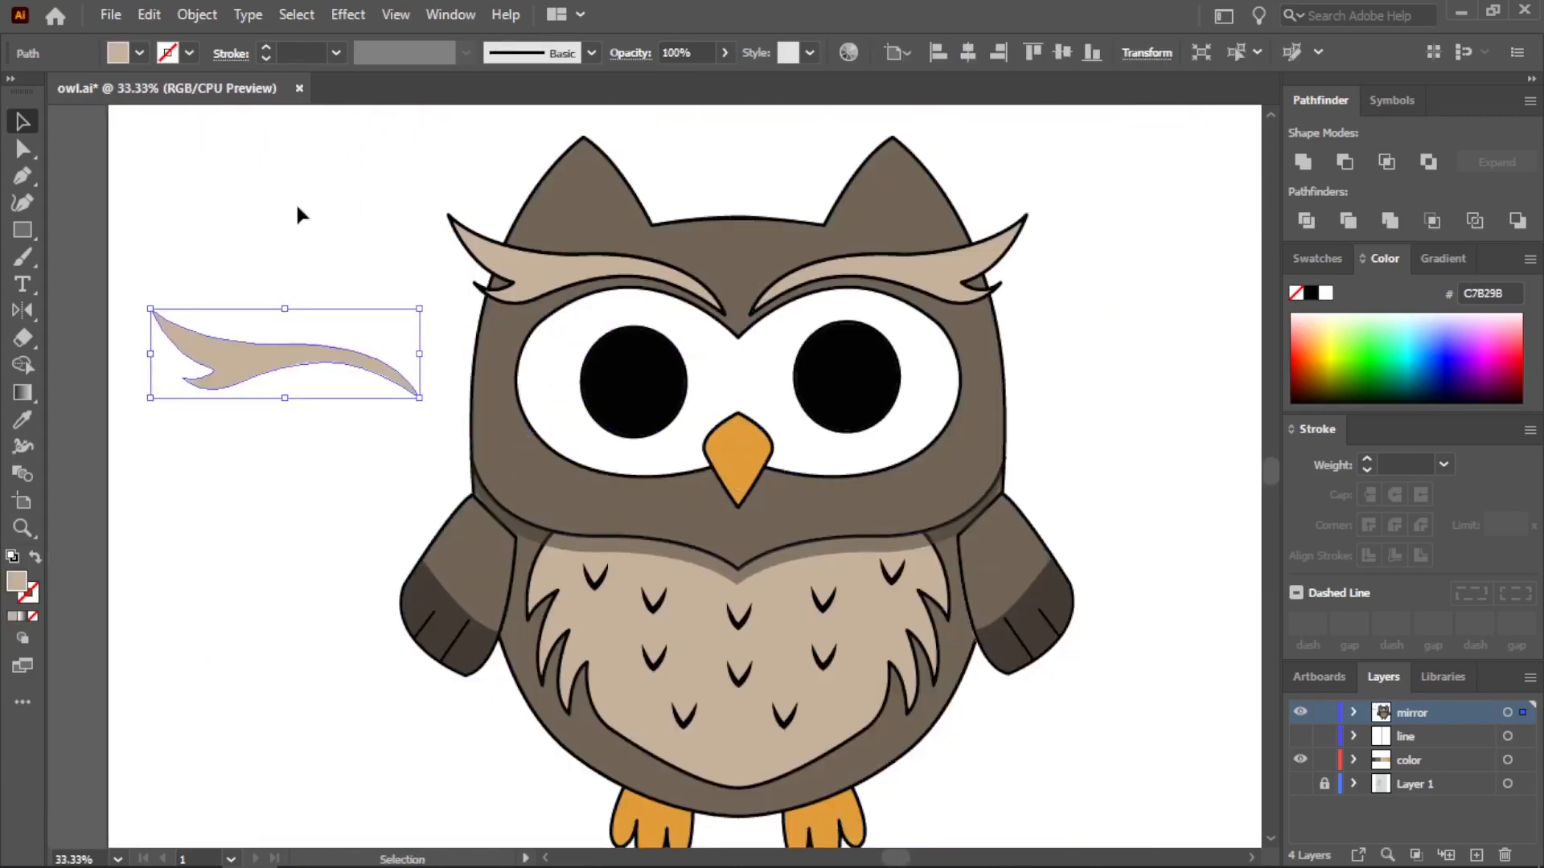
Overlap a second copy of the eyebrow fill on the first with a slight upward offset
{"action": "key", "text": "ctrl+v"}
{"action": "scroll", "coordinate": [300, 213], "scroll_direction": "up", "scroll_amount": 1}
{"action": "left_click_drag", "start_coordinate": [648, 479], "coordinate": [309, 398]}
{"action": "scroll", "coordinate": [332, 402], "scroll_direction": "up", "scroll_amount": 2}
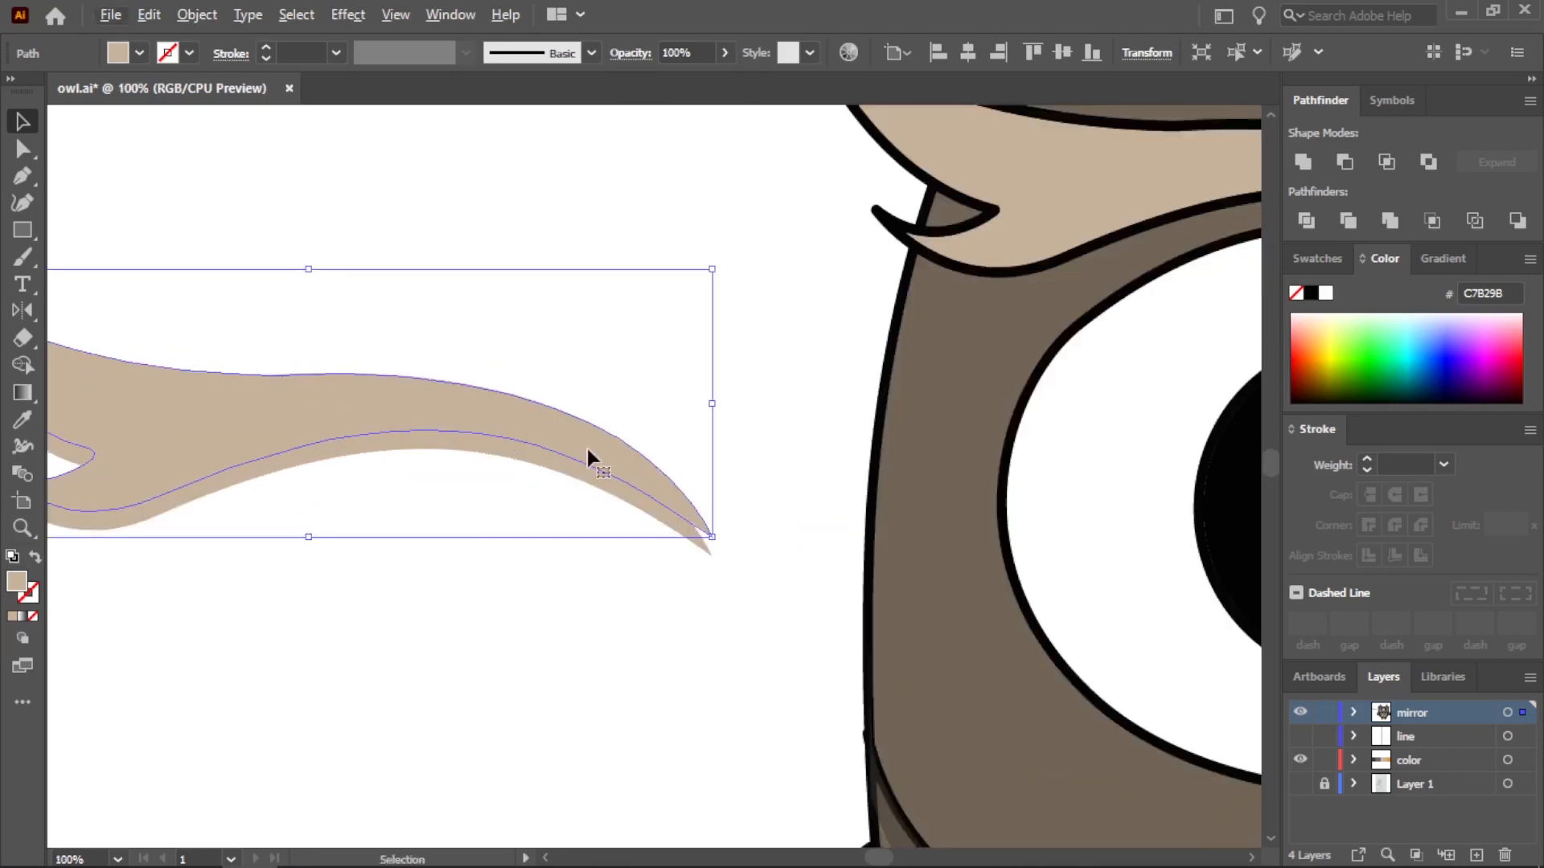
{"action": "left_click_drag", "start_coordinate": [587, 448], "coordinate": [577, 451]}
{"action": "scroll", "coordinate": [577, 451], "scroll_direction": "down", "scroll_amount": 1}
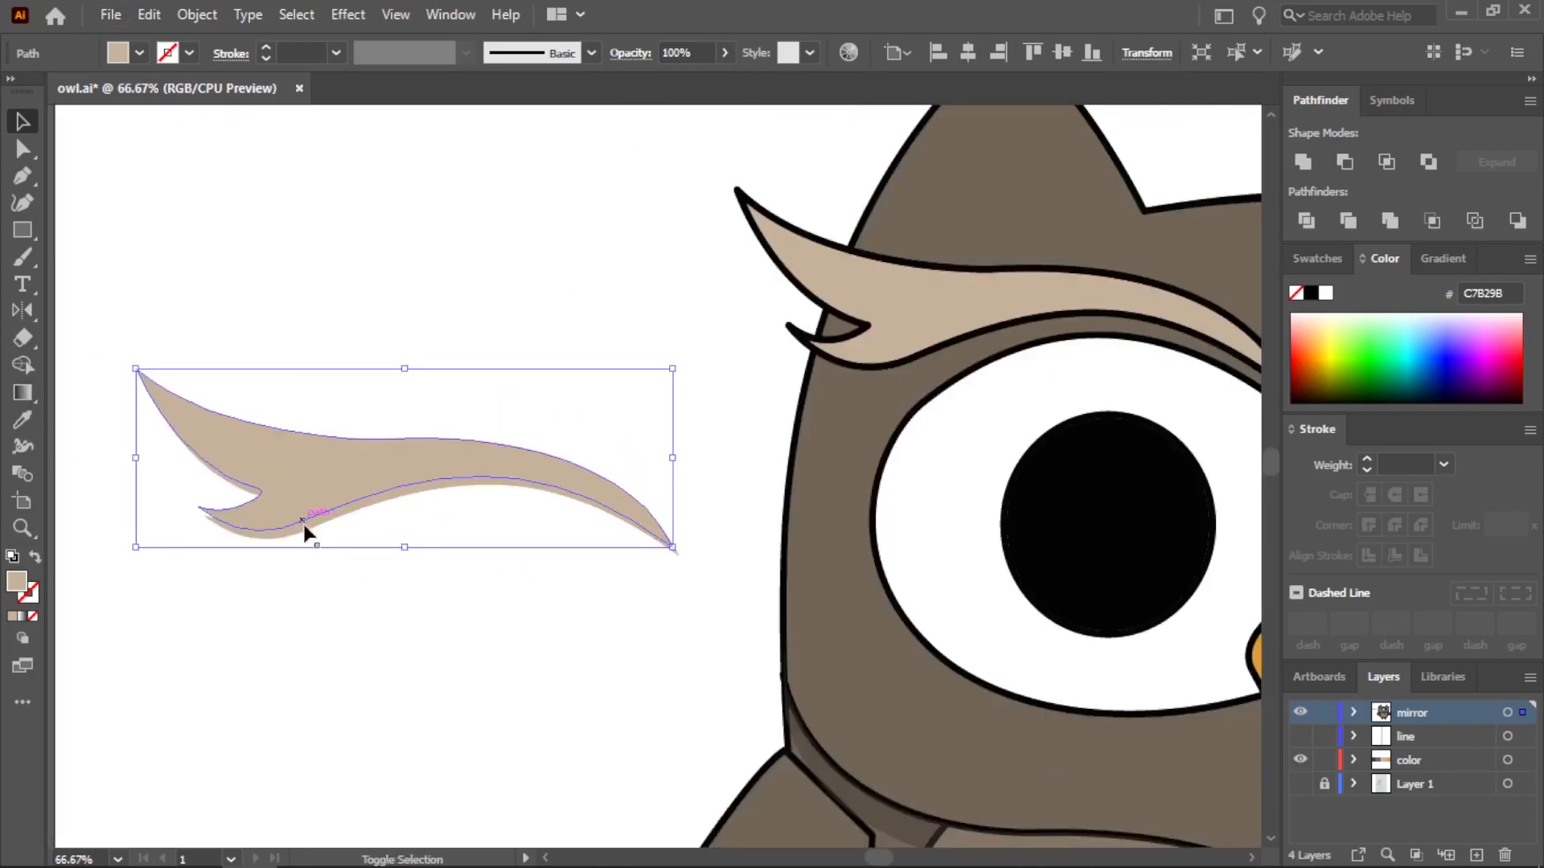
Cut the overlapping eyebrow copies down to the thin lower strip with Shape Builder and place it along the left eyebrow's lower edge
{"action": "left_click_drag", "start_coordinate": [406, 572], "coordinate": [325, 346]}
{"action": "left_click", "coordinate": [23, 366]}
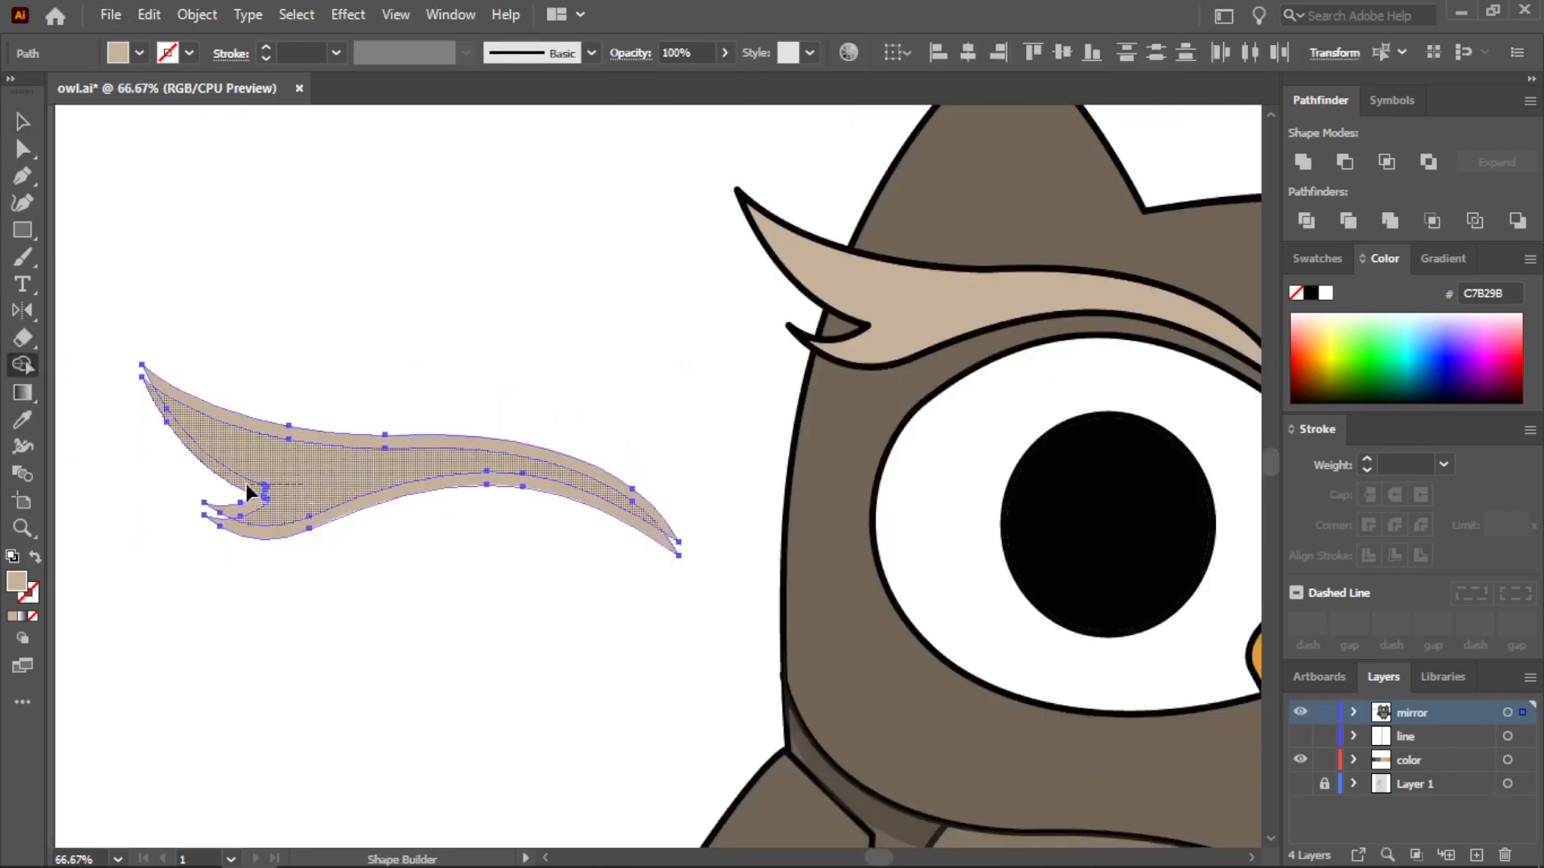
{"action": "left_click_drag", "start_coordinate": [238, 436], "coordinate": [951, 333]}
{"action": "left_click", "coordinate": [23, 122]}
Fill the strip on the left eyebrow with the darkest palette color, 433B33, at 50% opacity
{"action": "scroll", "coordinate": [265, 340], "scroll_direction": "down", "scroll_amount": 1}
{"action": "key", "text": "ctrl+minus"}
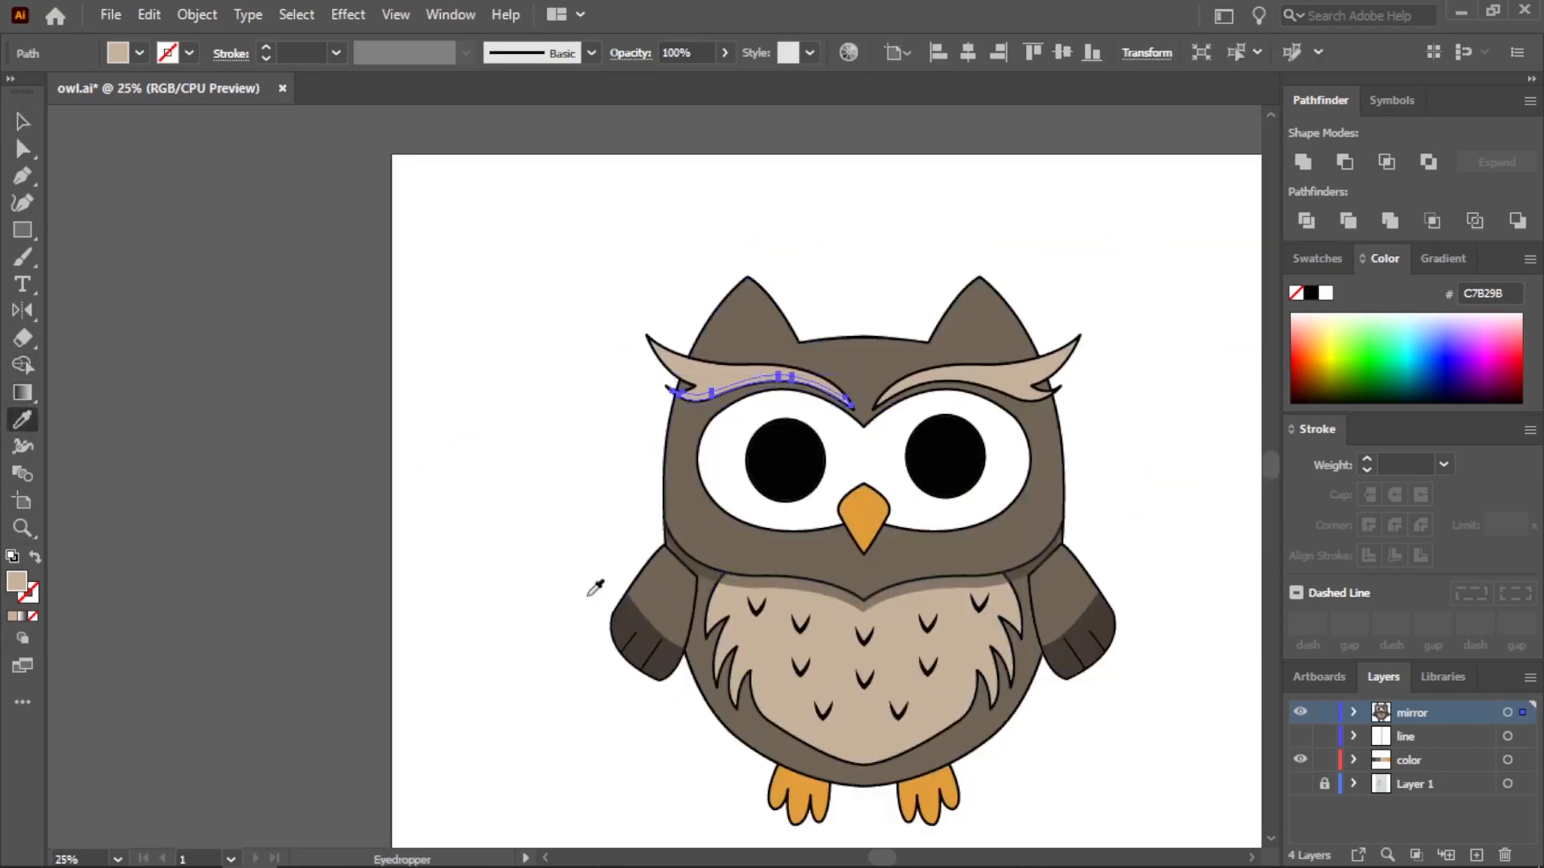
{"action": "key", "text": "v"}
{"action": "left_click", "coordinate": [330, 249]}
{"action": "scroll", "coordinate": [1034, 303], "scroll_direction": "up", "scroll_amount": 2}
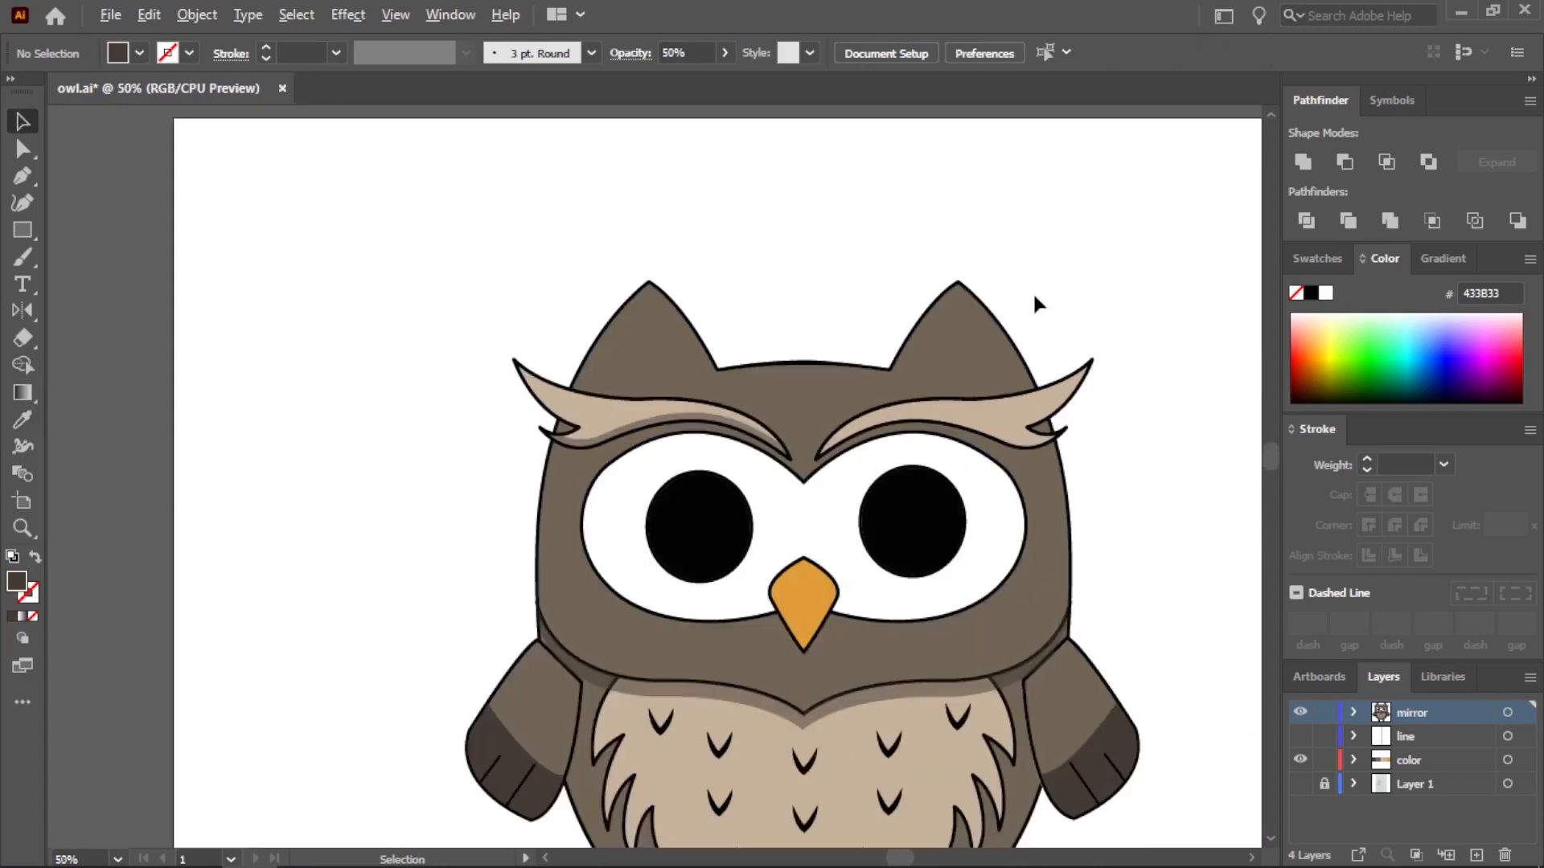
Delete the unshaded right eyebrow from the owl's head
{"action": "left_click", "coordinate": [884, 487]}
{"action": "left_click_drag", "start_coordinate": [885, 490], "coordinate": [410, 460]}
{"action": "scroll", "coordinate": [410, 459], "scroll_direction": "down", "scroll_amount": 1}
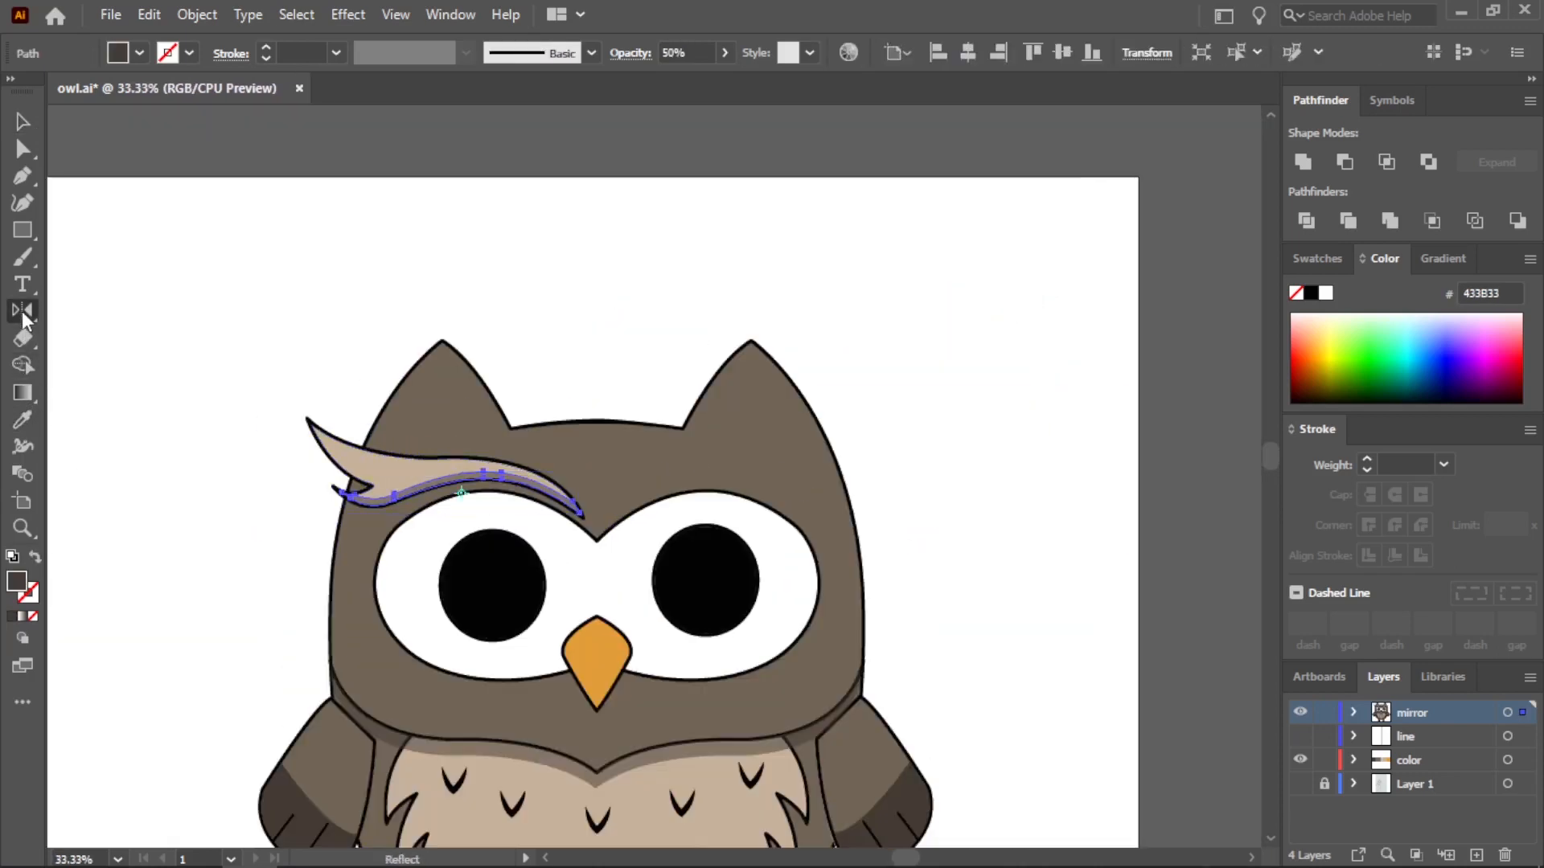
{"action": "double_click", "coordinate": [22, 312]}
{"action": "left_click", "coordinate": [885, 586]}
Reflect a copy of the shaded left eyebrow horizontally and place it above the right eye as the matching eyebrow
{"action": "scroll", "coordinate": [406, 489], "scroll_direction": "up", "scroll_amount": 2}
{"action": "left_click", "coordinate": [344, 421], "text": "shift"}
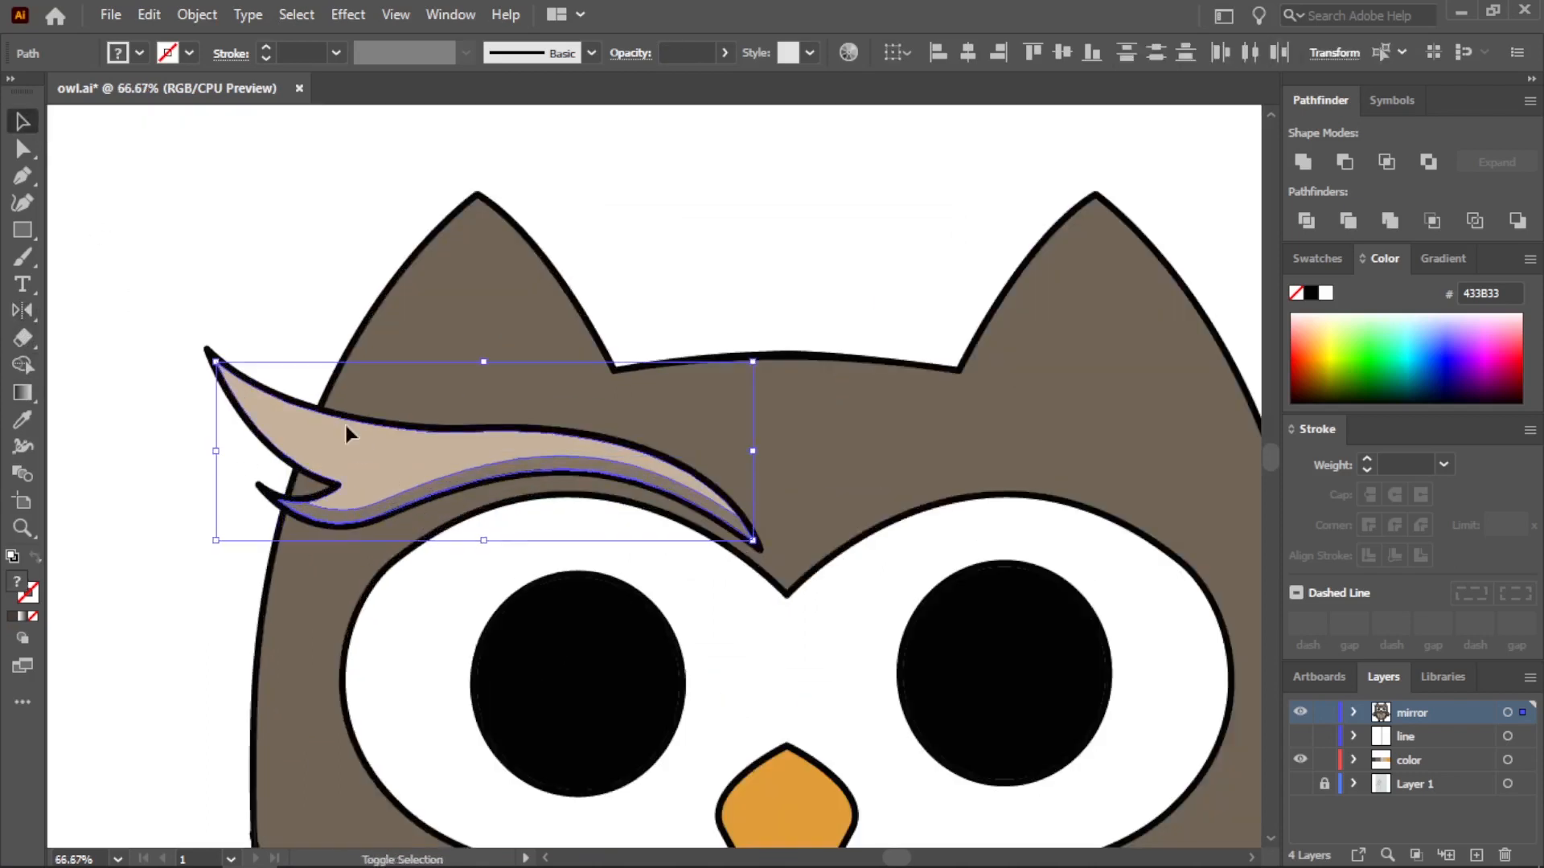
{"action": "left_click", "coordinate": [656, 588]}
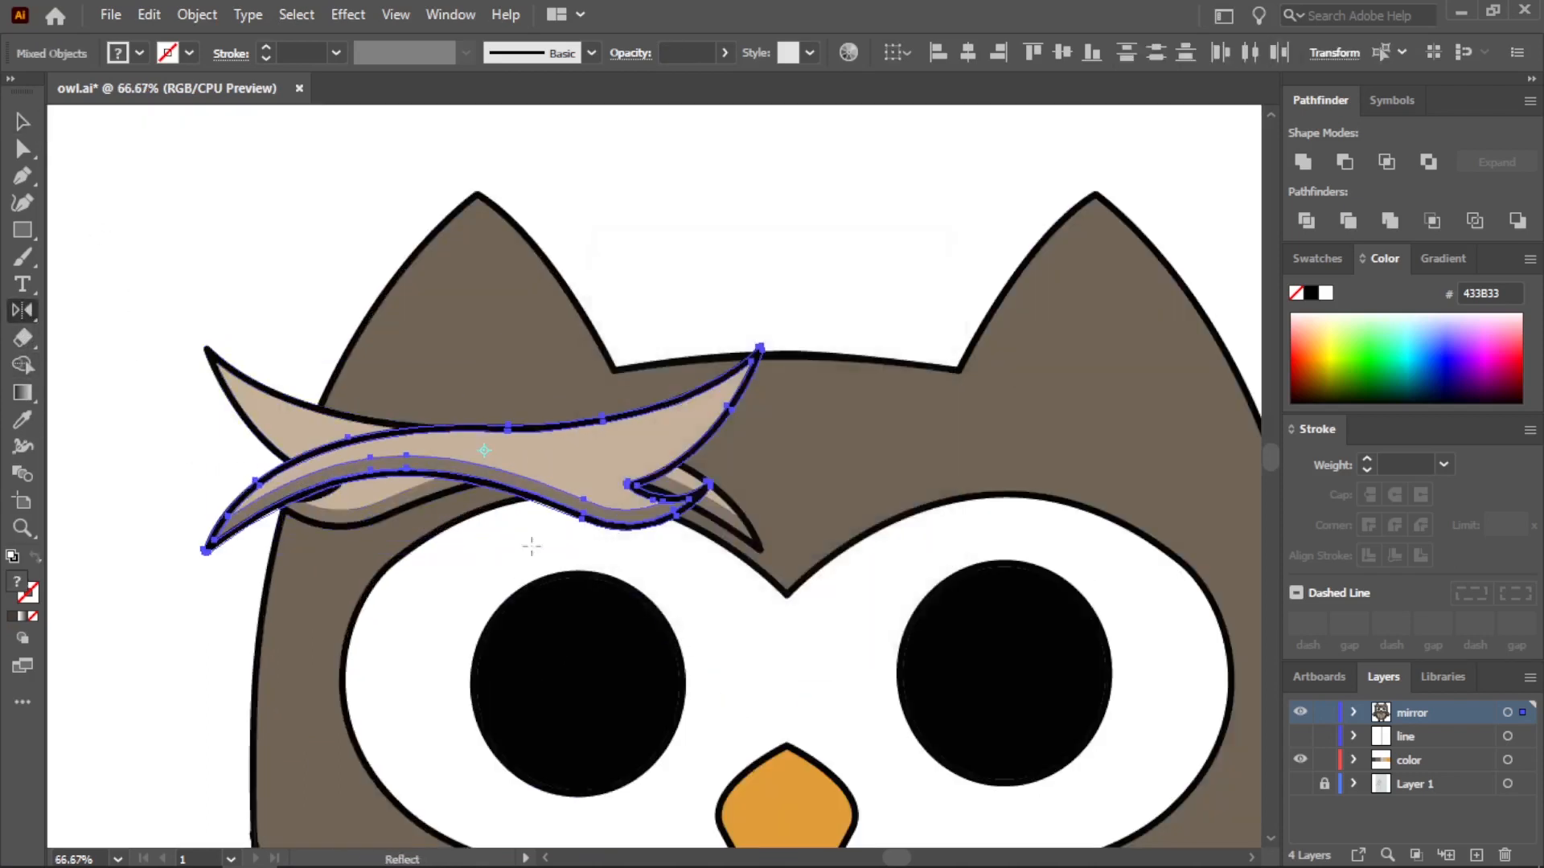
{"action": "key", "text": "v"}
{"action": "key", "text": "ctrl+minus"}
{"action": "left_click_drag", "start_coordinate": [598, 454], "coordinate": [1040, 452]}
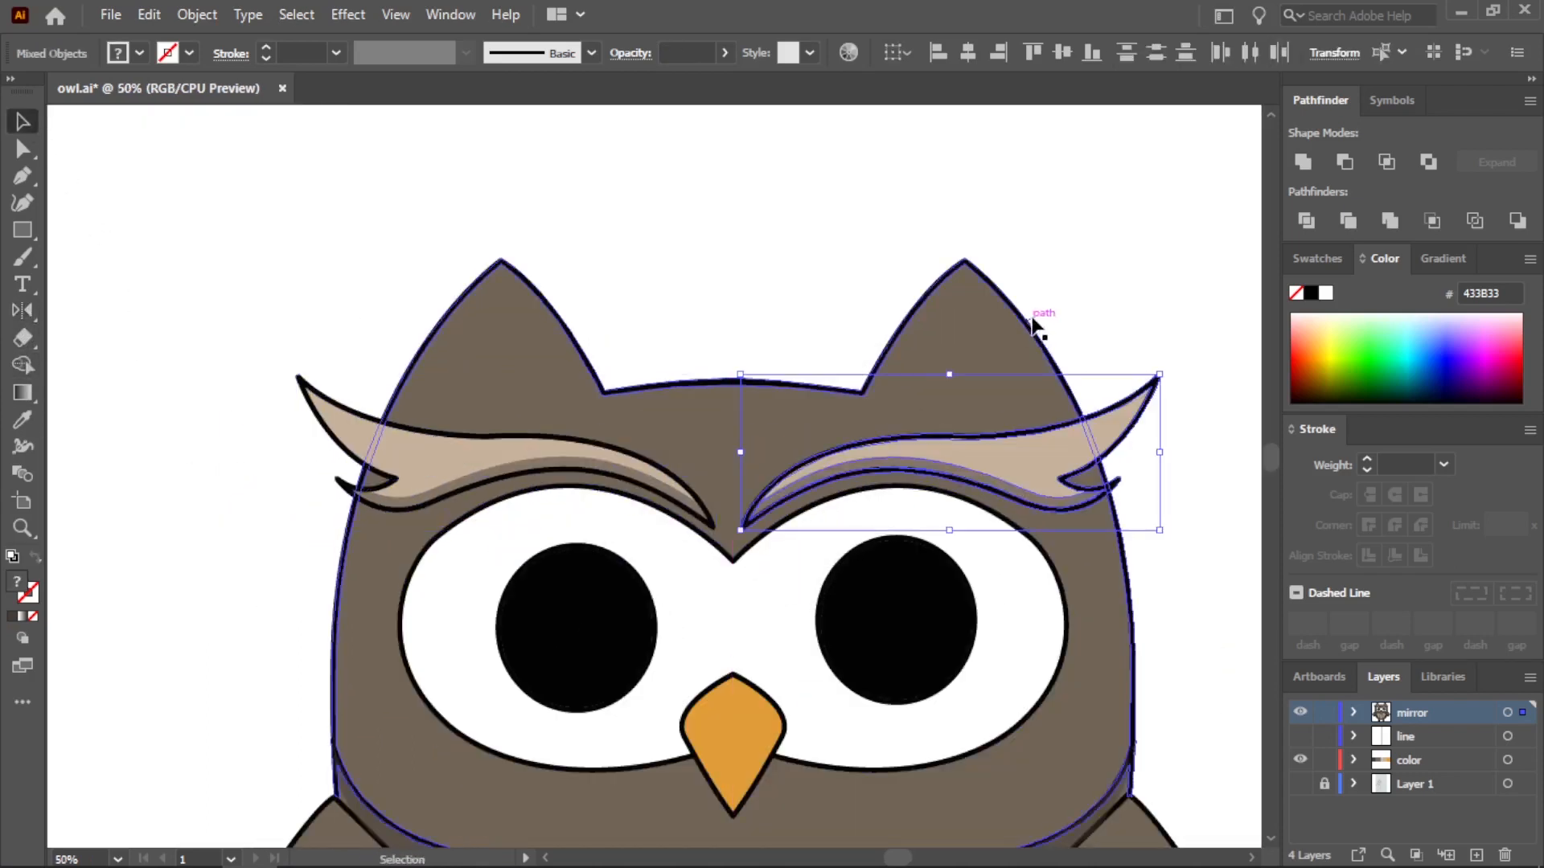
{"action": "left_click", "coordinate": [1119, 295]}
Overlap two offset copies of the left pupil beside the owl and cut them down to a lower-left crescent with Shape Builder
{"action": "key", "text": "ctrl+minus"}
{"action": "scroll", "coordinate": [973, 555], "scroll_direction": "down", "scroll_amount": 1}
{"action": "scroll", "coordinate": [1062, 788], "scroll_direction": "up", "scroll_amount": 1}
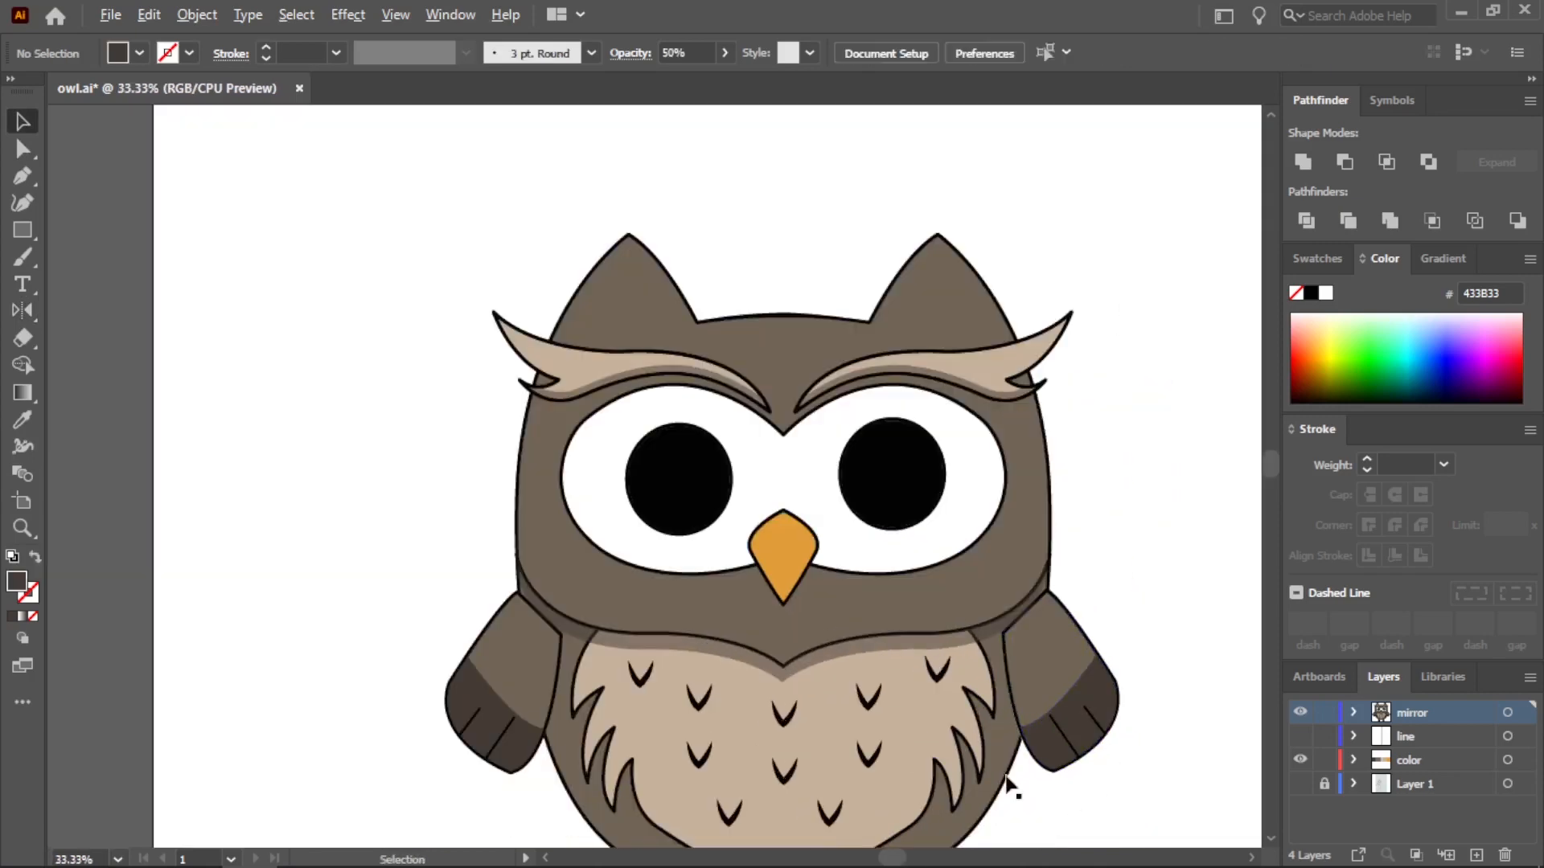
{"action": "scroll", "coordinate": [760, 596], "scroll_direction": "up", "scroll_amount": 1}
{"action": "left_click_drag", "start_coordinate": [635, 418], "coordinate": [178, 434]}
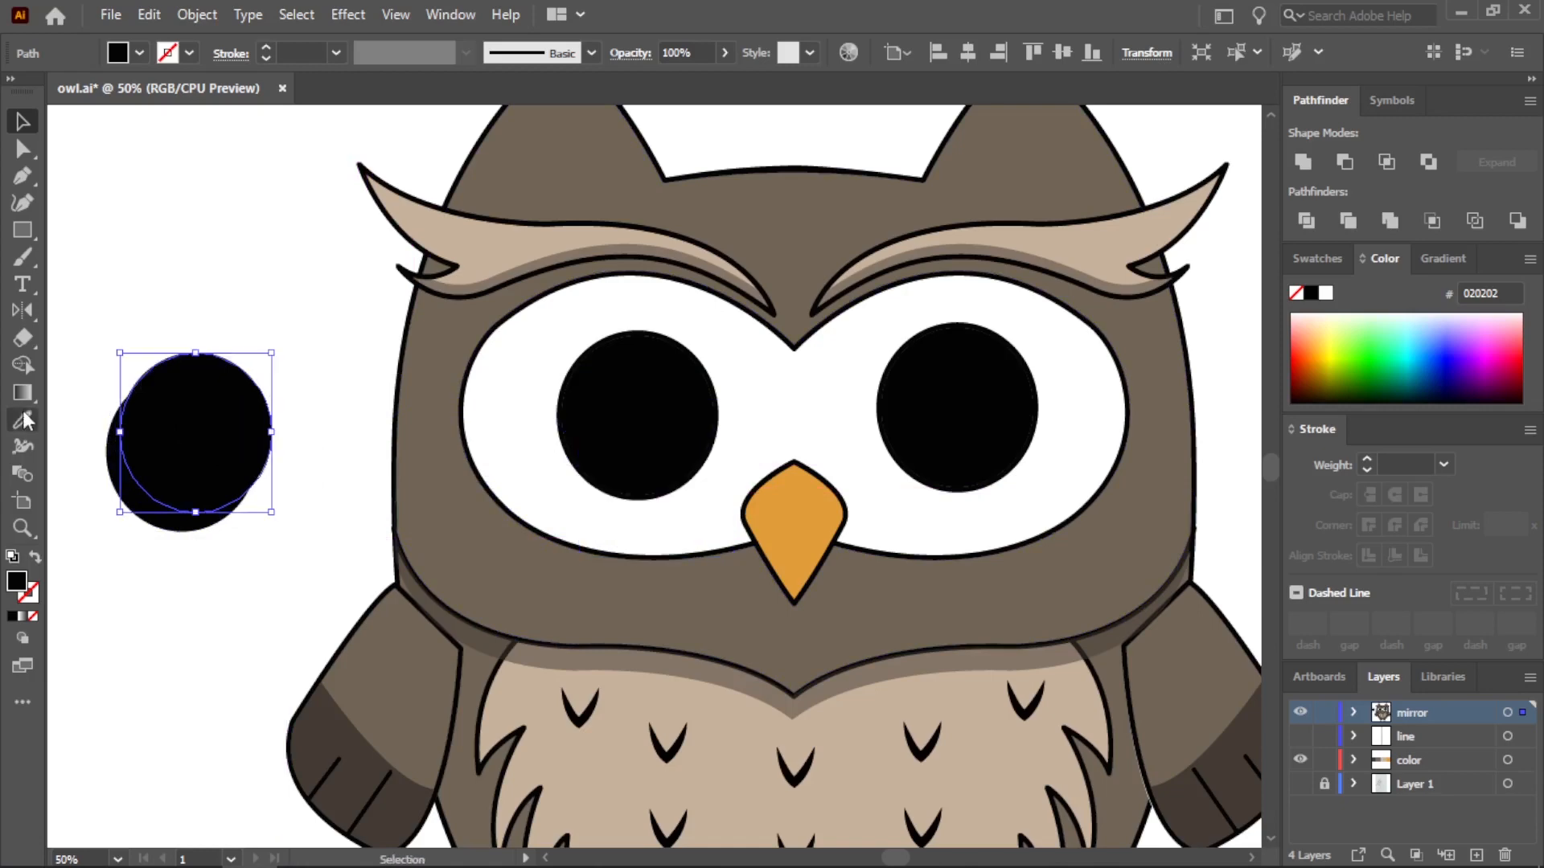
{"action": "key", "text": "shift+m"}
{"action": "left_click", "coordinate": [183, 480], "text": "alt"}
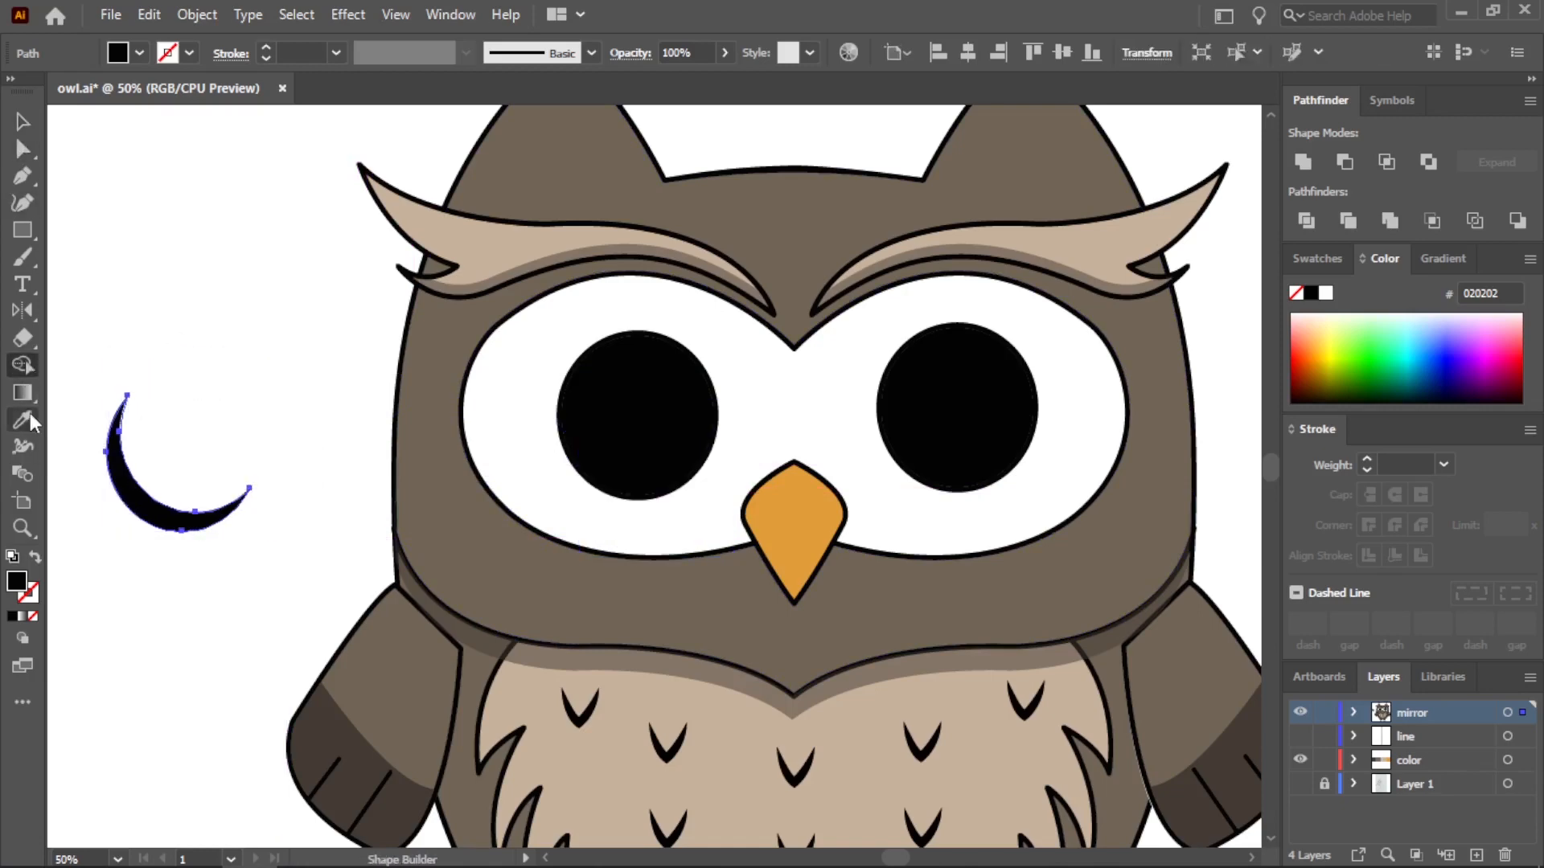
Place the crescent on the lower-left edge of the left pupil and fill it with the orange palette color E29D39
{"action": "left_click_drag", "start_coordinate": [176, 508], "coordinate": [630, 497]}
{"action": "scroll", "coordinate": [657, 490], "scroll_direction": "up", "scroll_amount": 2}
{"action": "scroll", "coordinate": [619, 476], "scroll_direction": "up", "scroll_amount": 1}
{"action": "scroll", "coordinate": [599, 554], "scroll_direction": "down", "scroll_amount": 3}
{"action": "left_click", "coordinate": [261, 427]}
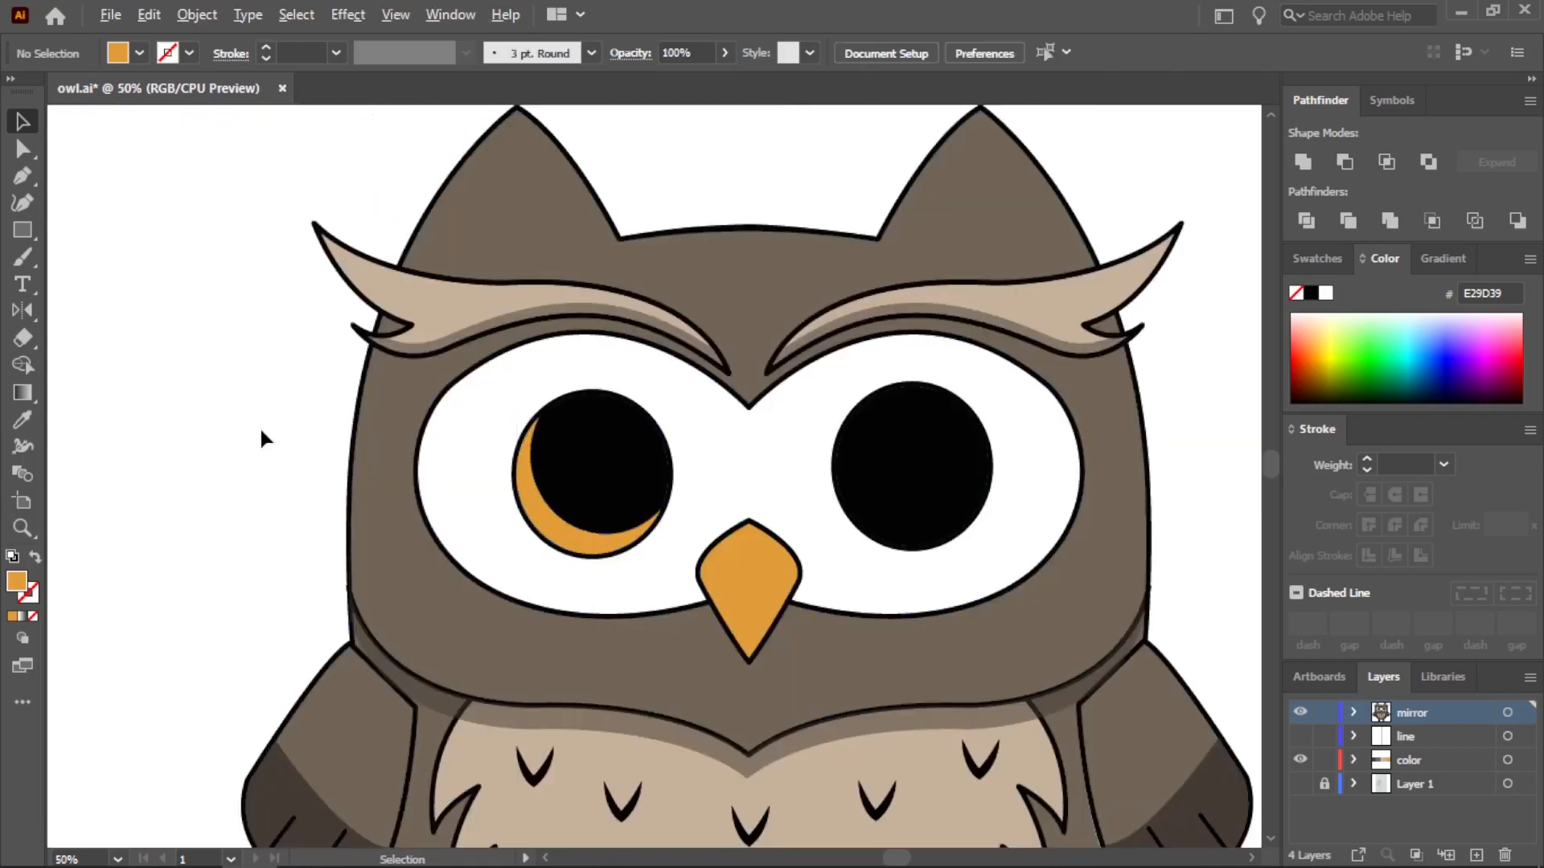
Draw a short curved highlight band with the Pen tool in the upper right of the left pupil
{"action": "scroll", "coordinate": [256, 422], "scroll_direction": "down", "scroll_amount": 1}
{"action": "scroll", "coordinate": [131, 330], "scroll_direction": "up", "scroll_amount": 1}
{"action": "left_click", "coordinate": [22, 176]}
{"action": "scroll", "coordinate": [723, 499], "scroll_direction": "up", "scroll_amount": 3}
{"action": "left_click_drag", "start_coordinate": [535, 414], "coordinate": [561, 420]}
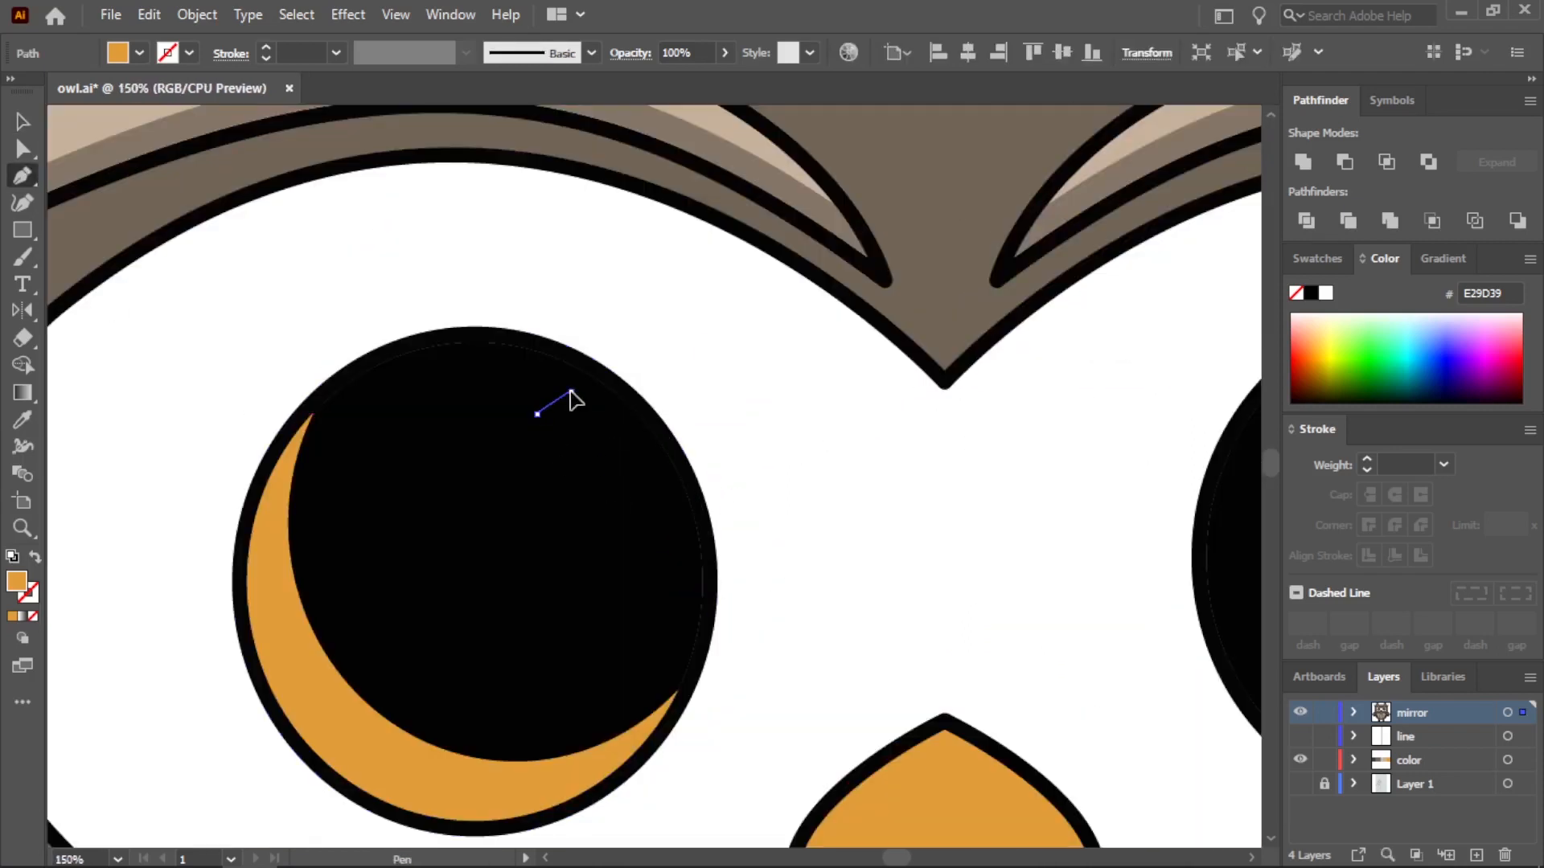
{"action": "left_click", "coordinate": [571, 392]}
{"action": "left_click_drag", "start_coordinate": [647, 505], "coordinate": [666, 517]}
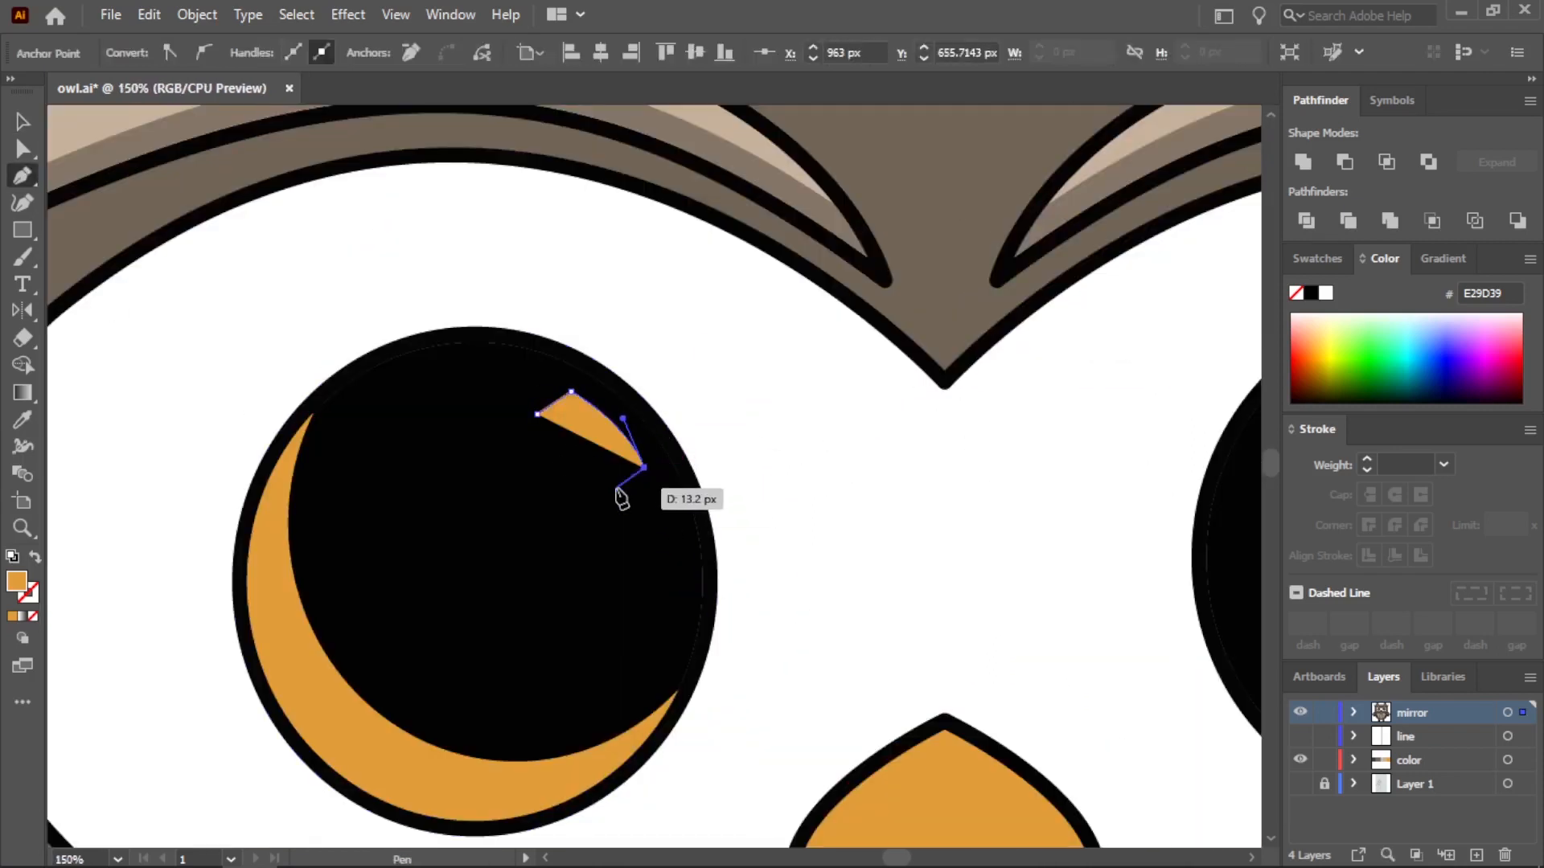
{"action": "left_click", "coordinate": [622, 481]}
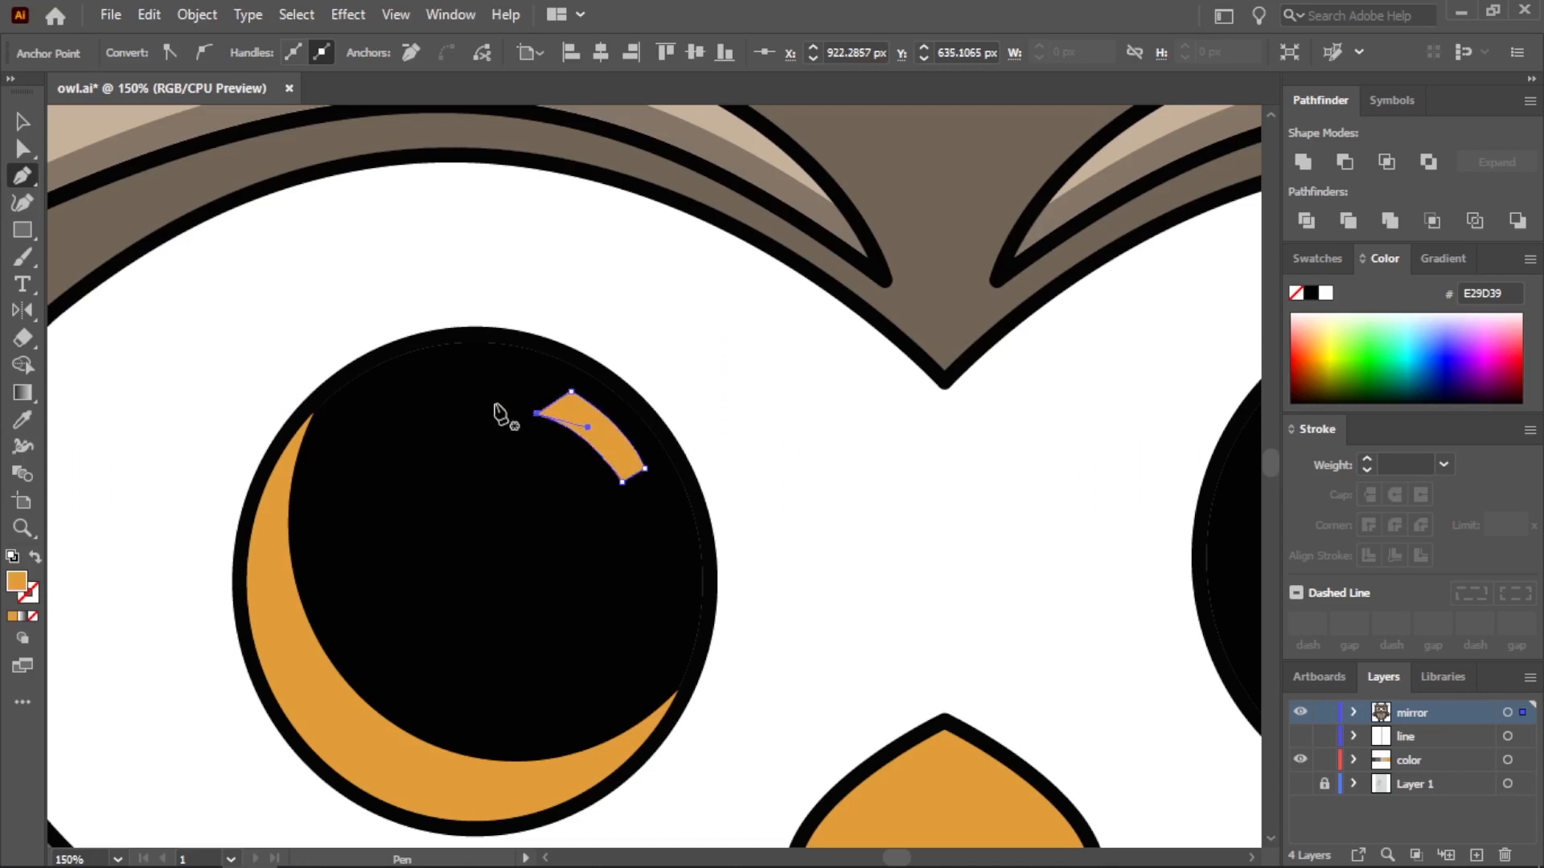
Draw a small four-sided highlight with the Pen tool just below the curved band in the left pupil
{"action": "left_click", "coordinate": [23, 176]}
{"action": "scroll", "coordinate": [643, 495], "scroll_direction": "up", "scroll_amount": 2}
{"action": "left_click", "coordinate": [614, 497]}
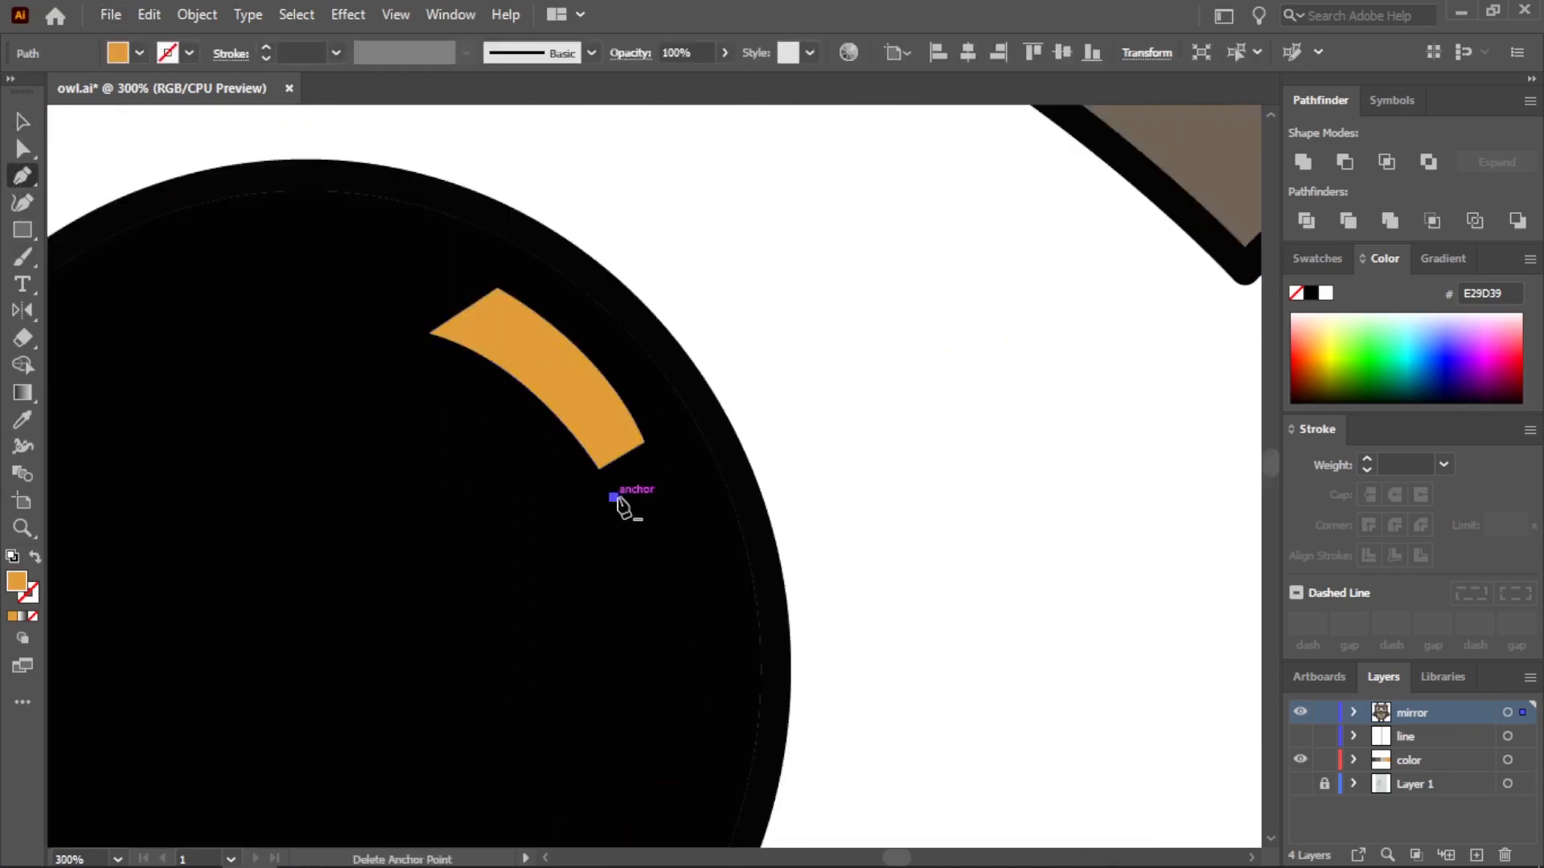
{"action": "left_click", "coordinate": [628, 523]}
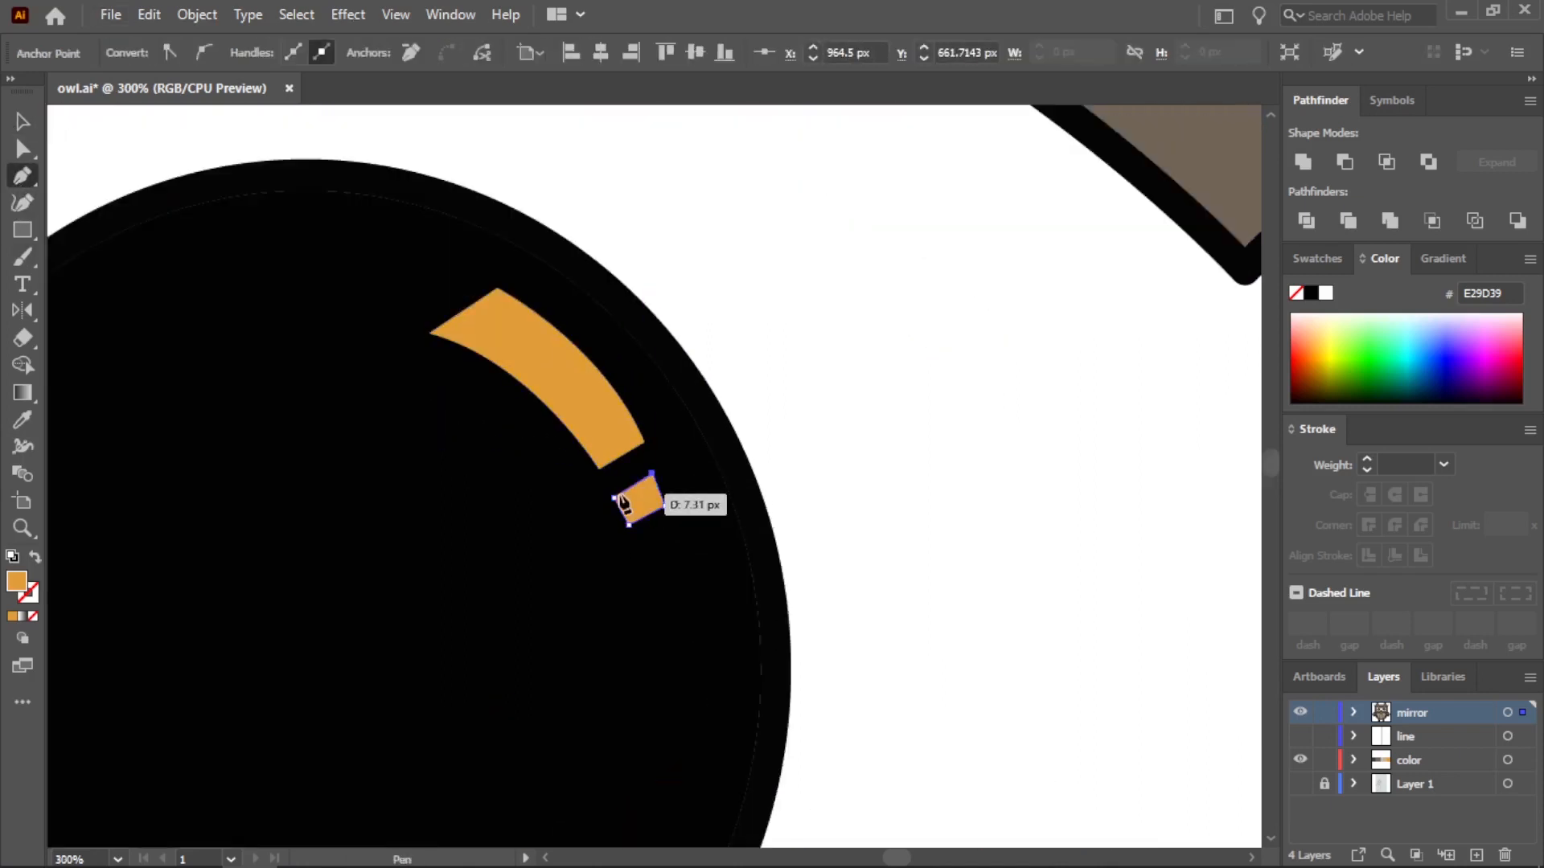
{"action": "left_click", "coordinate": [22, 122]}
Fill both highlight shapes in the left pupil with the white of the eye, FFFFFF
{"action": "scroll", "coordinate": [458, 442], "scroll_direction": "down", "scroll_amount": 4}
{"action": "left_click", "coordinate": [93, 335]}
{"action": "scroll", "coordinate": [173, 386], "scroll_direction": "up", "scroll_amount": 2}
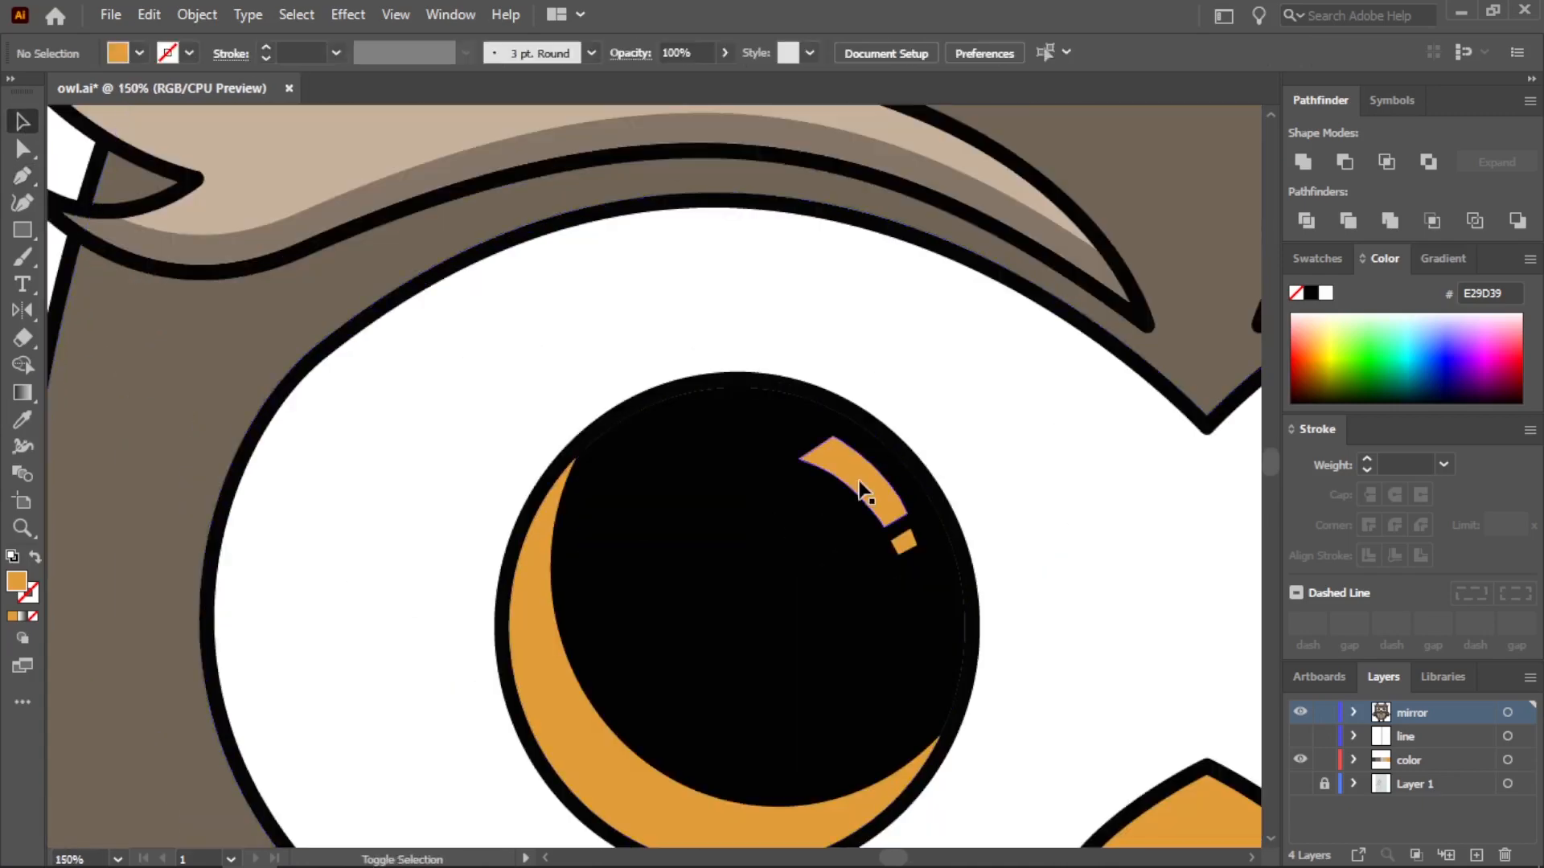
{"action": "left_click", "coordinate": [857, 488], "text": "shift"}
{"action": "left_click", "coordinate": [904, 547], "text": "shift"}
{"action": "left_click", "coordinate": [23, 420]}
{"action": "left_click", "coordinate": [513, 410]}
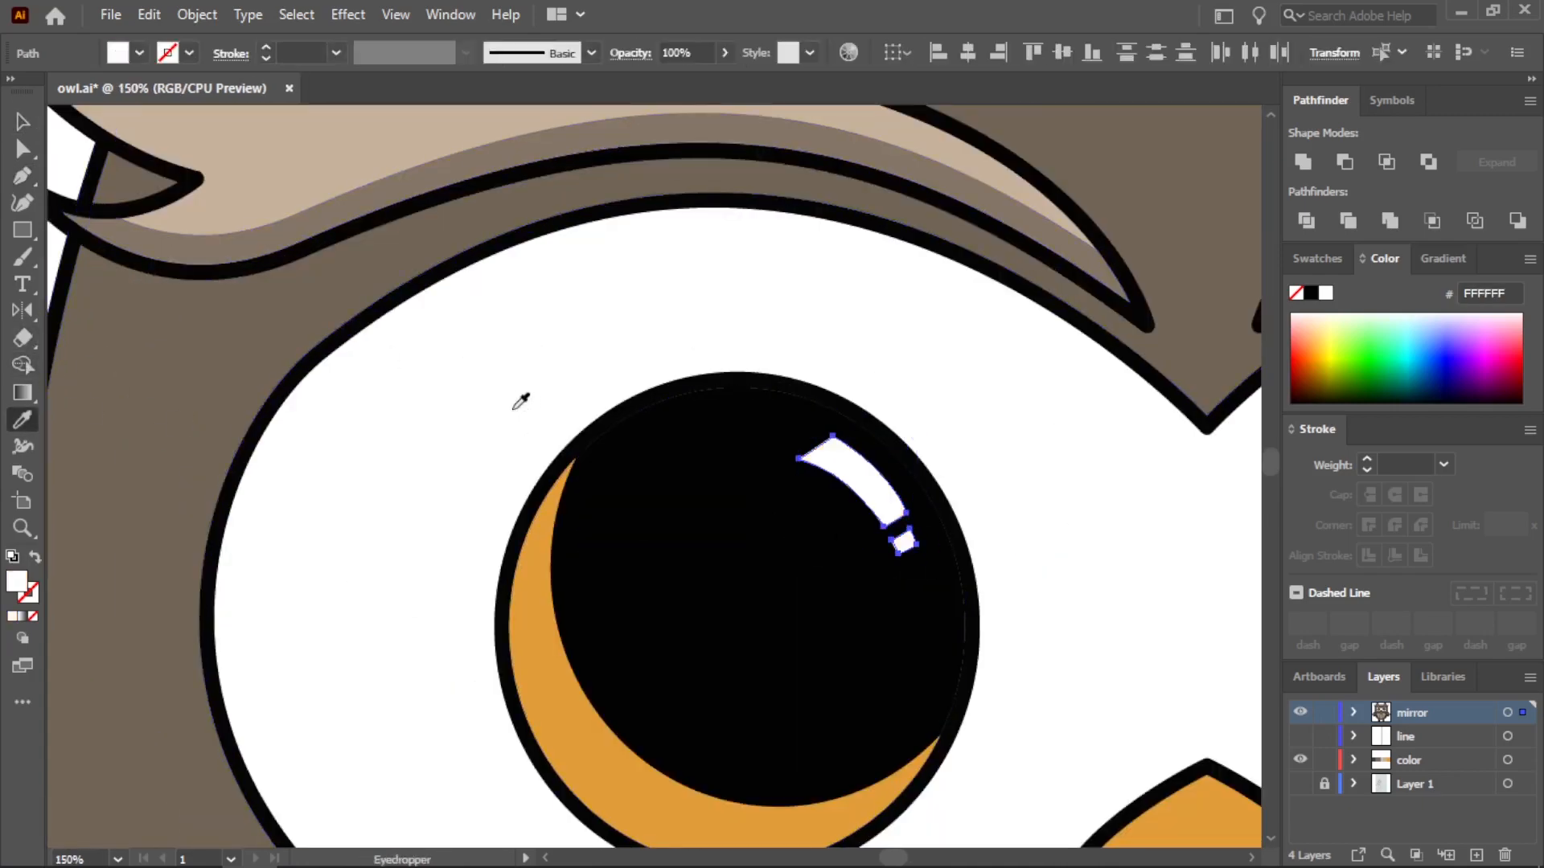
{"action": "scroll", "coordinate": [513, 432], "scroll_direction": "down", "scroll_amount": 1}
{"action": "left_click", "coordinate": [23, 123]}
{"action": "left_click", "coordinate": [504, 413]}
Delete the plain black fill of the right pupil
{"action": "scroll", "coordinate": [513, 447], "scroll_direction": "down", "scroll_amount": 1}
{"action": "left_click", "coordinate": [1026, 472]}
{"action": "key", "text": "Delete"}
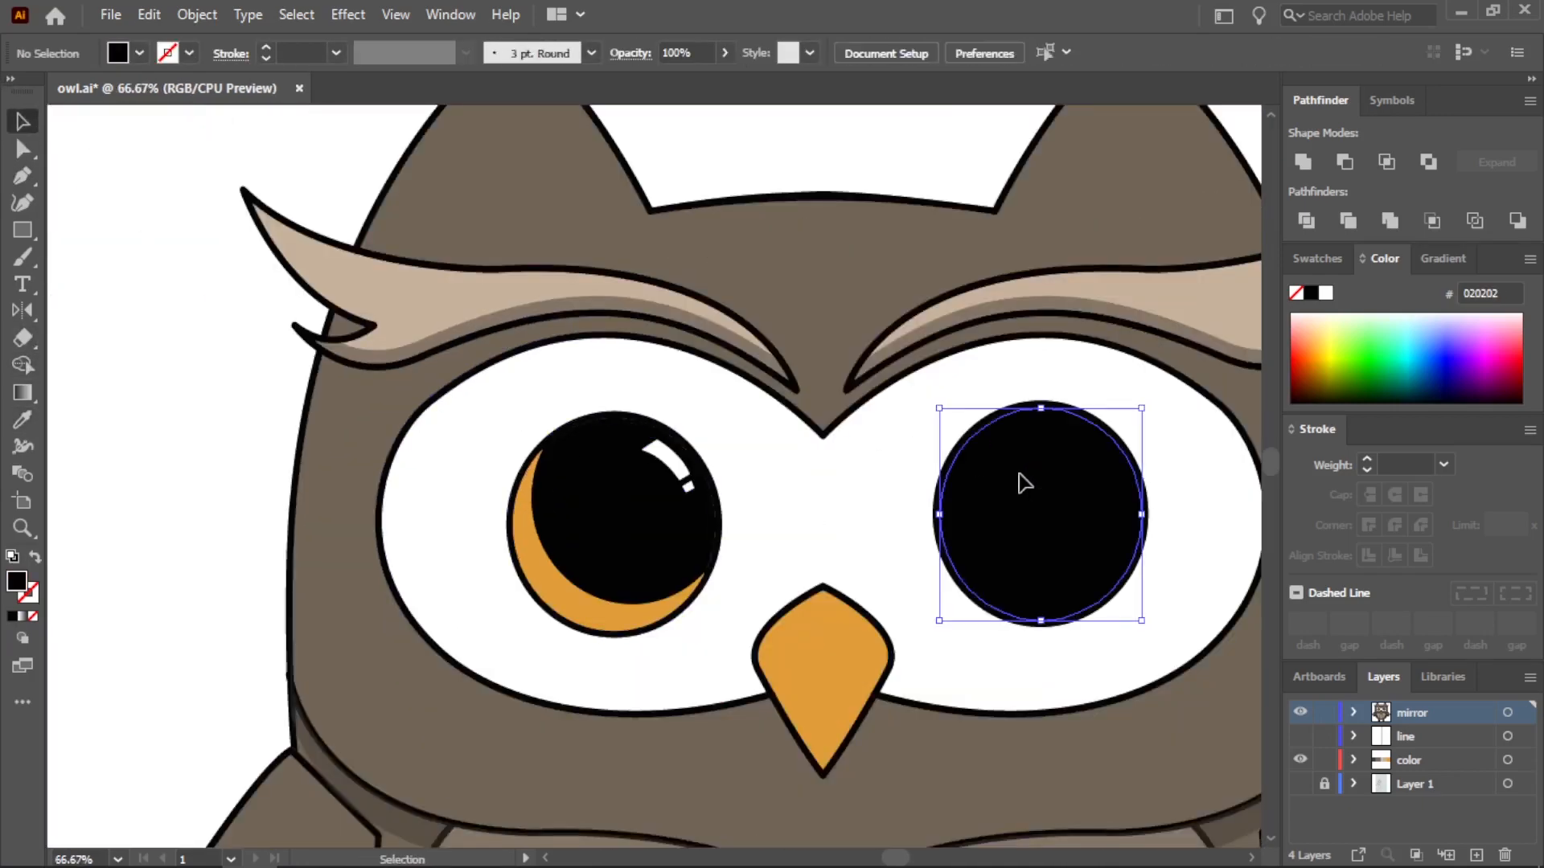
Try a reflected copy of the left pupil with its crescent and highlights inside the right pupil's outline
{"action": "left_click_drag", "start_coordinate": [718, 633], "coordinate": [723, 627]}
{"action": "key", "text": "o"}
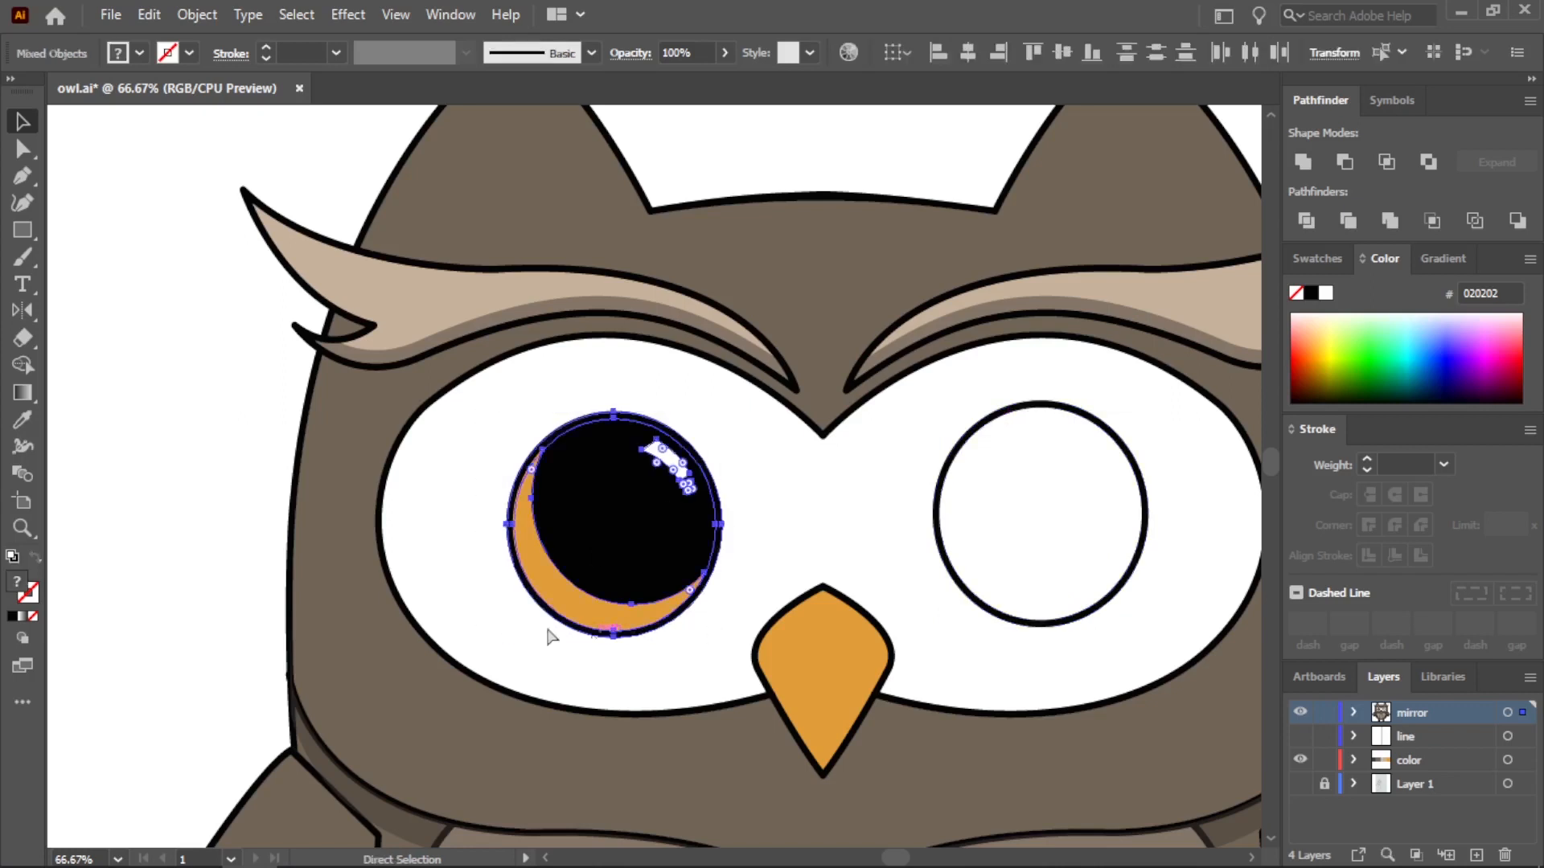
{"action": "key", "text": "Return"}
{"action": "key", "text": "Return"}
{"action": "key", "text": "v"}
{"action": "left_click_drag", "start_coordinate": [638, 510], "coordinate": [1040, 498]}
{"action": "left_click", "coordinate": [839, 475]}
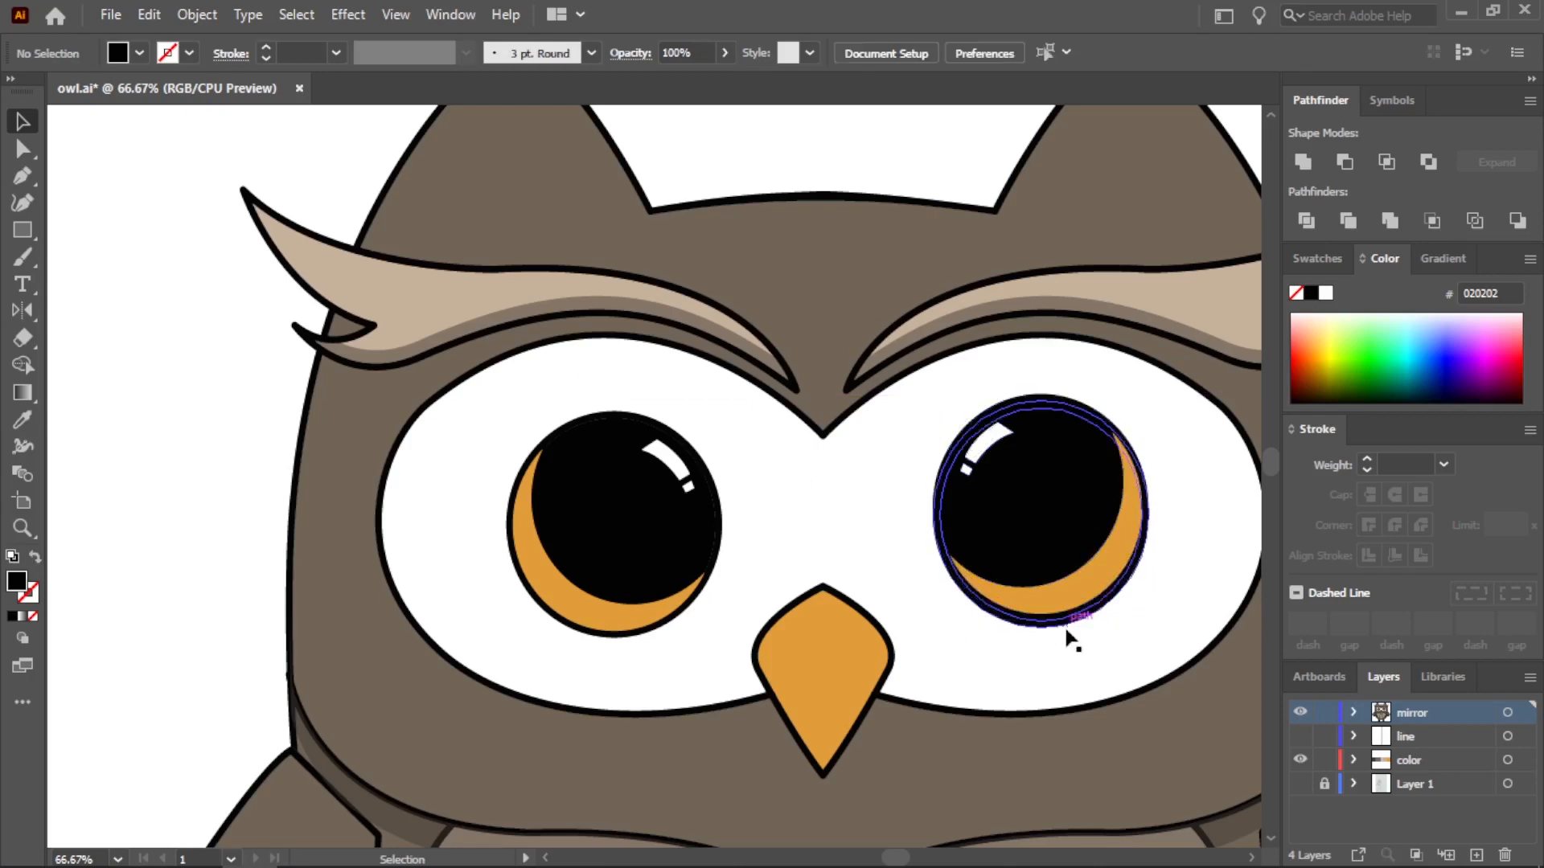
Try to shift the reflected pupil pieces off the right pupil's circular outline toward the beak
{"action": "scroll", "coordinate": [1186, 498], "scroll_direction": "up", "scroll_amount": 1}
{"action": "left_click", "coordinate": [904, 400]}
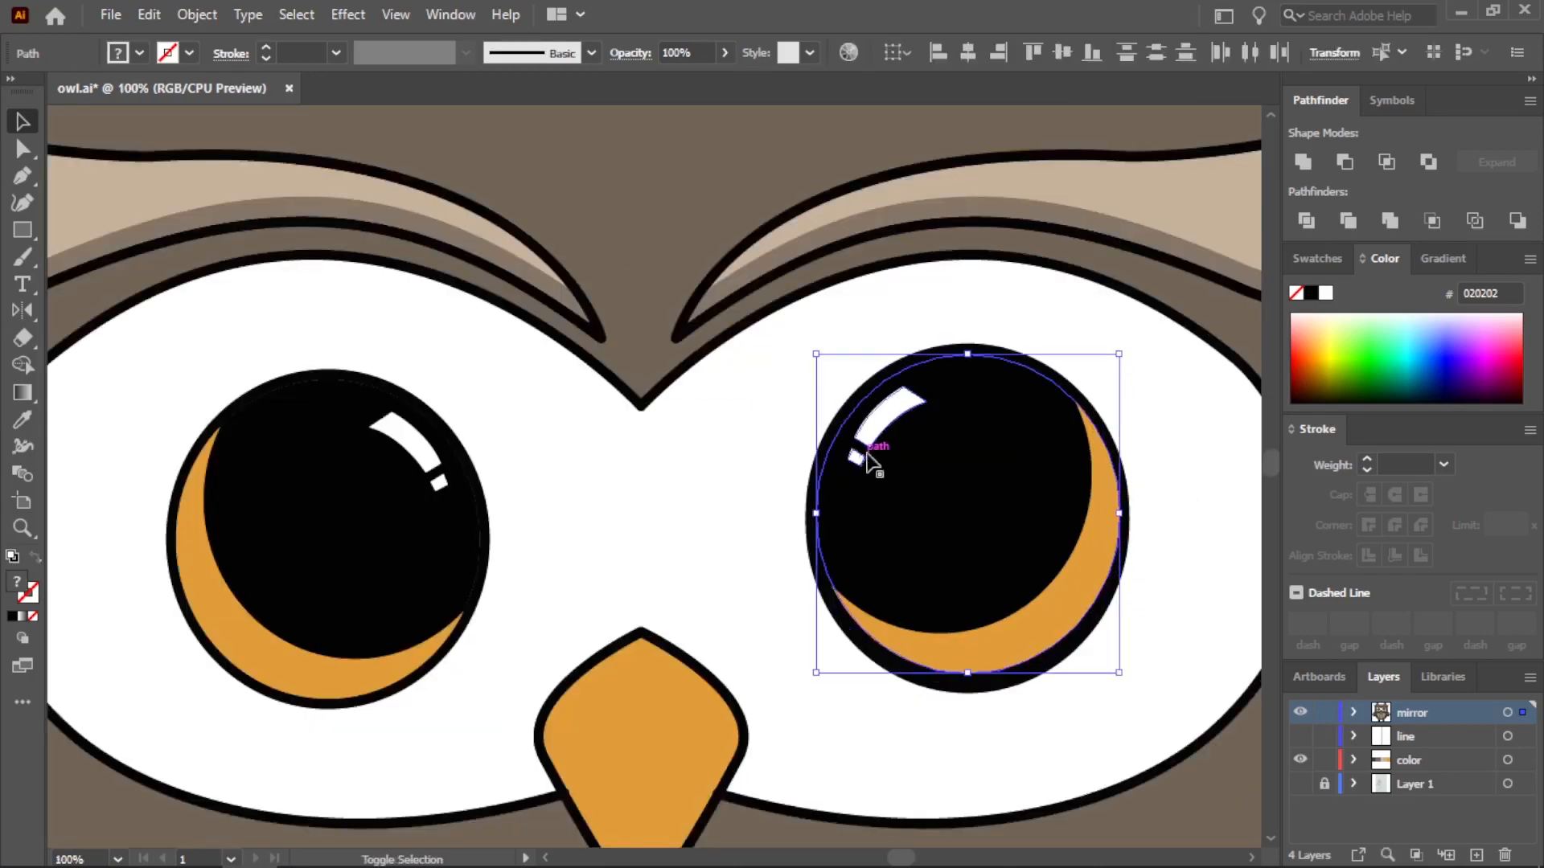
{"action": "left_click", "coordinate": [1048, 370], "text": "shift"}
{"action": "left_click_drag", "start_coordinate": [1046, 383], "coordinate": [816, 383]}
{"action": "left_click_drag", "start_coordinate": [1090, 545], "coordinate": [864, 532]}
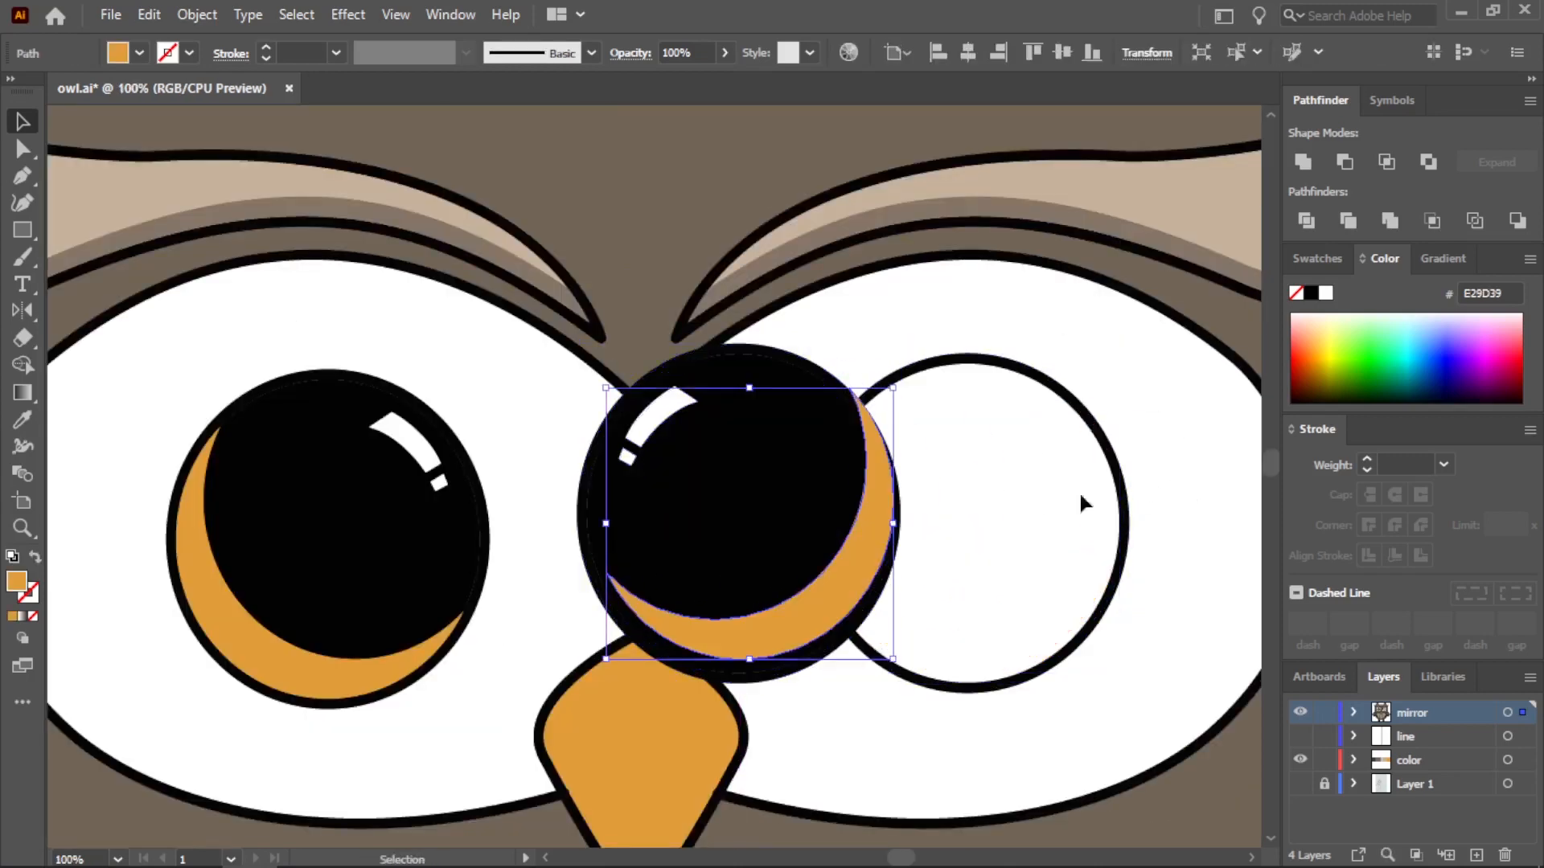
{"action": "left_click_drag", "start_coordinate": [1034, 439], "coordinate": [869, 513]}
Delete the reflected pupil pieces and the circular outline from the right eye, leaving only its white area
{"action": "scroll", "coordinate": [862, 521], "scroll_direction": "up", "scroll_amount": 1}
{"action": "left_click", "coordinate": [1098, 436]}
{"action": "scroll", "coordinate": [1066, 501], "scroll_direction": "down", "scroll_amount": 2}
{"action": "left_click_drag", "start_coordinate": [1093, 552], "coordinate": [818, 453]}
{"action": "key", "text": "Delete"}
{"action": "key", "text": "Delete"}
Create a horizontally reflected copy of the complete left pupil, including outline, crescent and highlights, and group it
{"action": "left_click_drag", "start_coordinate": [488, 416], "coordinate": [740, 637]}
{"action": "double_click", "coordinate": [22, 311]}
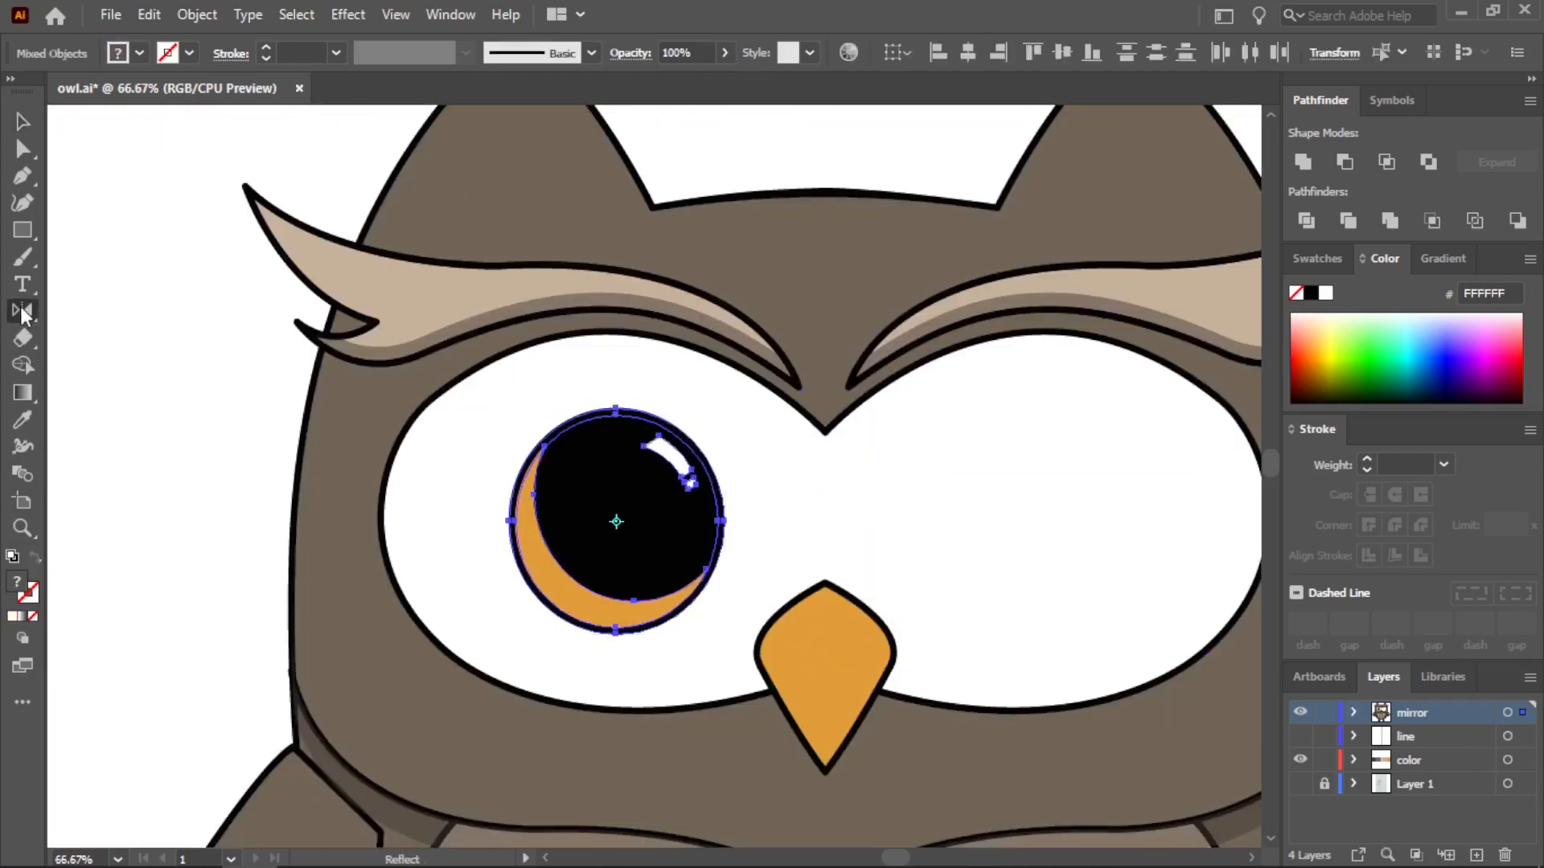
{"action": "left_click", "coordinate": [652, 591]}
{"action": "right_click", "coordinate": [627, 535]}
{"action": "left_click", "coordinate": [735, 339]}
Move the reflected pupil group into the white of the right eye and nudge it slightly toward the beak, level with the left pupil
{"action": "left_click", "coordinate": [22, 123]}
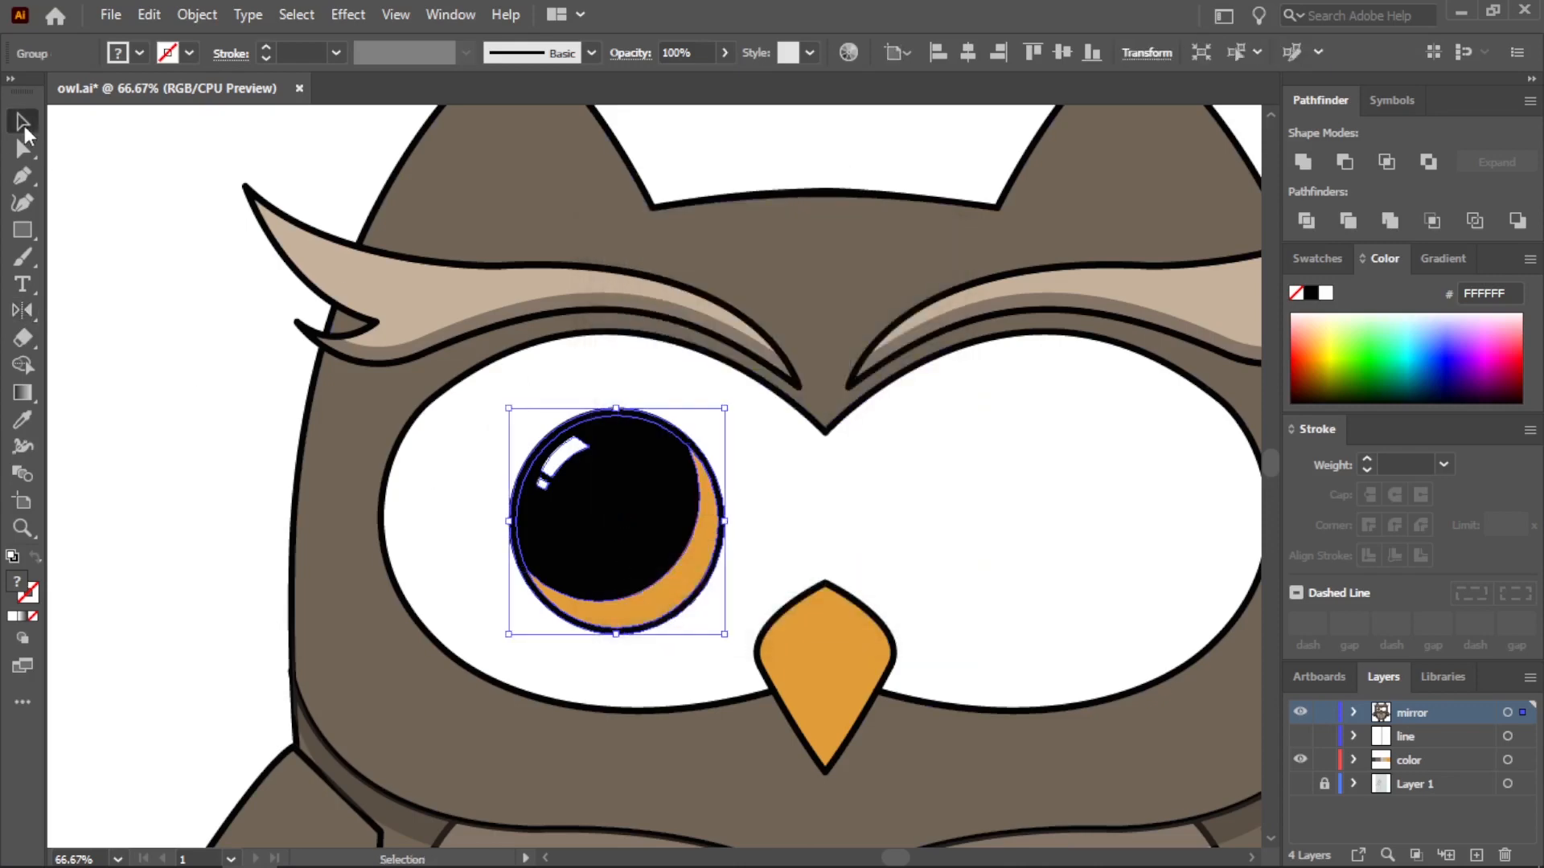
{"action": "left_click_drag", "start_coordinate": [628, 526], "coordinate": [1079, 523]}
{"action": "key", "text": "ctrl+shift+a"}
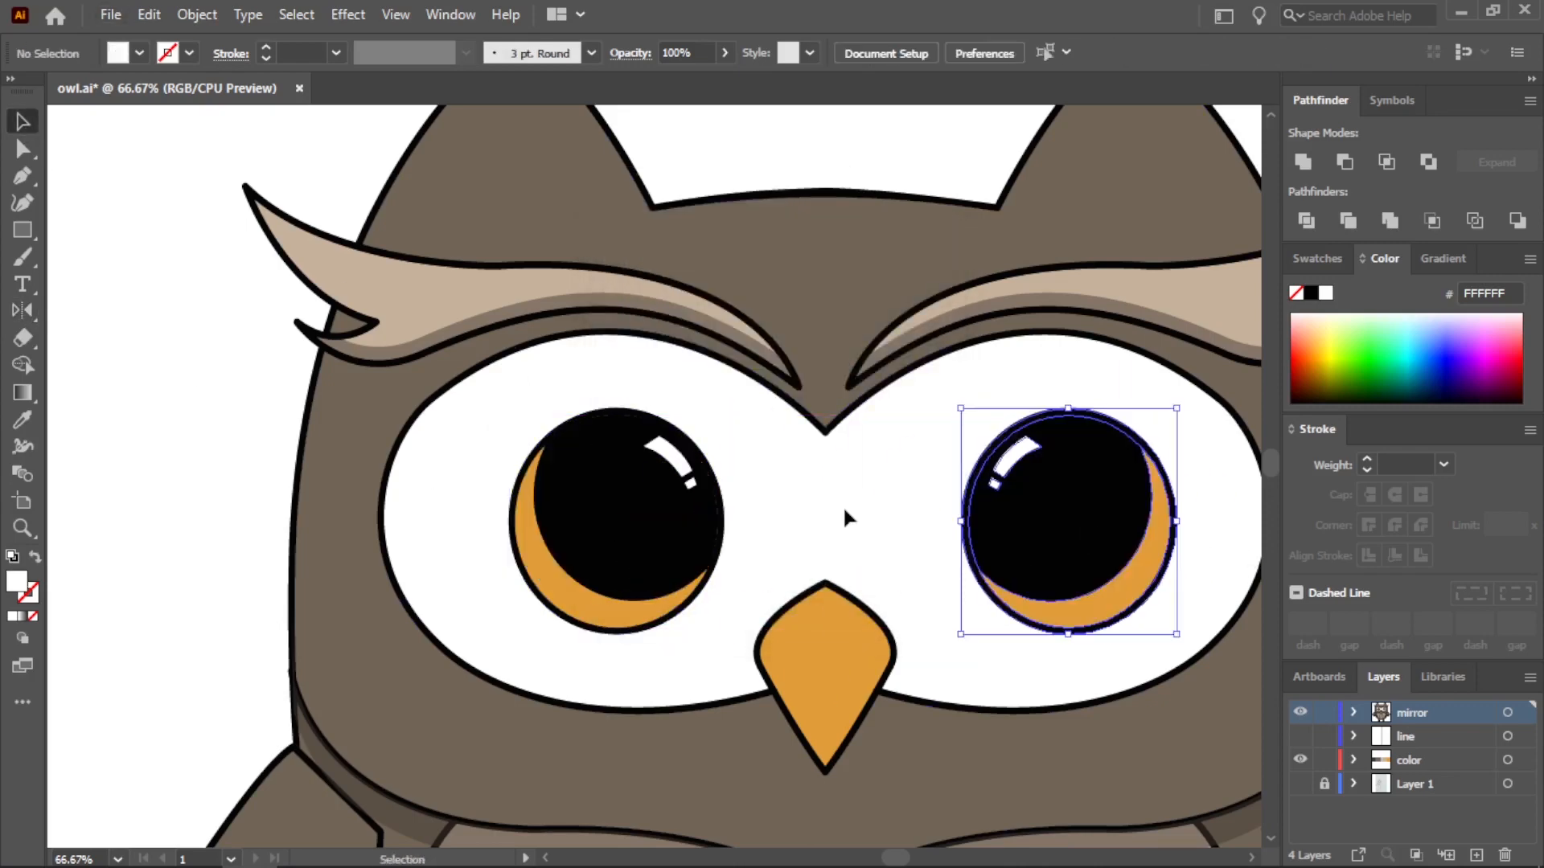
{"action": "scroll", "coordinate": [843, 511], "scroll_direction": "down", "scroll_amount": 2}
{"action": "scroll", "coordinate": [972, 624], "scroll_direction": "up", "scroll_amount": 1}
{"action": "left_click", "coordinate": [1061, 462]}
{"action": "left_click_drag", "start_coordinate": [1062, 463], "coordinate": [1049, 460]}
{"action": "key", "text": "ctrl+shift+a"}
{"action": "left_click_drag", "start_coordinate": [1120, 530], "coordinate": [1034, 458]}
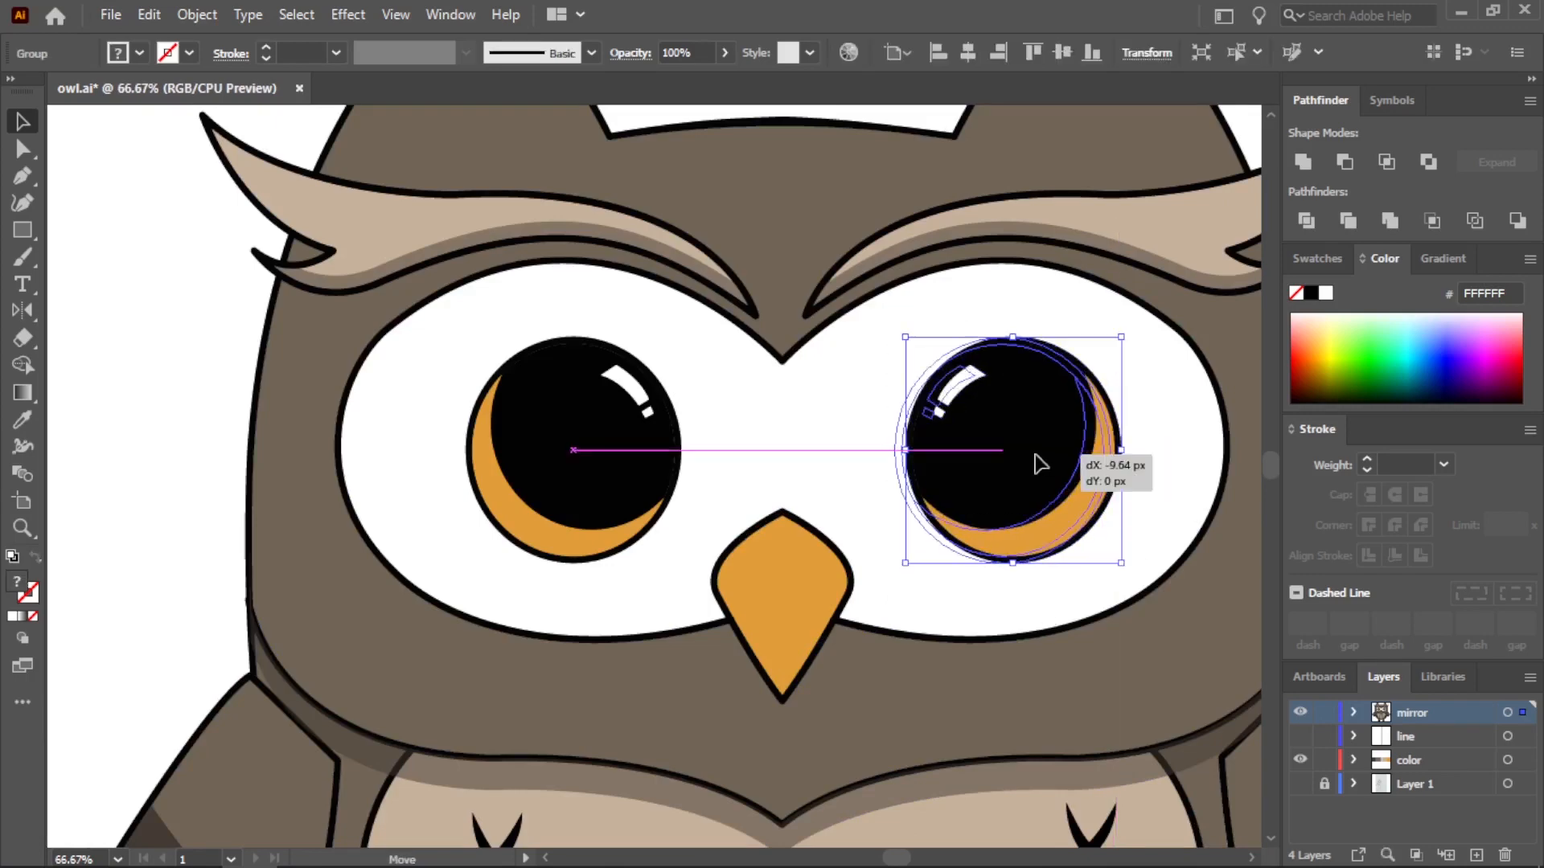
{"action": "key", "text": "ctrl+shift+a"}
{"action": "scroll", "coordinate": [1008, 696], "scroll_direction": "down", "scroll_amount": 4}
{"action": "left_click_drag", "start_coordinate": [1271, 438], "coordinate": [1268, 469]}
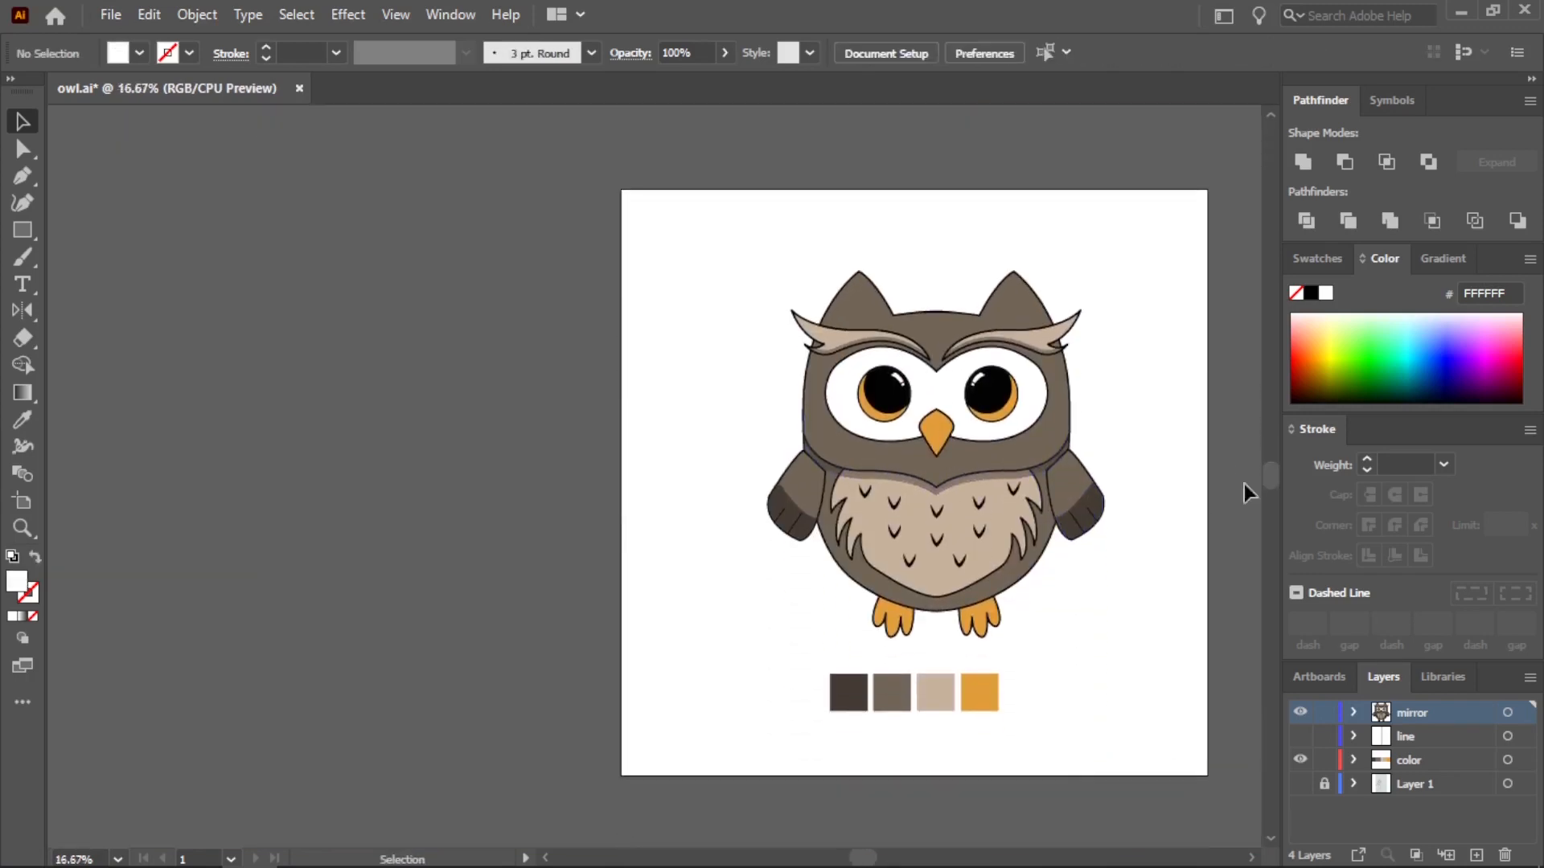
Overlap two copies of the orange beak fill beside the owl and cut them down to a V-shaped lower strip
{"action": "scroll", "coordinate": [822, 340], "scroll_direction": "up", "scroll_amount": 4}
{"action": "left_click", "coordinate": [23, 176]}
{"action": "scroll", "coordinate": [514, 402], "scroll_direction": "down", "scroll_amount": 1}
{"action": "scroll", "coordinate": [660, 434], "scroll_direction": "up", "scroll_amount": 2}
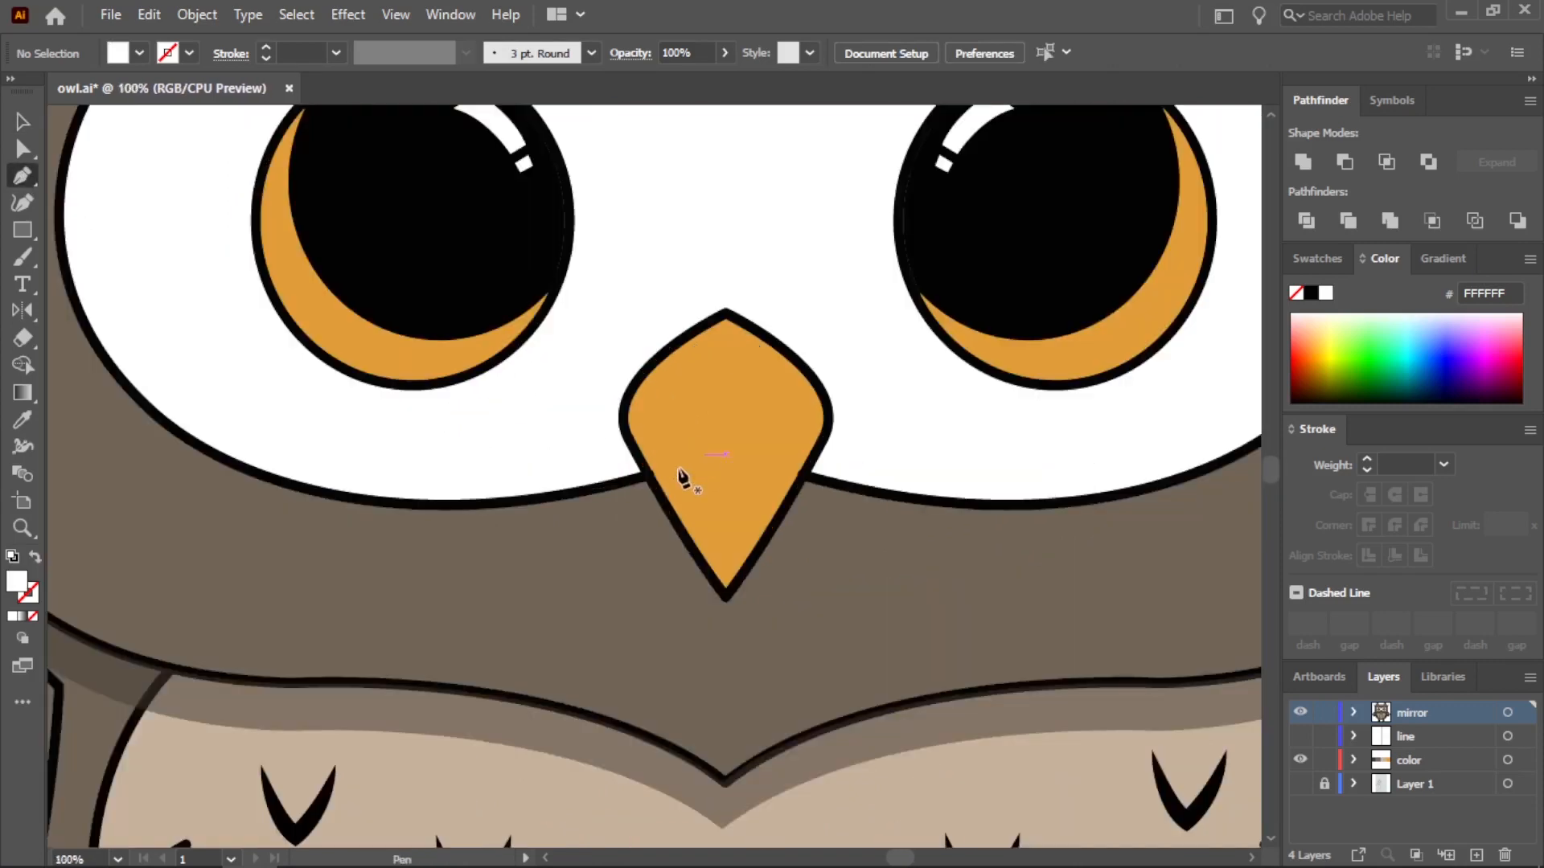
{"action": "key", "text": "v"}
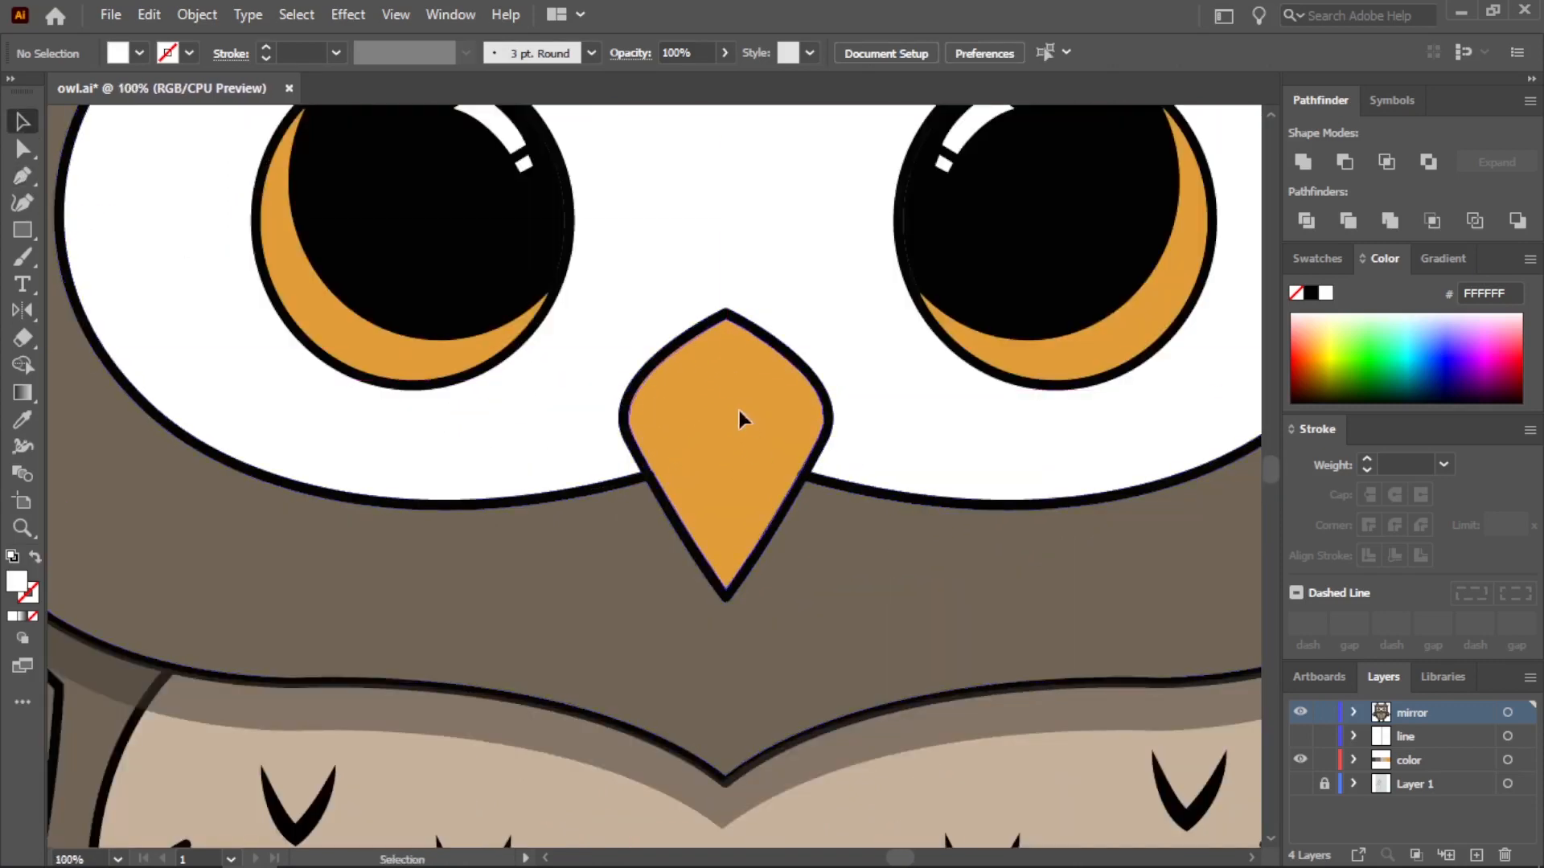
{"action": "left_click", "coordinate": [748, 432]}
{"action": "scroll", "coordinate": [758, 450], "scroll_direction": "down", "scroll_amount": 2}
{"action": "key", "text": "ctrl+c"}
{"action": "key", "text": "ctrl+v"}
{"action": "left_click_drag", "start_coordinate": [664, 442], "coordinate": [260, 342]}
{"action": "key", "text": "ctrl+v"}
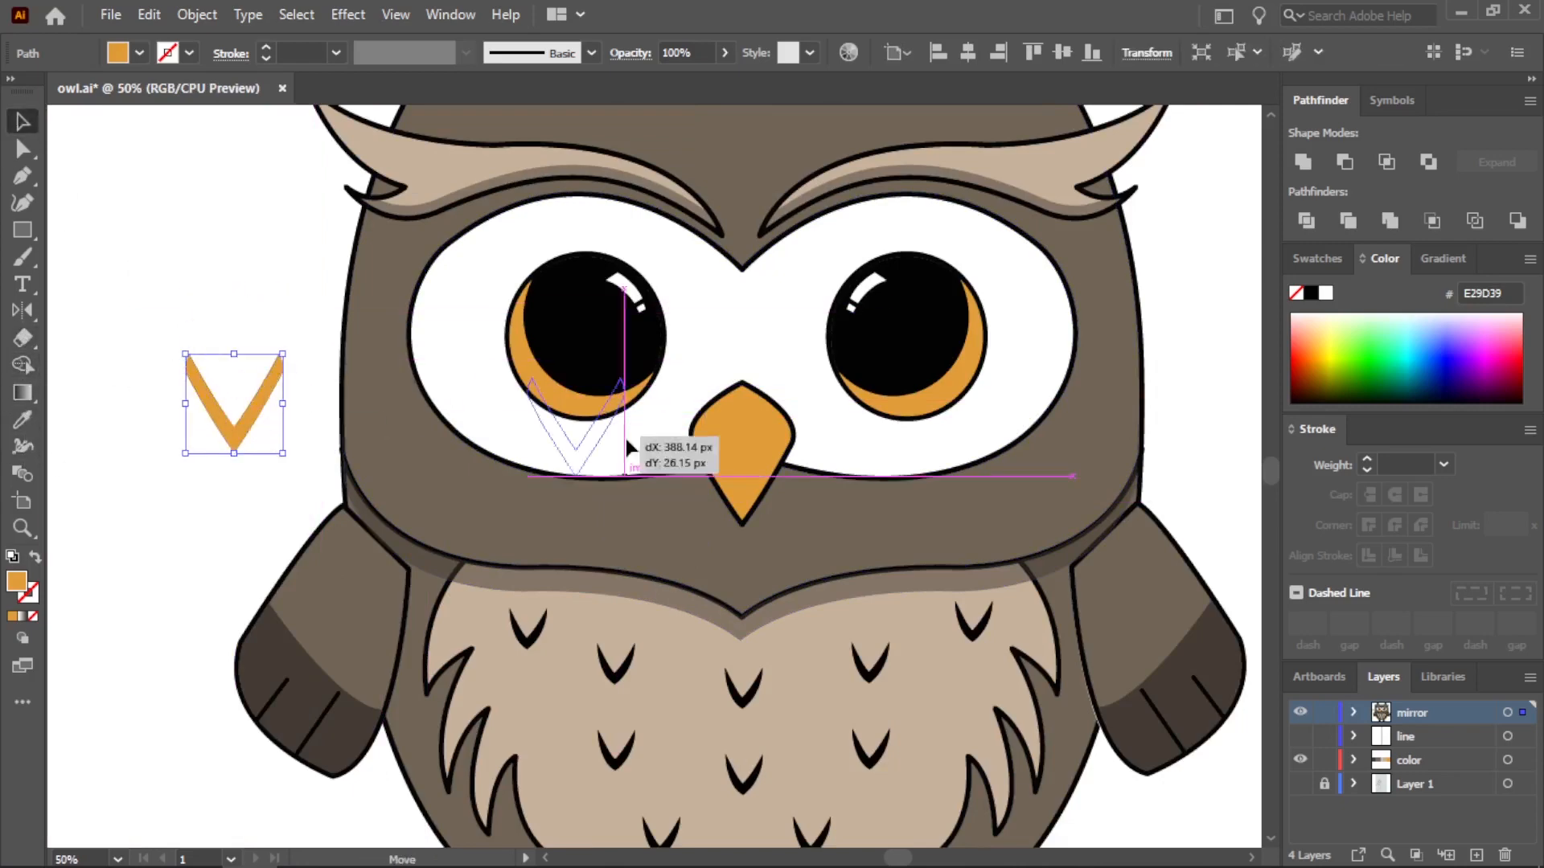
Fit the V-shaped strip onto the lower edge of the beak and fill it with the darker orange D39139
{"action": "left_click_drag", "start_coordinate": [625, 438], "coordinate": [757, 465]}
{"action": "scroll", "coordinate": [764, 472], "scroll_direction": "up", "scroll_amount": 3}
{"action": "double_click", "coordinate": [16, 580]}
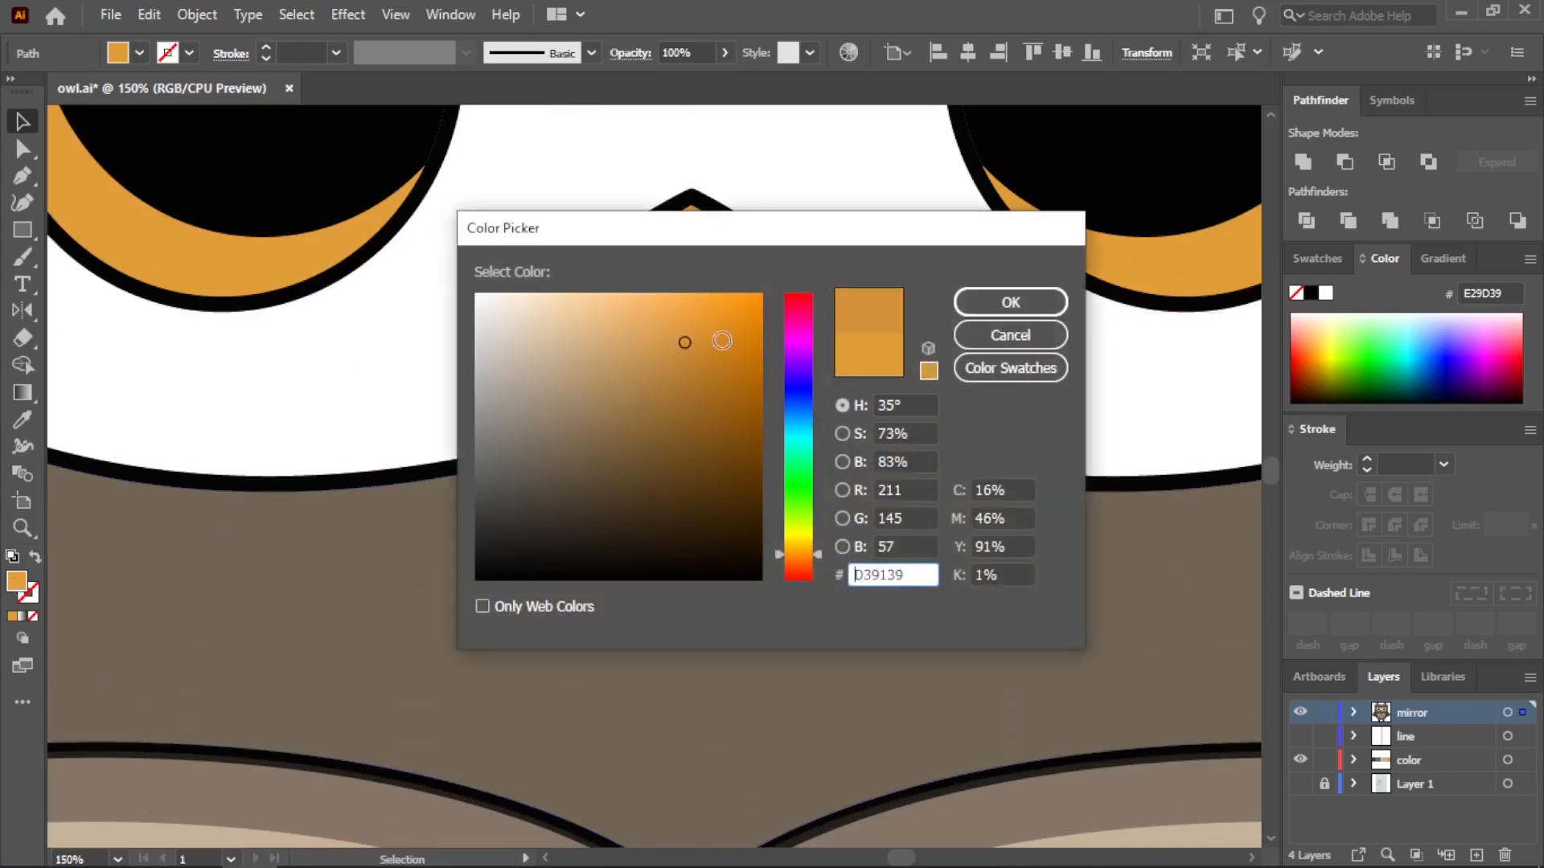
{"action": "left_click", "coordinate": [1010, 302]}
{"action": "left_click", "coordinate": [944, 392]}
{"action": "scroll", "coordinate": [819, 471], "scroll_direction": "down", "scroll_amount": 4}
{"action": "scroll", "coordinate": [835, 489], "scroll_direction": "up", "scroll_amount": 3}
Overlap two copies of the orange beak fill beside the owl and cut them down to a thin curved strip of the upper edge
{"action": "left_click", "coordinate": [693, 347]}
{"action": "scroll", "coordinate": [693, 348], "scroll_direction": "down", "scroll_amount": 2}
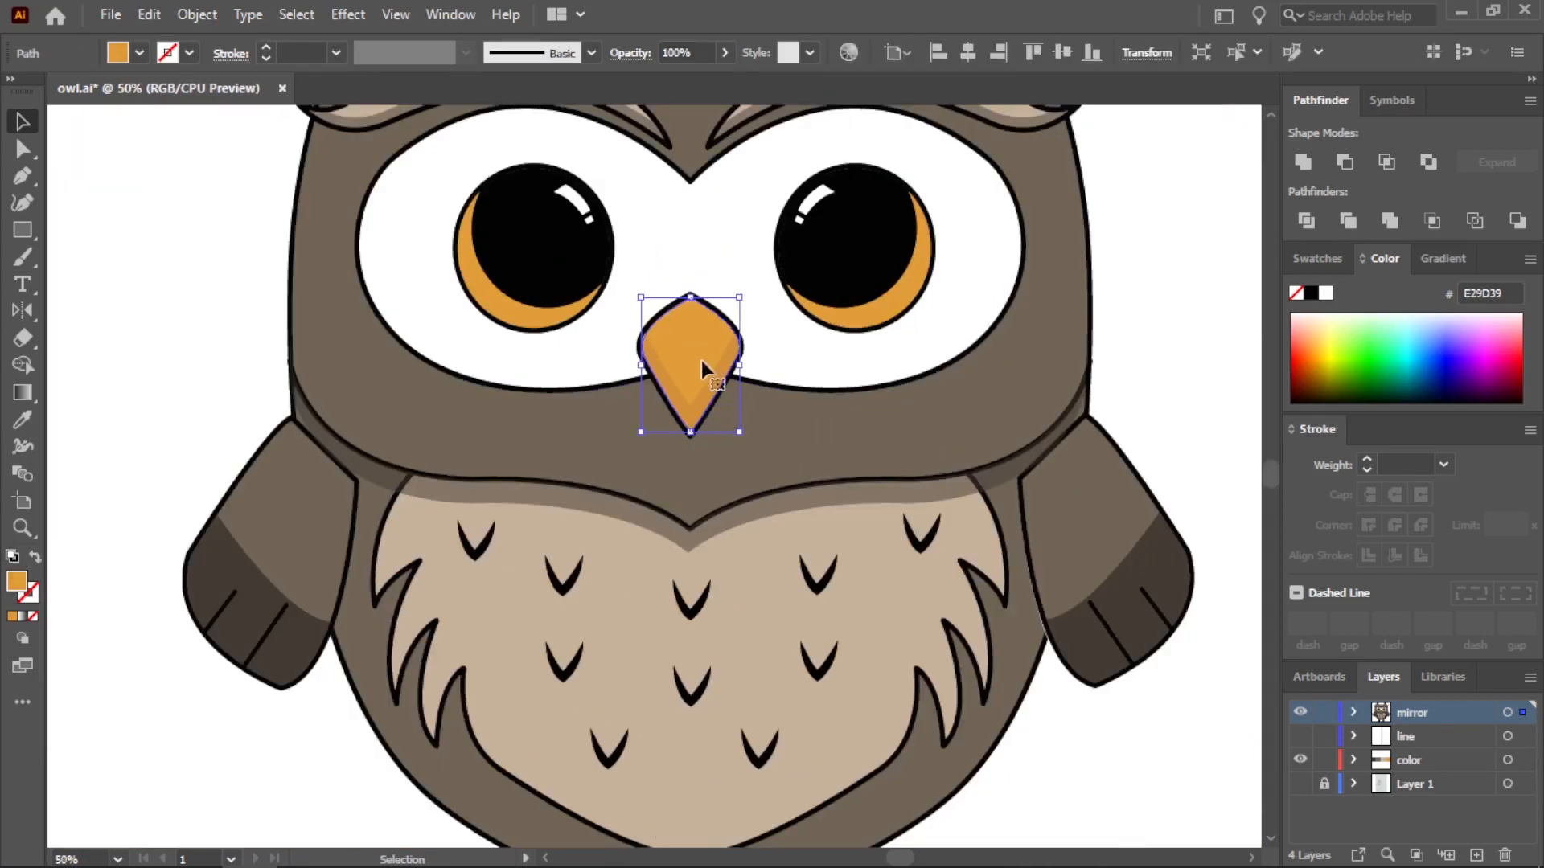
{"action": "key", "text": "ctrl+c"}
{"action": "scroll", "coordinate": [707, 424], "scroll_direction": "down", "scroll_amount": 1}
{"action": "key", "text": "ctrl+v"}
{"action": "left_click_drag", "start_coordinate": [673, 460], "coordinate": [316, 349]}
{"action": "left_click_drag", "start_coordinate": [661, 475], "coordinate": [336, 518]}
{"action": "scroll", "coordinate": [306, 338], "scroll_direction": "up", "scroll_amount": 3}
{"action": "left_click", "coordinate": [343, 256], "text": "shift"}
{"action": "left_click", "coordinate": [23, 365]}
{"action": "scroll", "coordinate": [61, 288], "scroll_direction": "down", "scroll_amount": 1}
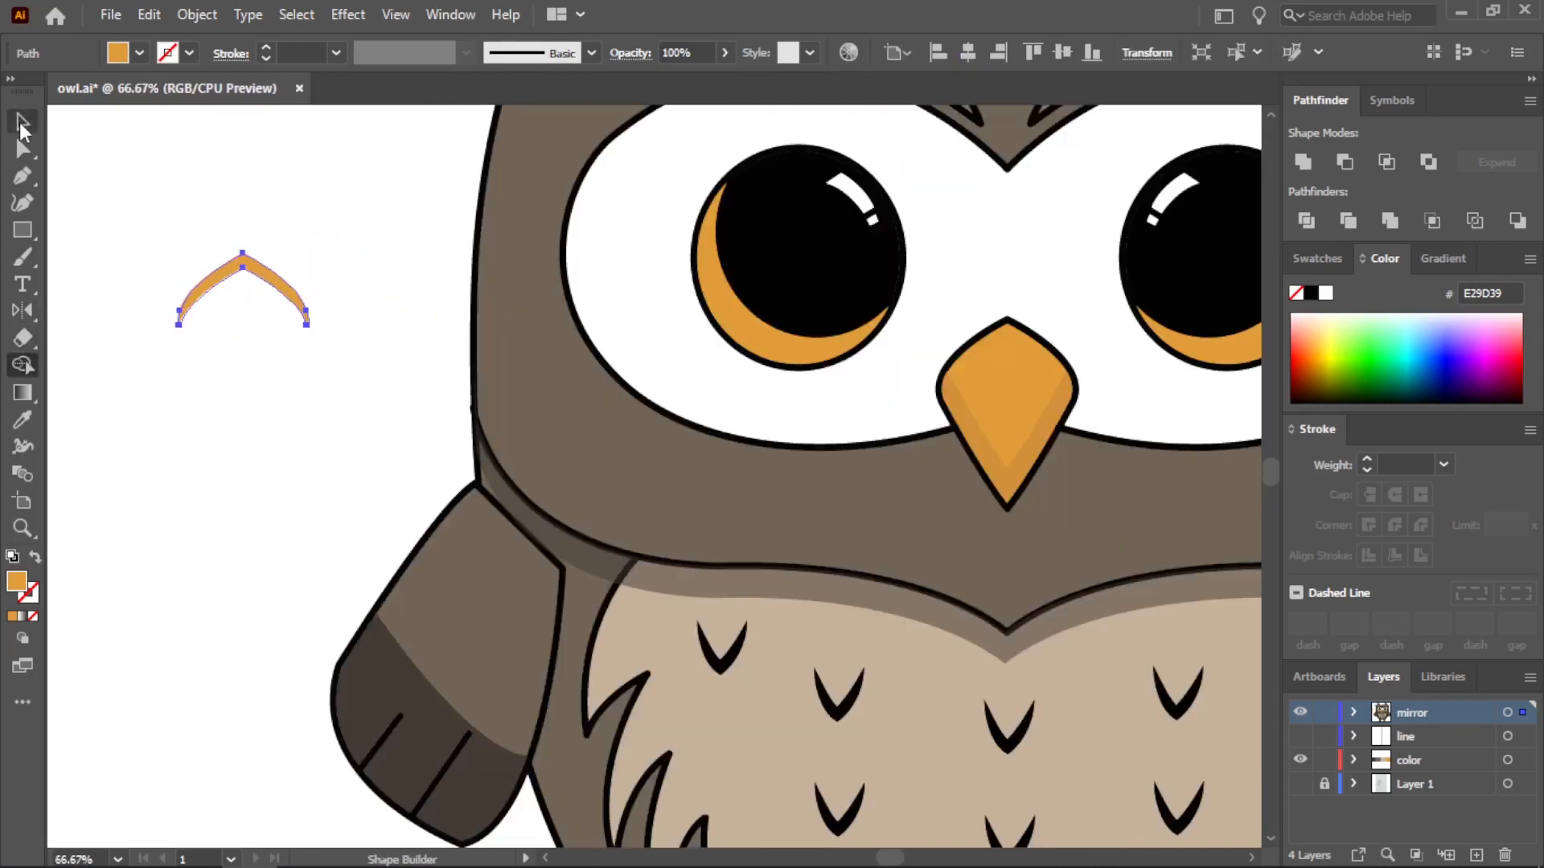
Place the curved strip along the beak's upper edge and fill it with the lighter orange F4AA4A
{"action": "left_click_drag", "start_coordinate": [442, 301], "coordinate": [1009, 337]}
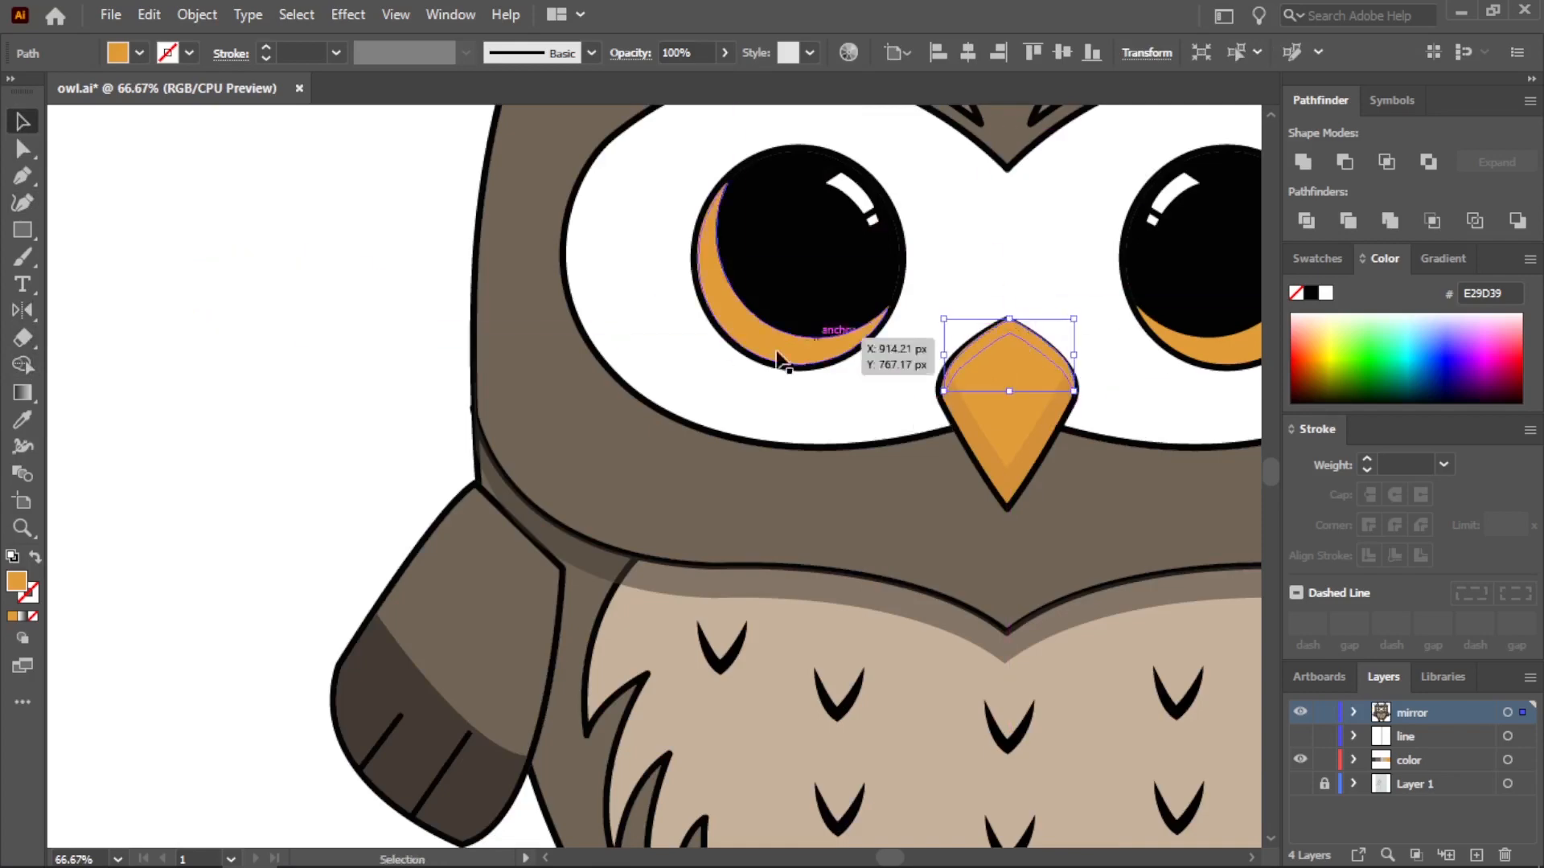
{"action": "double_click", "coordinate": [20, 582]}
{"action": "left_click", "coordinate": [1009, 302]}
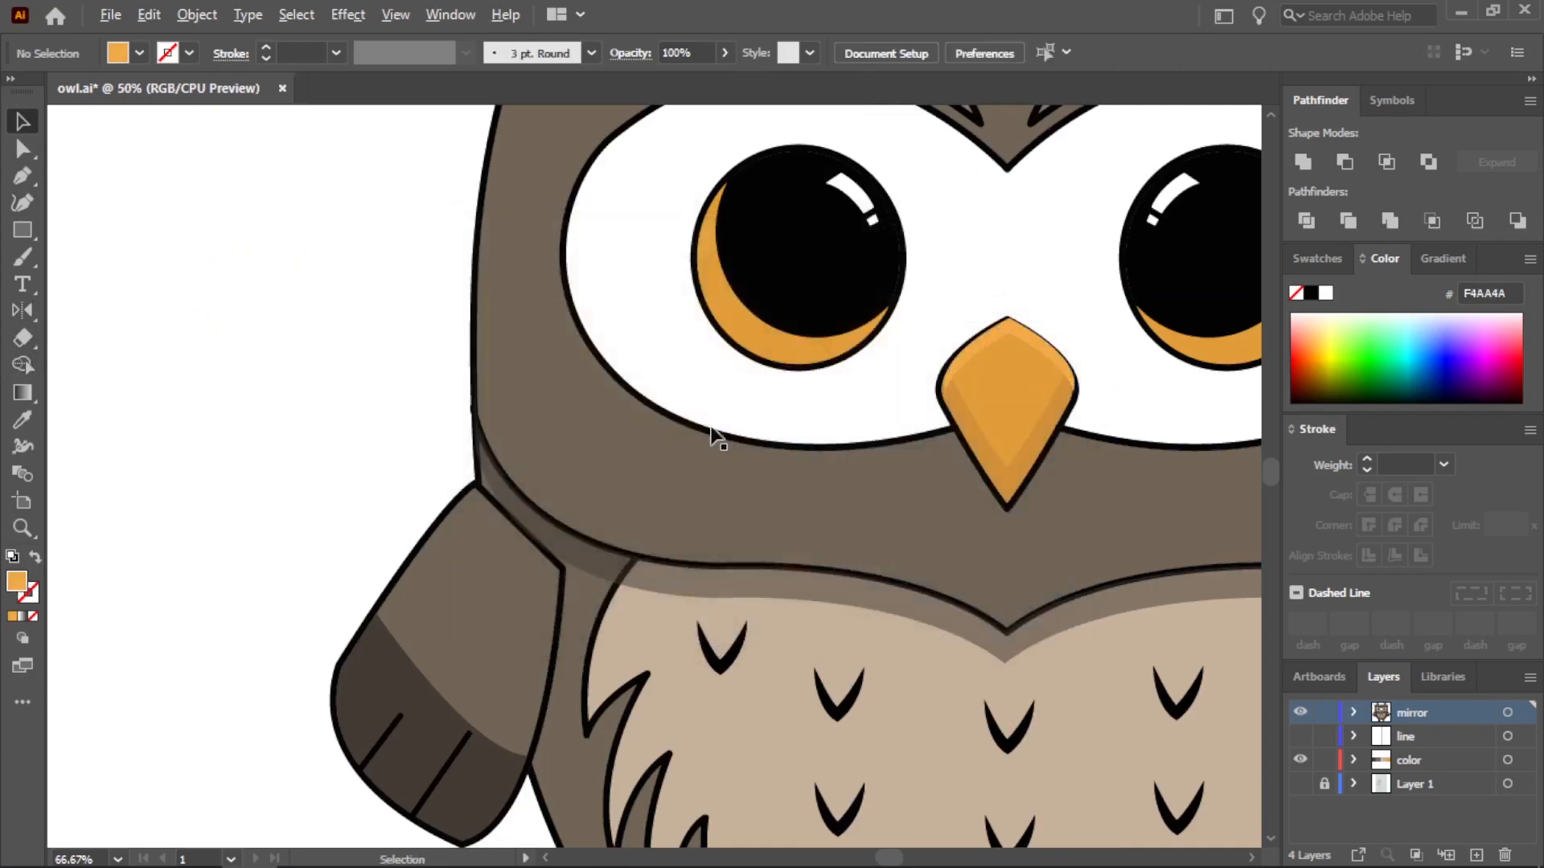
{"action": "scroll", "coordinate": [958, 370], "scroll_direction": "up", "scroll_amount": 3}
{"action": "left_click", "coordinate": [969, 251]}
{"action": "scroll", "coordinate": [595, 499], "scroll_direction": "down", "scroll_amount": 7}
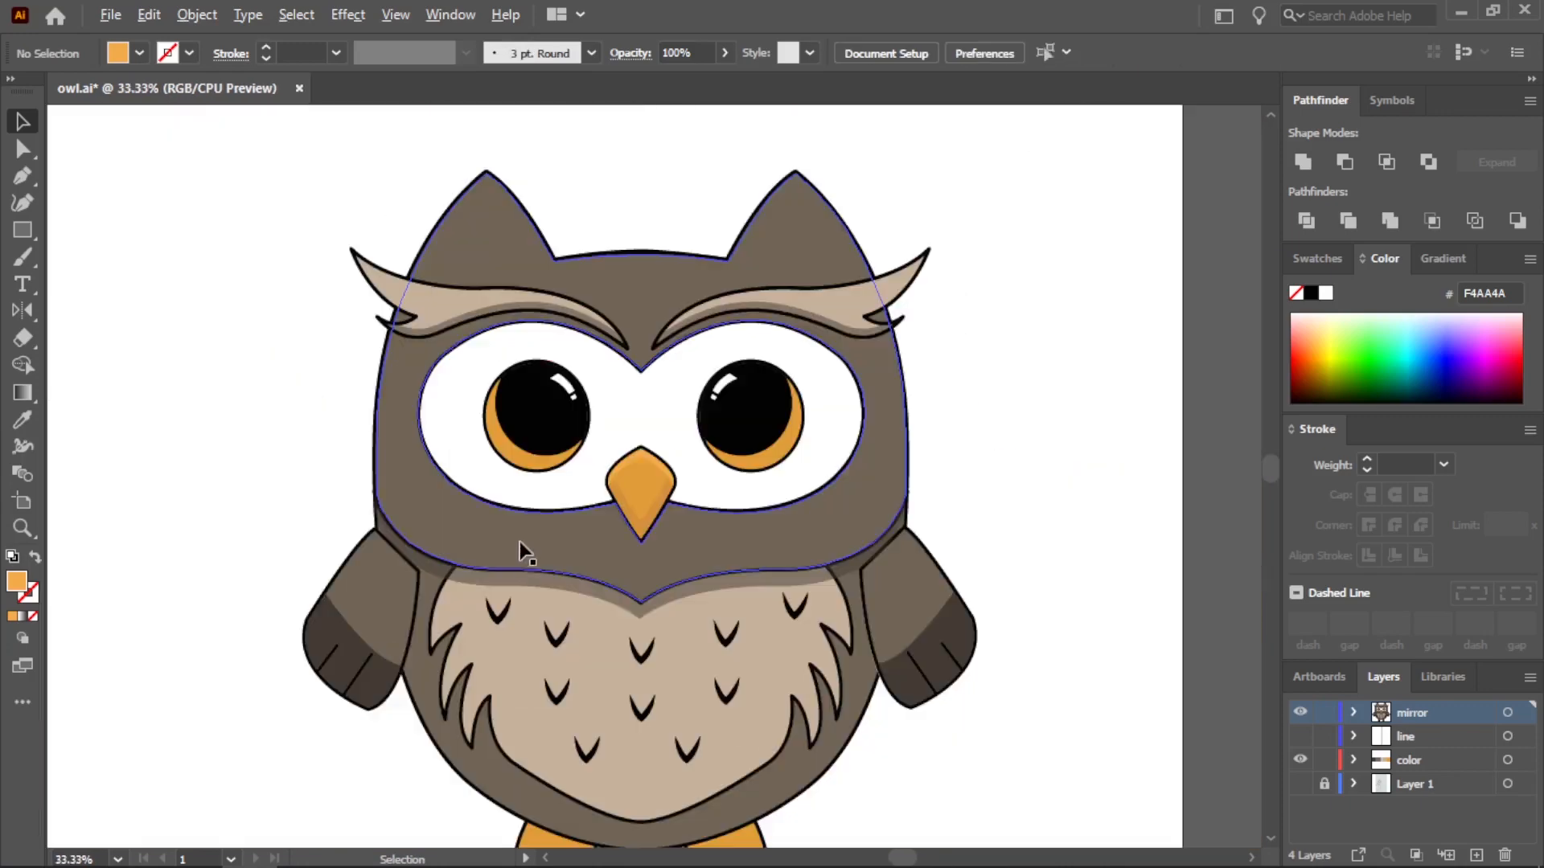
{"action": "scroll", "coordinate": [631, 719], "scroll_direction": "up", "scroll_amount": 1}
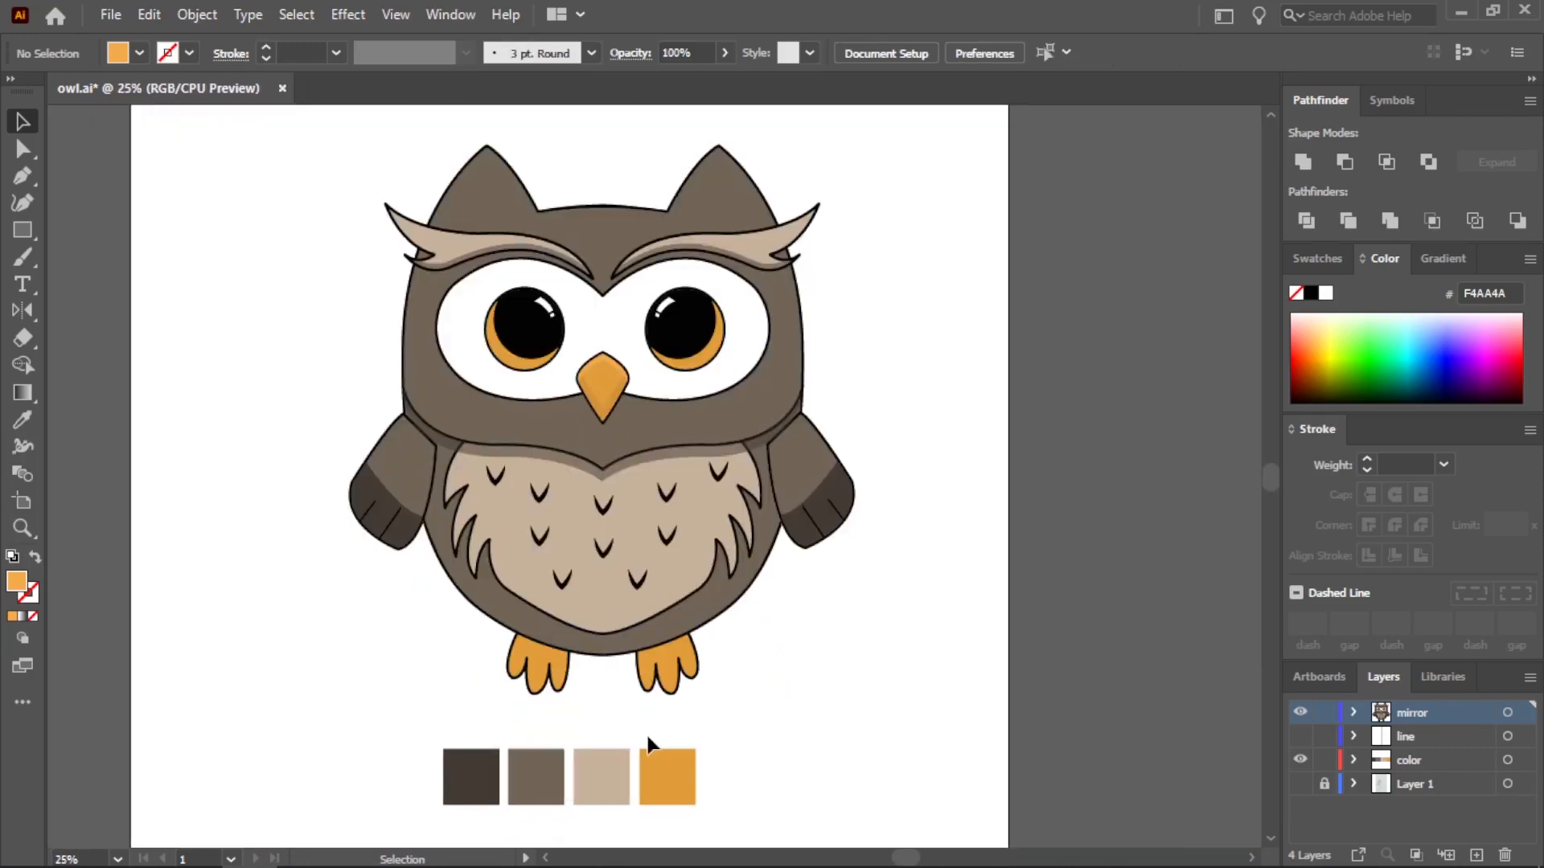
{"action": "scroll", "coordinate": [682, 176], "scroll_direction": "up", "scroll_amount": 2}
{"action": "scroll", "coordinate": [845, 333], "scroll_direction": "down", "scroll_amount": 1}
{"action": "left_click", "coordinate": [853, 333]}
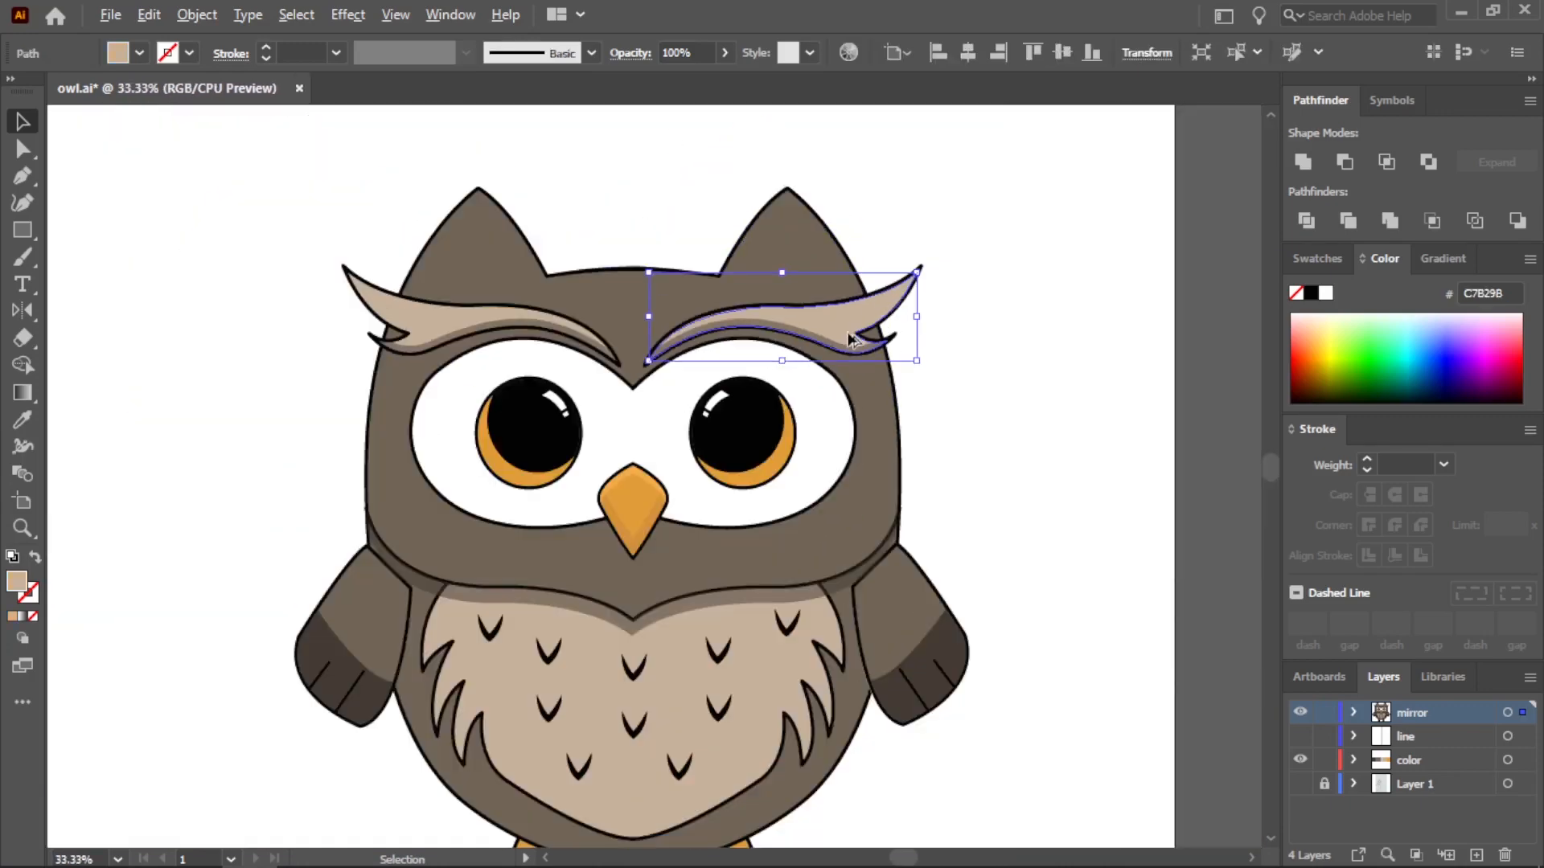
{"action": "left_click", "coordinate": [431, 316]}
{"action": "key", "text": "ctrl+c"}
{"action": "key", "text": "ctrl+v"}
{"action": "key", "text": "ctrl+z"}
Duplicate the left eyebrow's beige fill twice beside the owl and overlap the copies with a slight vertical offset
{"action": "left_click", "coordinate": [424, 321]}
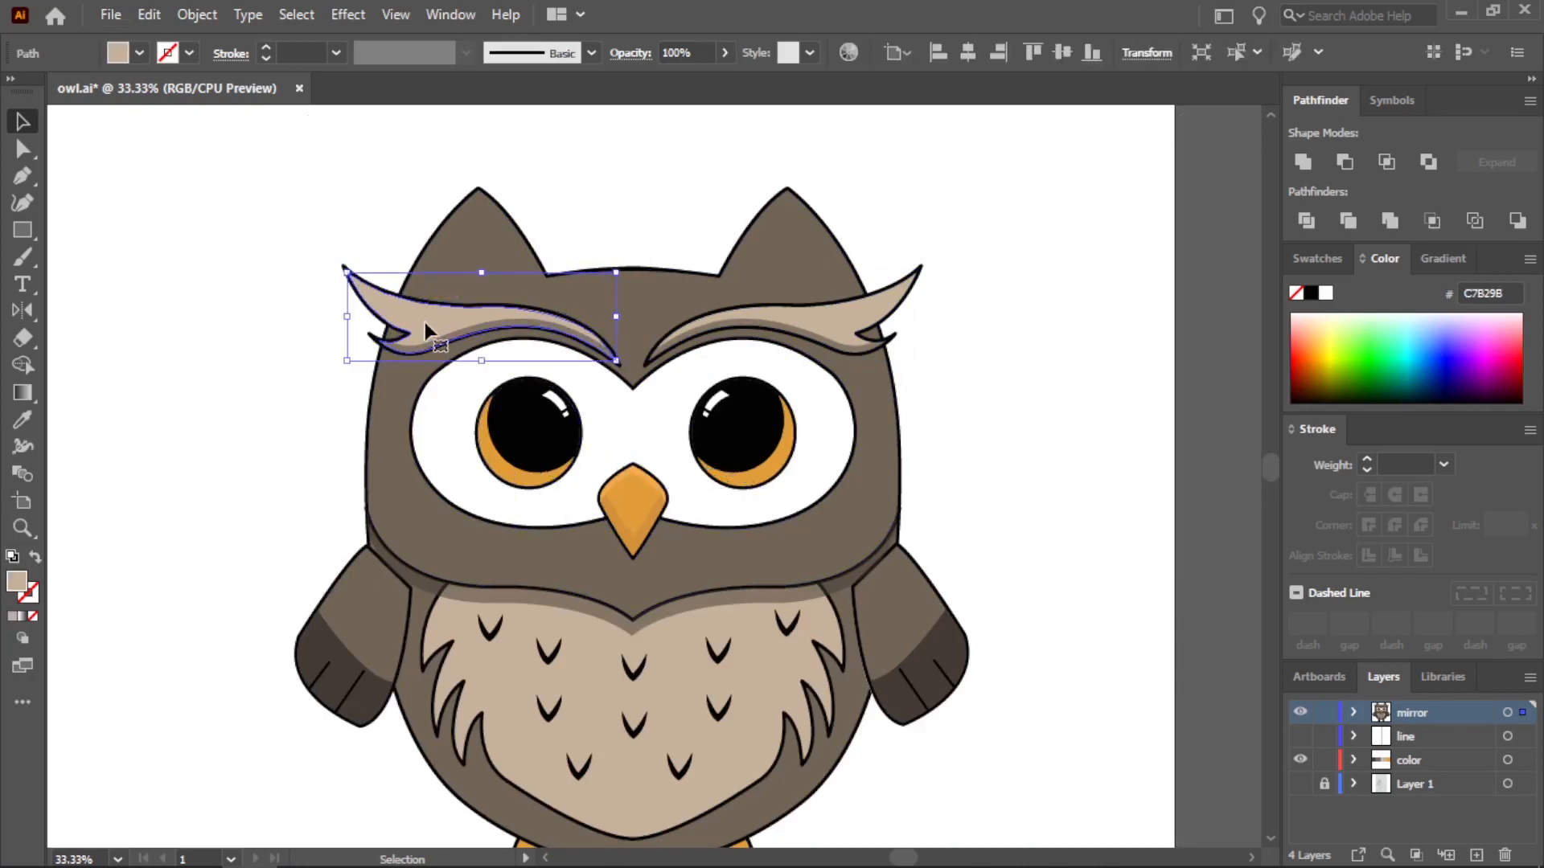
{"action": "key", "text": "ctrl+c"}
{"action": "key", "text": "ctrl+v"}
{"action": "left_click_drag", "start_coordinate": [614, 484], "coordinate": [172, 343]}
{"action": "key", "text": "ctrl+v"}
{"action": "scroll", "coordinate": [279, 383], "scroll_direction": "up", "scroll_amount": 1}
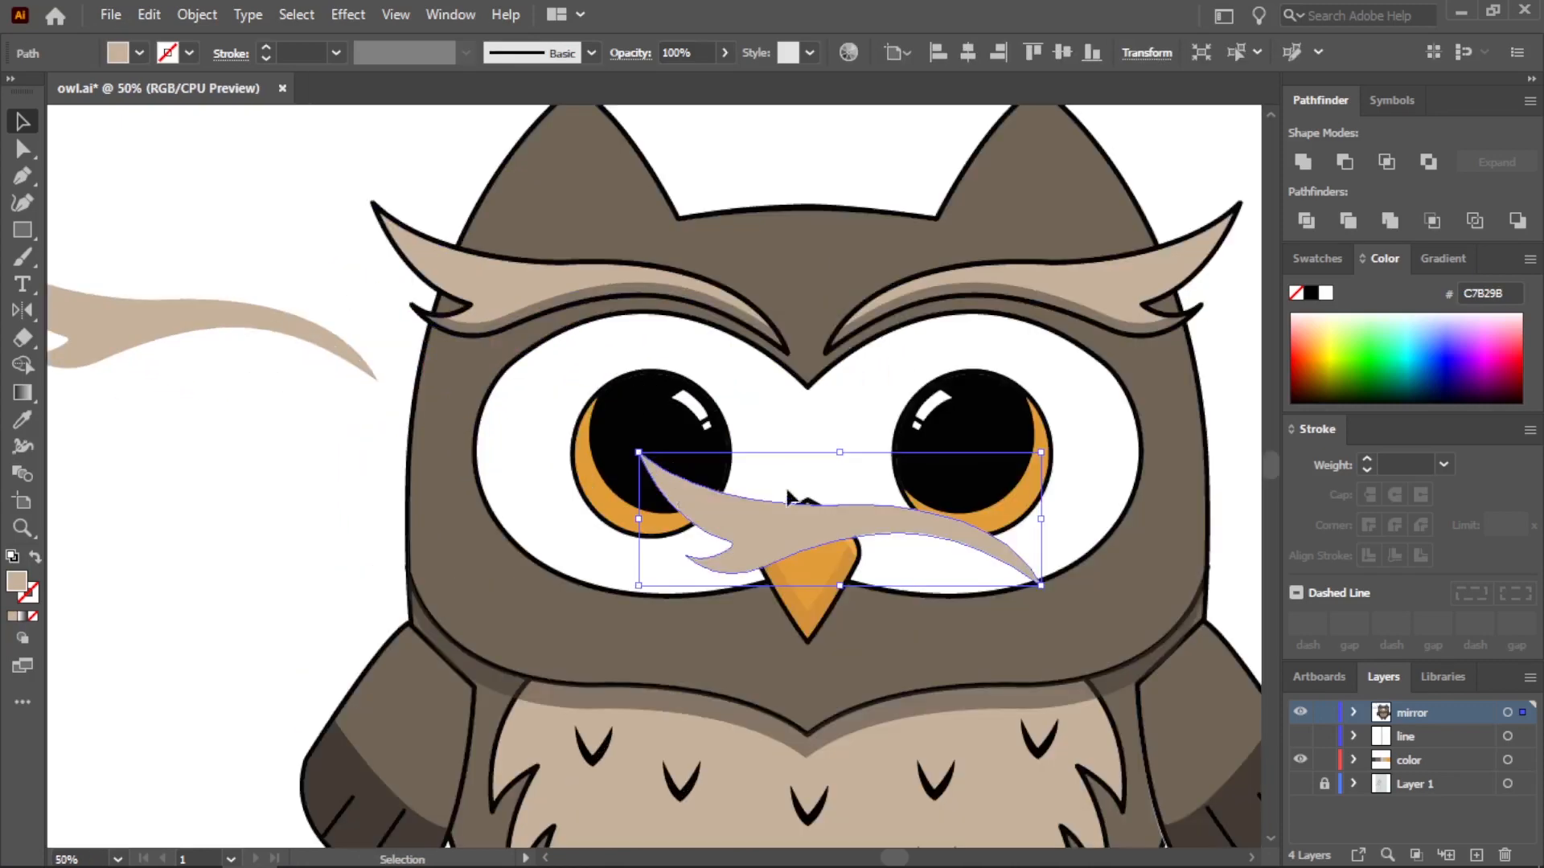
{"action": "scroll", "coordinate": [798, 513], "scroll_direction": "down", "scroll_amount": 1}
{"action": "left_click_drag", "start_coordinate": [783, 527], "coordinate": [348, 407]}
{"action": "scroll", "coordinate": [348, 407], "scroll_direction": "up", "scroll_amount": 2}
{"action": "left_click_drag", "start_coordinate": [452, 400], "coordinate": [459, 366]}
{"action": "left_click_drag", "start_coordinate": [454, 447], "coordinate": [402, 357]}
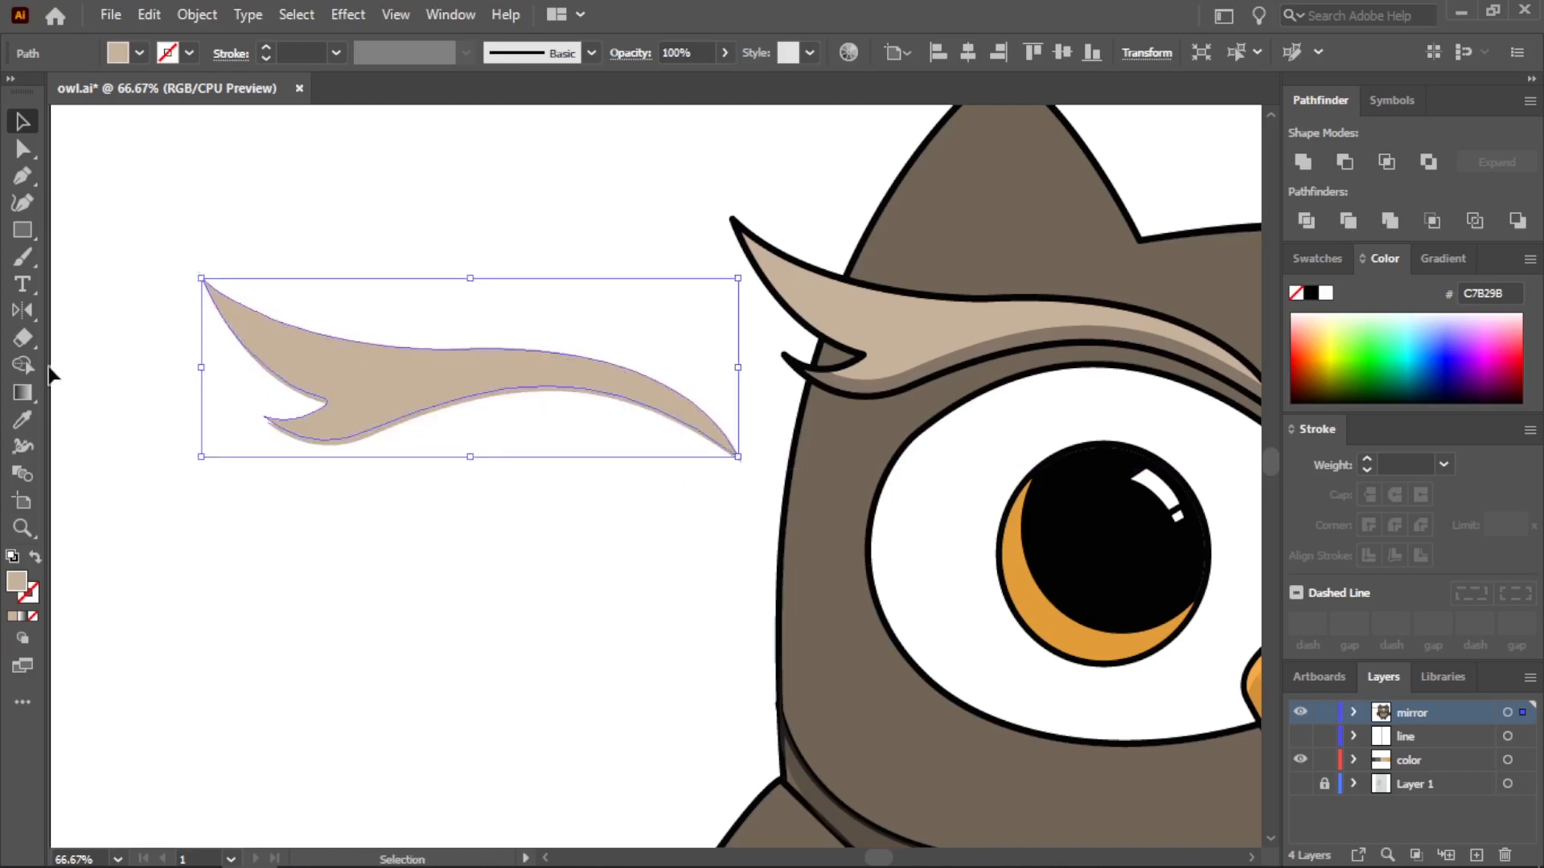
{"action": "left_click", "coordinate": [23, 365]}
{"action": "left_click", "coordinate": [366, 412]}
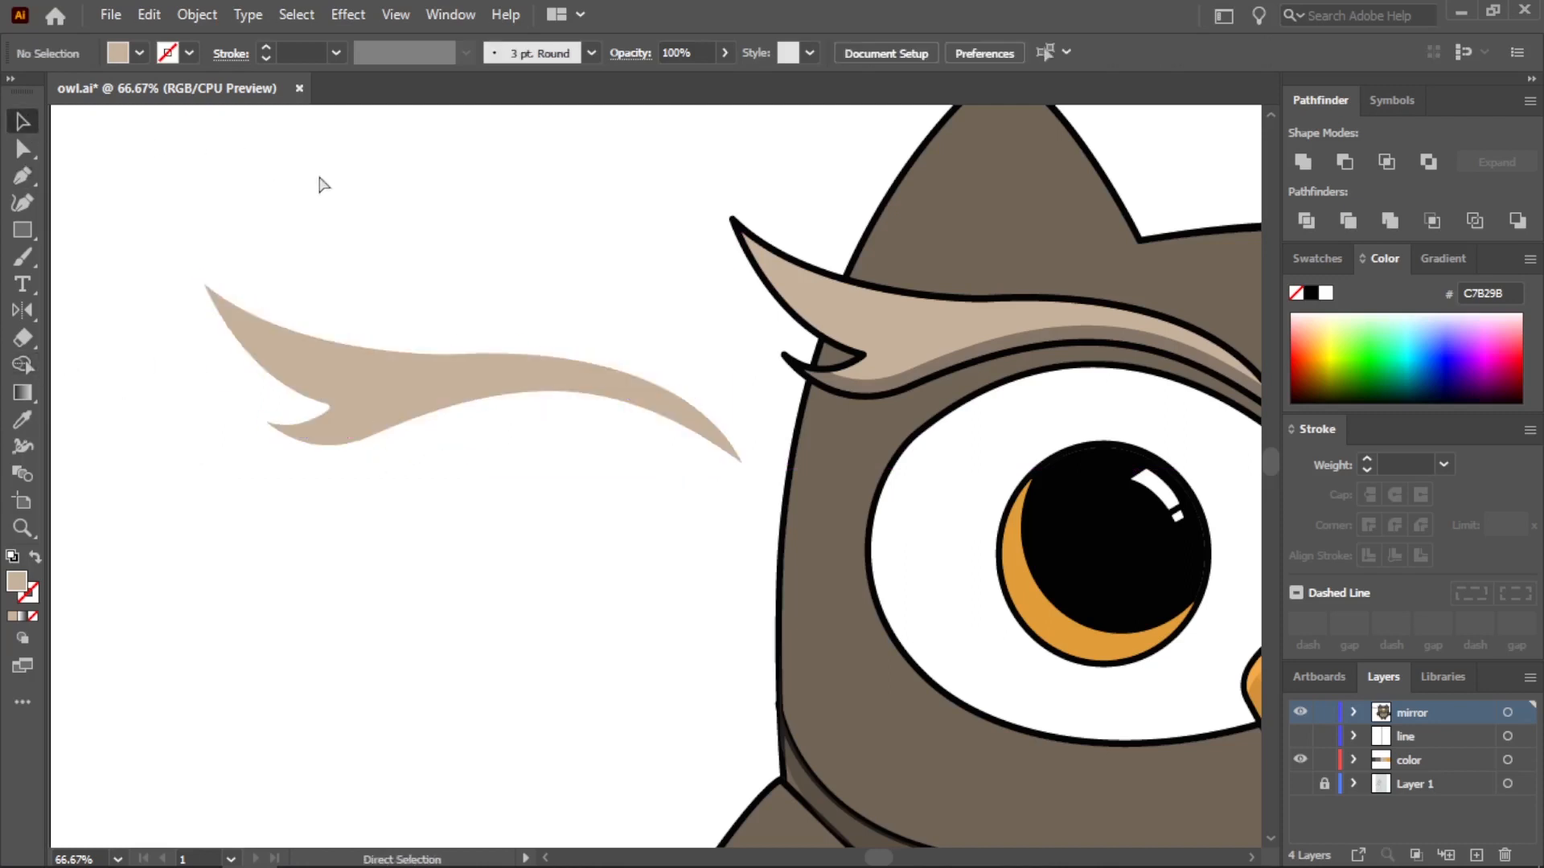
{"action": "key", "text": "ctrl+z"}
{"action": "key", "text": "ctrl+z"}
Cut the two overlapping eyebrow copies down to a thin strip of the upper edge with the Shape Builder
{"action": "left_click_drag", "start_coordinate": [357, 220], "coordinate": [516, 488]}
{"action": "left_click", "coordinate": [24, 365]}
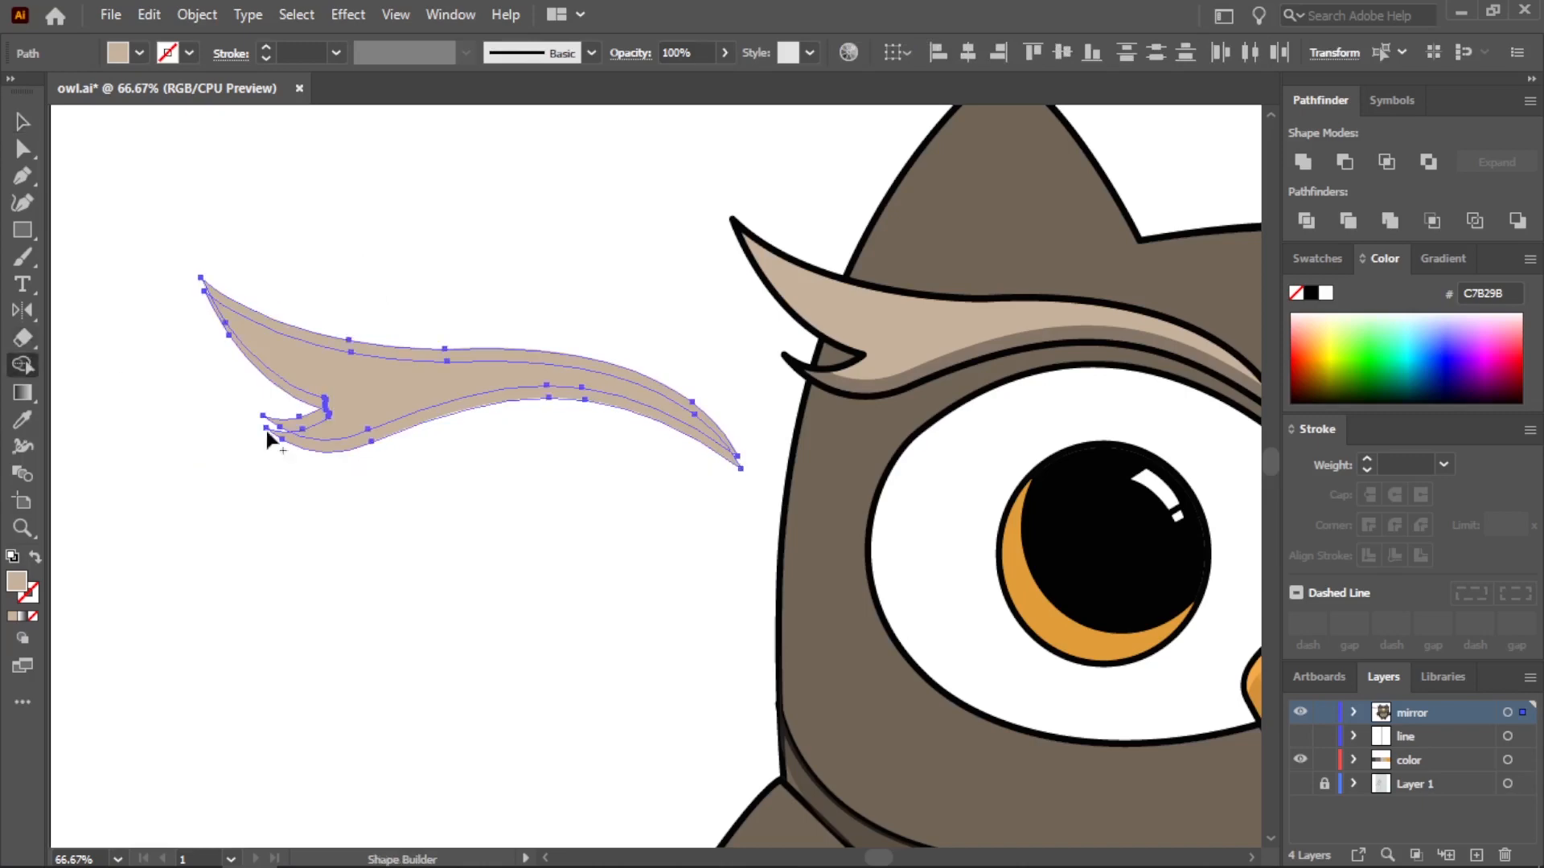
{"action": "left_click", "coordinate": [310, 422], "text": "alt"}
{"action": "key", "text": "v"}
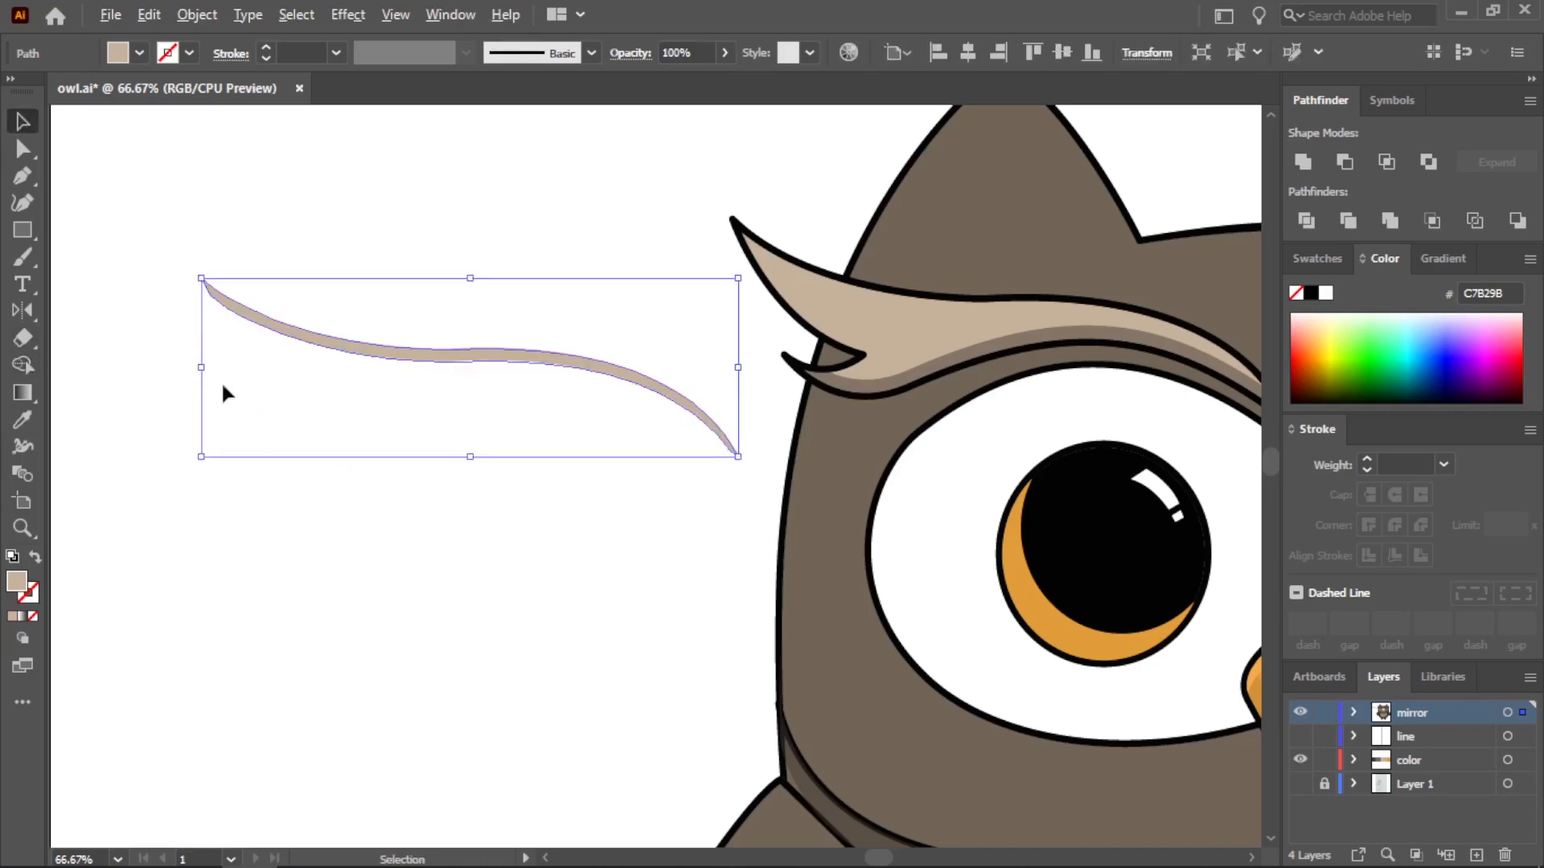
Fill the thin eyebrow strip with the near-white F9F9F9
{"action": "scroll", "coordinate": [224, 389], "scroll_direction": "down", "scroll_amount": 2}
{"action": "double_click", "coordinate": [17, 580]}
{"action": "left_click", "coordinate": [477, 299]}
{"action": "key", "text": "Return"}
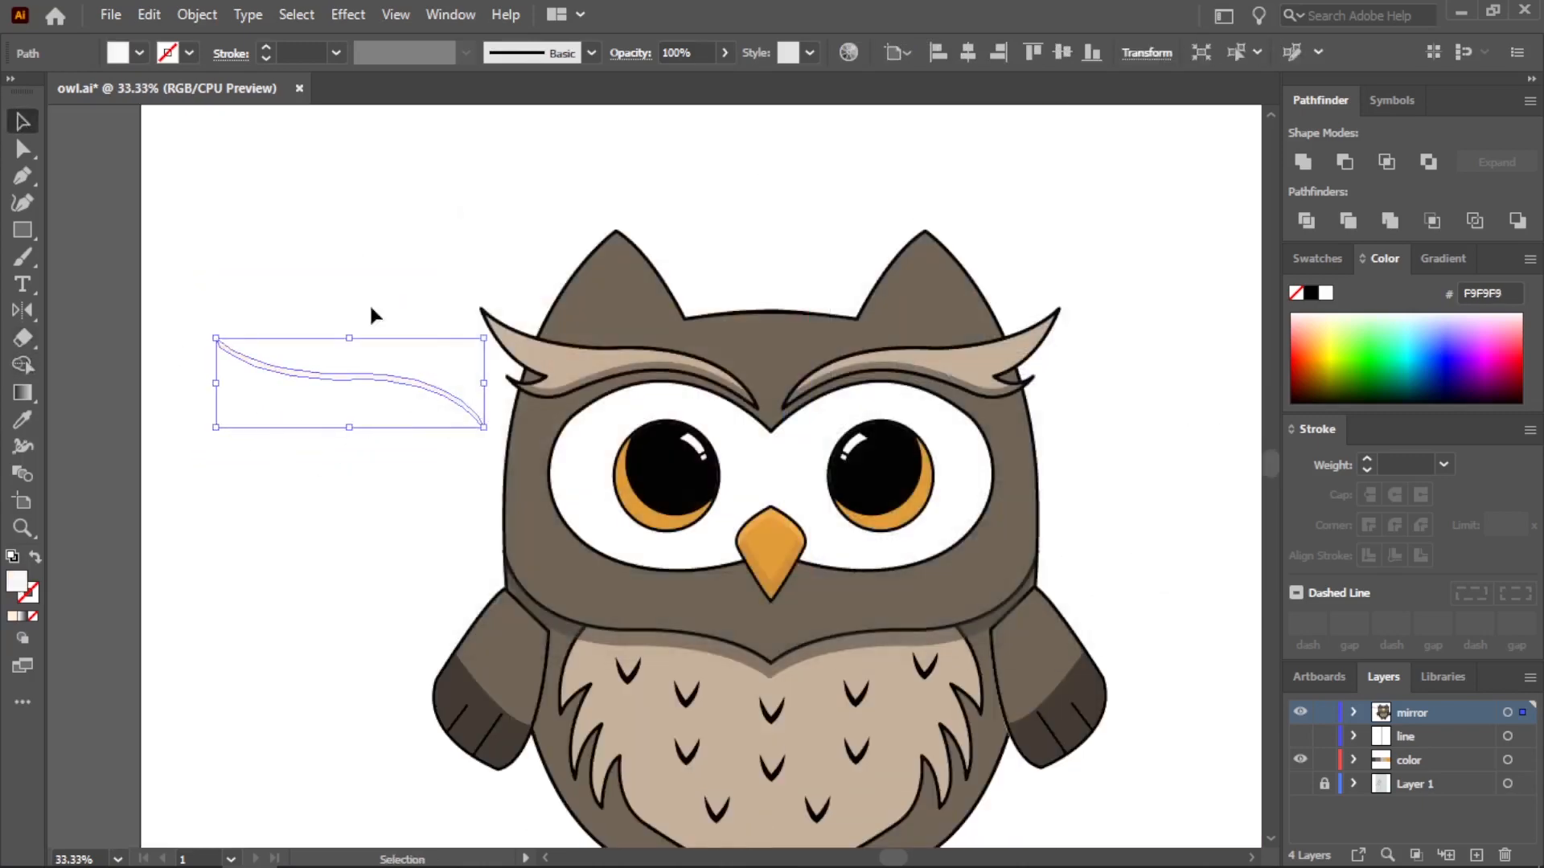
Place the near-white strip along the upper edge of the left eyebrow, fitting it just inside the black outline
{"action": "left_click_drag", "start_coordinate": [392, 377], "coordinate": [679, 371]}
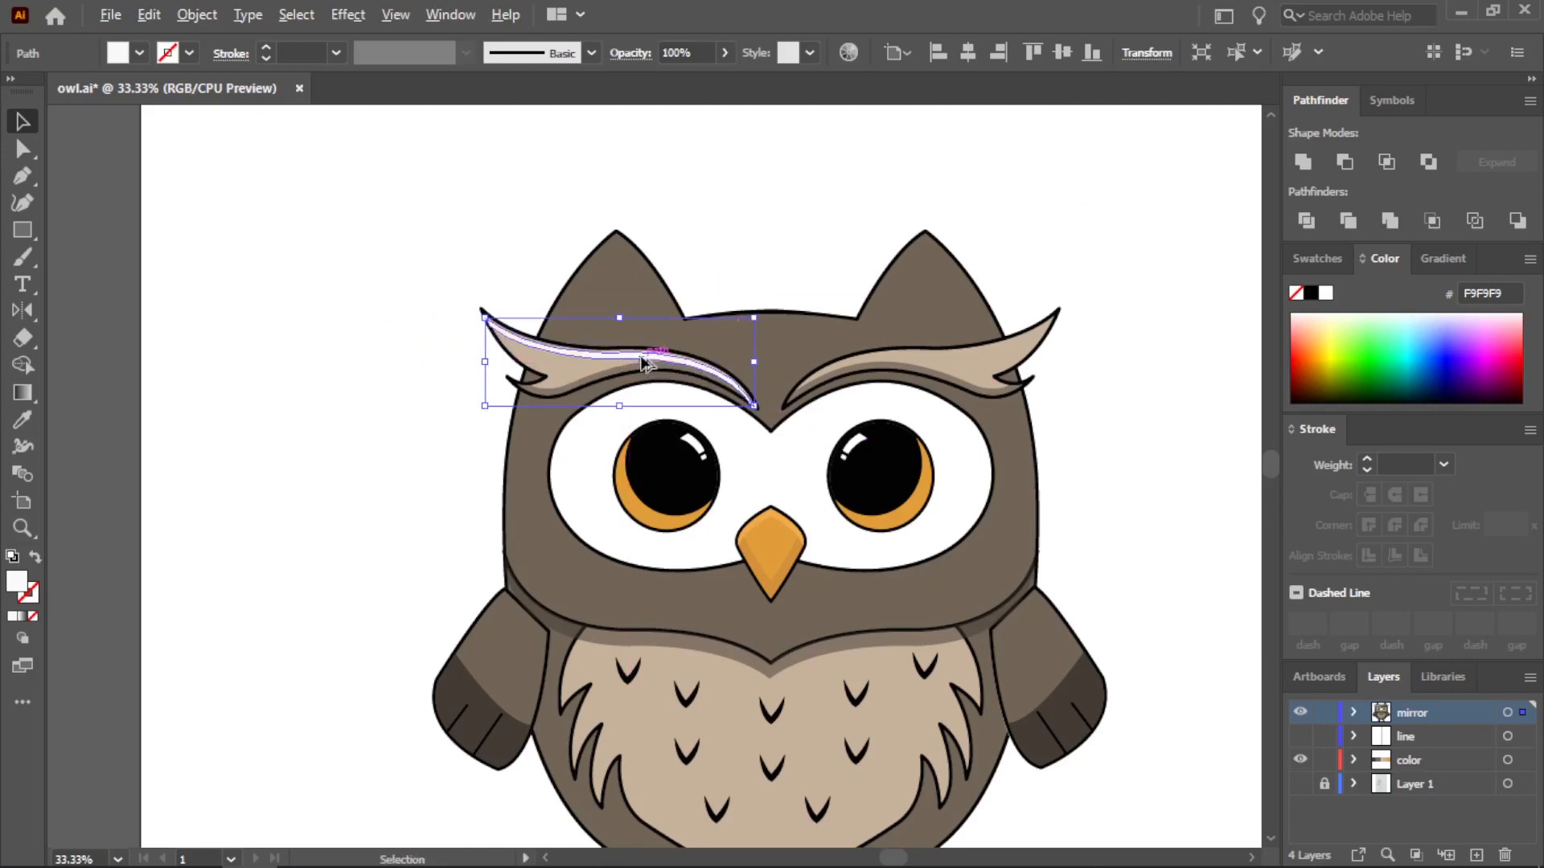
{"action": "scroll", "coordinate": [680, 371], "scroll_direction": "up", "scroll_amount": 3}
{"action": "scroll", "coordinate": [689, 359], "scroll_direction": "up", "scroll_amount": 1}
{"action": "left_click_drag", "start_coordinate": [472, 383], "coordinate": [478, 364]}
{"action": "scroll", "coordinate": [477, 357], "scroll_direction": "down", "scroll_amount": 1}
{"action": "scroll", "coordinate": [143, 267], "scroll_direction": "up", "scroll_amount": 1}
{"action": "scroll", "coordinate": [262, 370], "scroll_direction": "down", "scroll_amount": 1}
{"action": "scroll", "coordinate": [140, 308], "scroll_direction": "up", "scroll_amount": 1}
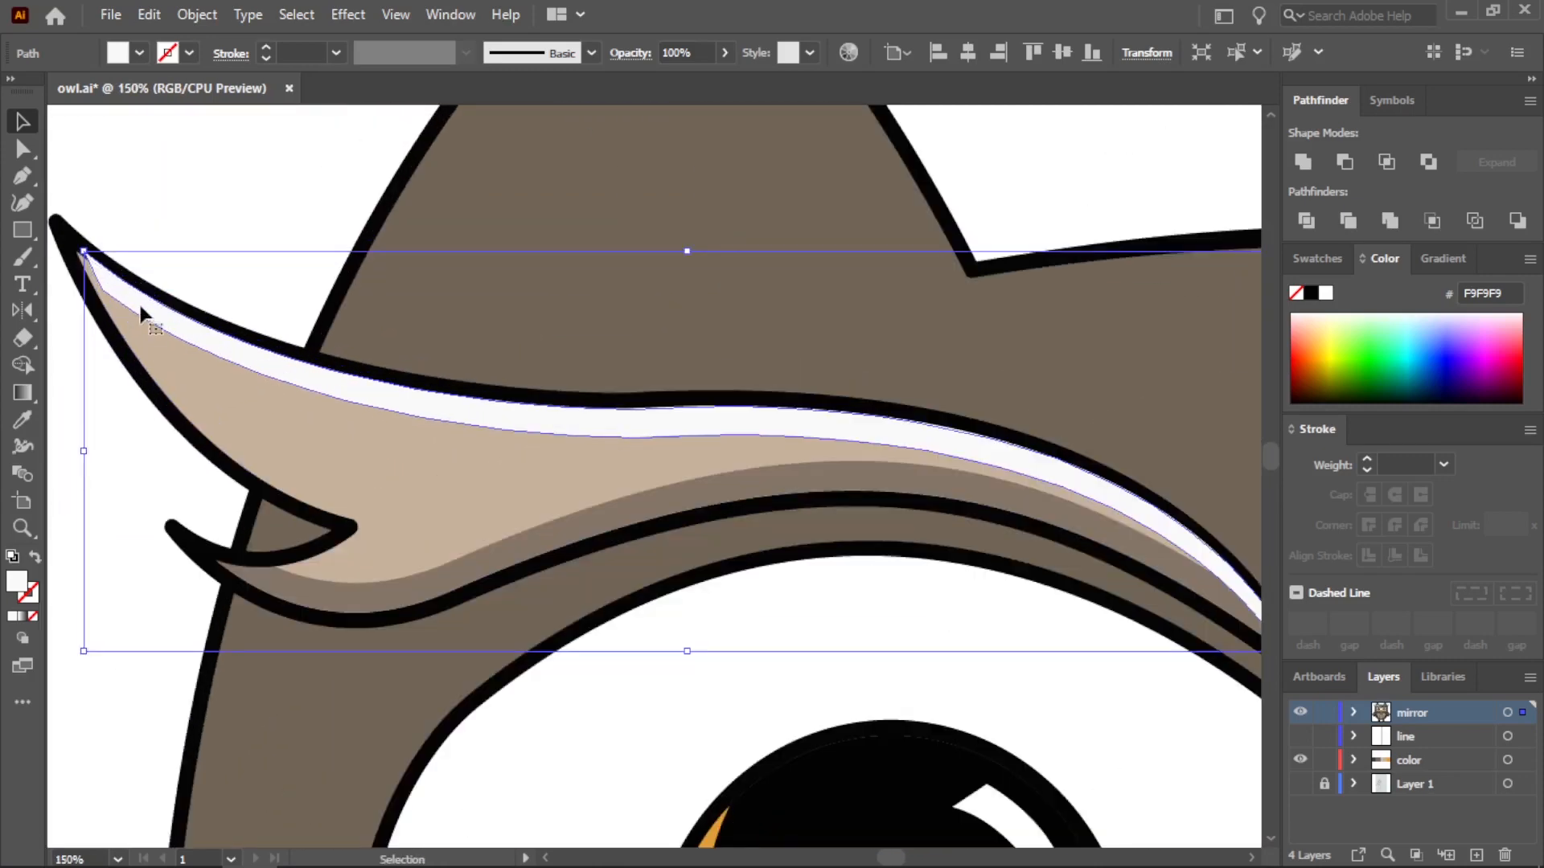
{"action": "left_click_drag", "start_coordinate": [151, 312], "coordinate": [143, 313]}
{"action": "scroll", "coordinate": [206, 354], "scroll_direction": "down", "scroll_amount": 1}
{"action": "left_click", "coordinate": [818, 119]}
{"action": "scroll", "coordinate": [784, 266], "scroll_direction": "down", "scroll_amount": 5}
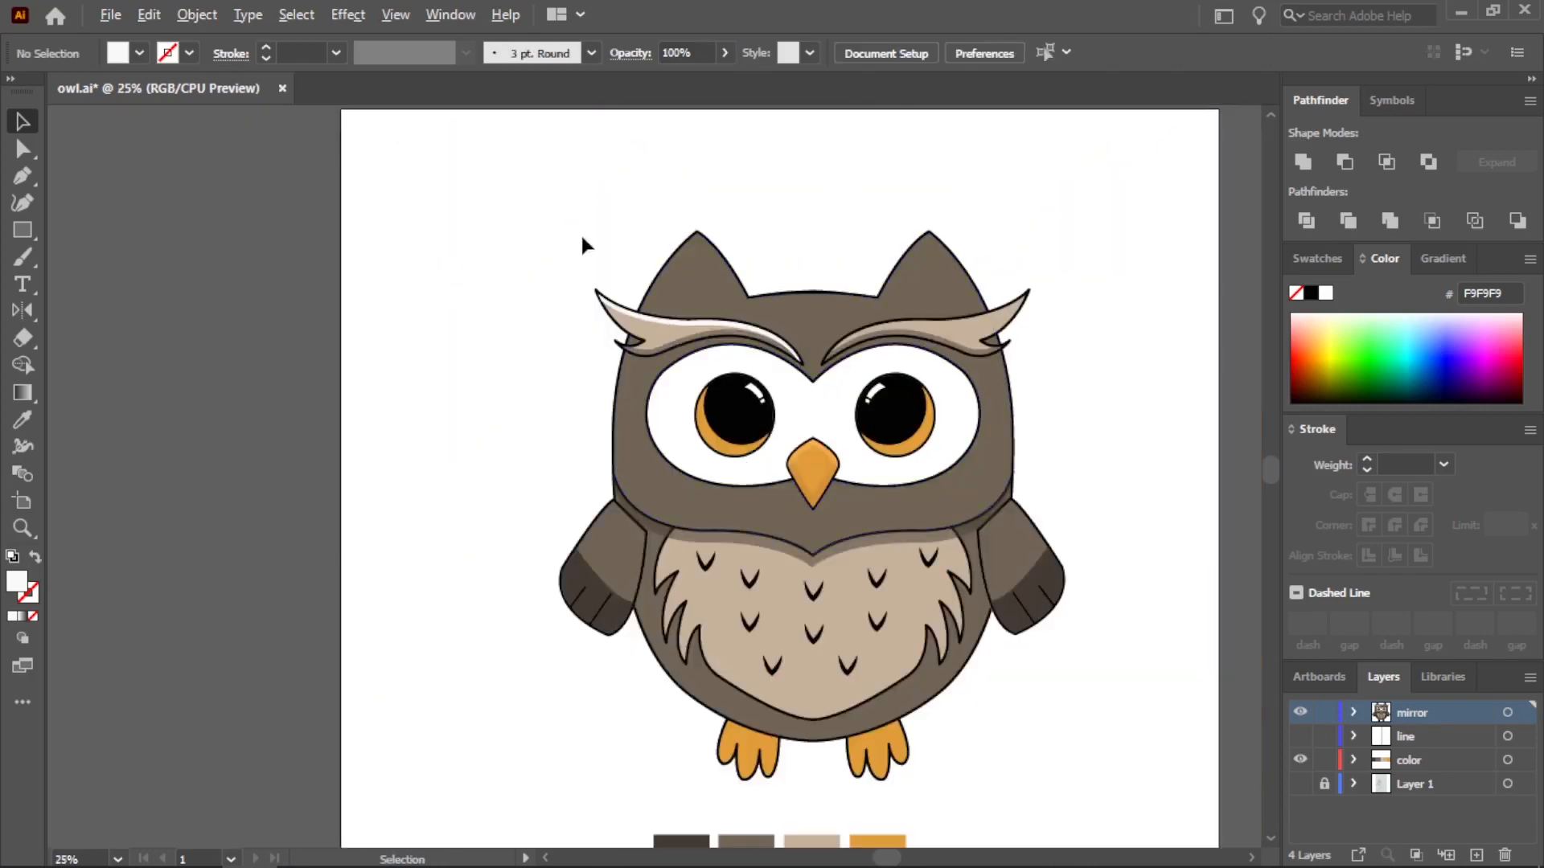
{"action": "scroll", "coordinate": [812, 410], "scroll_direction": "up", "scroll_amount": 1}
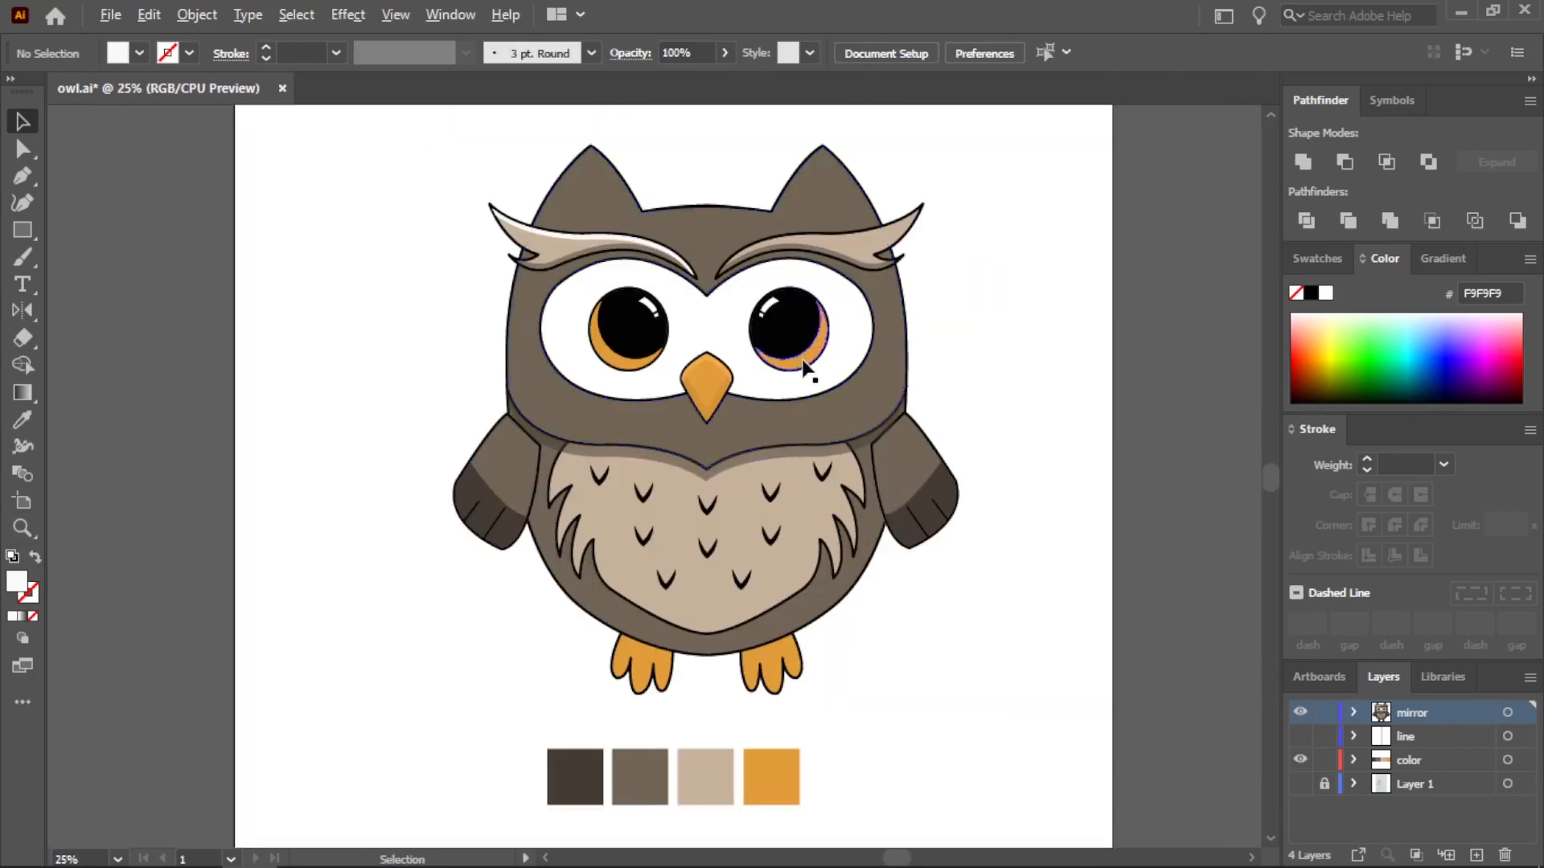